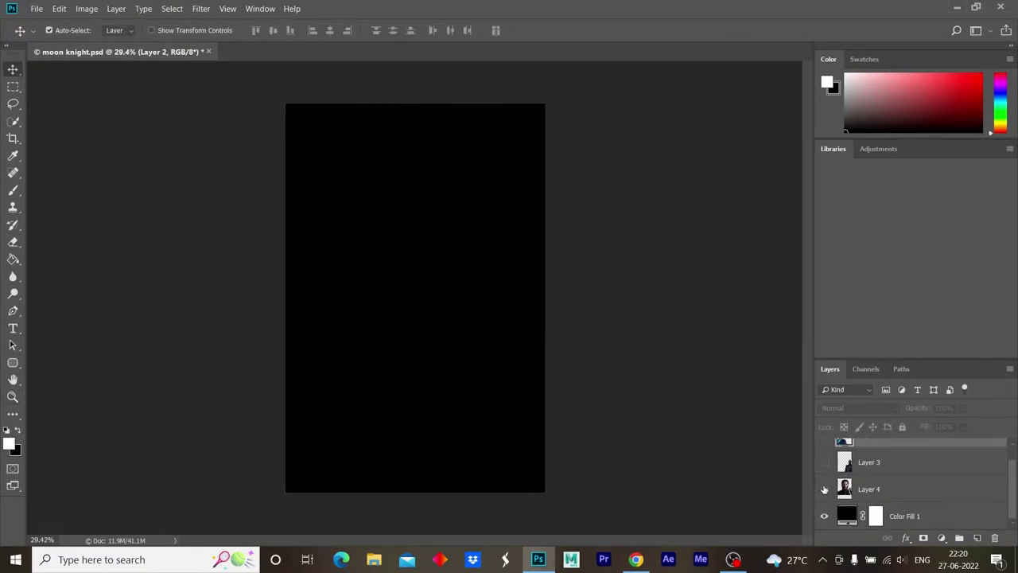
- Make the portrait layer Layer 4 visible and select it
{"action": "left_click", "coordinate": [824, 489]}
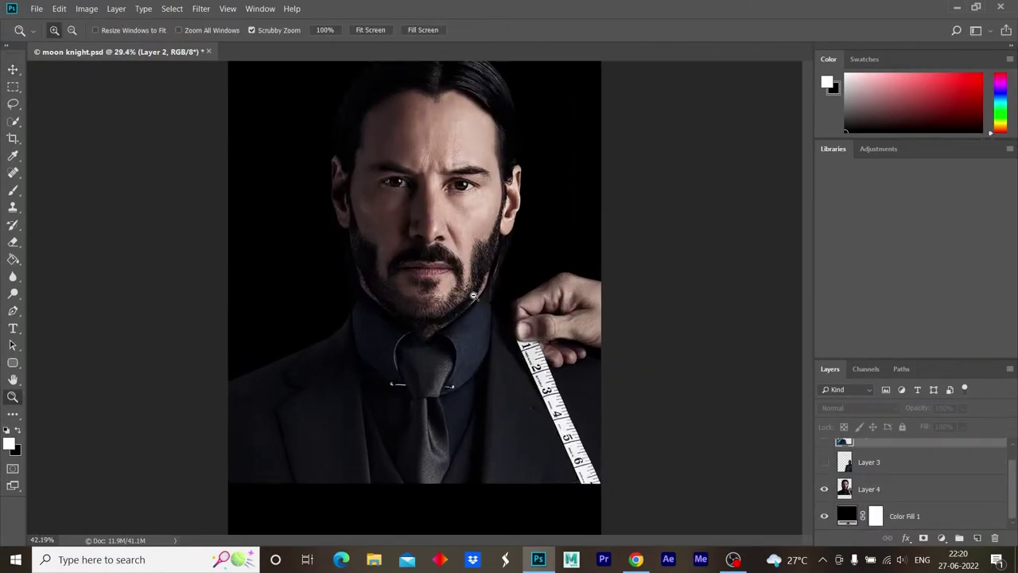
{"action": "scroll", "coordinate": [436, 288], "scroll_direction": "down", "scroll_amount": 2}
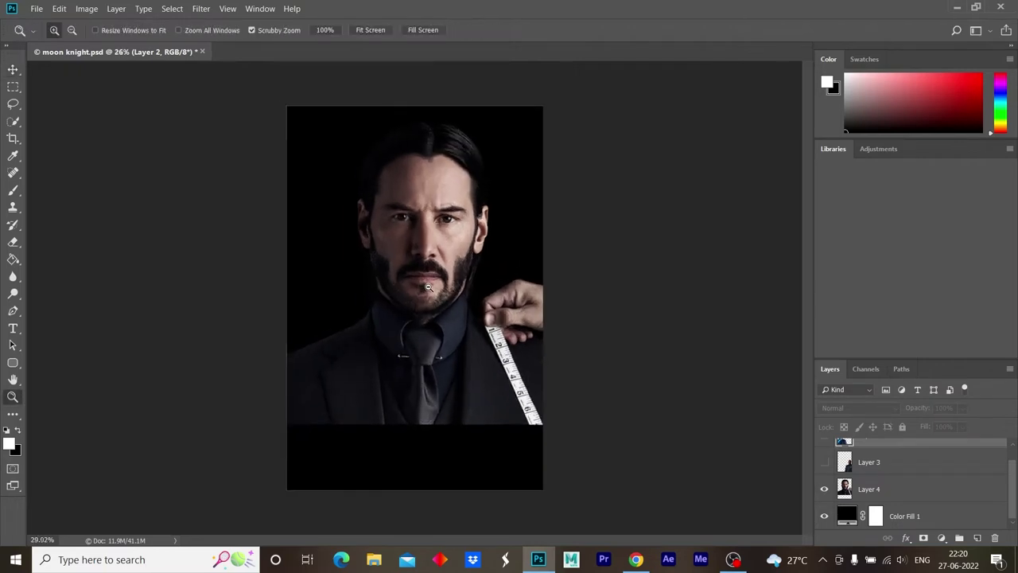
{"action": "scroll", "coordinate": [384, 242], "scroll_direction": "up", "scroll_amount": 1}
{"action": "left_click", "coordinate": [868, 489]}
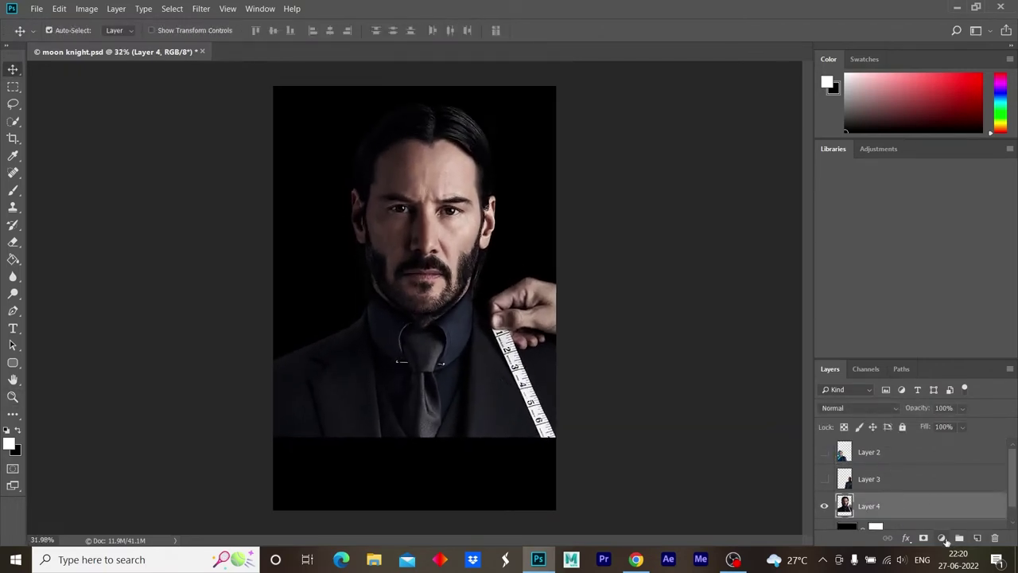
- Launch the Camera Raw filter on the portrait layer
{"action": "left_click", "coordinate": [943, 538]}
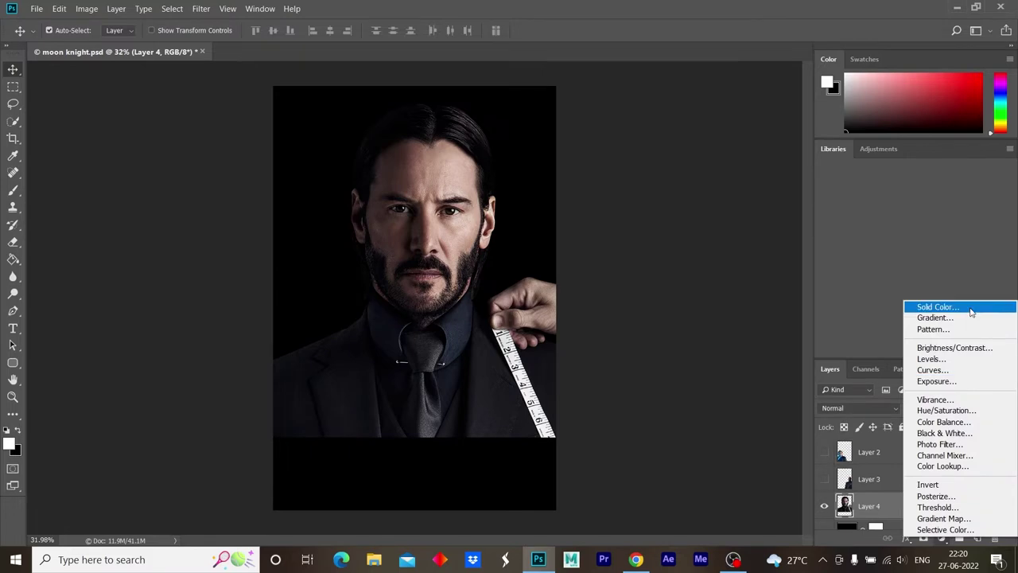
{"action": "left_click", "coordinate": [201, 9]}
{"action": "left_click", "coordinate": [230, 87]}
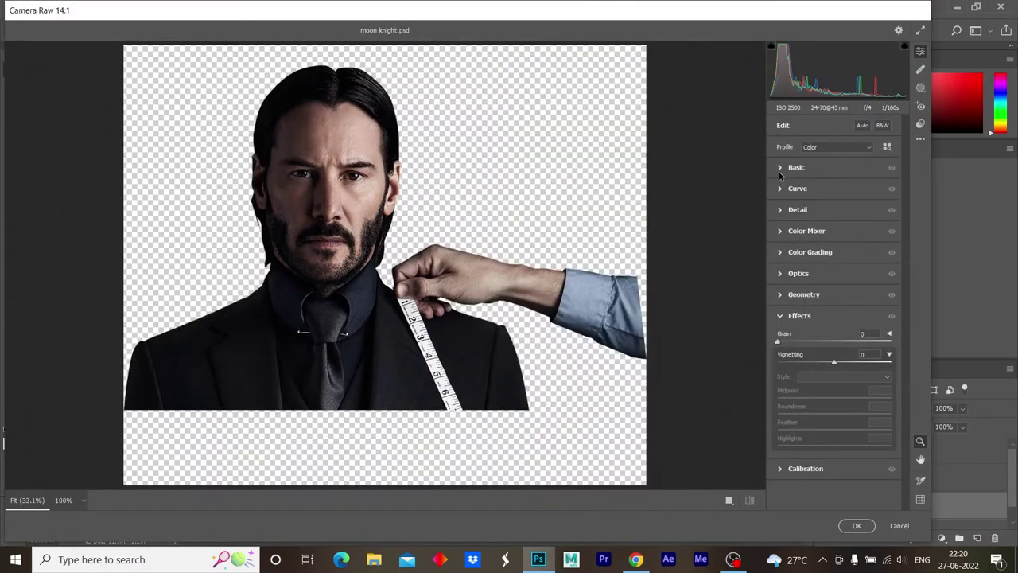
- Grade the portrait in Camera Raw: exposure +1.45, contrast -41, highlights -100, shadows +7
{"action": "left_click", "coordinate": [781, 168]}
{"action": "left_click_drag", "start_coordinate": [834, 253], "coordinate": [773, 271]}
{"action": "left_click_drag", "start_coordinate": [833, 283], "coordinate": [810, 284]}
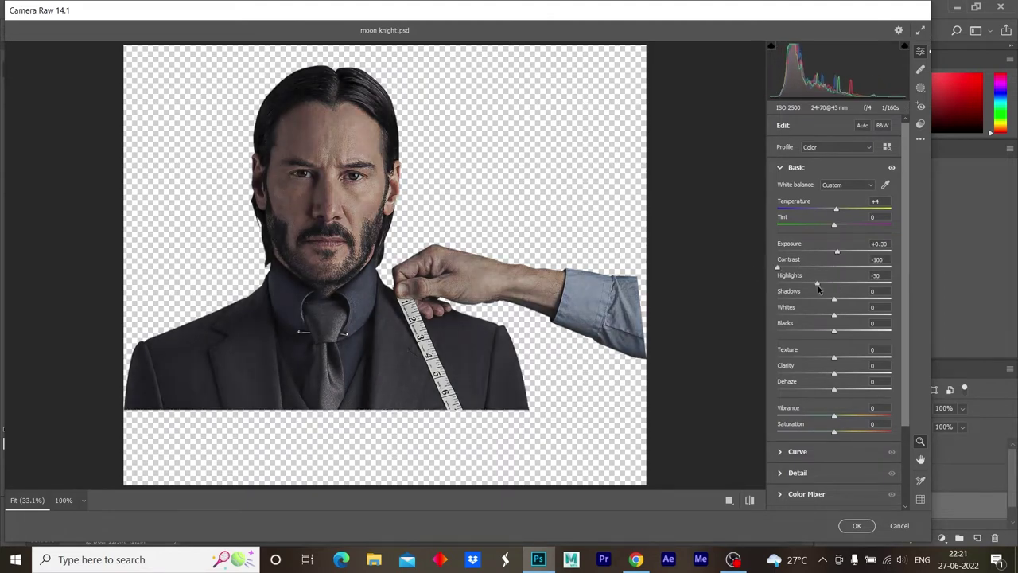
{"action": "left_click_drag", "start_coordinate": [837, 252], "coordinate": [852, 253]}
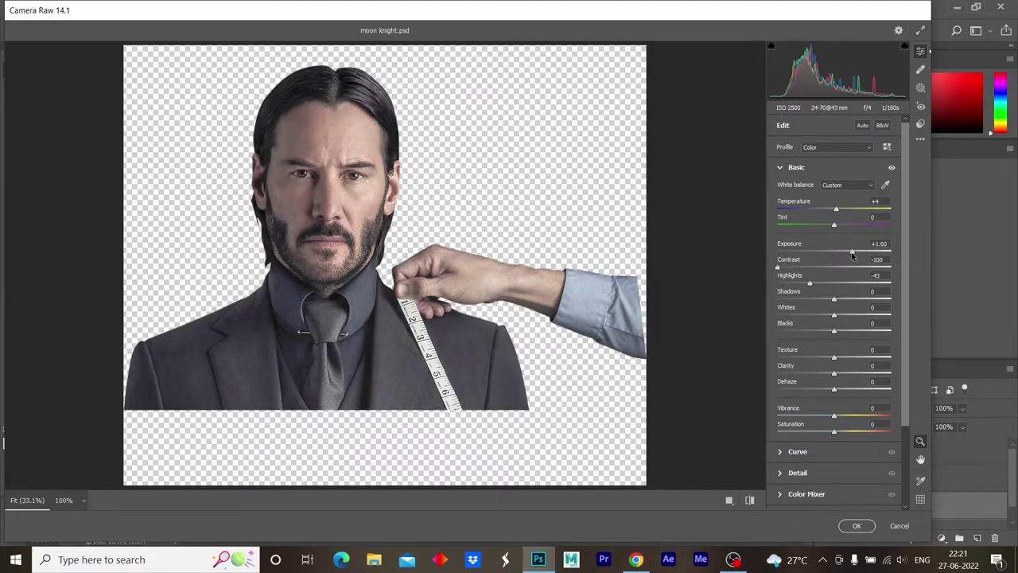
{"action": "left_click_drag", "start_coordinate": [810, 284], "coordinate": [756, 289]}
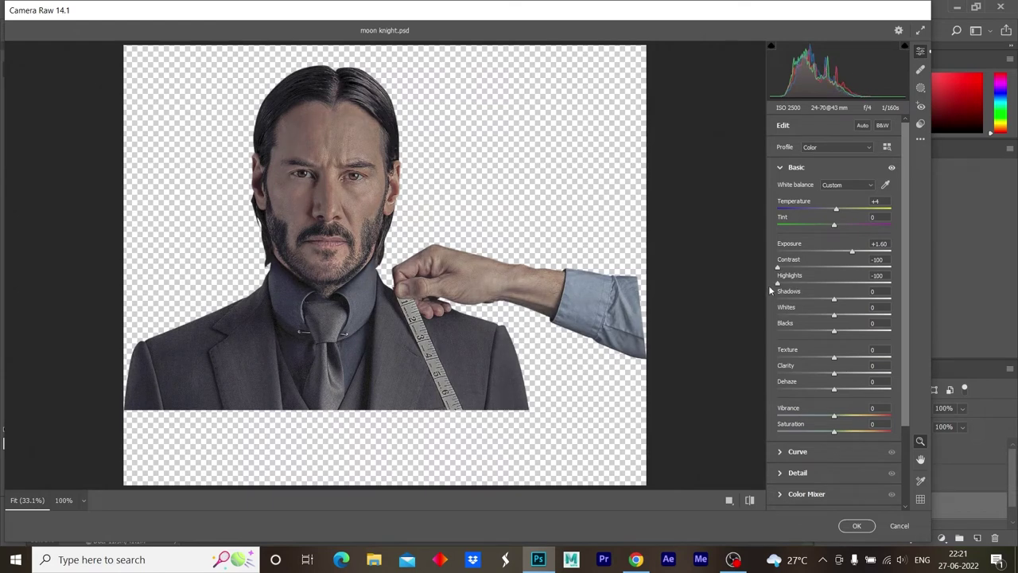
{"action": "left_click_drag", "start_coordinate": [853, 253], "coordinate": [850, 252]}
{"action": "left_click_drag", "start_coordinate": [778, 268], "coordinate": [811, 268]}
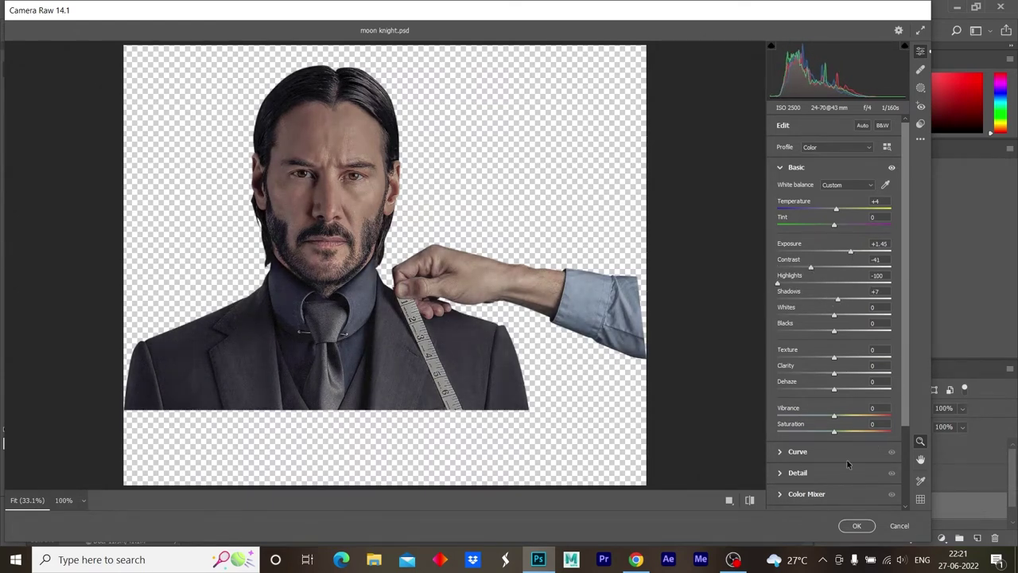
{"action": "left_click", "coordinate": [856, 525]}
{"action": "left_click_drag", "start_coordinate": [462, 306], "coordinate": [692, 419]}
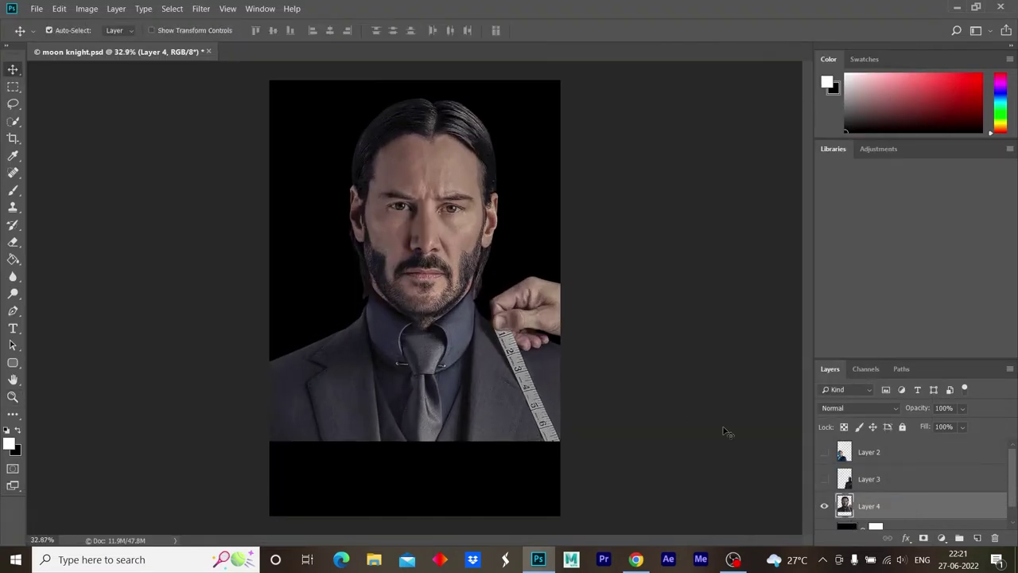
- Try a blue Solid Color fill clipped to the portrait, then delete it
{"action": "left_click", "coordinate": [941, 538]}
{"action": "left_click", "coordinate": [931, 310]}
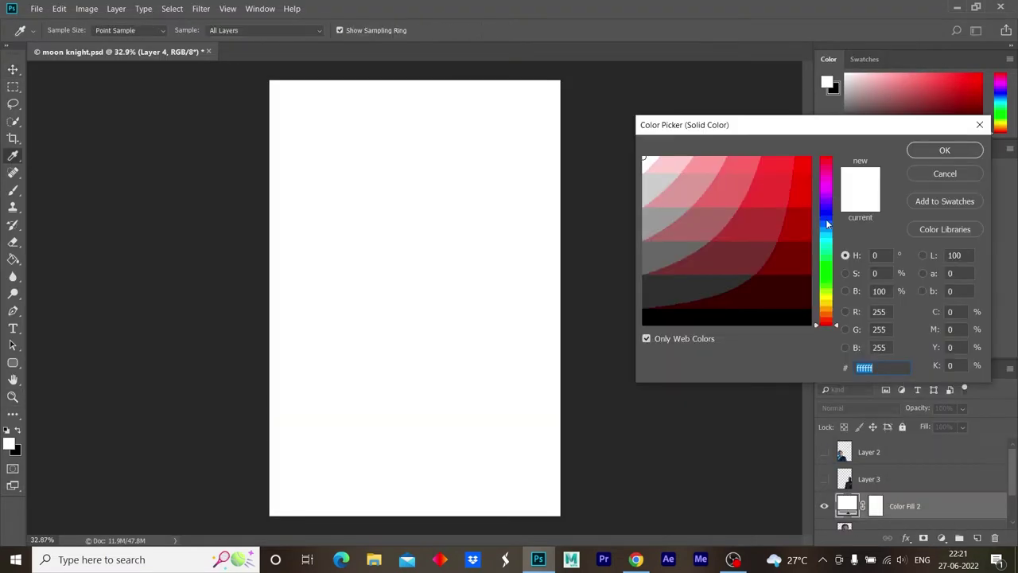
{"action": "left_click", "coordinate": [825, 219]}
{"action": "left_click", "coordinate": [788, 156]}
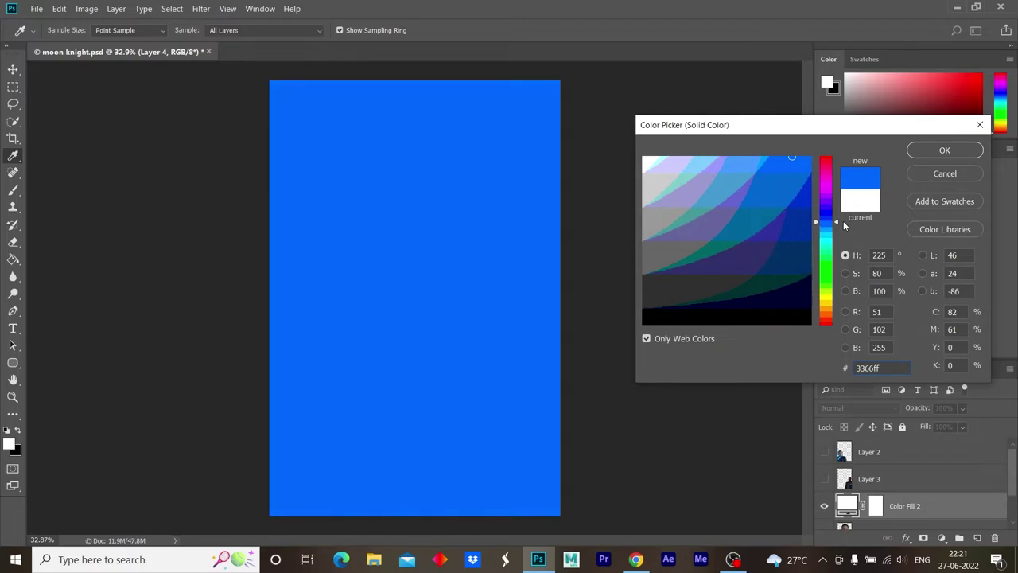
{"action": "left_click", "coordinate": [935, 151]}
{"action": "left_click", "coordinate": [890, 517], "text": "alt"}
{"action": "key", "text": "ctrl+i"}
{"action": "key", "text": "z"}
{"action": "mouse_move", "coordinate": [429, 249]}
{"action": "left_mouse_down"}
{"action": "mouse_move", "coordinate": [533, 268]}
{"action": "mouse_move", "coordinate": [540, 296]}
{"action": "left_mouse_up"}
{"action": "key", "text": "v"}
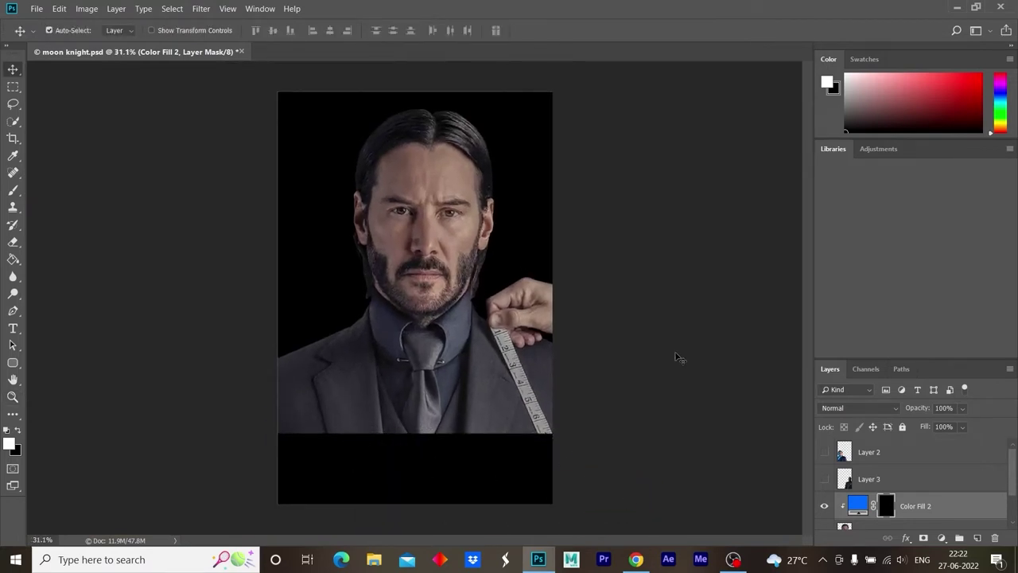
{"action": "key", "text": "Delete"}
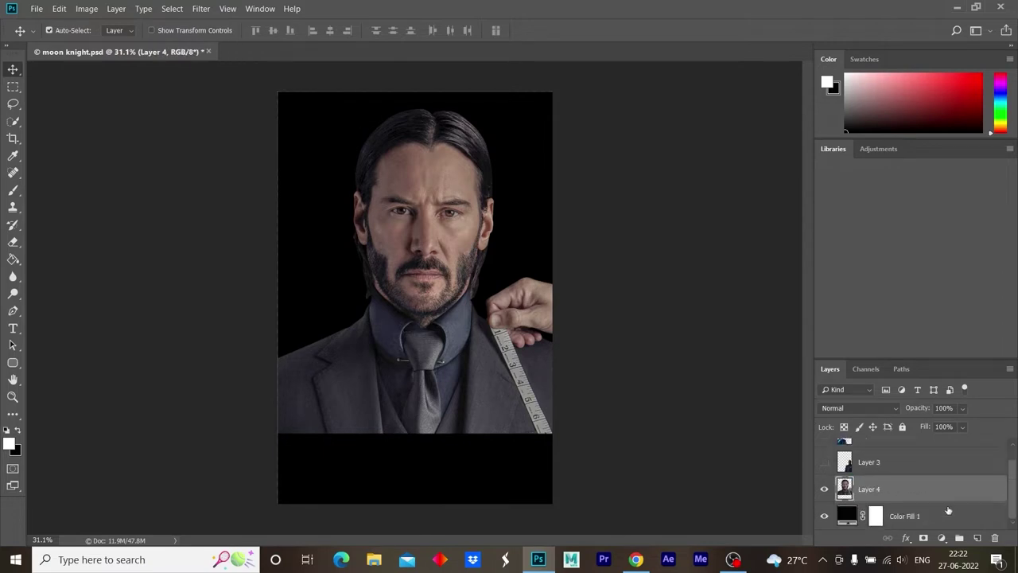
- Add a red Solid Color fill above Color Fill 1 with its mask inverted to black
{"action": "left_click", "coordinate": [942, 538]}
{"action": "left_click", "coordinate": [926, 303]}
{"action": "left_click", "coordinate": [803, 160]}
{"action": "left_click", "coordinate": [944, 150]}
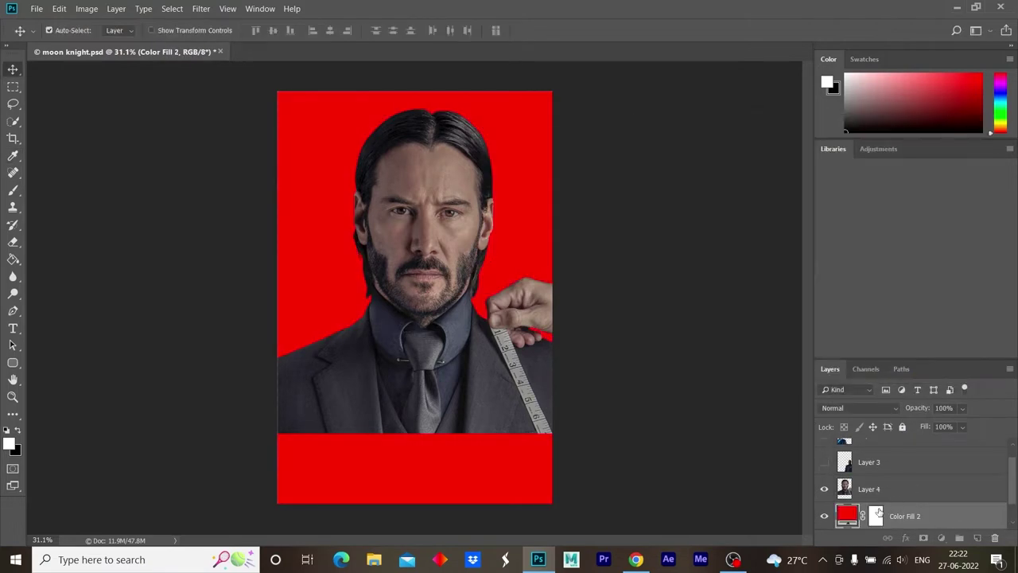
{"action": "key", "text": "ctrl+i"}
- Paint a faint red glow at 10% opacity into the top-left corner and down the left edge
{"action": "key", "text": "b"}
{"action": "key", "text": "bracketright"}
{"action": "key", "text": "bracketright"}
{"action": "key", "text": "bracketright"}
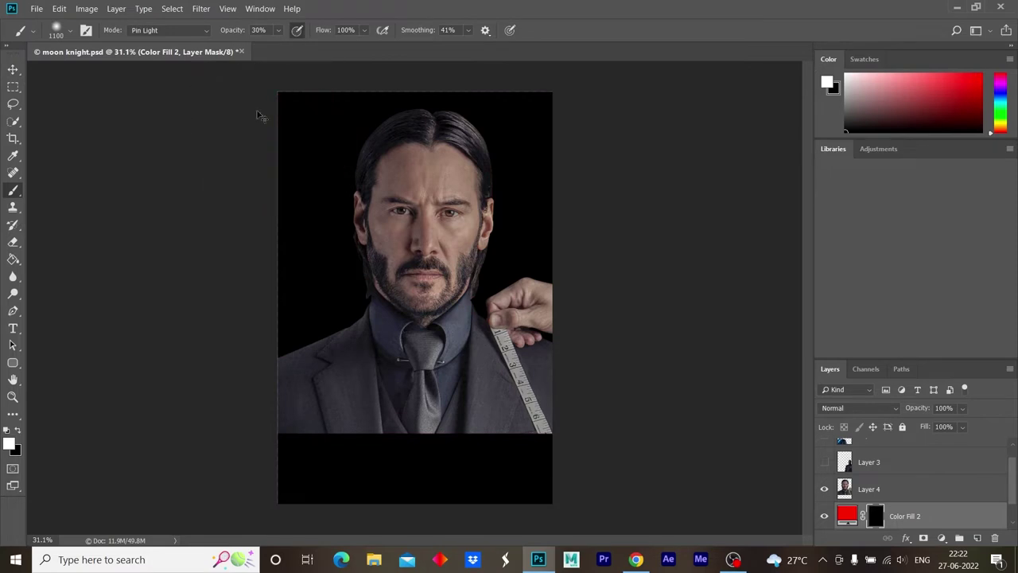
{"action": "key", "text": "1"}
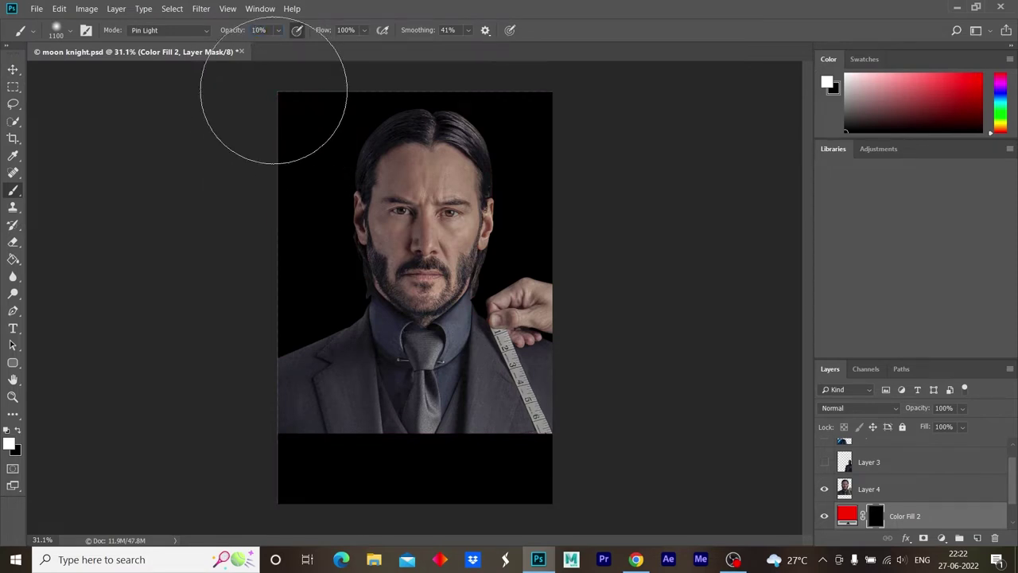
{"action": "left_click_drag", "start_coordinate": [272, 86], "coordinate": [241, 129]}
{"action": "key", "text": "bracketright"}
{"action": "key", "text": "bracketright"}
{"action": "key", "text": "bracketright"}
{"action": "key", "text": "bracketright"}
{"action": "key", "text": "bracketright"}
{"action": "left_click_drag", "start_coordinate": [253, 175], "coordinate": [277, 330]}
- Repaint the left-edge glow at 50% opacity for a stronger dark-red fade
{"action": "key", "text": "ctrl+z"}
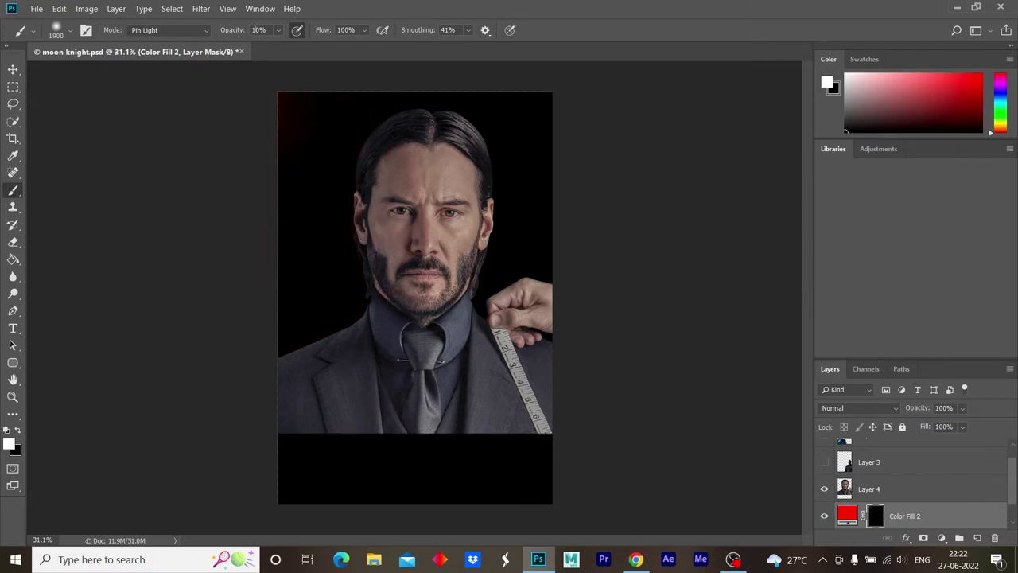
{"action": "type", "text": "5"}
{"action": "left_click_drag", "start_coordinate": [262, 159], "coordinate": [294, 355]}
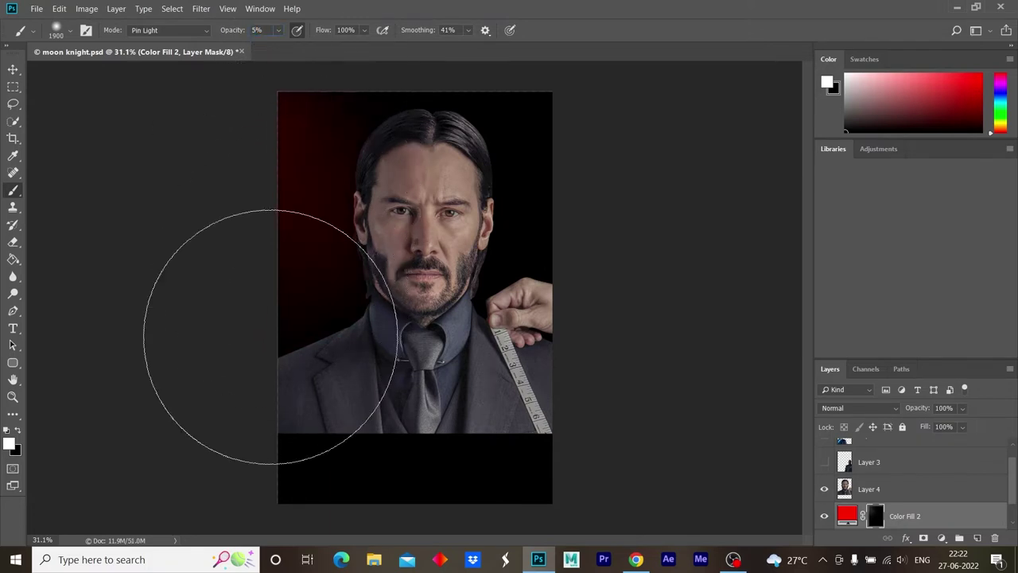
{"action": "left_click_drag", "start_coordinate": [345, 80], "coordinate": [186, 255]}
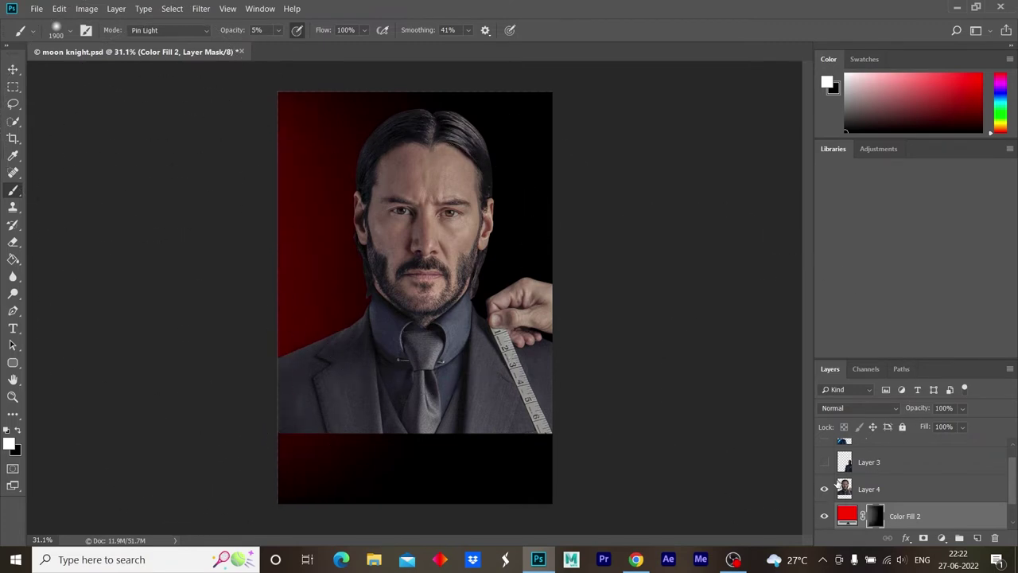
{"action": "left_click", "coordinate": [912, 493]}
{"action": "left_click", "coordinate": [942, 537]}
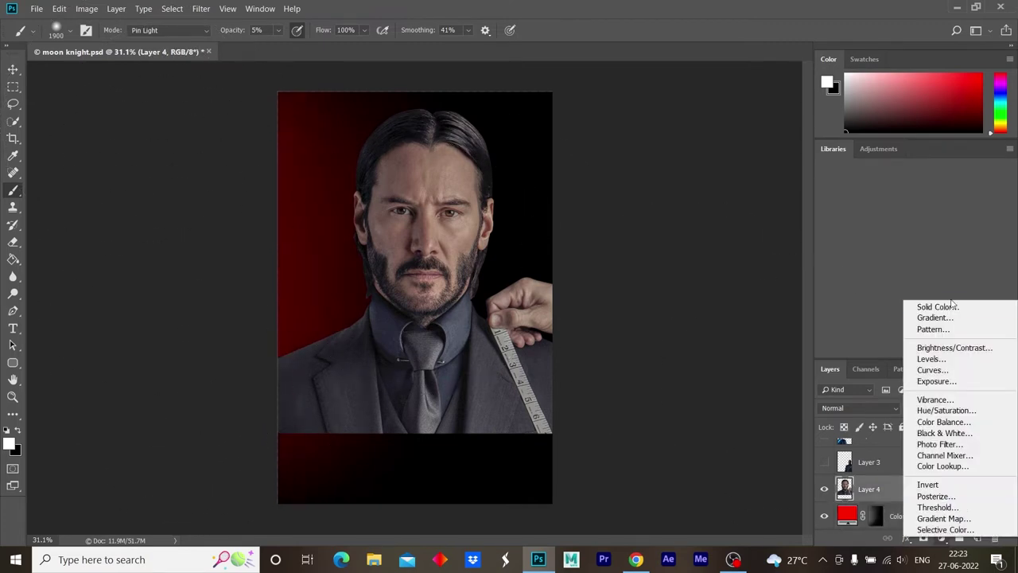
- Add a red Solid Color fill clipped to the portrait with its mask inverted
{"action": "left_click", "coordinate": [870, 303]}
{"action": "left_click", "coordinate": [793, 167]}
{"action": "left_click", "coordinate": [943, 150]}
{"action": "key", "text": "ctrl+alt+g"}
{"action": "left_click", "coordinate": [887, 493]}
{"action": "key", "text": "ctrl+i"}
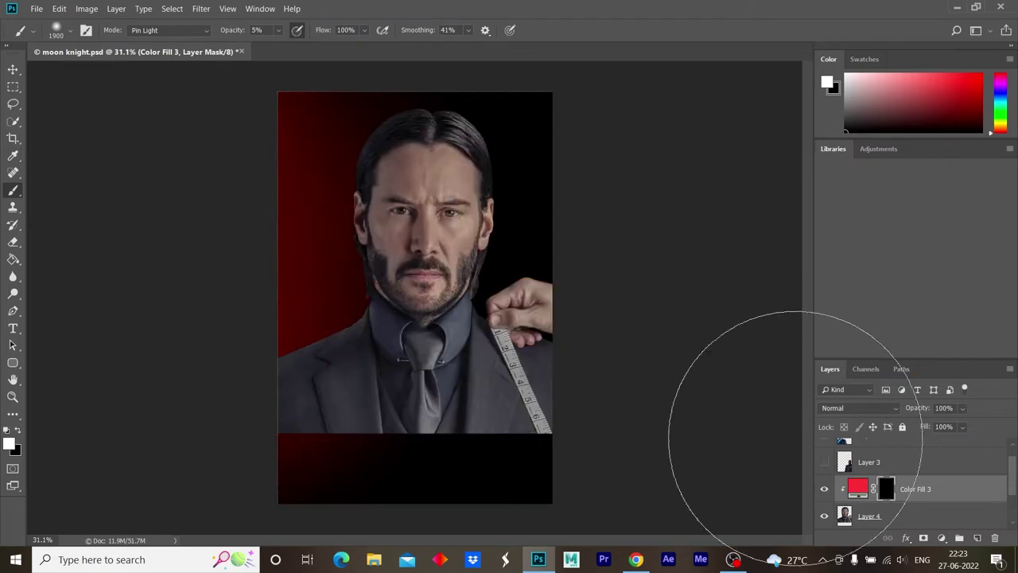
- Paint red light onto the left side of the man's suit and face with a large brush
{"action": "scroll", "coordinate": [477, 278], "scroll_direction": "up", "scroll_amount": 3}
{"action": "scroll", "coordinate": [538, 296], "scroll_direction": "down", "scroll_amount": 3}
{"action": "key", "text": "bracketleft"}
{"action": "key", "text": "bracketleft"}
{"action": "key", "text": "bracketleft"}
{"action": "key", "text": "bracketleft"}
{"action": "key", "text": "bracketleft"}
{"action": "key", "text": "bracketleft"}
{"action": "scroll", "coordinate": [373, 357], "scroll_direction": "up", "scroll_amount": 1}
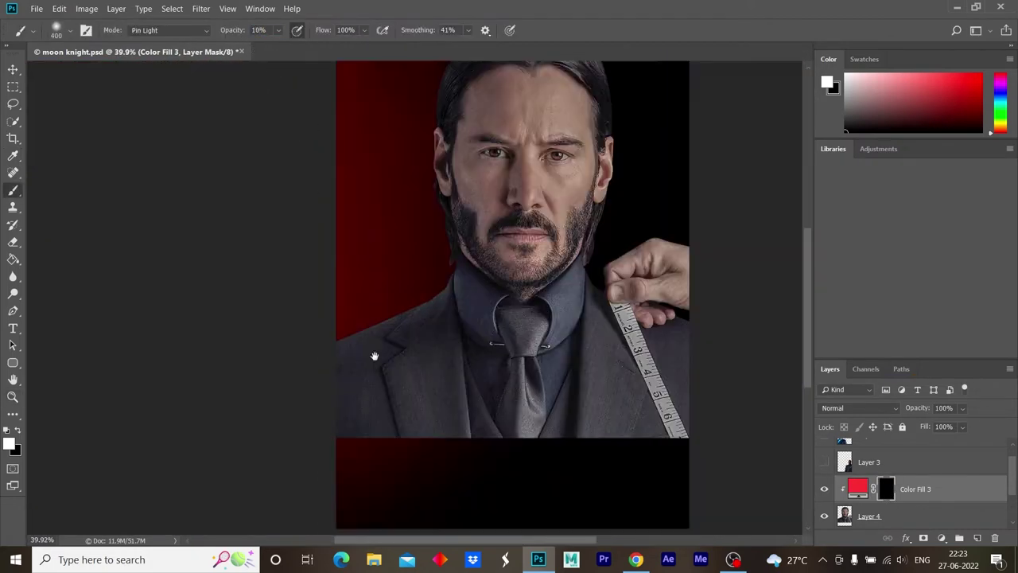
{"action": "scroll", "coordinate": [373, 357], "scroll_direction": "up", "scroll_amount": 2}
{"action": "key", "text": "bracketright"}
{"action": "key", "text": "bracketright"}
{"action": "scroll", "coordinate": [417, 229], "scroll_direction": "down", "scroll_amount": 2}
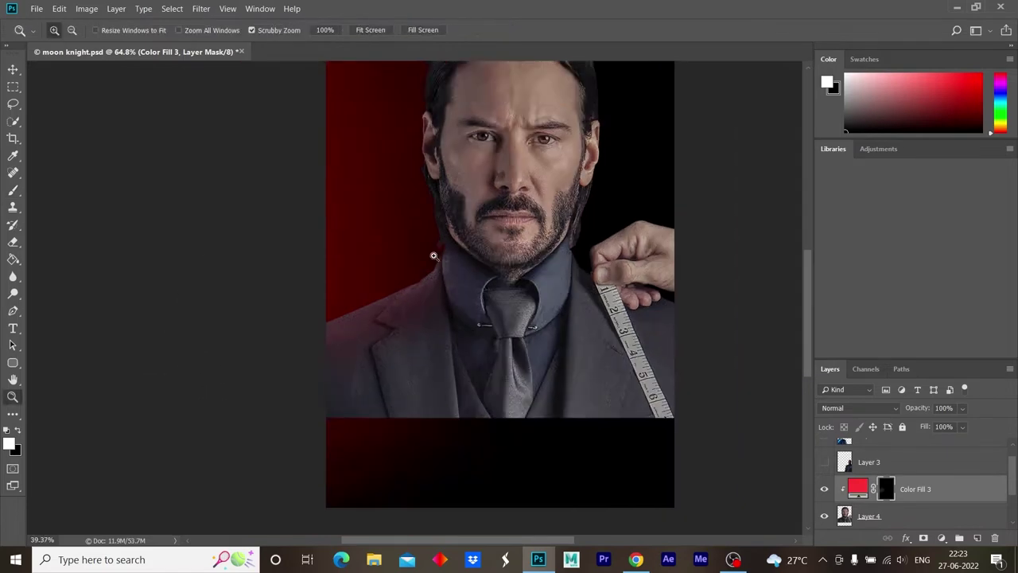
{"action": "scroll", "coordinate": [397, 254], "scroll_direction": "down", "scroll_amount": 1}
{"action": "key", "text": "bracketright"}
{"action": "key", "text": "bracketright"}
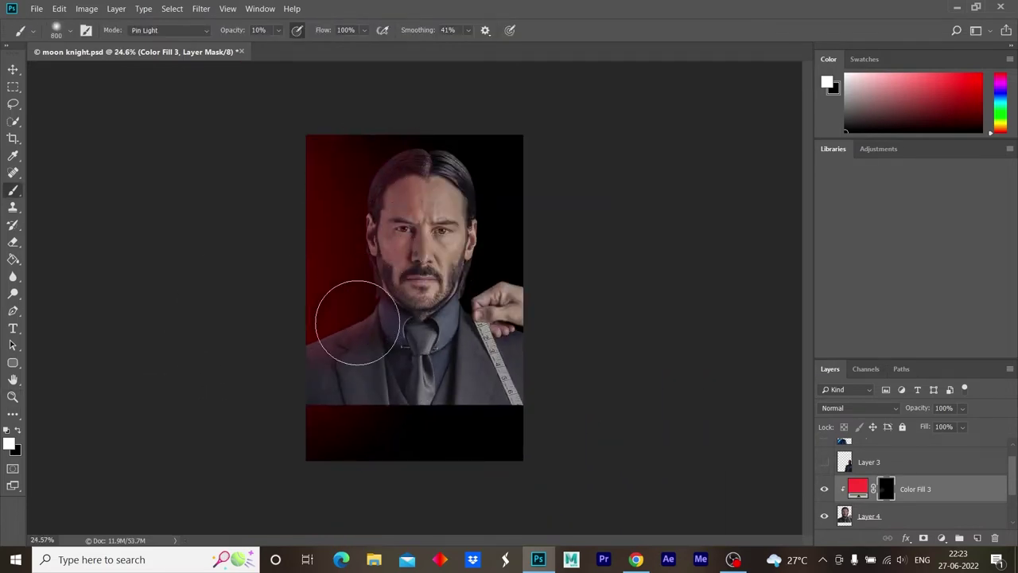
{"action": "left_click_drag", "start_coordinate": [386, 291], "coordinate": [273, 357]}
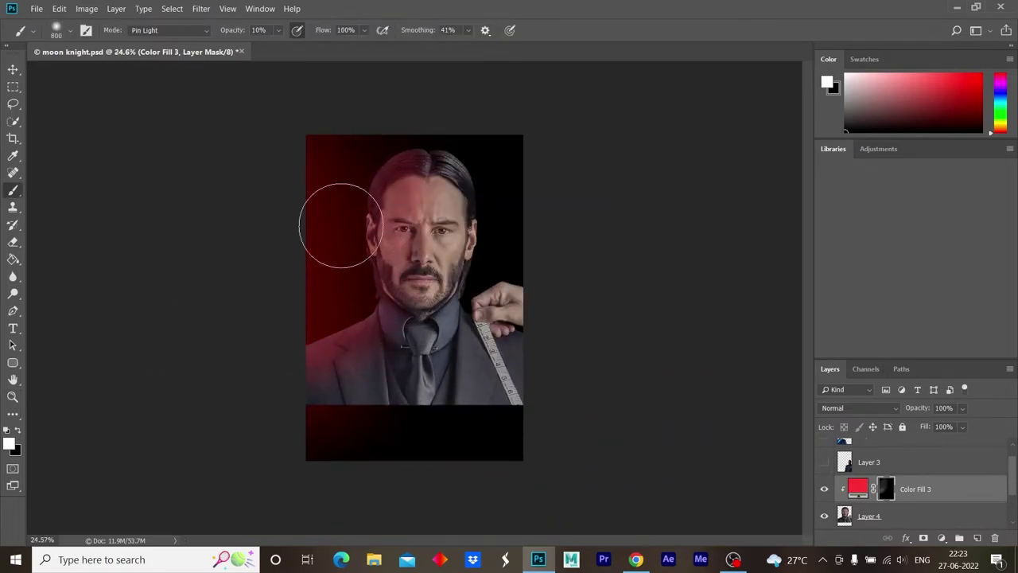
{"action": "key", "text": "z"}
{"action": "scroll", "coordinate": [410, 355], "scroll_direction": "up", "scroll_amount": 2}
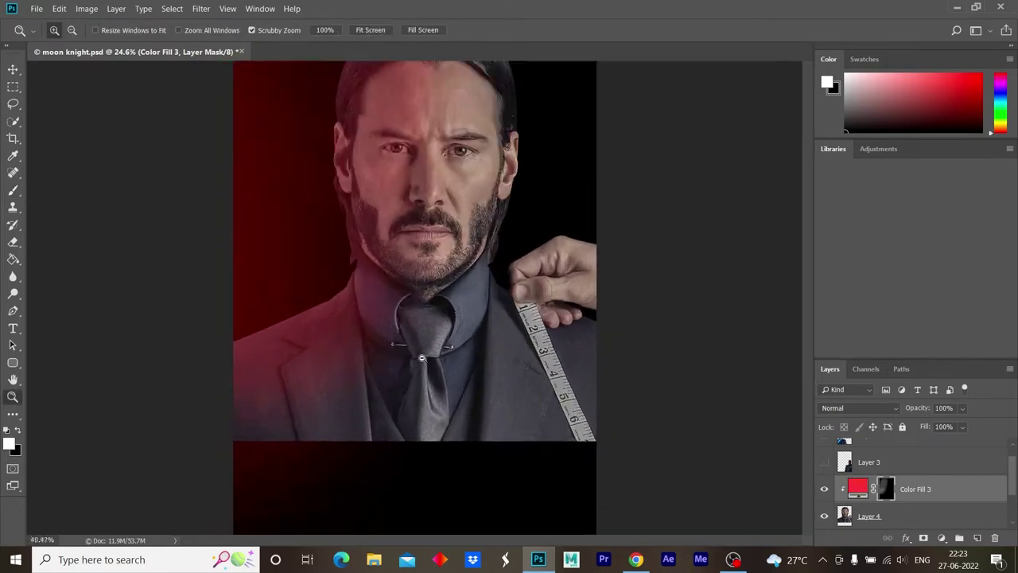
- Split the red fill's Blend If slider so red blends only into lighter tones
{"action": "double_click", "coordinate": [938, 489]}
{"action": "left_click_drag", "start_coordinate": [684, 307], "coordinate": [722, 308]}
{"action": "left_click", "coordinate": [963, 77]}
{"action": "scroll", "coordinate": [414, 318], "scroll_direction": "down", "scroll_amount": 3}
- Paint more red onto the left of the face on the Color Fill 3 mask
{"action": "left_click", "coordinate": [886, 488]}
{"action": "mouse_move", "coordinate": [350, 321]}
{"action": "left_mouse_down"}
{"action": "mouse_move", "coordinate": [341, 227]}
{"action": "mouse_move", "coordinate": [340, 261]}
{"action": "left_mouse_up"}
{"action": "key", "text": "bracketright"}
{"action": "left_click_drag", "start_coordinate": [353, 177], "coordinate": [337, 192]}
{"action": "key", "text": "z"}
{"action": "mouse_move", "coordinate": [341, 370]}
{"action": "left_mouse_down"}
{"action": "mouse_move", "coordinate": [404, 334]}
{"action": "mouse_move", "coordinate": [445, 334]}
{"action": "left_mouse_up"}
{"action": "key", "text": "b"}
{"action": "key", "text": "bracketleft"}
{"action": "key", "text": "bracketleft"}
{"action": "key", "text": "bracketleft"}
{"action": "key", "text": "bracketleft"}
{"action": "key", "text": "bracketleft"}
{"action": "key", "text": "bracketleft"}
{"action": "key", "text": "bracketleft"}
- Blend the red tint softly across the nose bridge and between the eyes
{"action": "key", "text": "z"}
{"action": "left_click_drag", "start_coordinate": [382, 261], "coordinate": [389, 268]}
{"action": "key", "text": "b"}
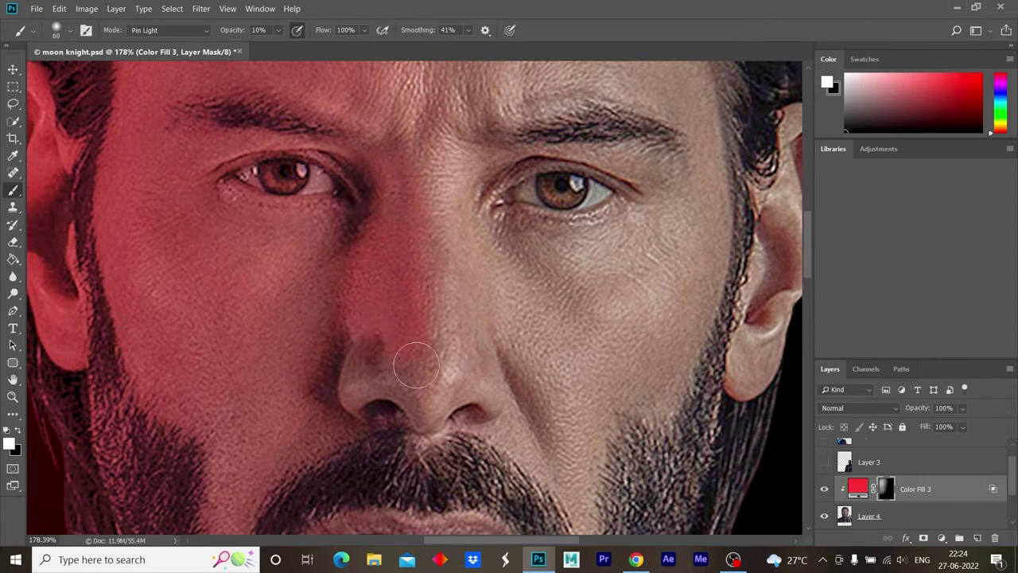
{"action": "key", "text": "z"}
{"action": "mouse_move", "coordinate": [342, 319]}
{"action": "left_mouse_down"}
{"action": "mouse_move", "coordinate": [307, 374]}
{"action": "mouse_move", "coordinate": [354, 374]}
{"action": "left_mouse_up"}
{"action": "key", "text": "b"}
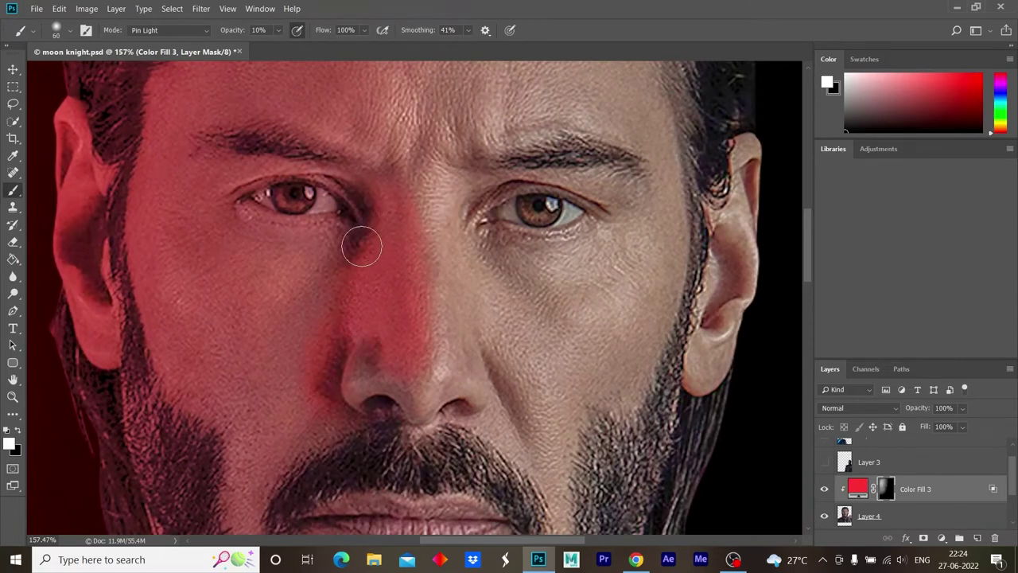
{"action": "key", "text": "z"}
{"action": "mouse_move", "coordinate": [322, 412]}
{"action": "left_mouse_down"}
{"action": "mouse_move", "coordinate": [432, 329]}
{"action": "mouse_move", "coordinate": [443, 286]}
{"action": "left_mouse_up"}
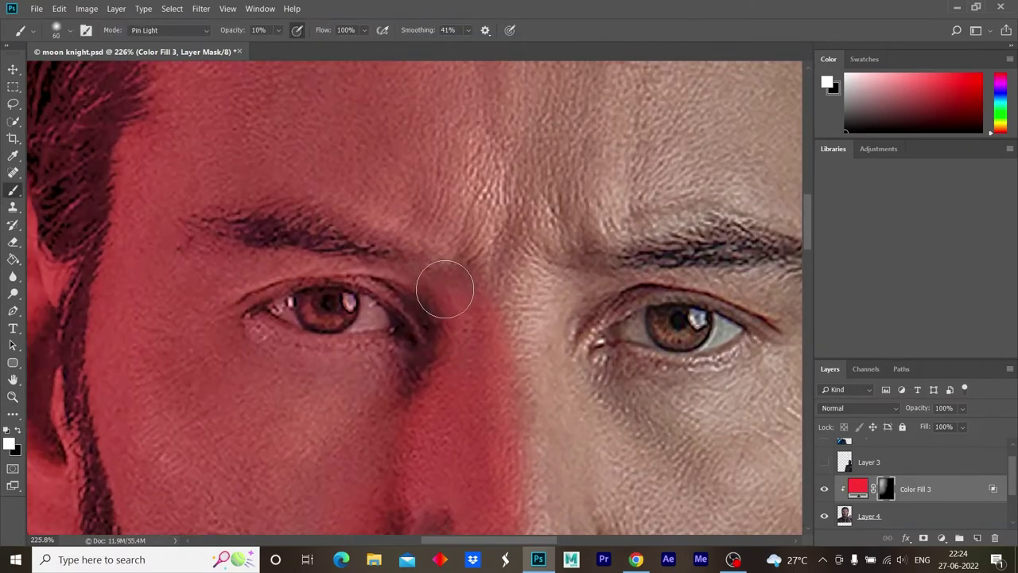
{"action": "scroll", "coordinate": [427, 292], "scroll_direction": "down", "scroll_amount": 5}
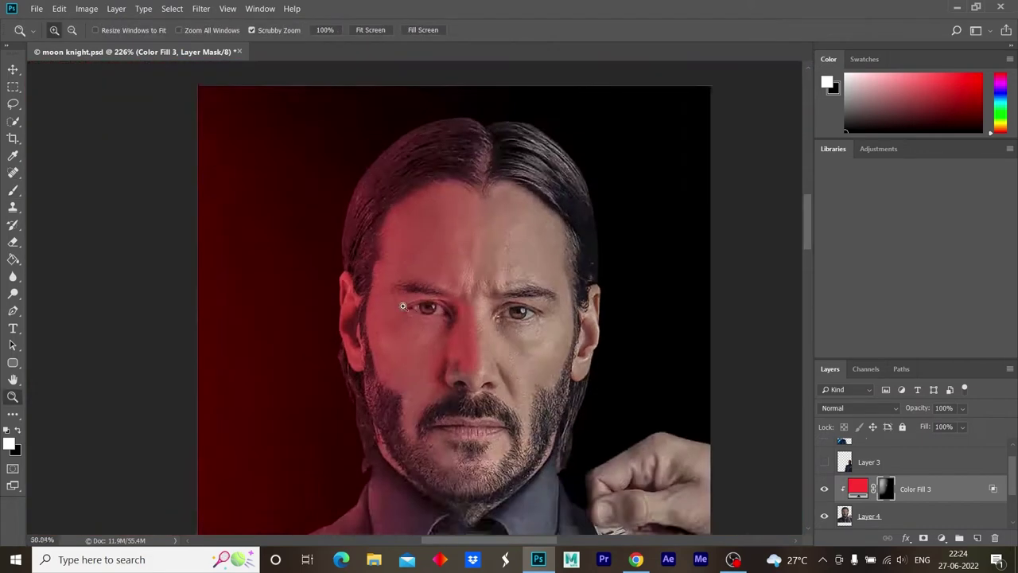
- Add another red Solid Color fill, Color Fill 4, with its mask inverted to black
{"action": "left_click", "coordinate": [941, 538]}
{"action": "left_click", "coordinate": [935, 307]}
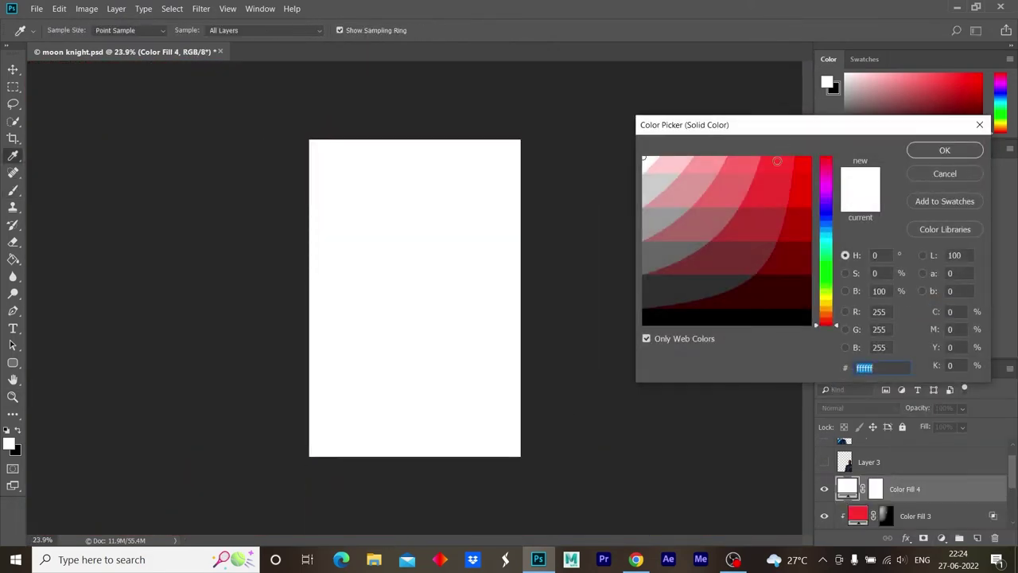
{"action": "left_click", "coordinate": [945, 149]}
{"action": "left_click", "coordinate": [886, 489]}
{"action": "key", "text": "ctrl+i"}
{"action": "key", "text": "z"}
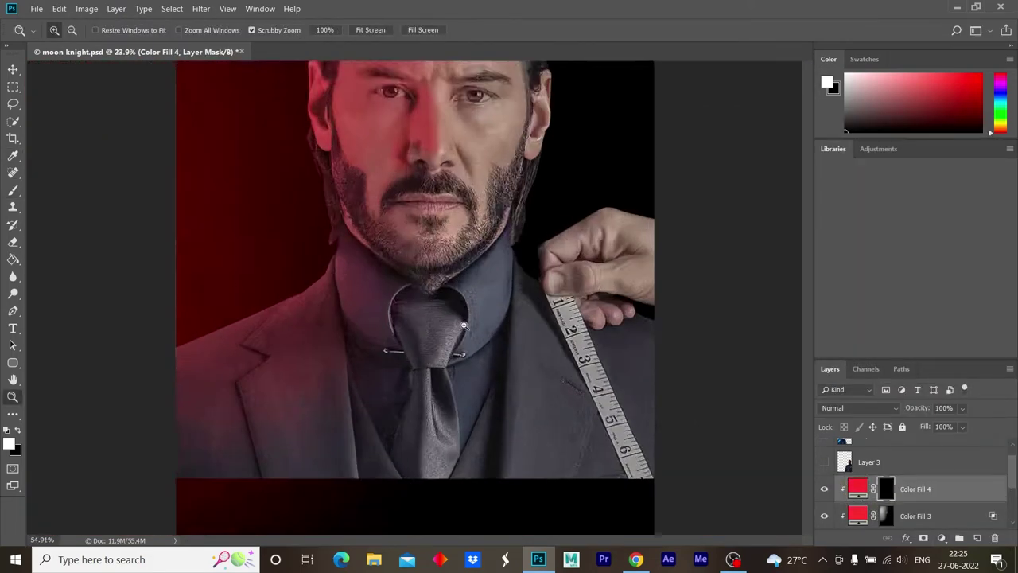
{"action": "left_click_drag", "start_coordinate": [239, 299], "coordinate": [450, 316]}
{"action": "key", "text": "b"}
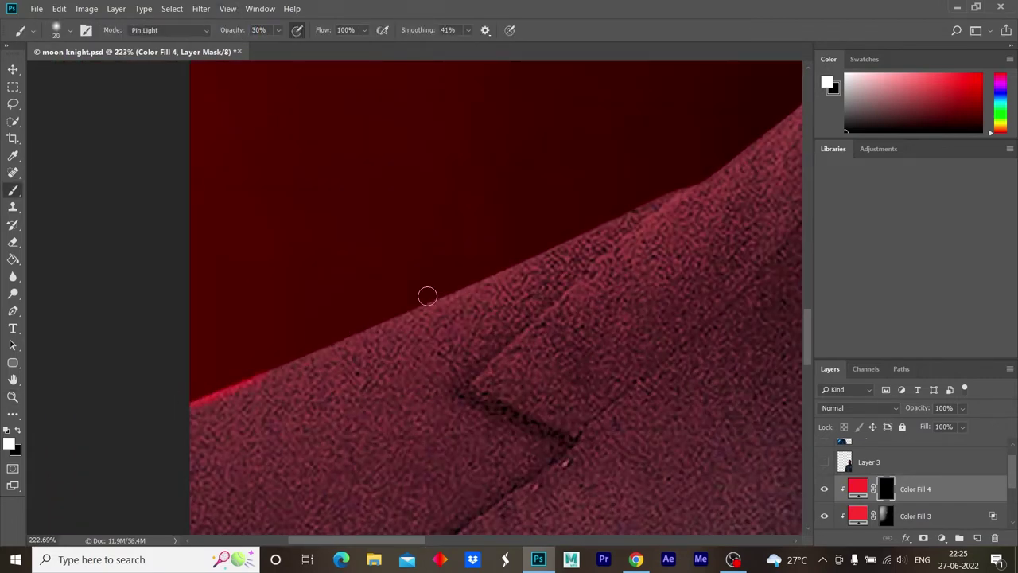
- Paint a thin red rim light along the jacket shoulder, neck, ear and hair edges
{"action": "scroll", "coordinate": [432, 297], "scroll_direction": "down", "scroll_amount": 2}
{"action": "scroll", "coordinate": [498, 261], "scroll_direction": "down", "scroll_amount": 3}
{"action": "scroll", "coordinate": [454, 275], "scroll_direction": "up", "scroll_amount": 5}
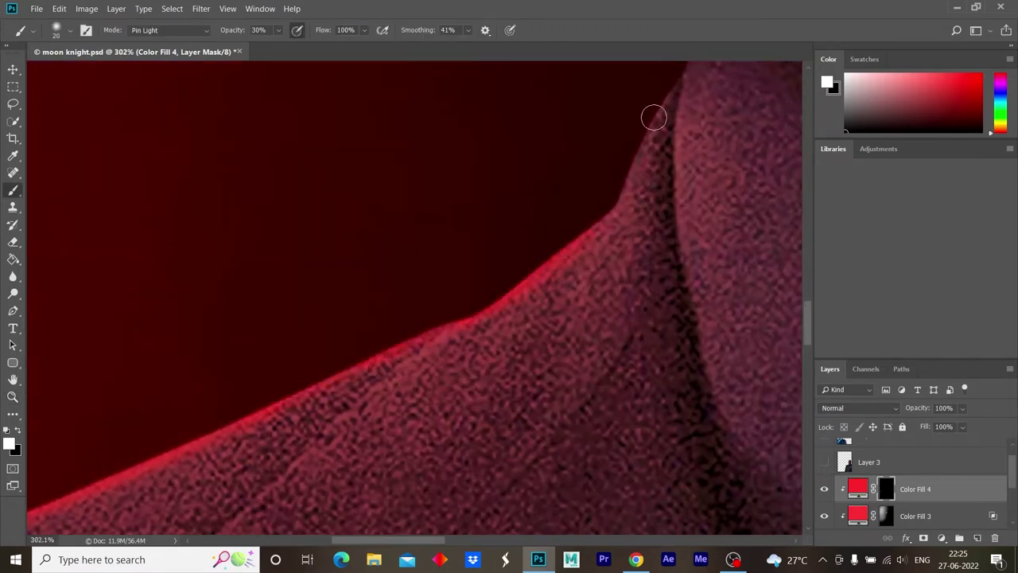
{"action": "left_click_drag", "start_coordinate": [653, 117], "coordinate": [390, 400]}
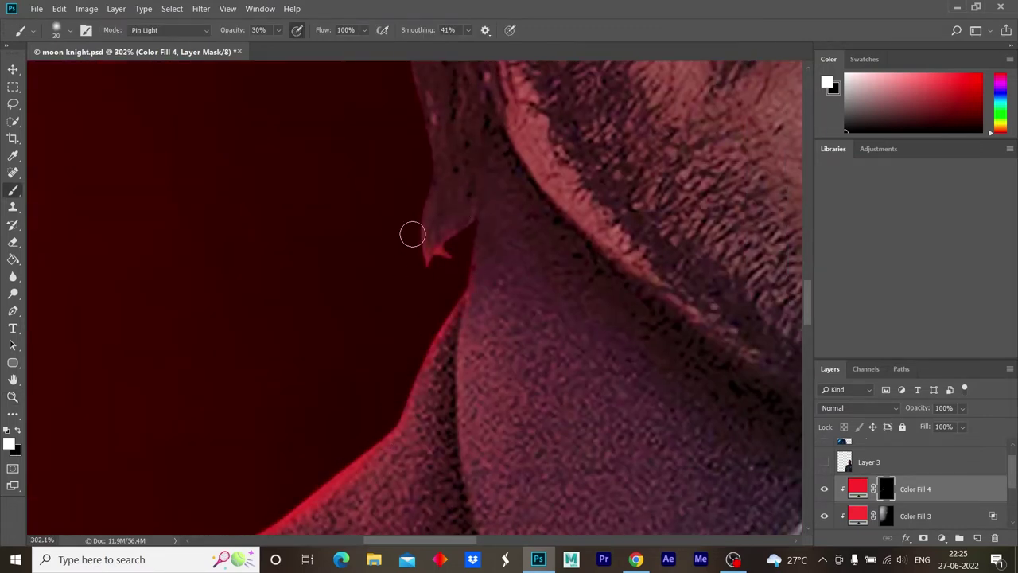
{"action": "left_click_drag", "start_coordinate": [412, 233], "coordinate": [360, 432]}
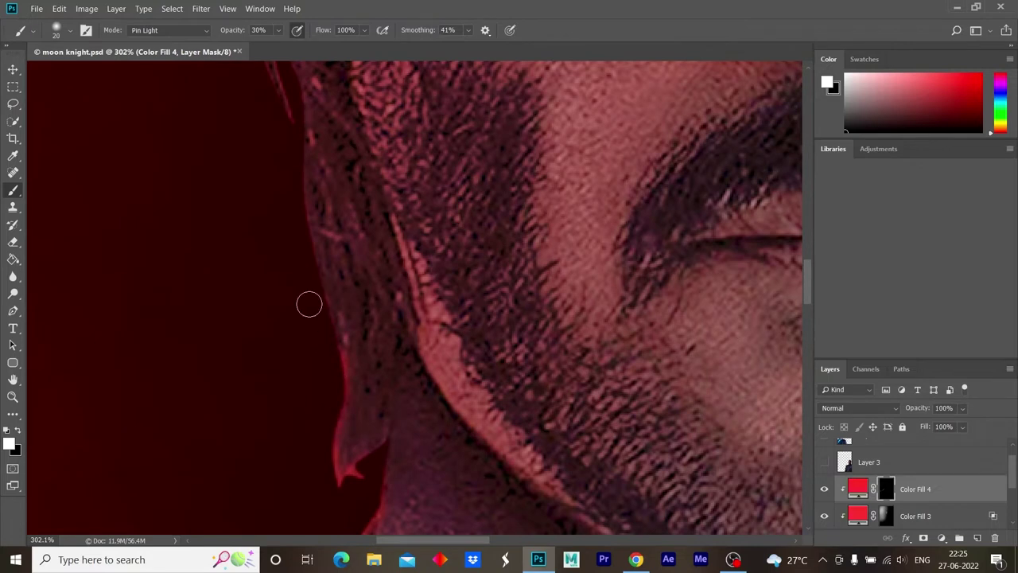
{"action": "left_click_drag", "start_coordinate": [333, 194], "coordinate": [400, 342]}
{"action": "mouse_move", "coordinate": [391, 253]}
{"action": "left_mouse_down"}
{"action": "mouse_move", "coordinate": [419, 257]}
{"action": "mouse_move", "coordinate": [366, 333]}
{"action": "left_mouse_up"}
{"action": "mouse_move", "coordinate": [353, 92]}
{"action": "left_mouse_down"}
{"action": "mouse_move", "coordinate": [427, 334]}
{"action": "mouse_move", "coordinate": [390, 359]}
{"action": "left_mouse_up"}
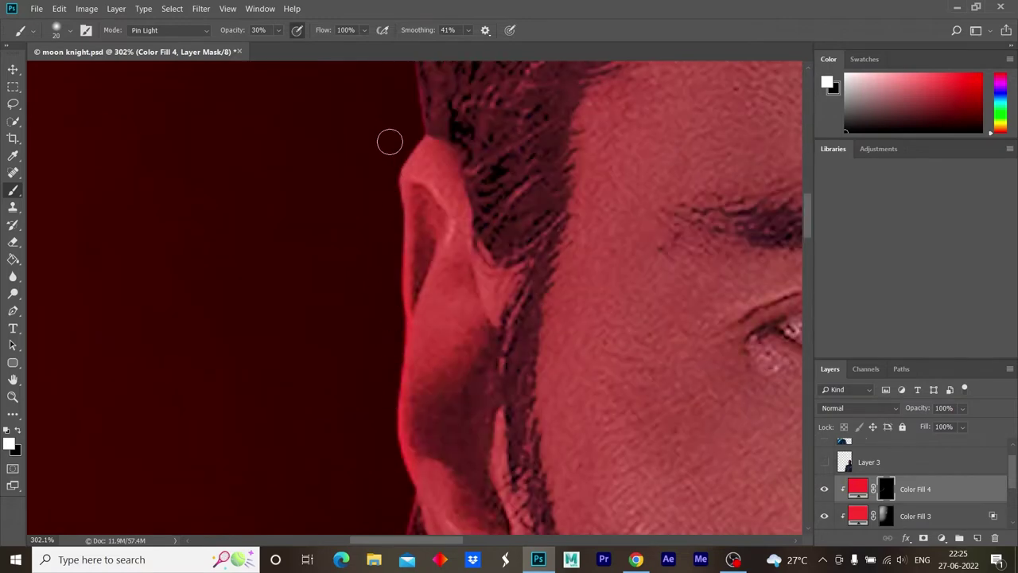
{"action": "scroll", "coordinate": [359, 221], "scroll_direction": "down", "scroll_amount": 5}
{"action": "scroll", "coordinate": [368, 220], "scroll_direction": "up", "scroll_amount": 4}
{"action": "left_click_drag", "start_coordinate": [368, 390], "coordinate": [362, 310]}
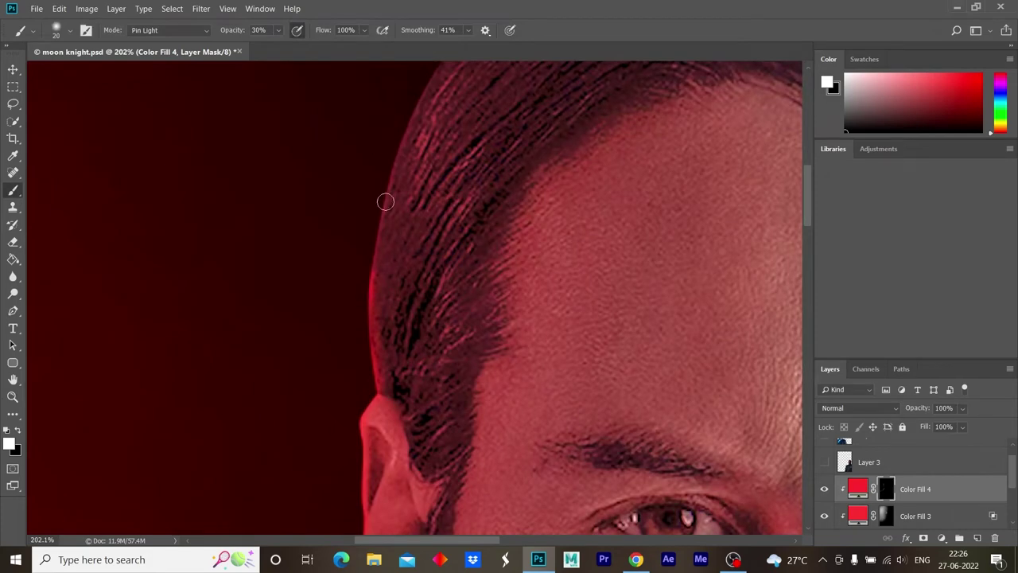
{"action": "left_click_drag", "start_coordinate": [435, 141], "coordinate": [318, 221]}
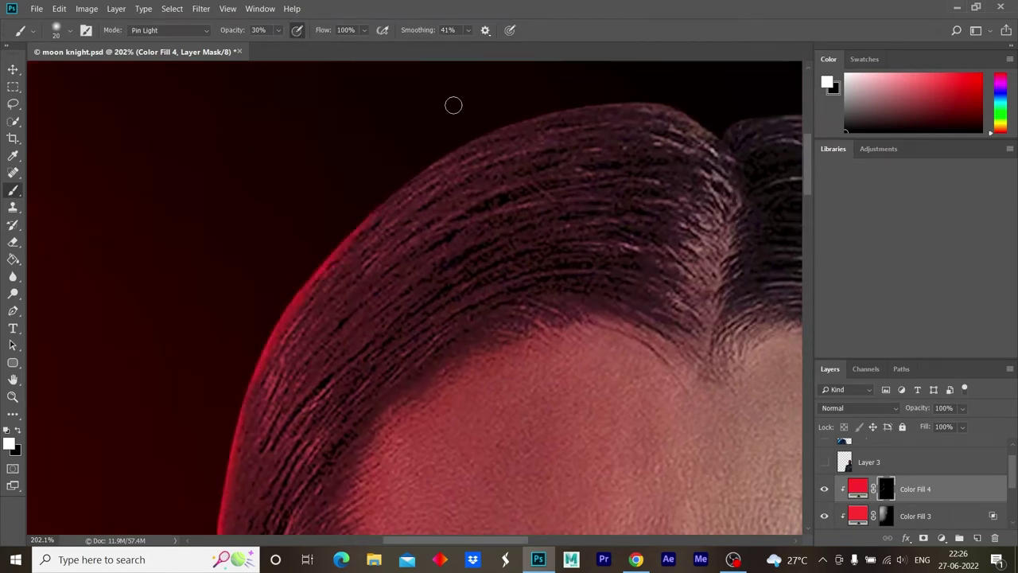
- Raise the brush opacity to 50% for brighter red near the ear and cheek edges
{"action": "scroll", "coordinate": [459, 268], "scroll_direction": "down", "scroll_amount": 5}
{"action": "scroll", "coordinate": [459, 268], "scroll_direction": "up", "scroll_amount": 1}
{"action": "scroll", "coordinate": [430, 310], "scroll_direction": "up", "scroll_amount": 2}
{"action": "scroll", "coordinate": [402, 340], "scroll_direction": "up", "scroll_amount": 1}
{"action": "scroll", "coordinate": [403, 340], "scroll_direction": "up", "scroll_amount": 2}
{"action": "scroll", "coordinate": [401, 292], "scroll_direction": "up", "scroll_amount": 2}
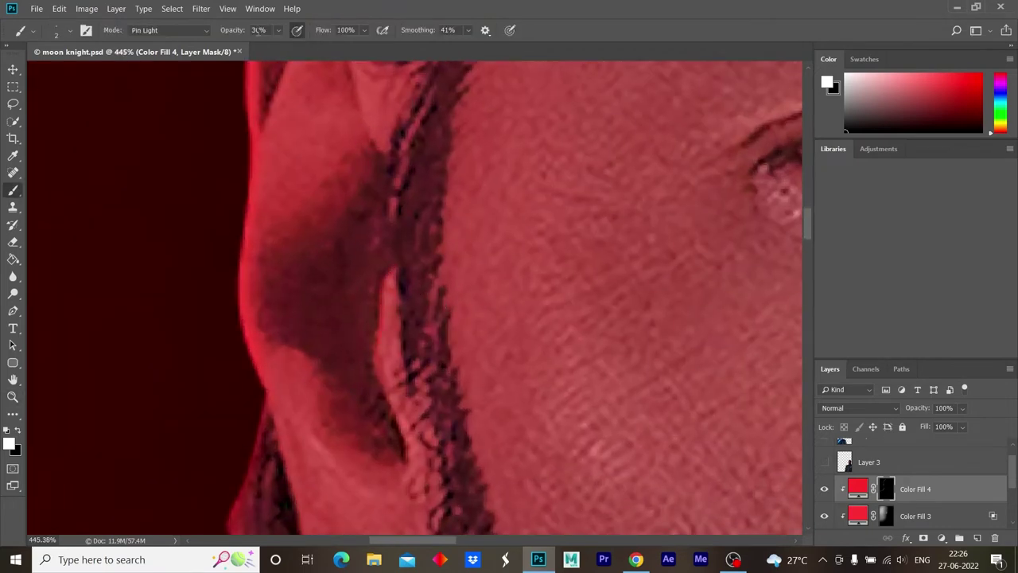
{"action": "type", "text": "50"}
{"action": "key", "text": "Return"}
{"action": "scroll", "coordinate": [390, 370], "scroll_direction": "down", "scroll_amount": 3}
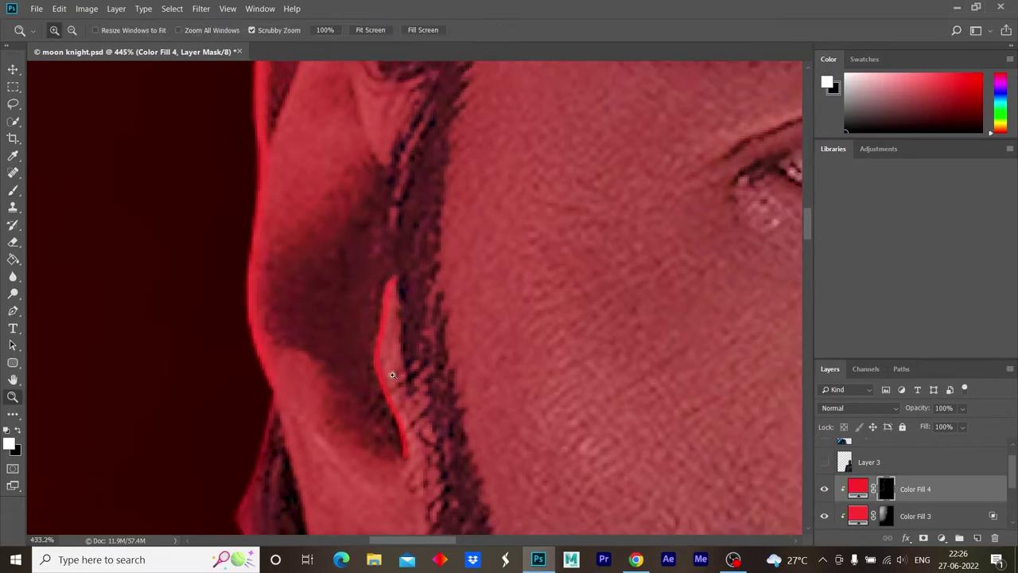
{"action": "scroll", "coordinate": [358, 394], "scroll_direction": "up", "scroll_amount": 2}
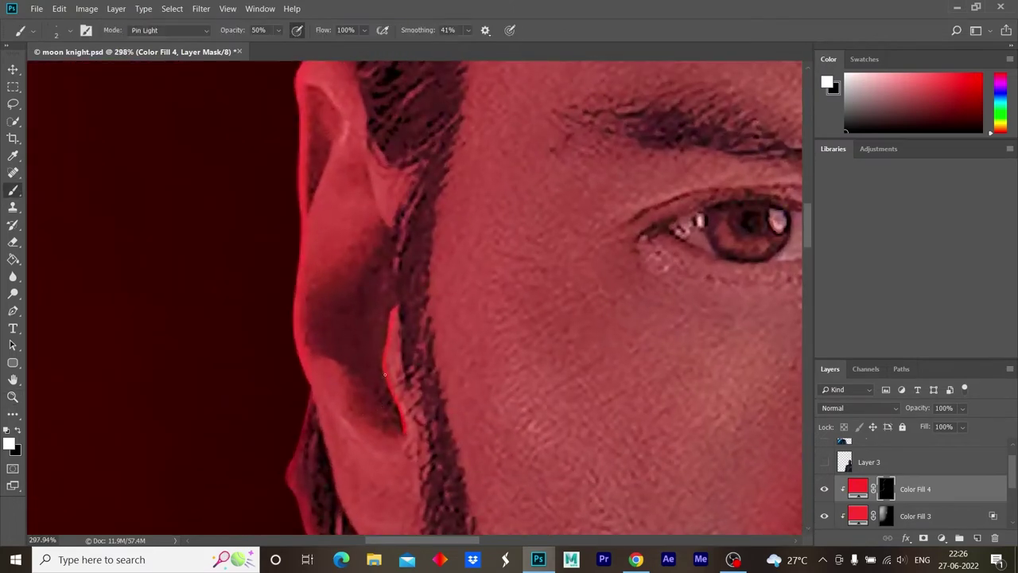
{"action": "scroll", "coordinate": [420, 311], "scroll_direction": "down", "scroll_amount": 3}
{"action": "scroll", "coordinate": [557, 358], "scroll_direction": "up", "scroll_amount": 1}
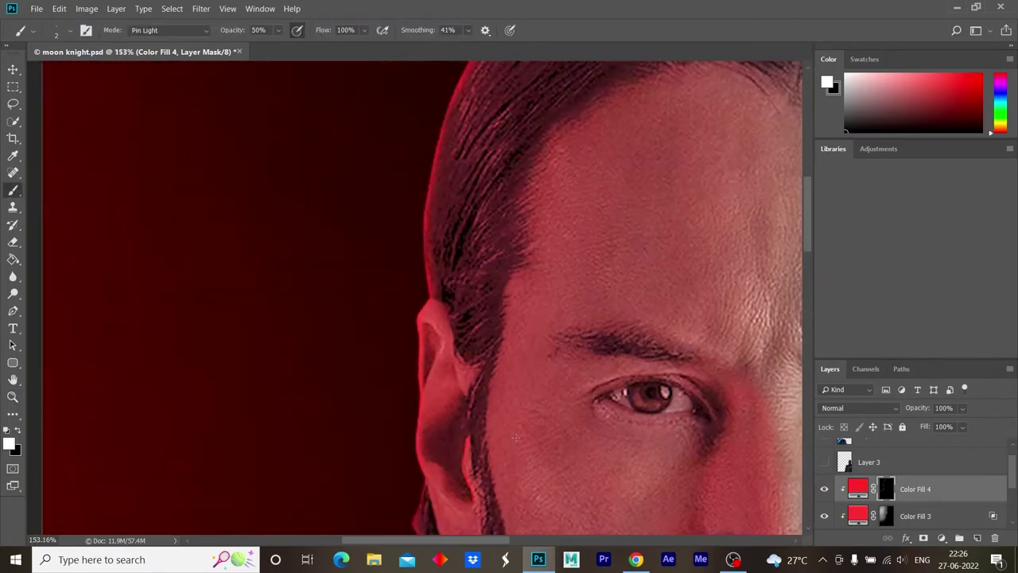
{"action": "scroll", "coordinate": [698, 391], "scroll_direction": "down", "scroll_amount": 2}
{"action": "scroll", "coordinate": [697, 391], "scroll_direction": "up", "scroll_amount": 4}
{"action": "scroll", "coordinate": [698, 391], "scroll_direction": "up", "scroll_amount": 3}
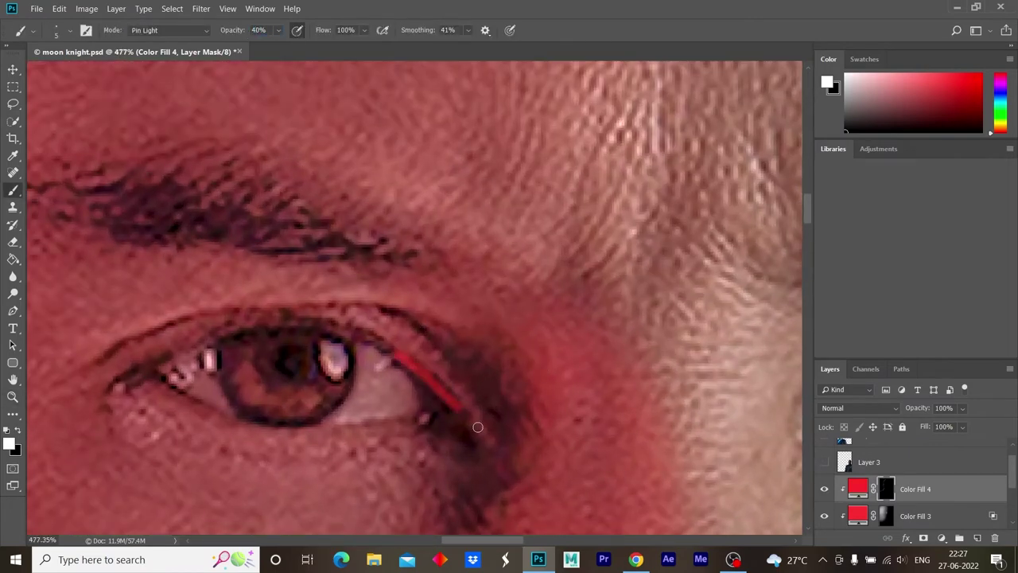
{"action": "scroll", "coordinate": [473, 423], "scroll_direction": "down", "scroll_amount": 3}
{"action": "scroll", "coordinate": [445, 358], "scroll_direction": "up", "scroll_amount": 3}
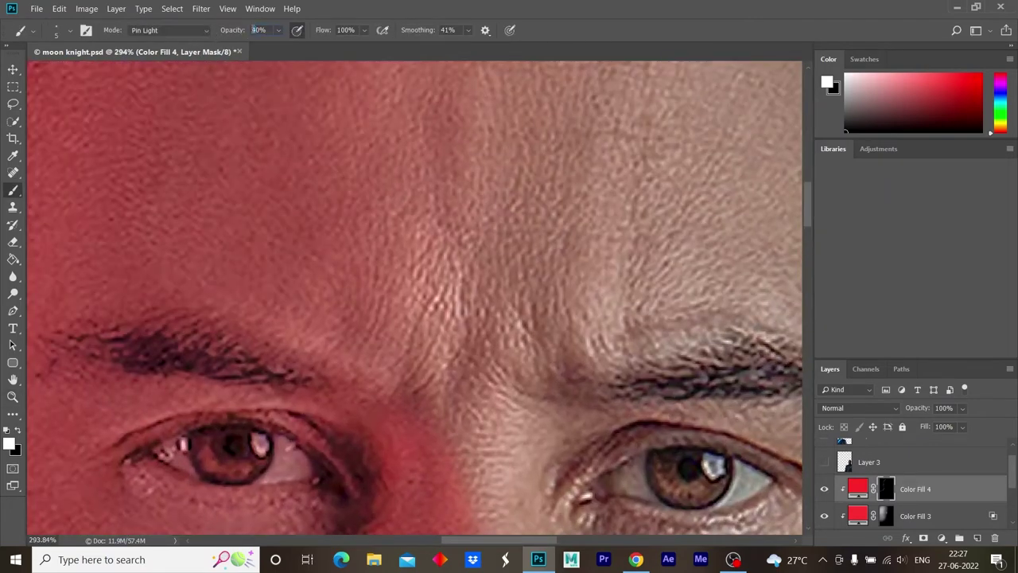
{"action": "scroll", "coordinate": [386, 285], "scroll_direction": "down", "scroll_amount": 3}
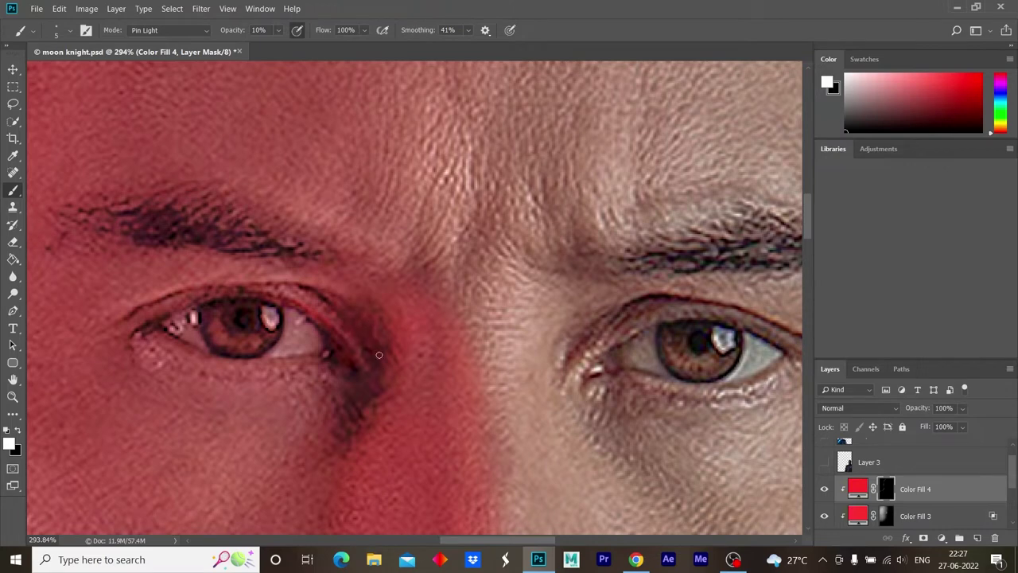
{"action": "scroll", "coordinate": [369, 347], "scroll_direction": "down", "scroll_amount": 4}
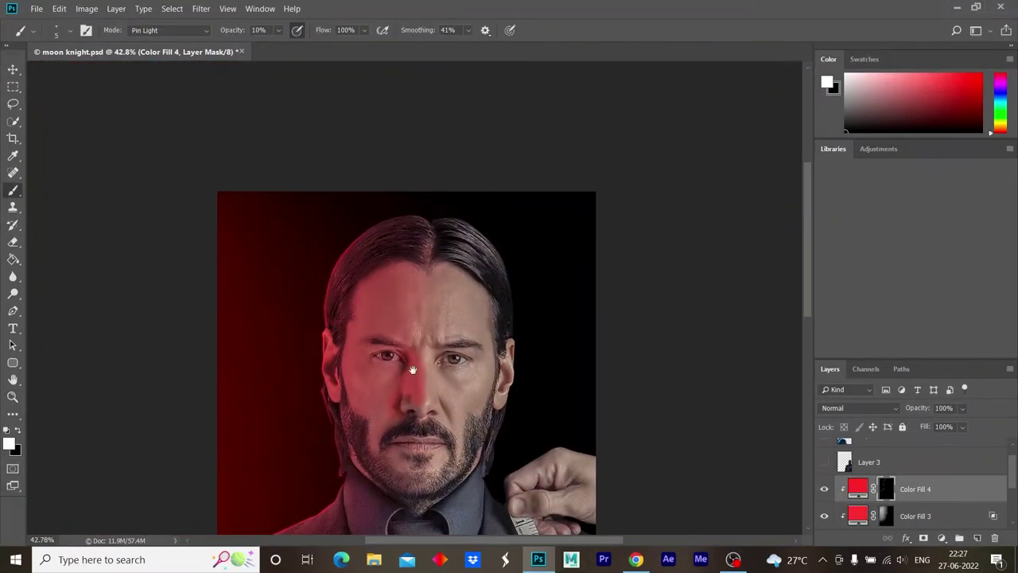
{"action": "scroll", "coordinate": [482, 408], "scroll_direction": "up", "scroll_amount": 4}
{"action": "scroll", "coordinate": [358, 318], "scroll_direction": "up", "scroll_amount": 4}
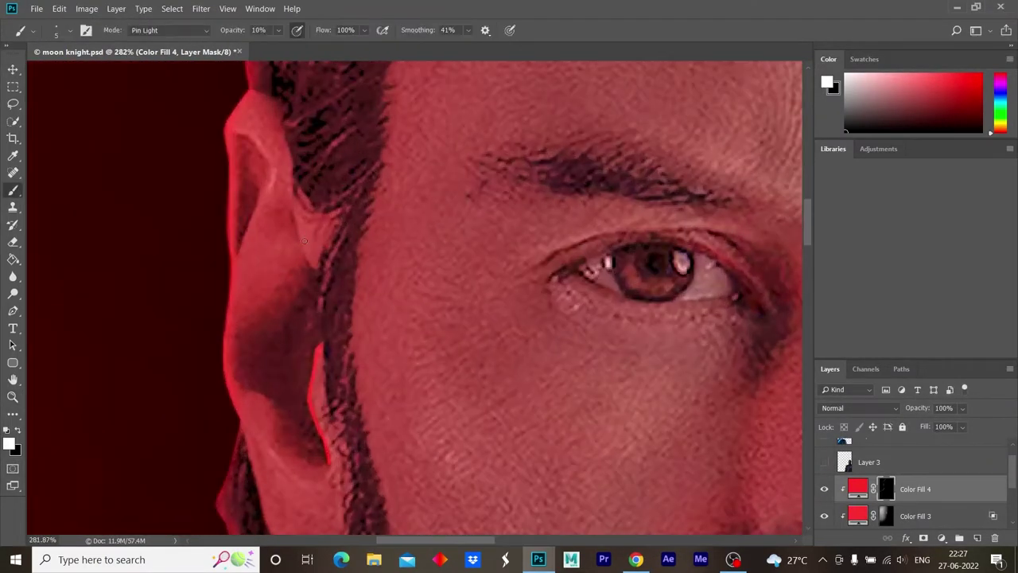
{"action": "scroll", "coordinate": [331, 259], "scroll_direction": "up", "scroll_amount": 2}
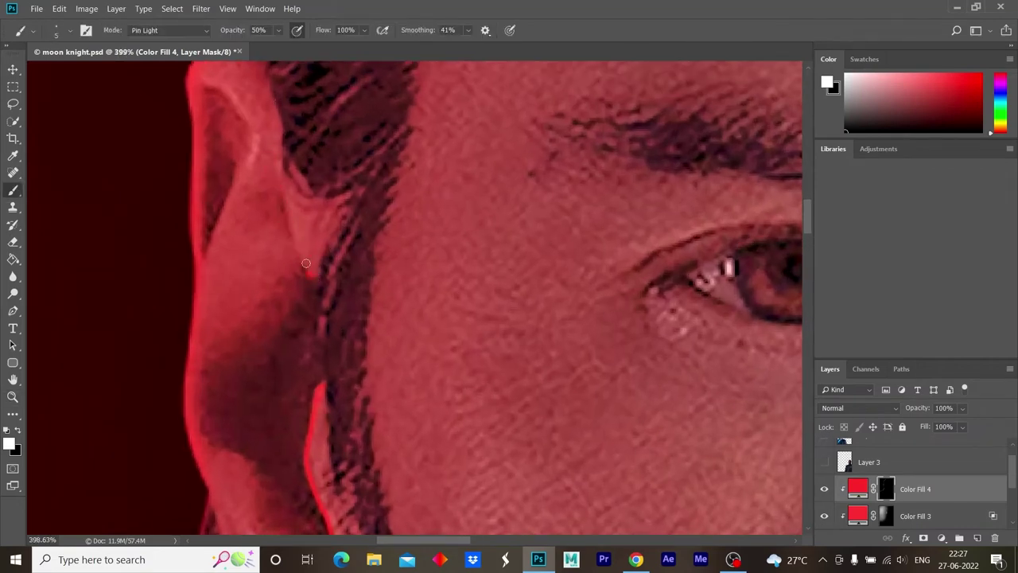
{"action": "scroll", "coordinate": [238, 207], "scroll_direction": "down", "scroll_amount": 10}
{"action": "scroll", "coordinate": [227, 225], "scroll_direction": "down", "scroll_amount": 1}
{"action": "left_click", "coordinate": [886, 515]}
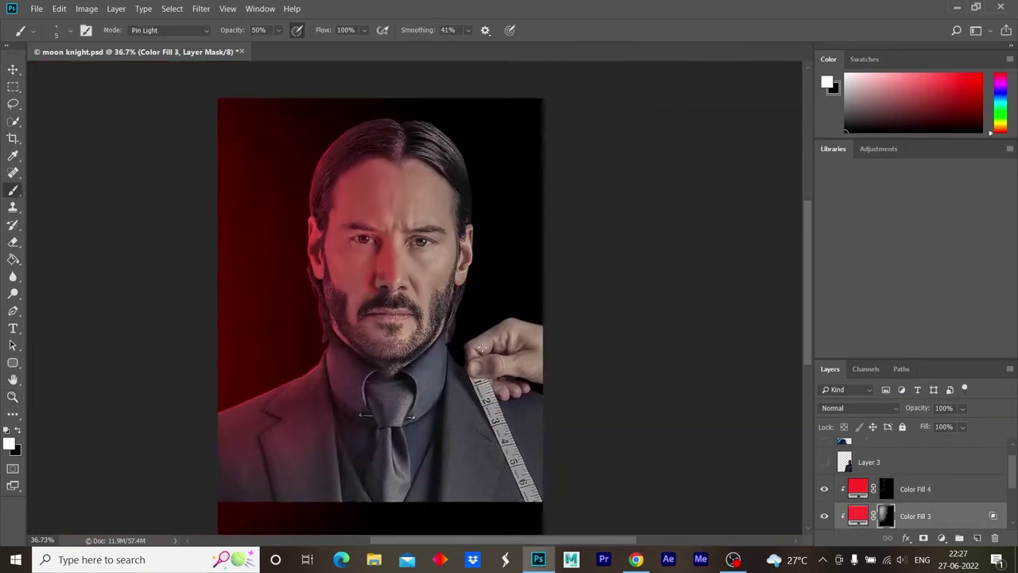
{"action": "key", "text": "bracketright"}
{"action": "key", "text": "bracketright"}
{"action": "key", "text": "bracketright"}
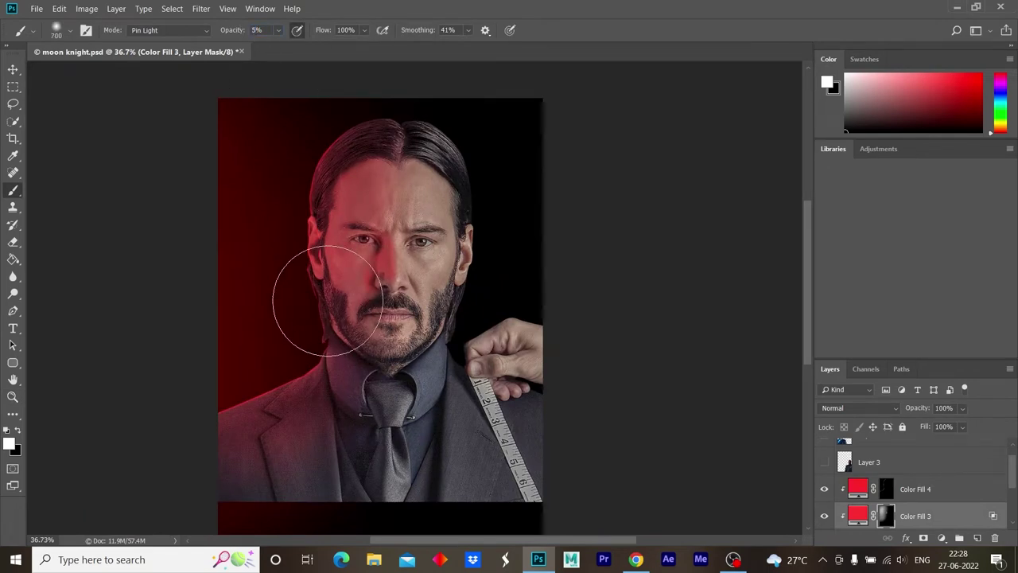
{"action": "key", "text": "z"}
{"action": "scroll", "coordinate": [354, 325], "scroll_direction": "down", "scroll_amount": 1}
{"action": "key", "text": "b"}
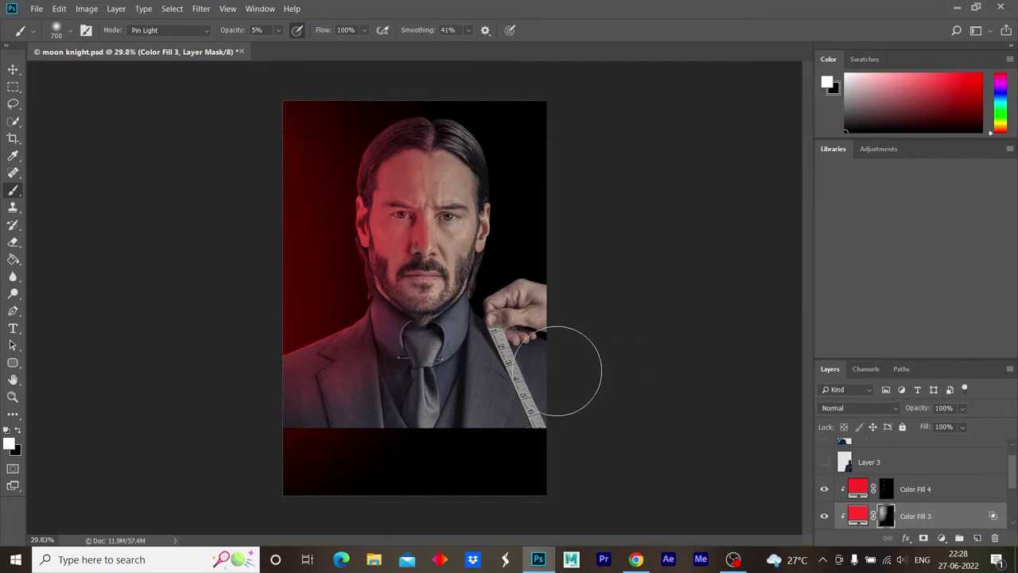
{"action": "scroll", "coordinate": [926, 491], "scroll_direction": "down", "scroll_amount": 1}
{"action": "left_click", "coordinate": [925, 488]}
- Add a pure red (ff0000) Solid Color fill layer and invert its mask to hide it
{"action": "left_click", "coordinate": [942, 538]}
{"action": "left_click", "coordinate": [875, 308]}
{"action": "left_click_drag", "start_coordinate": [779, 165], "coordinate": [825, 125]}
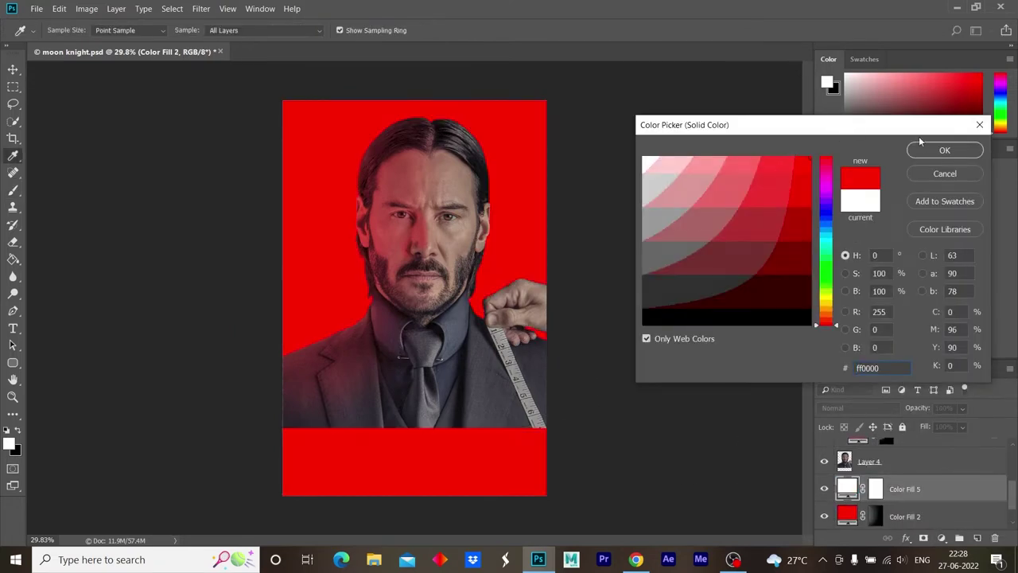
{"action": "left_click", "coordinate": [924, 149]}
{"action": "key", "text": "ctrl+i"}
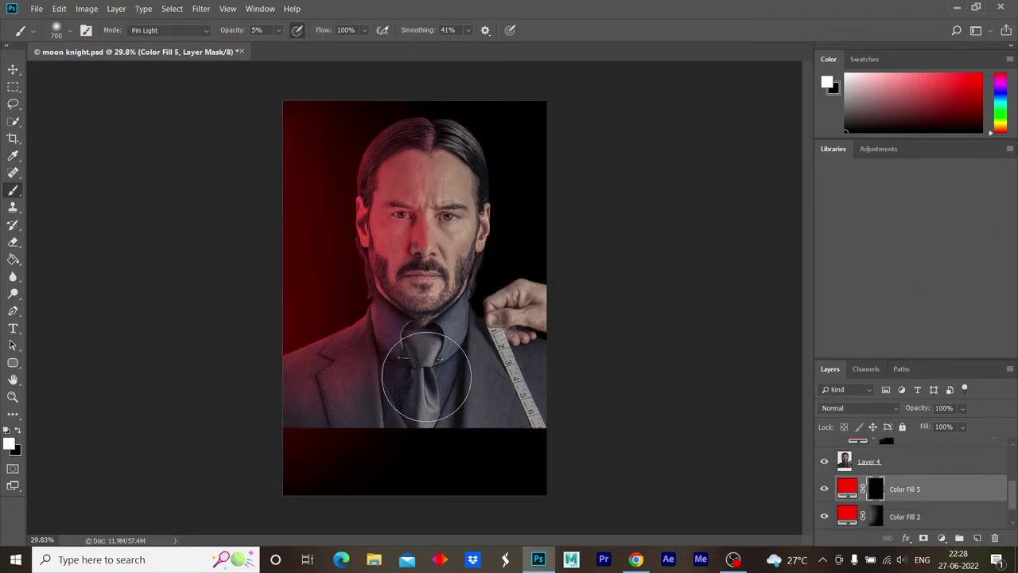
- Paint white on the mask with a 250, then 150, brush along the shoulder and beard edge
{"action": "key", "text": "z"}
{"action": "left_click_drag", "start_coordinate": [334, 350], "coordinate": [393, 375]}
{"action": "key", "text": "bracketleft"}
{"action": "key", "text": "bracketleft"}
{"action": "key", "text": "bracketleft"}
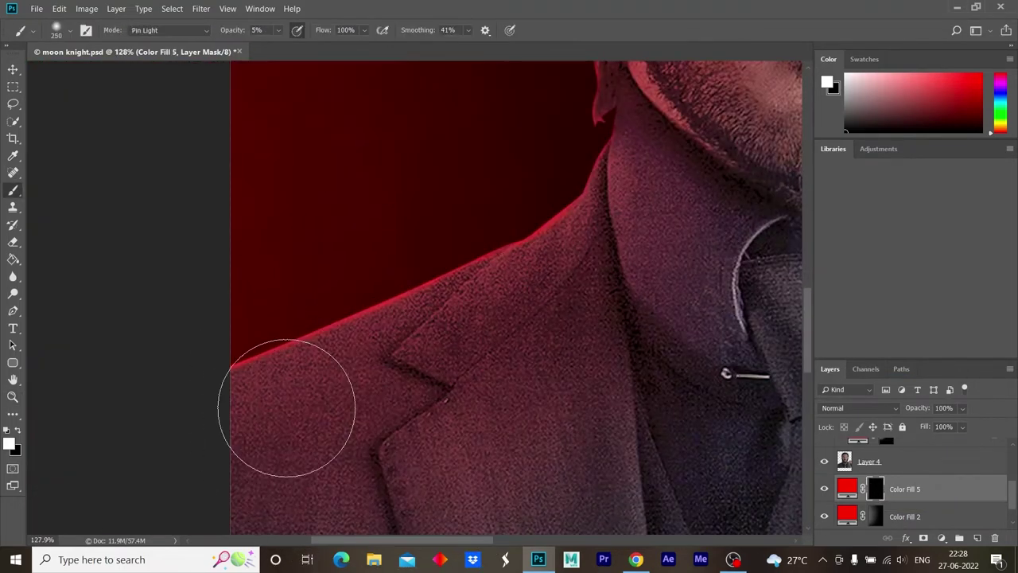
{"action": "scroll", "coordinate": [288, 406], "scroll_direction": "down", "scroll_amount": 2}
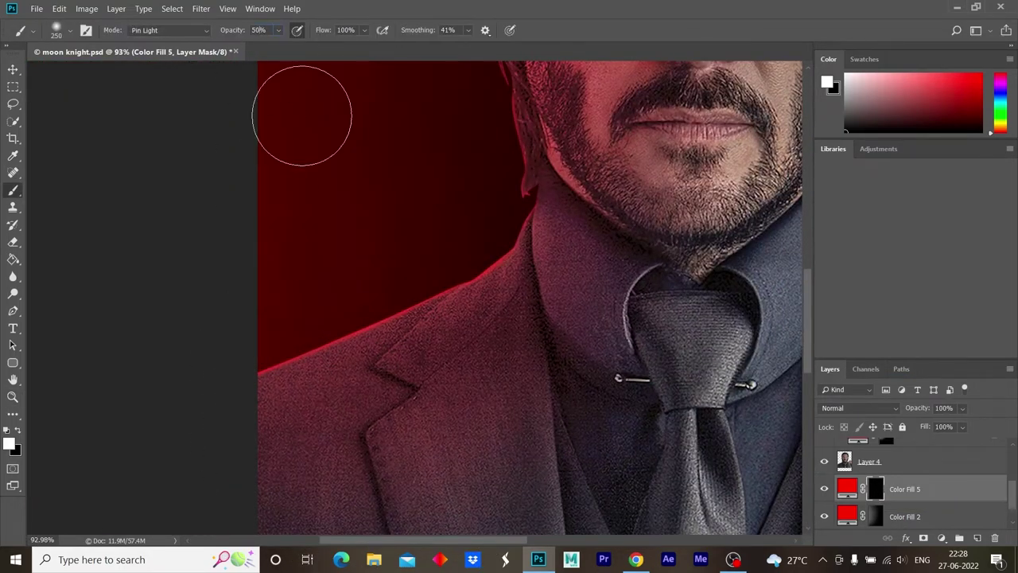
{"action": "scroll", "coordinate": [386, 409], "scroll_direction": "up", "scroll_amount": 2}
{"action": "key", "text": "bracketleft"}
{"action": "key", "text": "bracketleft"}
{"action": "key", "text": "bracketleft"}
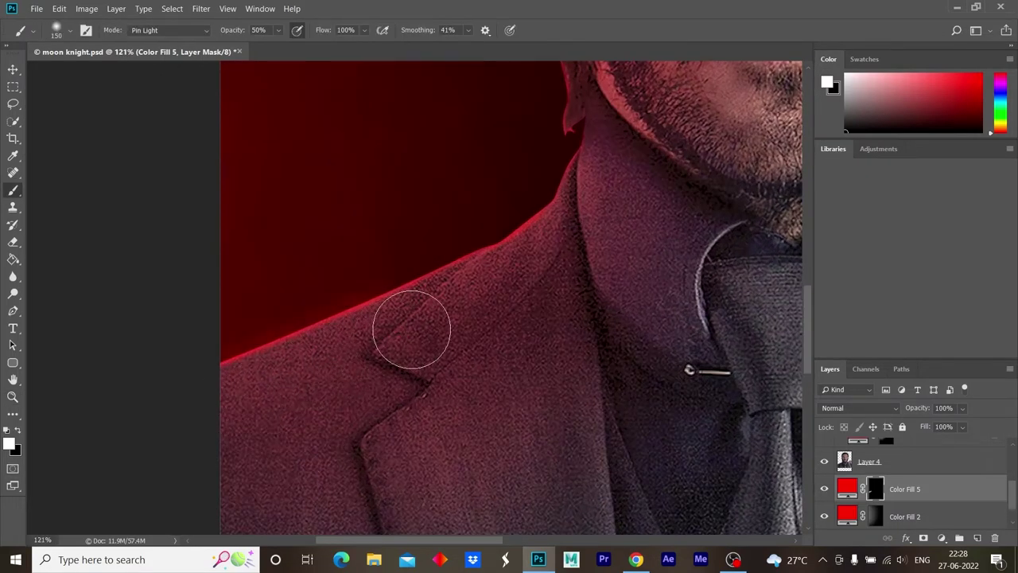
{"action": "scroll", "coordinate": [311, 380], "scroll_direction": "down", "scroll_amount": 5}
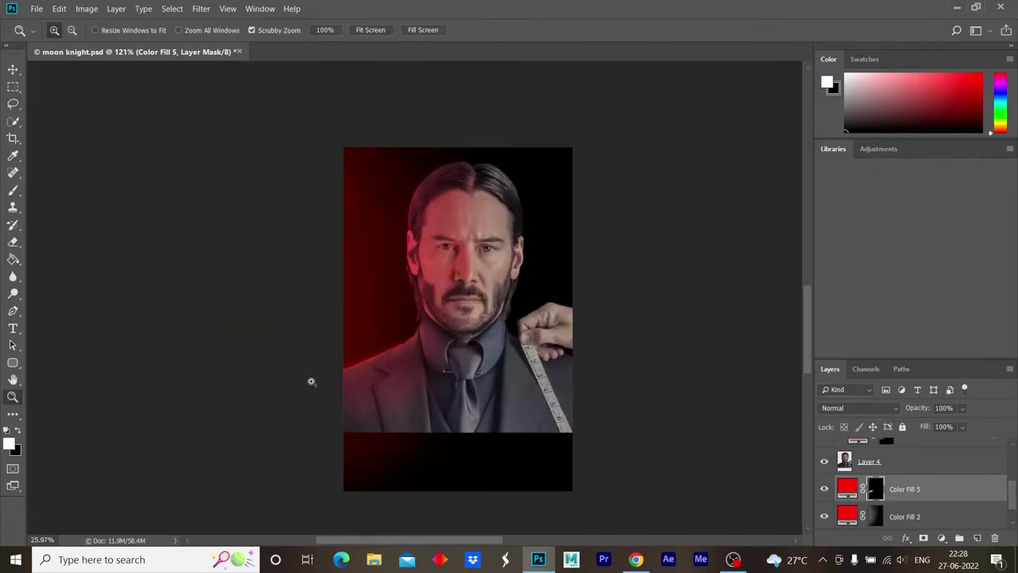
{"action": "scroll", "coordinate": [409, 369], "scroll_direction": "up", "scroll_amount": 3}
{"action": "scroll", "coordinate": [345, 336], "scroll_direction": "up", "scroll_amount": 2}
{"action": "scroll", "coordinate": [342, 378], "scroll_direction": "up", "scroll_amount": 1}
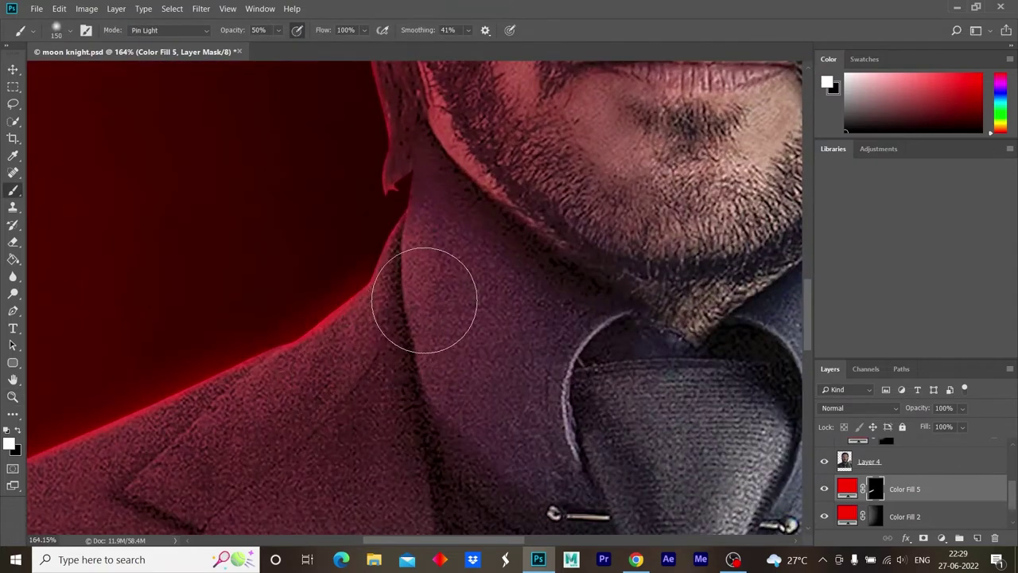
{"action": "scroll", "coordinate": [464, 209], "scroll_direction": "up", "scroll_amount": 4}
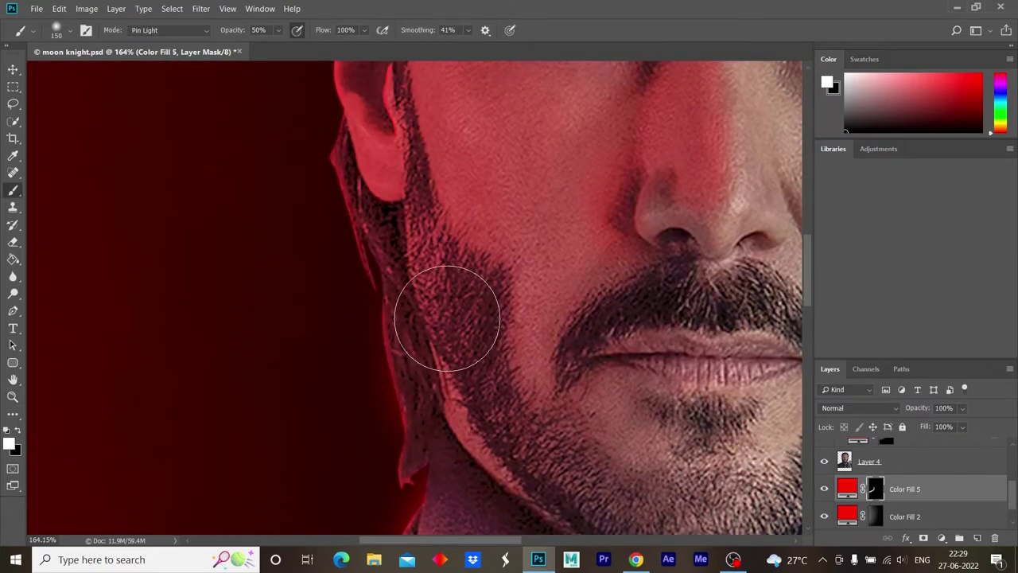
{"action": "scroll", "coordinate": [460, 330], "scroll_direction": "up", "scroll_amount": 2}
{"action": "scroll", "coordinate": [447, 325], "scroll_direction": "up", "scroll_amount": 3}
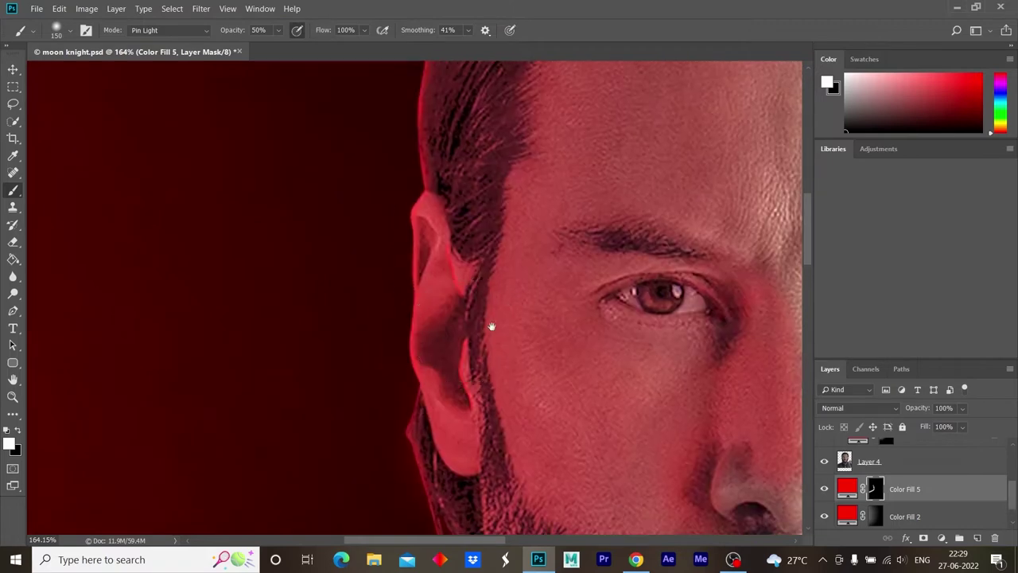
- Extend the red glow up the hair and ear edge, then select Color Fill 4's mask
{"action": "mouse_move", "coordinate": [477, 329]}
{"action": "left_mouse_down"}
{"action": "mouse_move", "coordinate": [504, 336]}
{"action": "mouse_move", "coordinate": [503, 365]}
{"action": "left_mouse_up"}
{"action": "scroll", "coordinate": [496, 312], "scroll_direction": "up", "scroll_amount": 1}
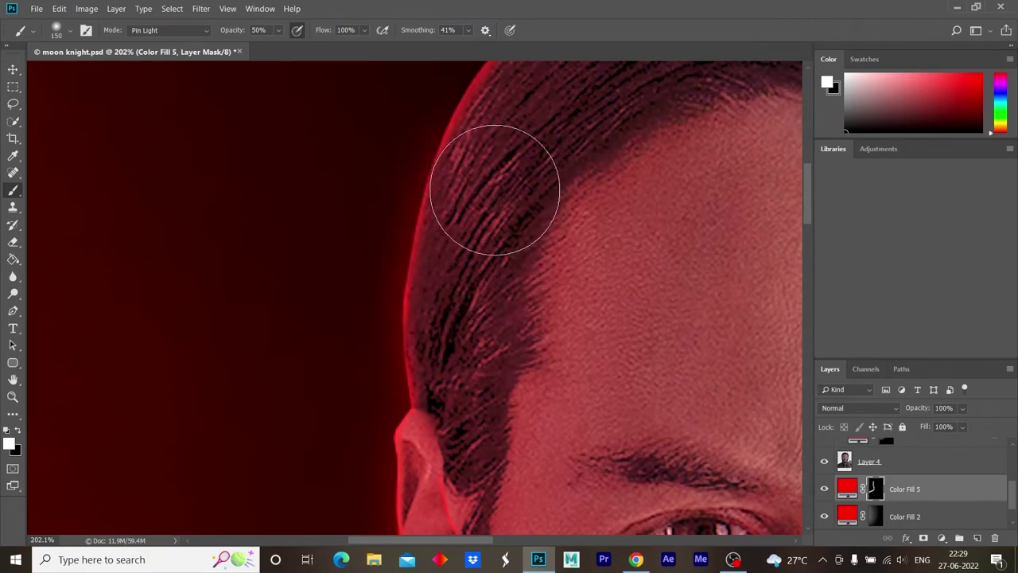
{"action": "scroll", "coordinate": [518, 243], "scroll_direction": "down", "scroll_amount": 3}
{"action": "scroll", "coordinate": [416, 422], "scroll_direction": "up", "scroll_amount": 2}
{"action": "scroll", "coordinate": [417, 422], "scroll_direction": "up", "scroll_amount": 2}
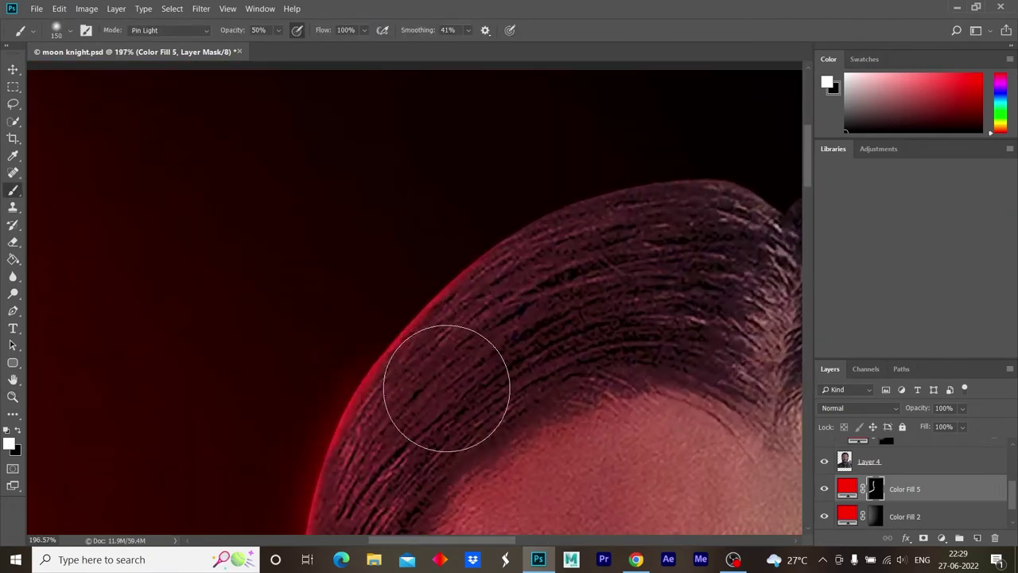
{"action": "scroll", "coordinate": [537, 308], "scroll_direction": "down", "scroll_amount": 2}
{"action": "scroll", "coordinate": [584, 330], "scroll_direction": "down", "scroll_amount": 4}
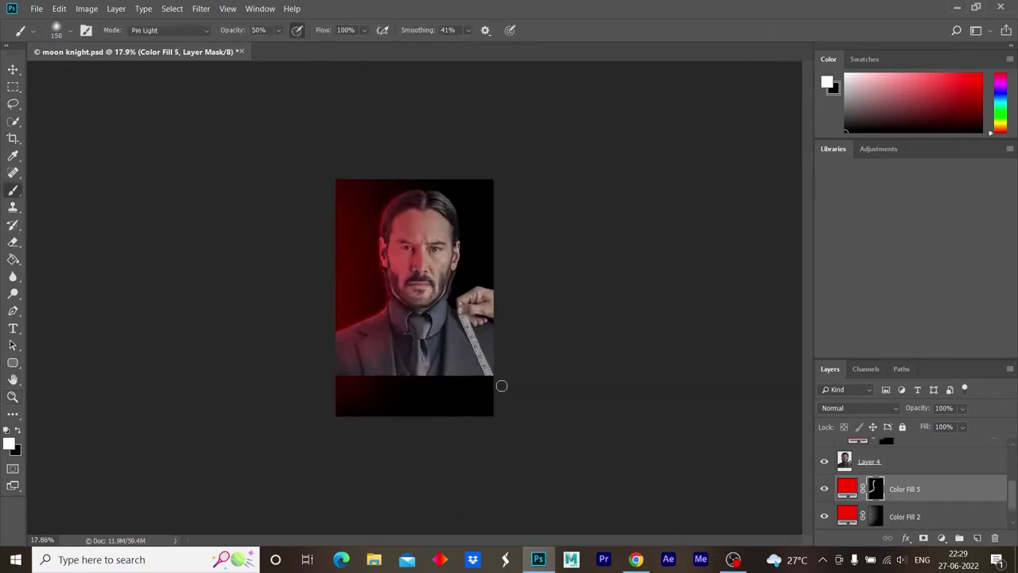
{"action": "scroll", "coordinate": [502, 386], "scroll_direction": "up", "scroll_amount": 2}
{"action": "scroll", "coordinate": [817, 443], "scroll_direction": "up", "scroll_amount": 2}
{"action": "left_click", "coordinate": [885, 461]}
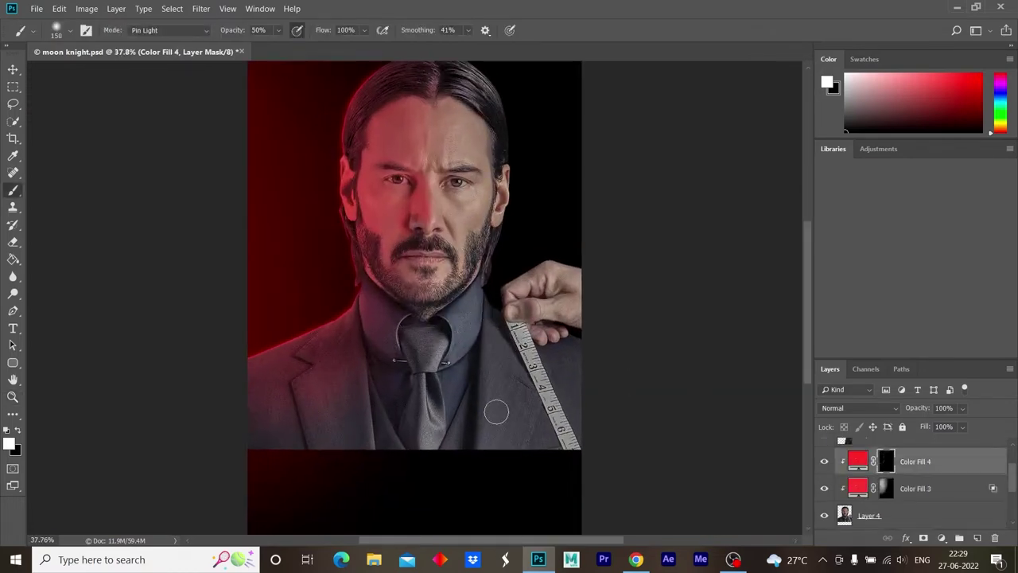
- Save the document with File > Save
{"action": "key", "text": "z"}
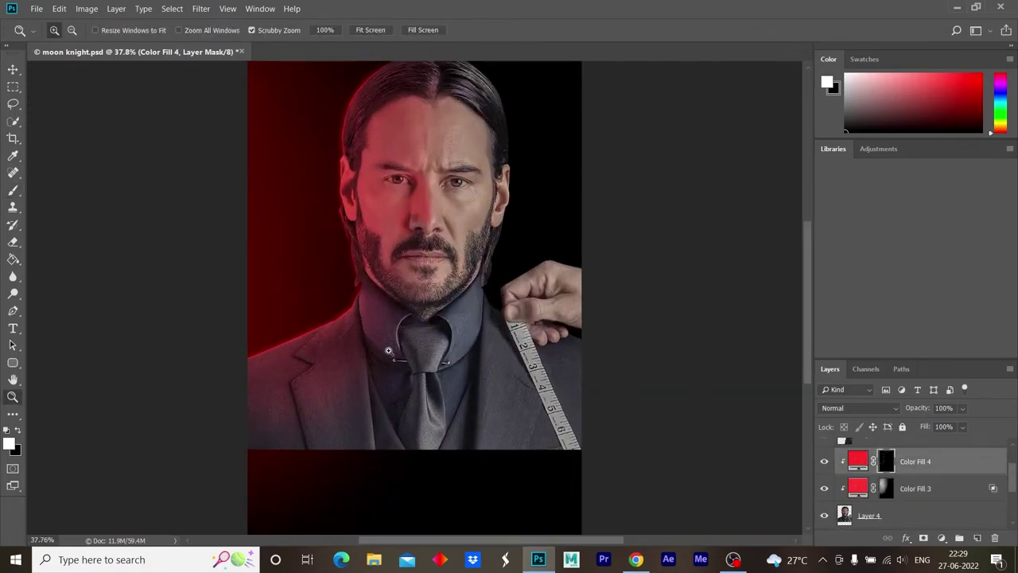
{"action": "scroll", "coordinate": [561, 273], "scroll_direction": "up", "scroll_amount": 5}
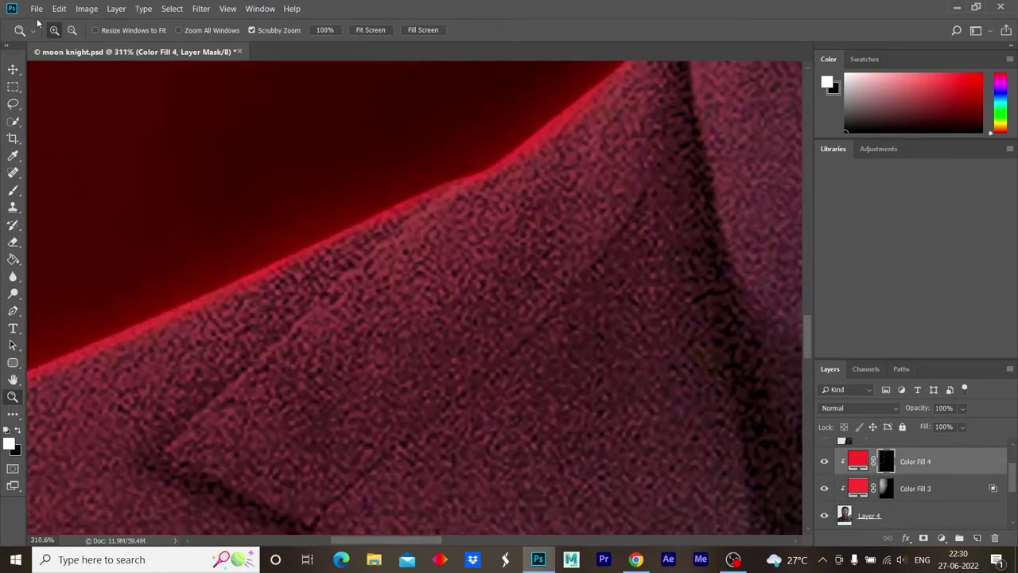
{"action": "left_click", "coordinate": [36, 10]}
{"action": "left_click", "coordinate": [41, 137]}
- Paint a thin white line down the lapel edge on the mask, undoing one misplaced stroke
{"action": "key", "text": "b"}
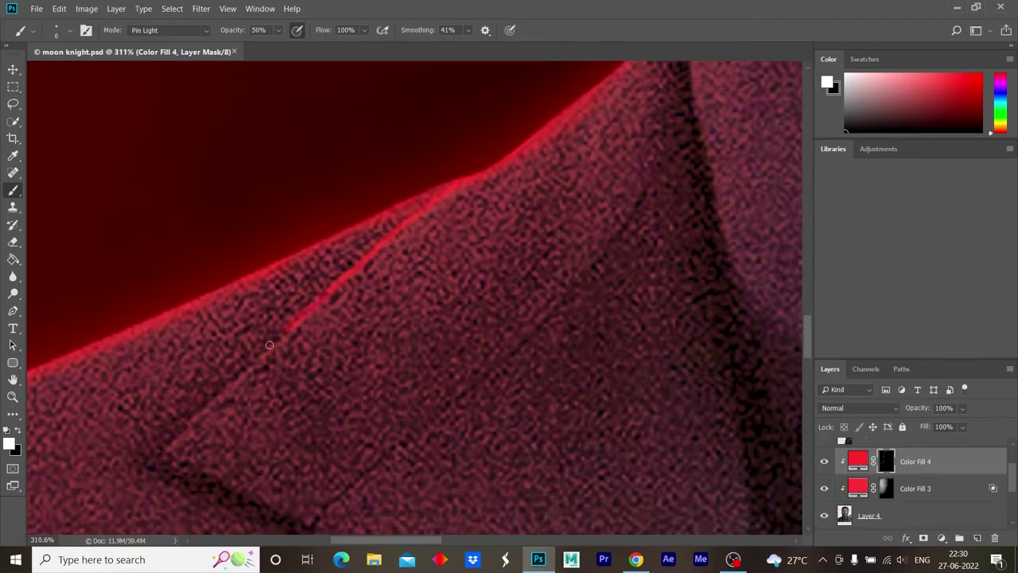
{"action": "key", "text": "ctrl+0"}
{"action": "scroll", "coordinate": [302, 329], "scroll_direction": "up", "scroll_amount": 5}
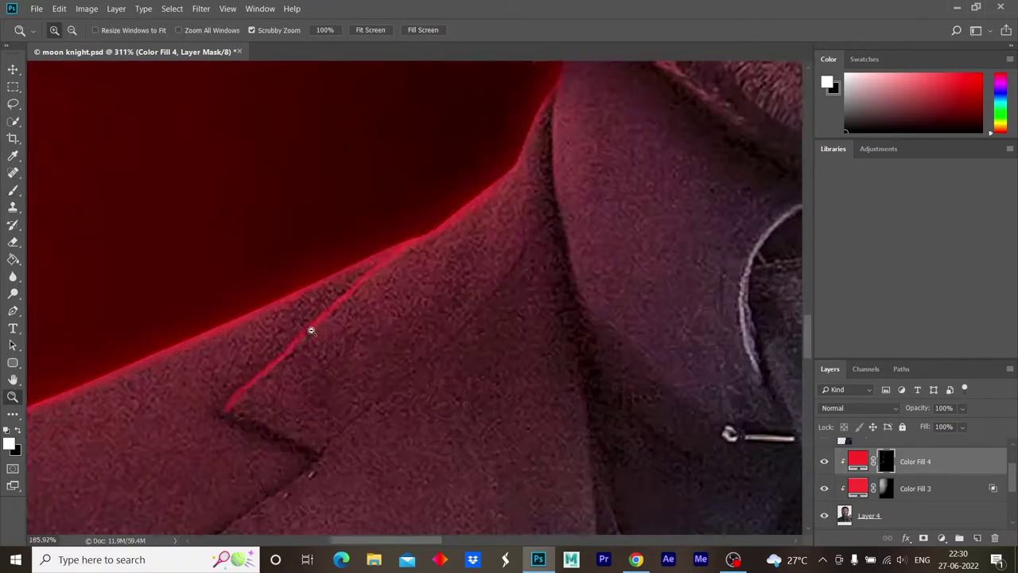
{"action": "scroll", "coordinate": [366, 329], "scroll_direction": "up", "scroll_amount": 3}
{"action": "scroll", "coordinate": [405, 272], "scroll_direction": "up", "scroll_amount": 2}
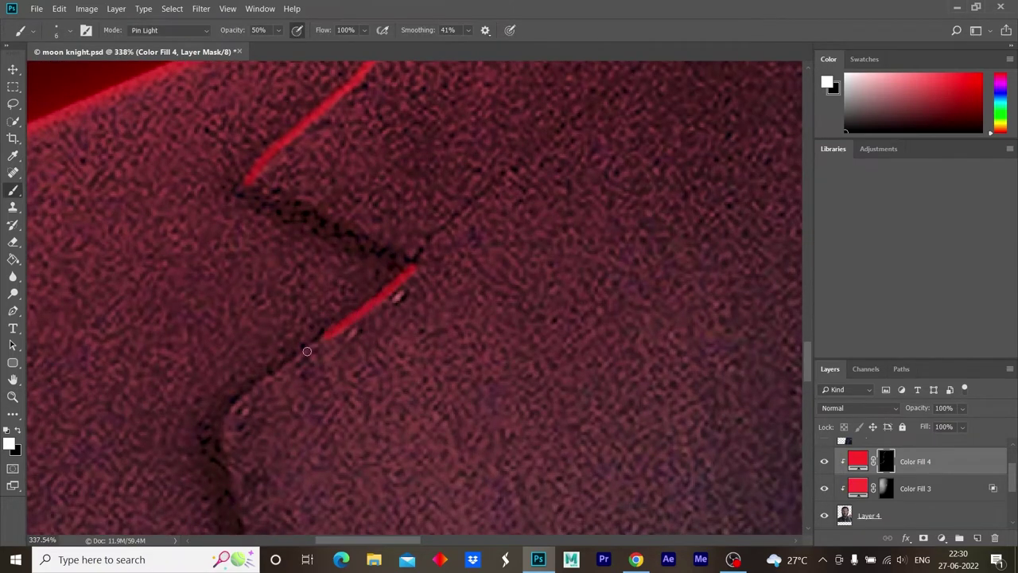
{"action": "key", "text": "ctrl+z"}
{"action": "left_click_drag", "start_coordinate": [413, 270], "coordinate": [375, 303]}
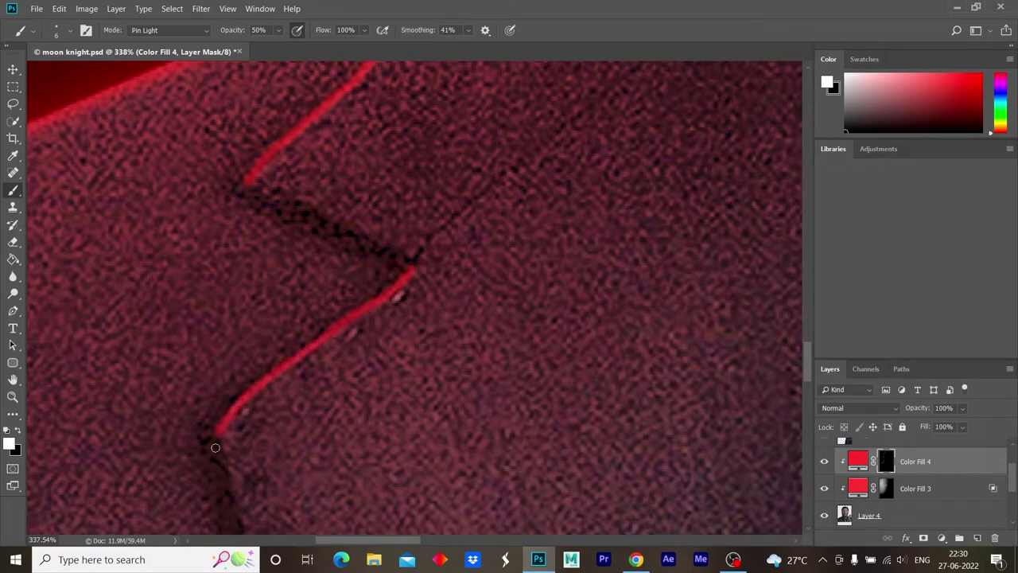
{"action": "scroll", "coordinate": [447, 466], "scroll_direction": "down", "scroll_amount": 5}
{"action": "scroll", "coordinate": [361, 241], "scroll_direction": "up", "scroll_amount": 3}
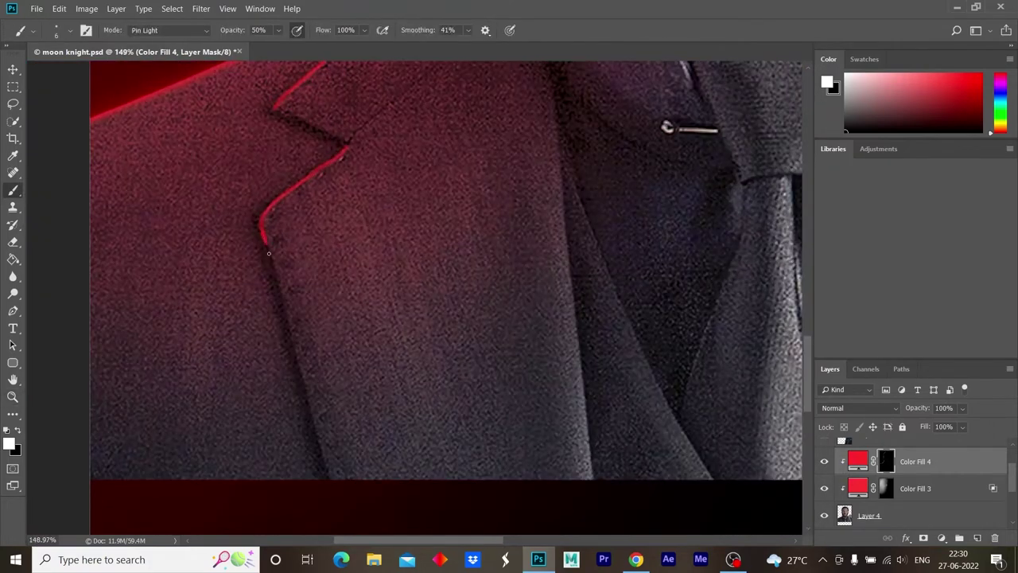
{"action": "left_click_drag", "start_coordinate": [287, 320], "coordinate": [295, 344]}
{"action": "scroll", "coordinate": [366, 271], "scroll_direction": "up", "scroll_amount": 3}
- Fade the lower end of the lapel line with a size-100 black brush
{"action": "key", "text": "x"}
{"action": "key", "text": "bracketright"}
{"action": "key", "text": "bracketright"}
{"action": "key", "text": "bracketright"}
{"action": "left_click_drag", "start_coordinate": [288, 378], "coordinate": [255, 352]}
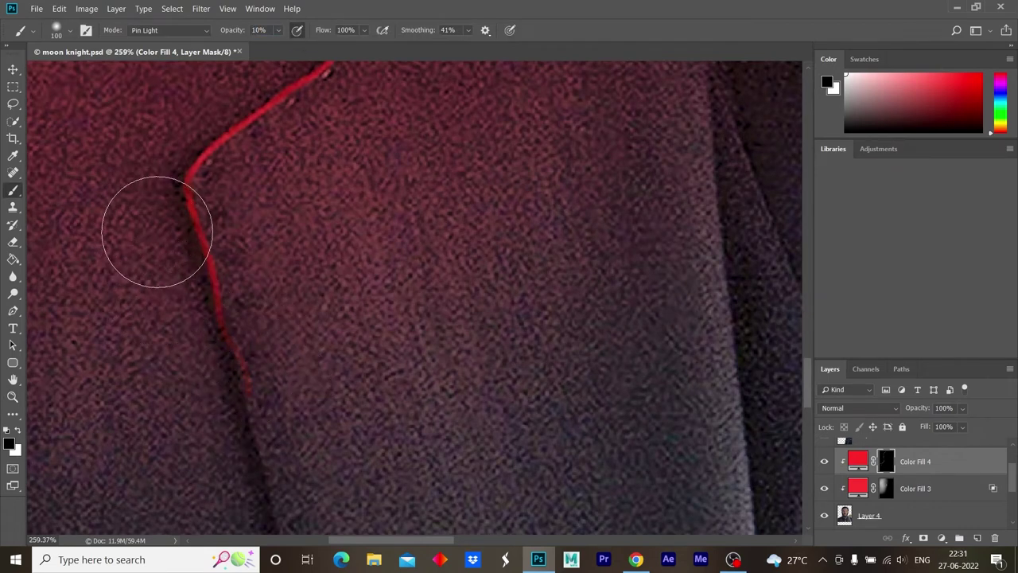
{"action": "scroll", "coordinate": [255, 239], "scroll_direction": "up", "scroll_amount": 3}
{"action": "scroll", "coordinate": [345, 206], "scroll_direction": "down", "scroll_amount": 3}
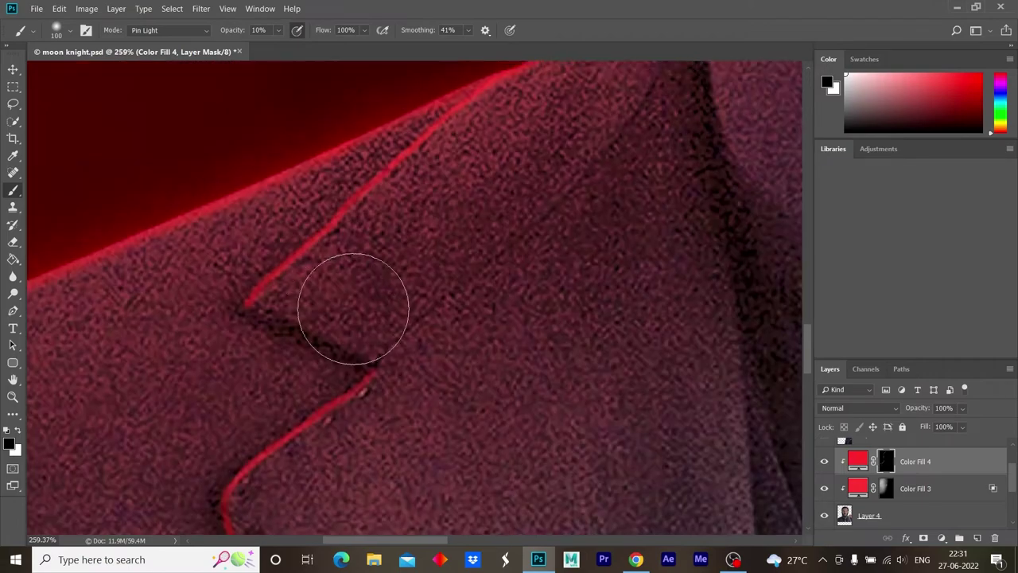
{"action": "scroll", "coordinate": [345, 206], "scroll_direction": "down", "scroll_amount": 3}
{"action": "key", "text": "z"}
{"action": "left_click", "coordinate": [352, 390]}
- Build up the red glow on the cheek and beard with a 10% white brush
{"action": "left_click_drag", "start_coordinate": [387, 300], "coordinate": [410, 276]}
{"action": "scroll", "coordinate": [410, 276], "scroll_direction": "up", "scroll_amount": 5}
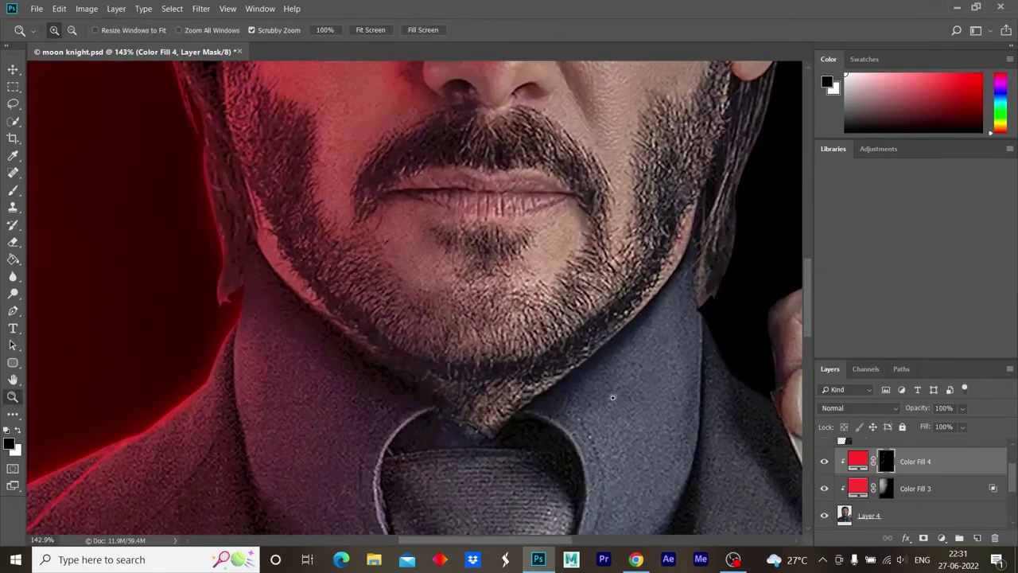
{"action": "scroll", "coordinate": [425, 368], "scroll_direction": "up", "scroll_amount": 3}
{"action": "scroll", "coordinate": [405, 334], "scroll_direction": "down", "scroll_amount": 2}
{"action": "scroll", "coordinate": [405, 334], "scroll_direction": "up", "scroll_amount": 4}
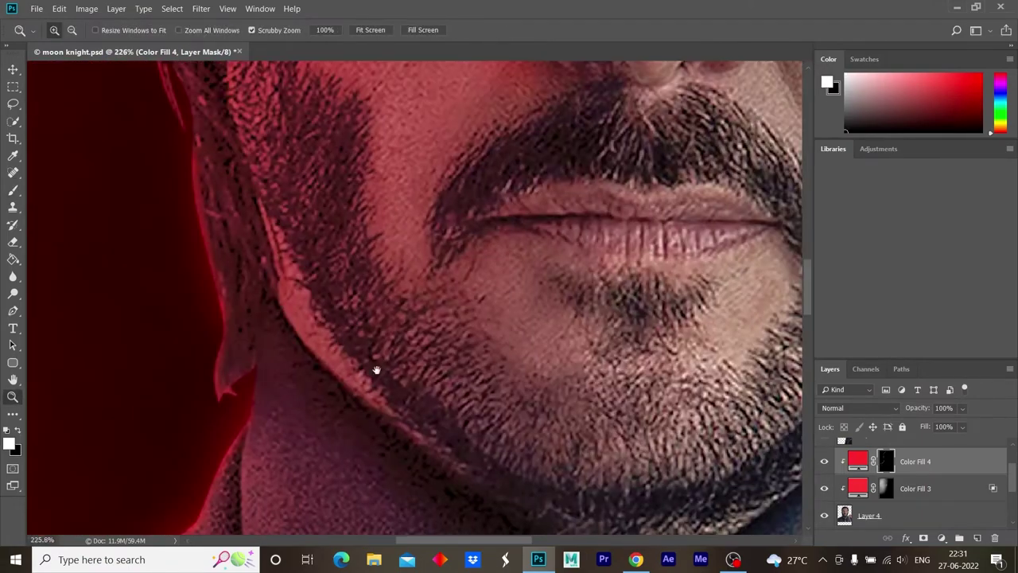
{"action": "key", "text": "b"}
{"action": "scroll", "coordinate": [326, 352], "scroll_direction": "down", "scroll_amount": 3}
{"action": "scroll", "coordinate": [297, 357], "scroll_direction": "down", "scroll_amount": 2}
{"action": "scroll", "coordinate": [363, 321], "scroll_direction": "up", "scroll_amount": 3}
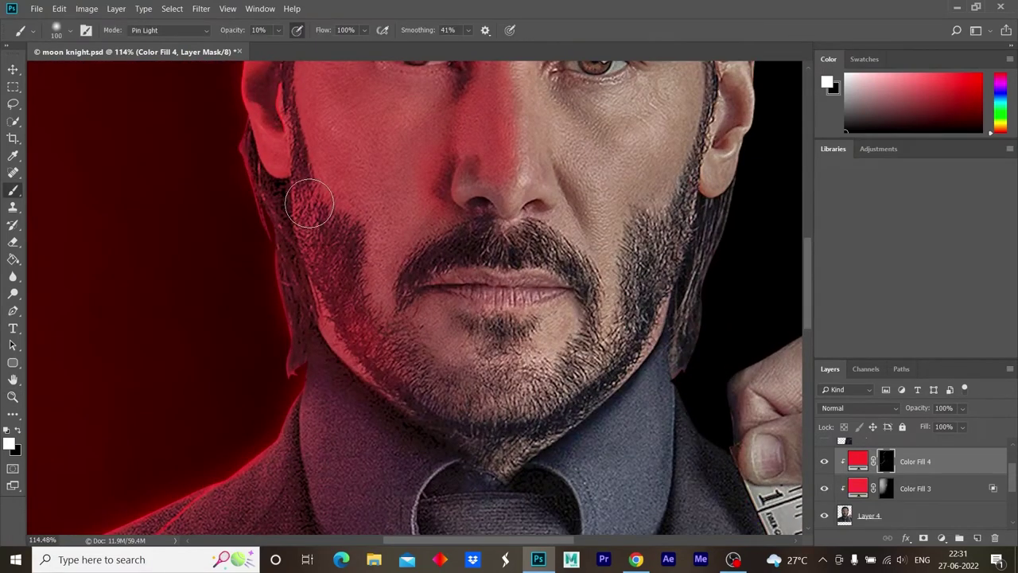
{"action": "scroll", "coordinate": [458, 454], "scroll_direction": "down", "scroll_amount": 4}
{"action": "scroll", "coordinate": [368, 337], "scroll_direction": "up", "scroll_amount": 2}
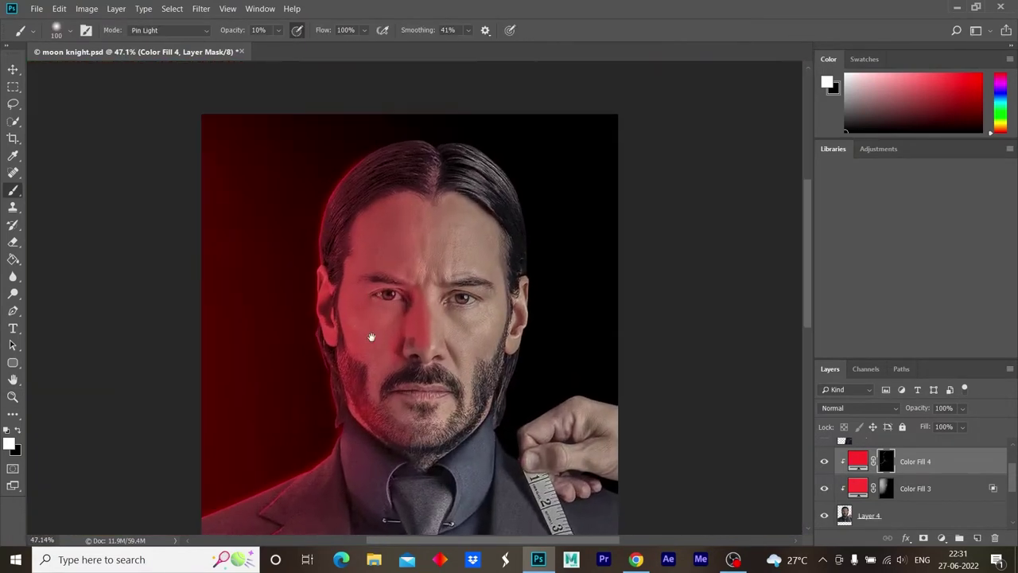
{"action": "scroll", "coordinate": [306, 375], "scroll_direction": "up", "scroll_amount": 3}
- Brush the subtle red glow along the temple and hairline
{"action": "left_click_drag", "start_coordinate": [391, 285], "coordinate": [385, 345]}
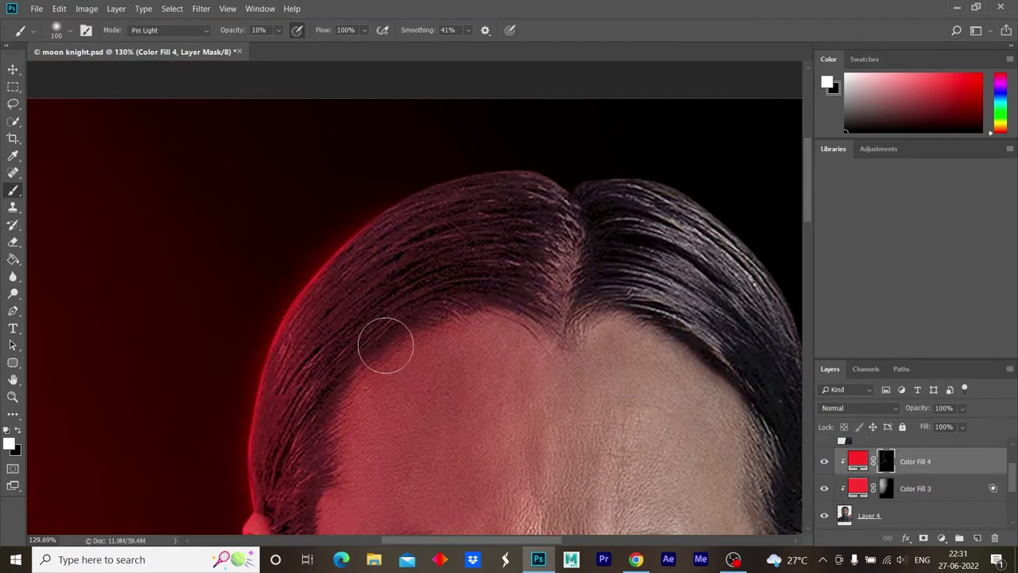
{"action": "scroll", "coordinate": [251, 426], "scroll_direction": "down", "scroll_amount": 4}
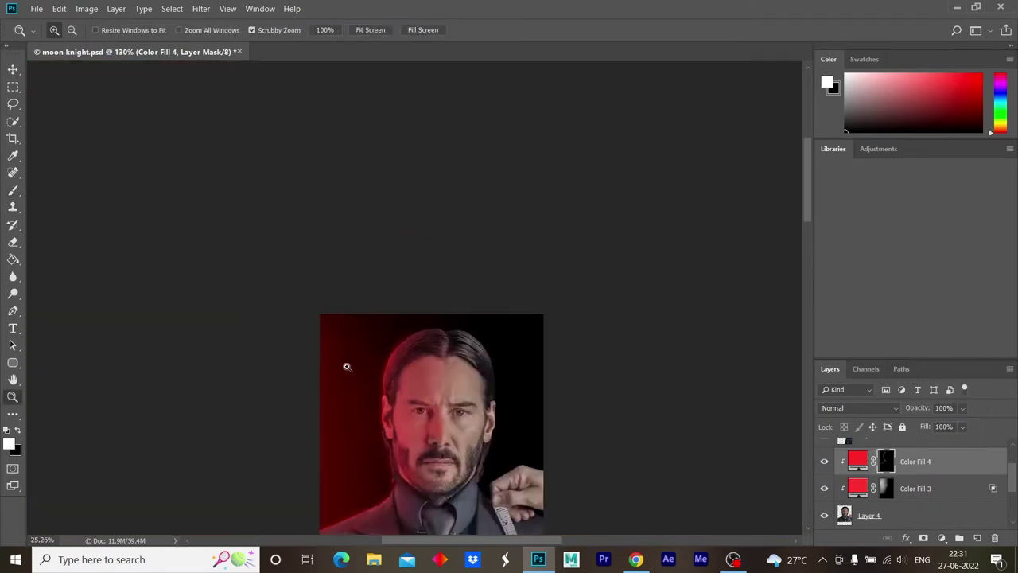
{"action": "scroll", "coordinate": [427, 234], "scroll_direction": "up", "scroll_amount": 2}
{"action": "scroll", "coordinate": [466, 199], "scroll_direction": "up", "scroll_amount": 2}
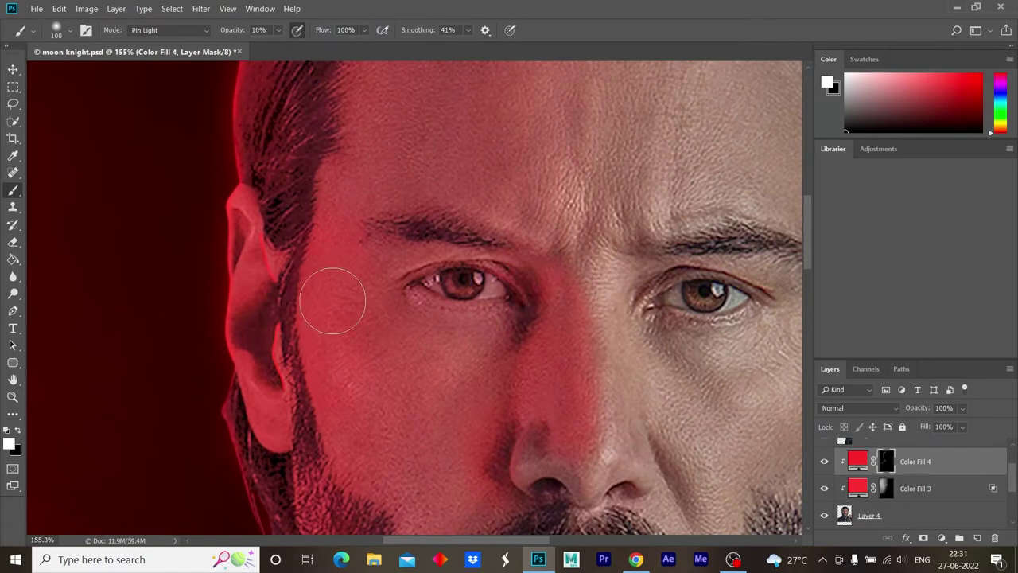
{"action": "scroll", "coordinate": [347, 217], "scroll_direction": "down", "scroll_amount": 4}
{"action": "scroll", "coordinate": [291, 395], "scroll_direction": "down", "scroll_amount": 1}
{"action": "scroll", "coordinate": [507, 216], "scroll_direction": "up", "scroll_amount": 2}
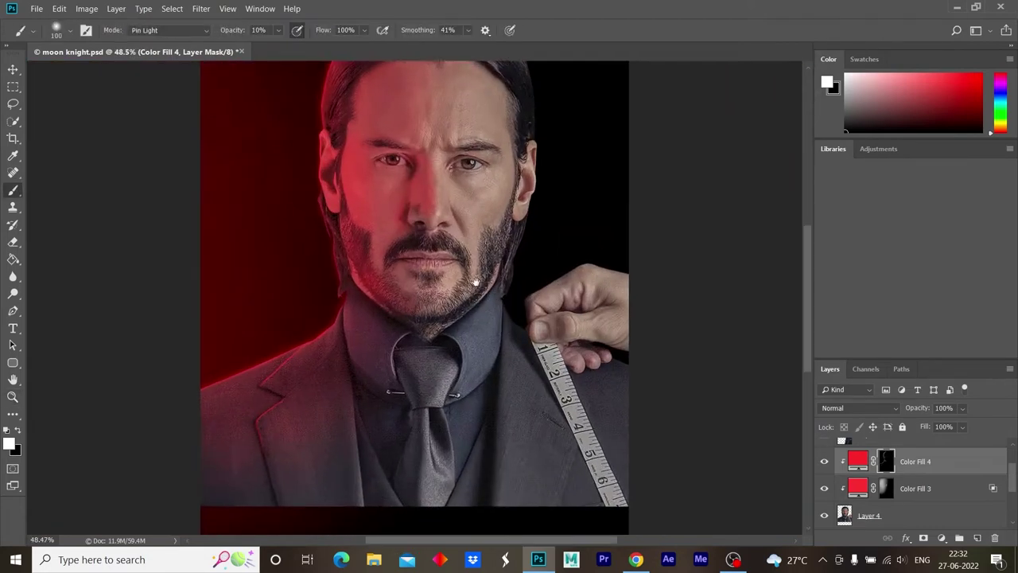
{"action": "scroll", "coordinate": [507, 217], "scroll_direction": "up", "scroll_amount": 1}
- Save the document with File > Save
{"action": "left_click", "coordinate": [36, 9]}
{"action": "left_click", "coordinate": [46, 136]}
{"action": "scroll", "coordinate": [891, 473], "scroll_direction": "down", "scroll_amount": 2}
- Add a blue (0066ff) Solid Color fill layer above Color Fill 5 and invert its mask
{"action": "scroll", "coordinate": [917, 475], "scroll_direction": "down", "scroll_amount": 1}
{"action": "left_click", "coordinate": [917, 471]}
{"action": "left_click", "coordinate": [941, 538]}
{"action": "left_click", "coordinate": [927, 310]}
{"action": "left_click", "coordinate": [825, 226]}
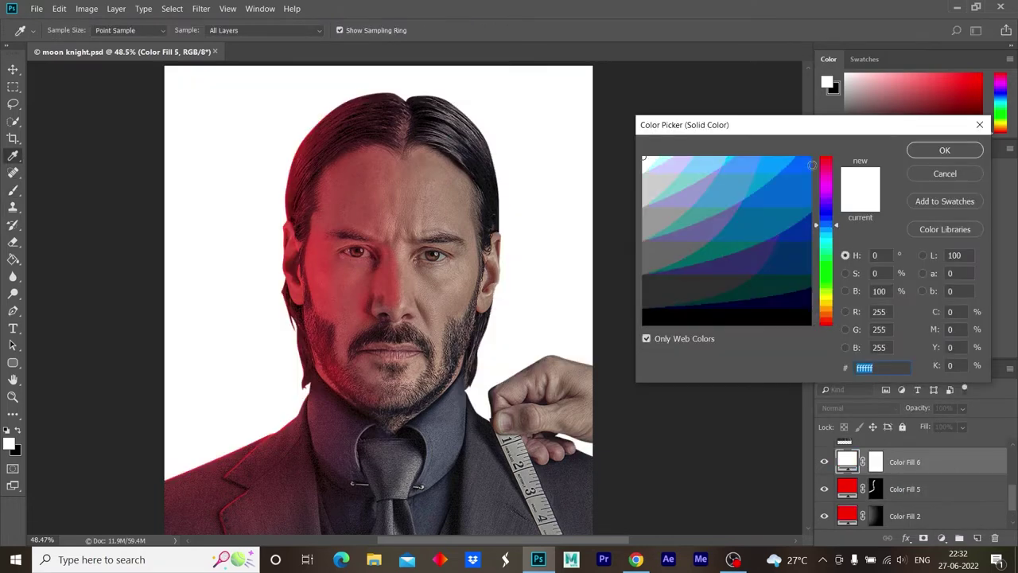
{"action": "left_click", "coordinate": [808, 160]}
{"action": "left_click", "coordinate": [946, 153]}
{"action": "key", "text": "ctrl+i"}
- Paint soft blue light along the right edge, top-right corner and down the right side
{"action": "scroll", "coordinate": [507, 317], "scroll_direction": "down", "scroll_amount": 3}
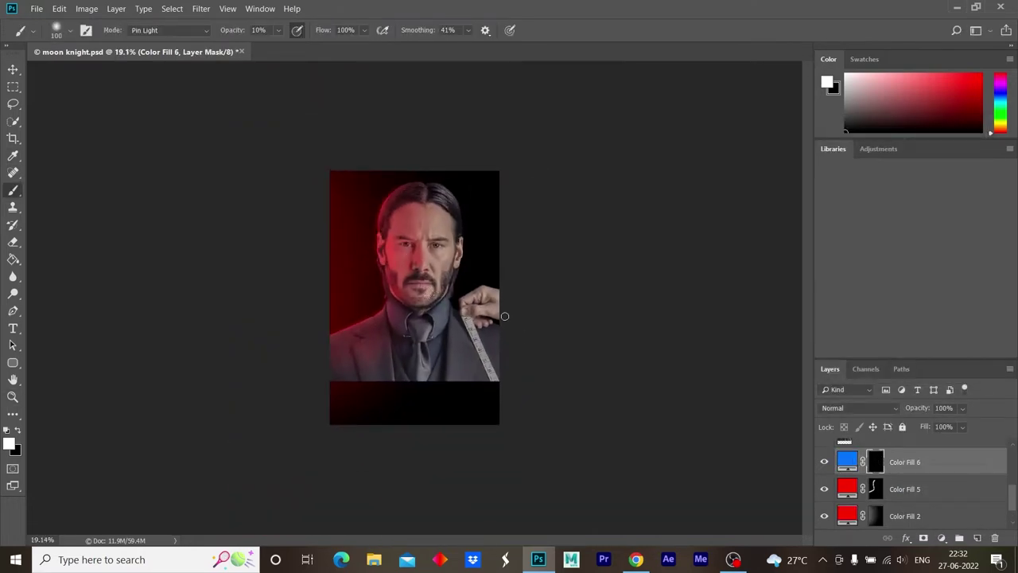
{"action": "key", "text": "z"}
{"action": "scroll", "coordinate": [545, 309], "scroll_direction": "up", "scroll_amount": 3}
{"action": "scroll", "coordinate": [526, 270], "scroll_direction": "down", "scroll_amount": 2}
{"action": "key", "text": "b"}
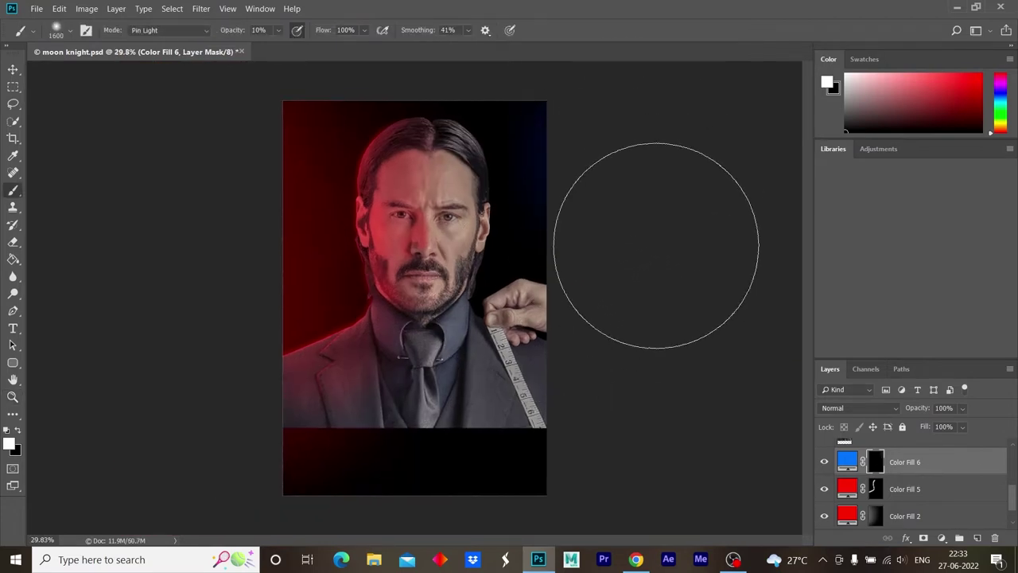
{"action": "key", "text": "z"}
{"action": "scroll", "coordinate": [543, 244], "scroll_direction": "up", "scroll_amount": 1}
{"action": "scroll", "coordinate": [572, 250], "scroll_direction": "down", "scroll_amount": 2}
{"action": "key", "text": "b"}
{"action": "left_click_drag", "start_coordinate": [609, 193], "coordinate": [612, 353]}
{"action": "left_click_drag", "start_coordinate": [609, 191], "coordinate": [484, 198]}
{"action": "mouse_move", "coordinate": [520, 470]}
{"action": "left_mouse_down"}
{"action": "mouse_move", "coordinate": [528, 268]}
{"action": "mouse_move", "coordinate": [493, 125]}
{"action": "mouse_move", "coordinate": [551, 406]}
{"action": "mouse_move", "coordinate": [446, 170]}
{"action": "mouse_move", "coordinate": [534, 341]}
{"action": "left_mouse_up"}
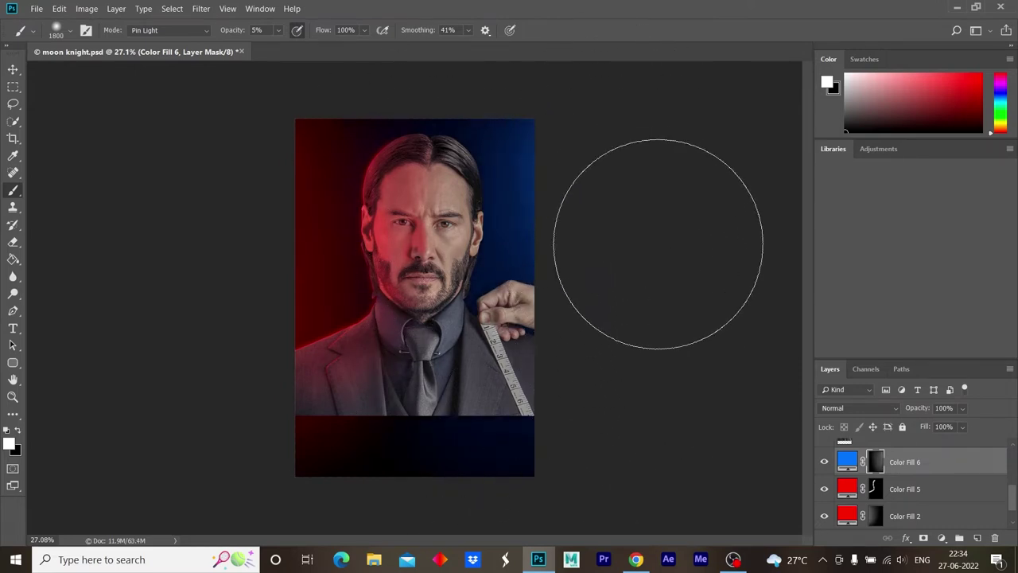
- Zoom into the portrait to 44.6% and reduce the brush size
{"action": "key", "text": "z"}
{"action": "mouse_move", "coordinate": [637, 340]}
{"action": "left_mouse_down"}
{"action": "mouse_move", "coordinate": [500, 398]}
{"action": "mouse_move", "coordinate": [542, 409]}
{"action": "left_mouse_up"}
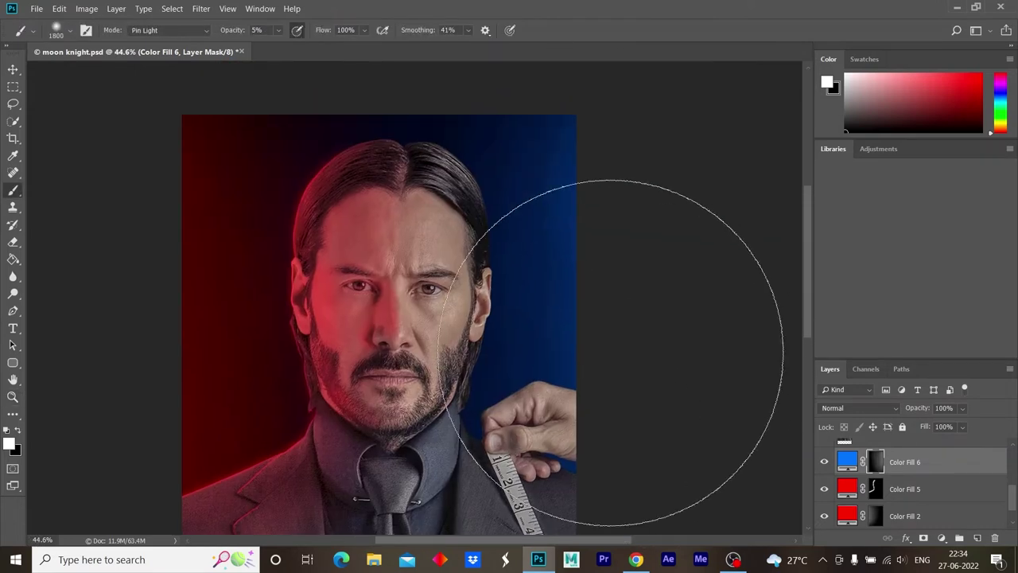
{"action": "key", "text": "bracketleft"}
{"action": "key", "text": "bracketleft"}
{"action": "key", "text": "bracketleft"}
- Add a bright blue fill layer above Color Fill 4, clip it to the portrait, and invert its mask
{"action": "scroll", "coordinate": [927, 485], "scroll_direction": "up", "scroll_amount": 2}
{"action": "left_click", "coordinate": [928, 469]}
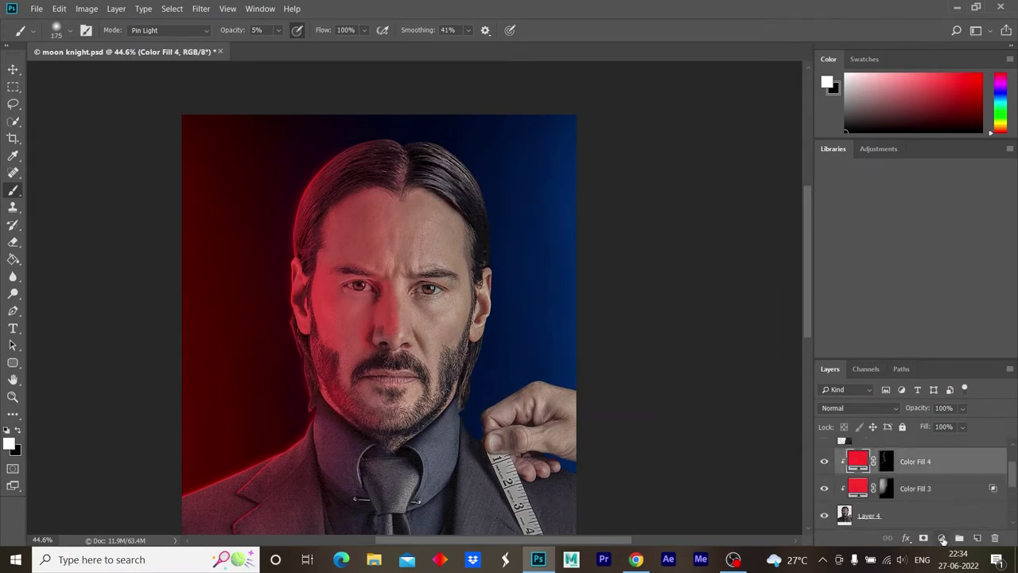
{"action": "left_click", "coordinate": [941, 537]}
{"action": "left_click", "coordinate": [930, 308]}
{"action": "left_click_drag", "start_coordinate": [825, 159], "coordinate": [826, 215]}
{"action": "left_click", "coordinate": [779, 157]}
{"action": "left_click", "coordinate": [944, 150]}
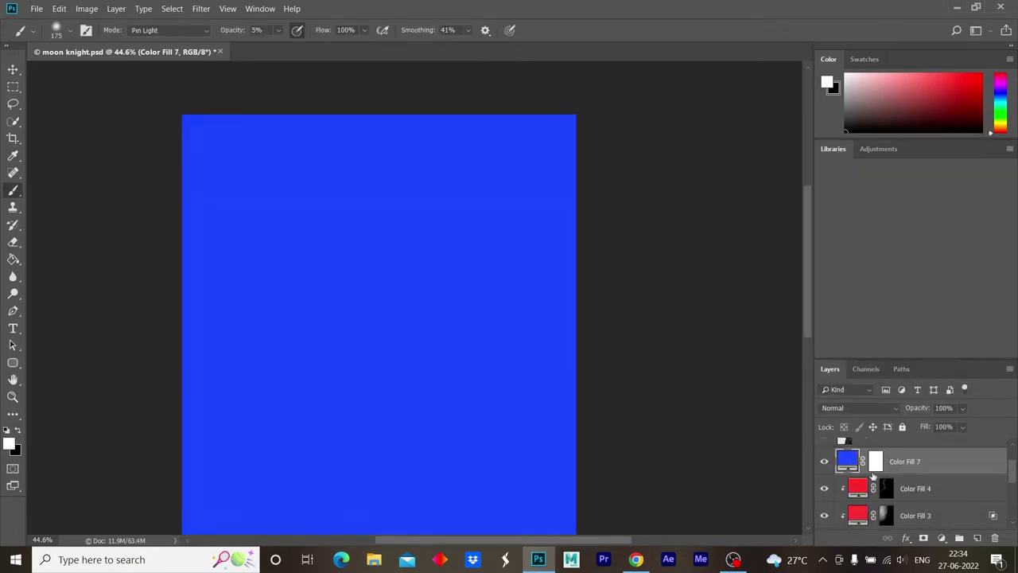
{"action": "left_click", "coordinate": [861, 475], "text": "alt"}
{"action": "key", "text": "ctrl+i"}
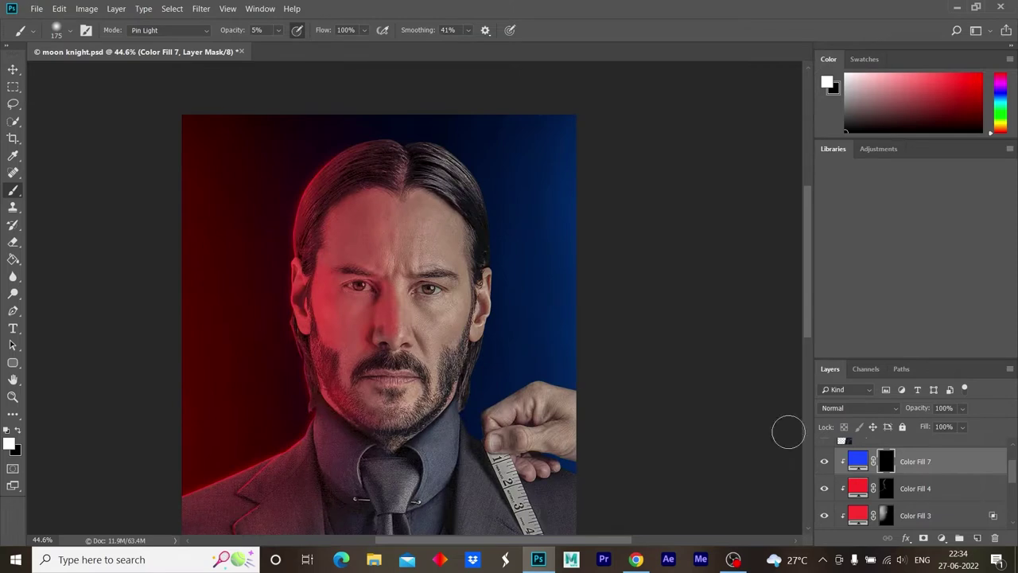
- Paint the blue into the face's right side at 10% opacity and open Color Fill 7's Layer Style
{"action": "scroll", "coordinate": [501, 330], "scroll_direction": "up", "scroll_amount": 1}
{"action": "scroll", "coordinate": [561, 302], "scroll_direction": "up", "scroll_amount": 1}
{"action": "scroll", "coordinate": [561, 302], "scroll_direction": "up", "scroll_amount": 2}
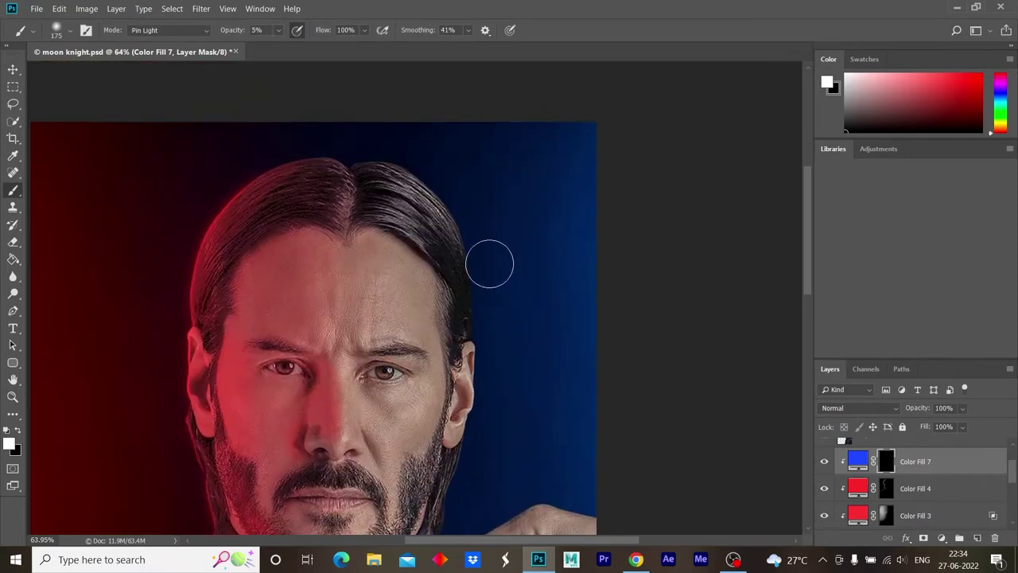
{"action": "key", "text": "z"}
{"action": "scroll", "coordinate": [518, 342], "scroll_direction": "down", "scroll_amount": 3}
{"action": "key", "text": "b"}
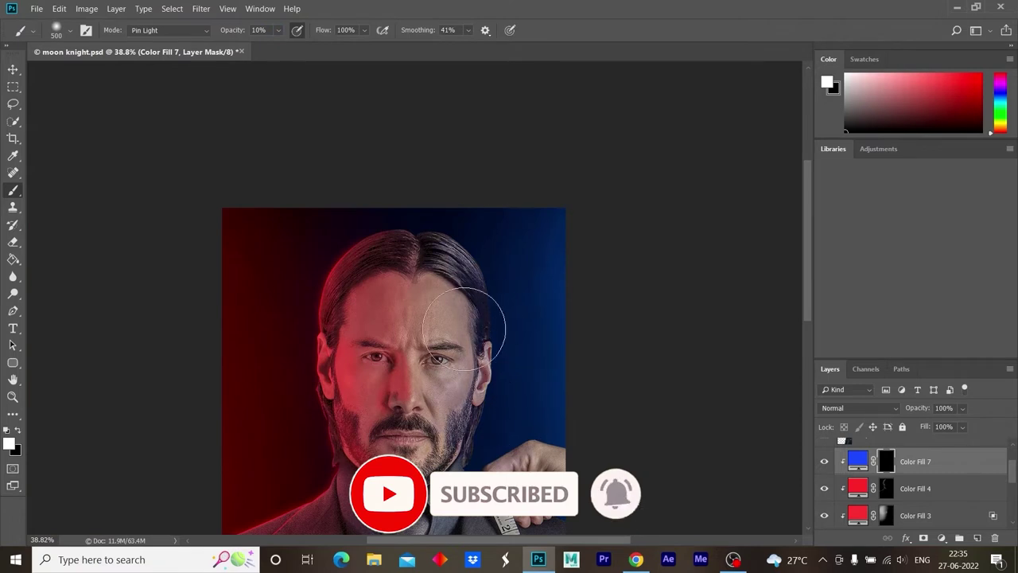
{"action": "scroll", "coordinate": [591, 463], "scroll_direction": "down", "scroll_amount": 3}
{"action": "scroll", "coordinate": [548, 429], "scroll_direction": "right", "scroll_amount": 2}
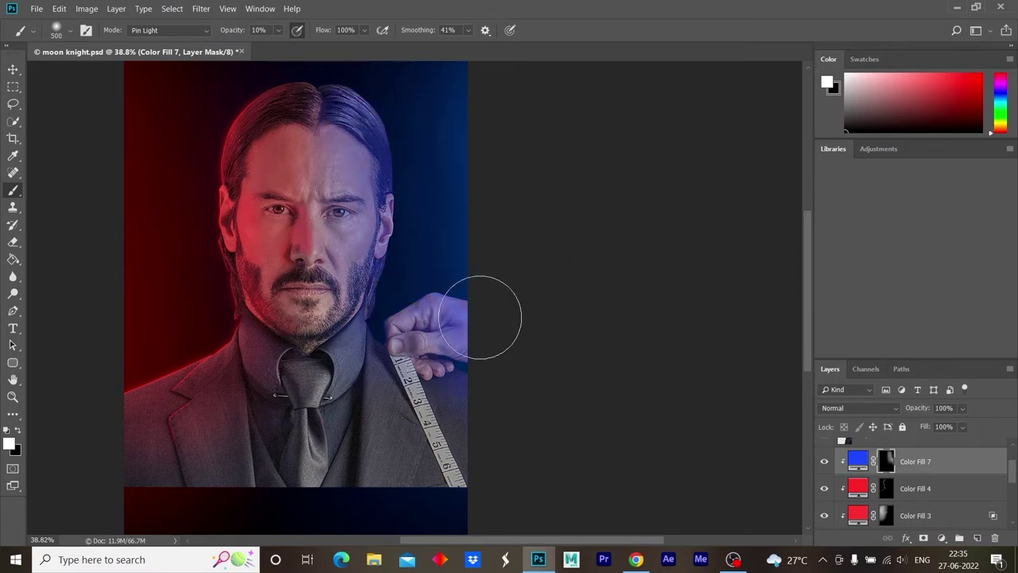
{"action": "double_click", "coordinate": [965, 464]}
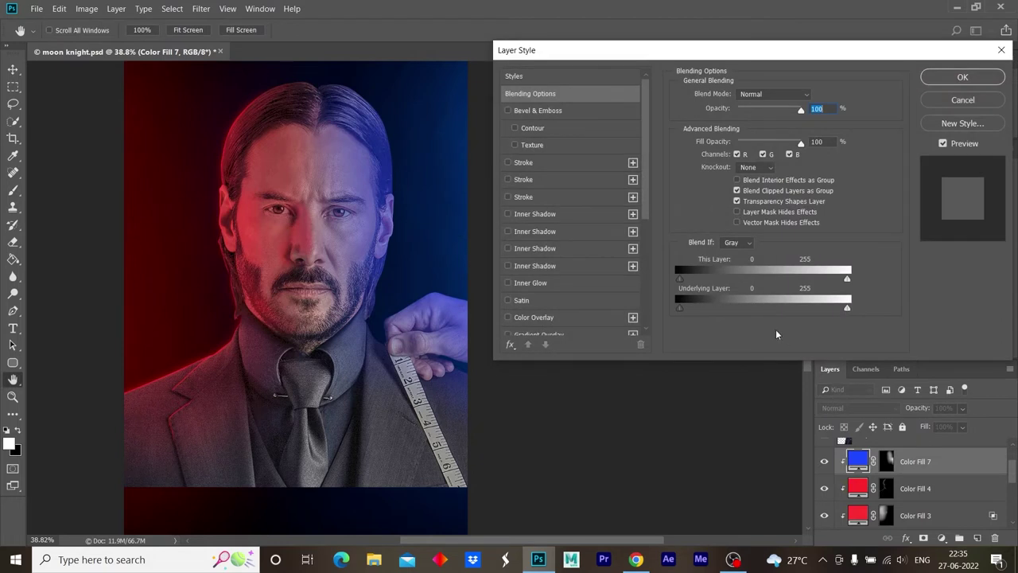
- Split the Underlying Layer black Blend If slider to about 124 and apply with OK
{"action": "left_click_drag", "start_coordinate": [769, 311], "coordinate": [769, 281]}
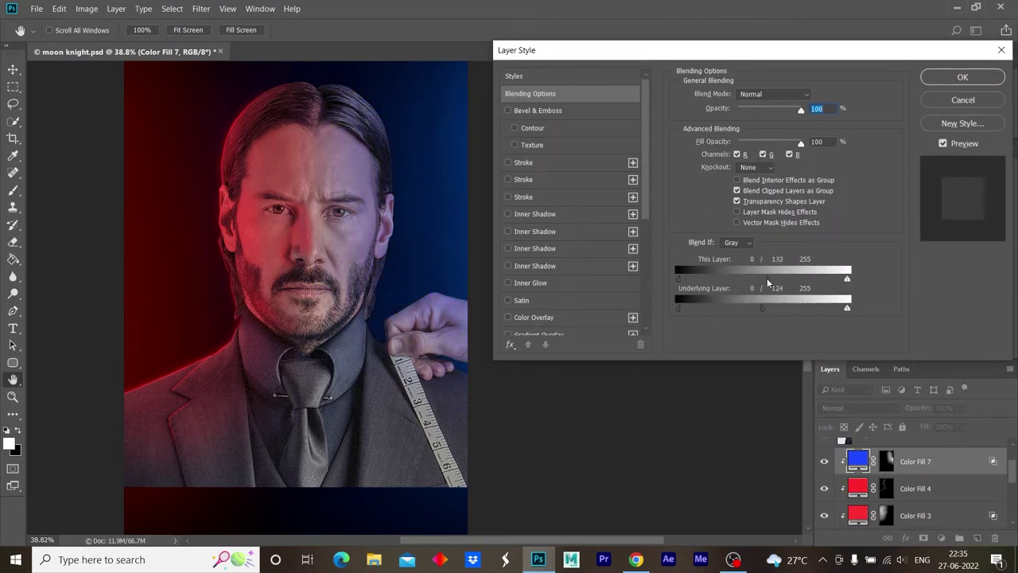
{"action": "mouse_move", "coordinate": [746, 310]}
{"action": "left_mouse_down"}
{"action": "mouse_move", "coordinate": [693, 311]}
{"action": "mouse_move", "coordinate": [739, 312]}
{"action": "left_mouse_up"}
{"action": "left_click", "coordinate": [955, 77]}
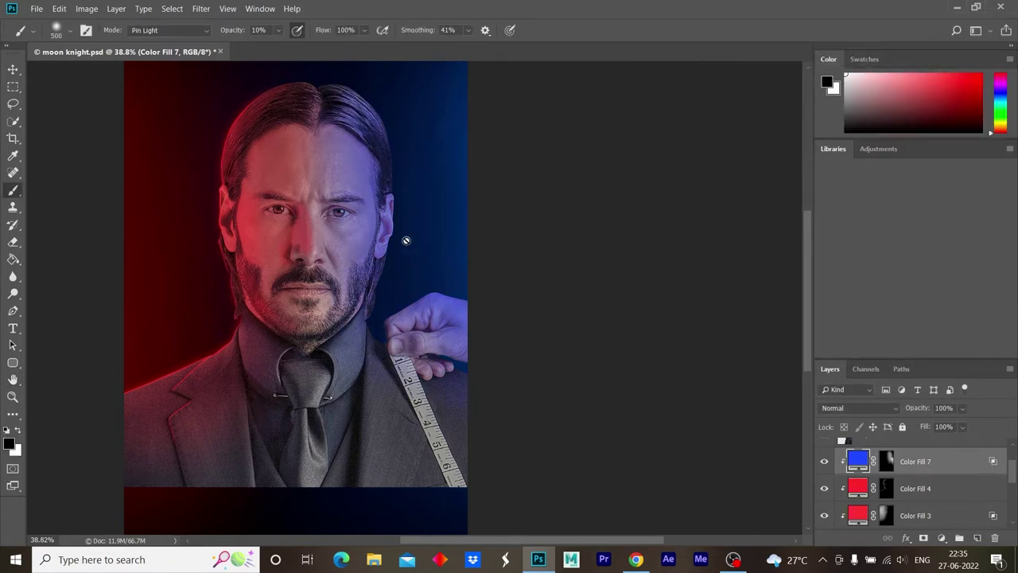
- Refine Color Fill 7's mask with the white brush around the face and right eye
{"action": "left_click", "coordinate": [886, 461]}
{"action": "key", "text": "x"}
{"action": "key", "text": "x"}
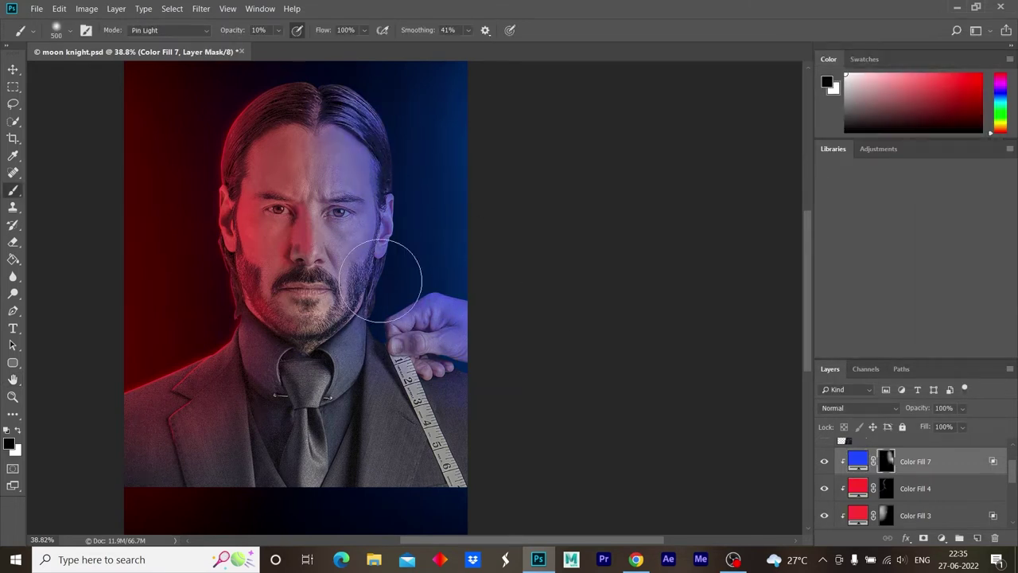
{"action": "key", "text": "z"}
{"action": "left_click_drag", "start_coordinate": [355, 117], "coordinate": [371, 366]}
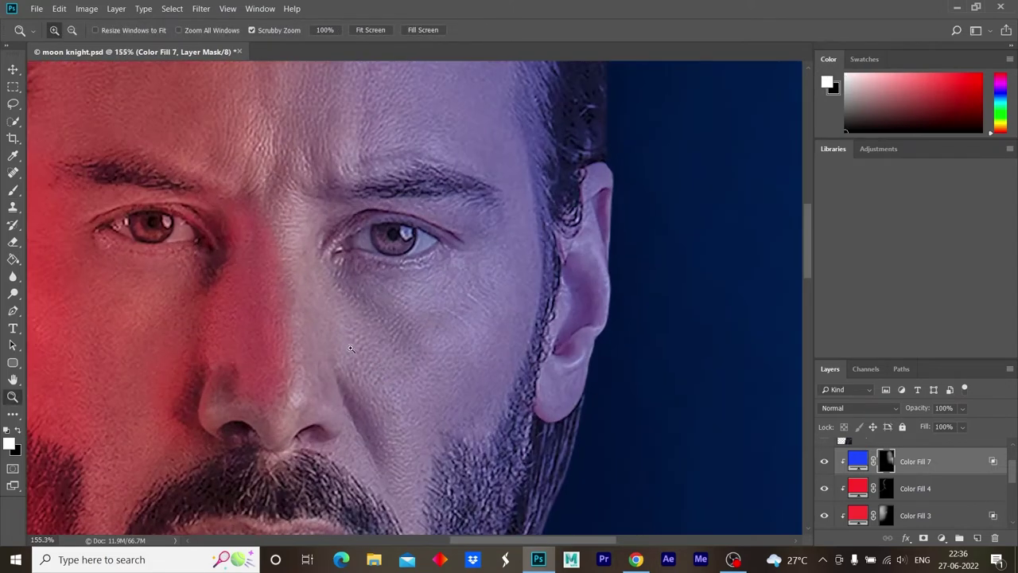
{"action": "key", "text": "b"}
{"action": "key", "text": "x"}
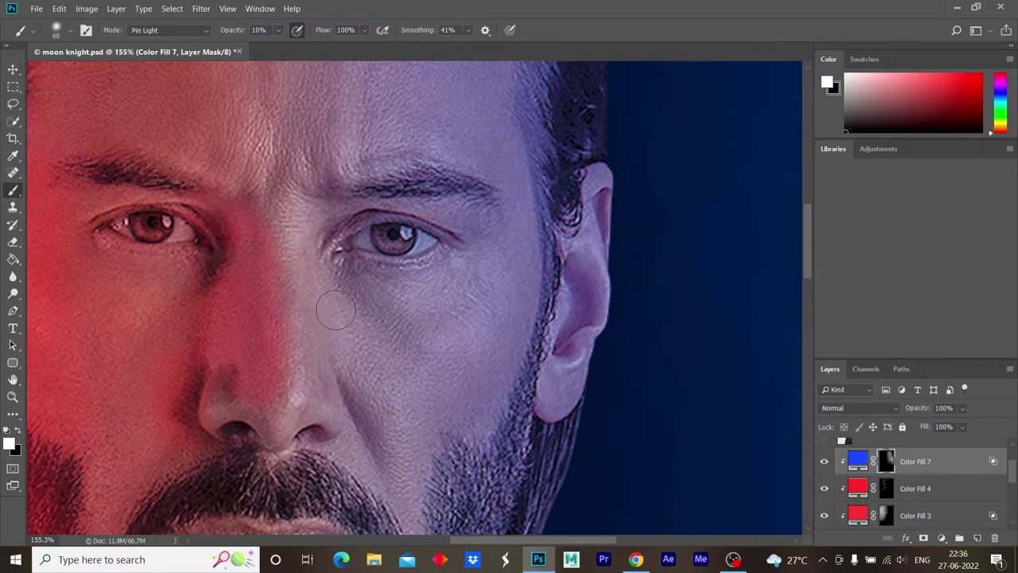
{"action": "key", "text": "z"}
{"action": "left_click_drag", "start_coordinate": [335, 310], "coordinate": [304, 334]}
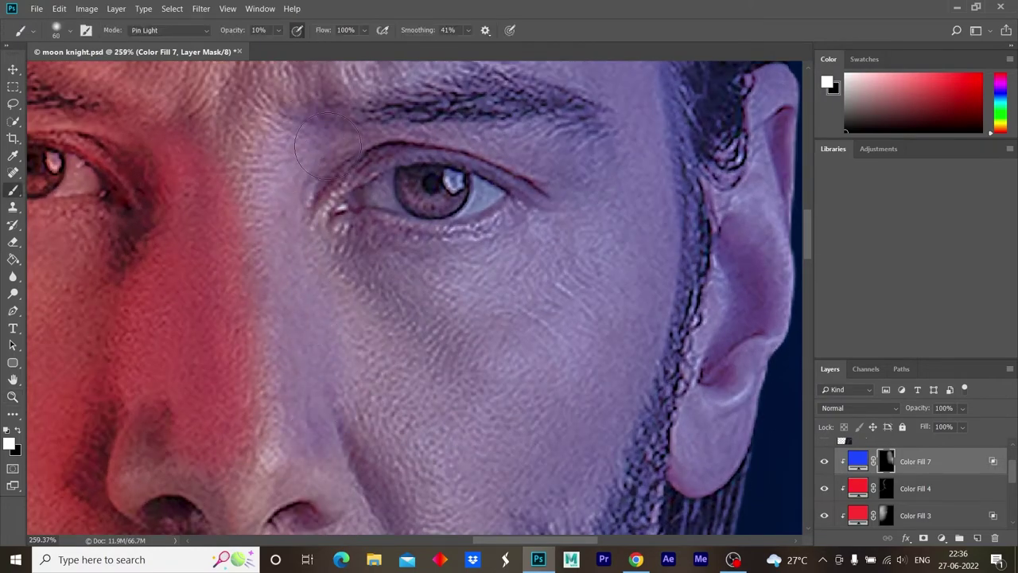
{"action": "key", "text": "z"}
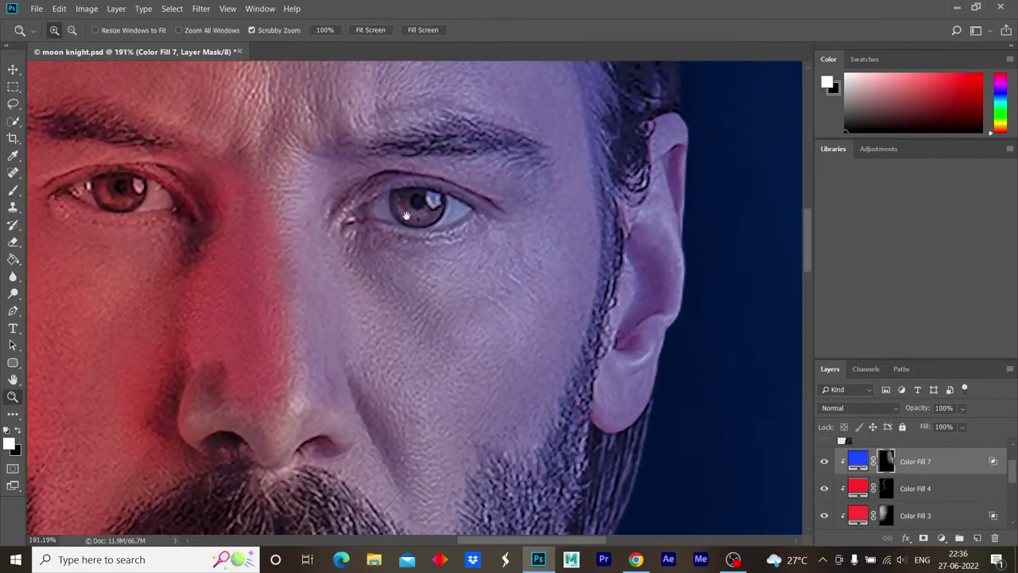
{"action": "left_click_drag", "start_coordinate": [334, 123], "coordinate": [398, 334]}
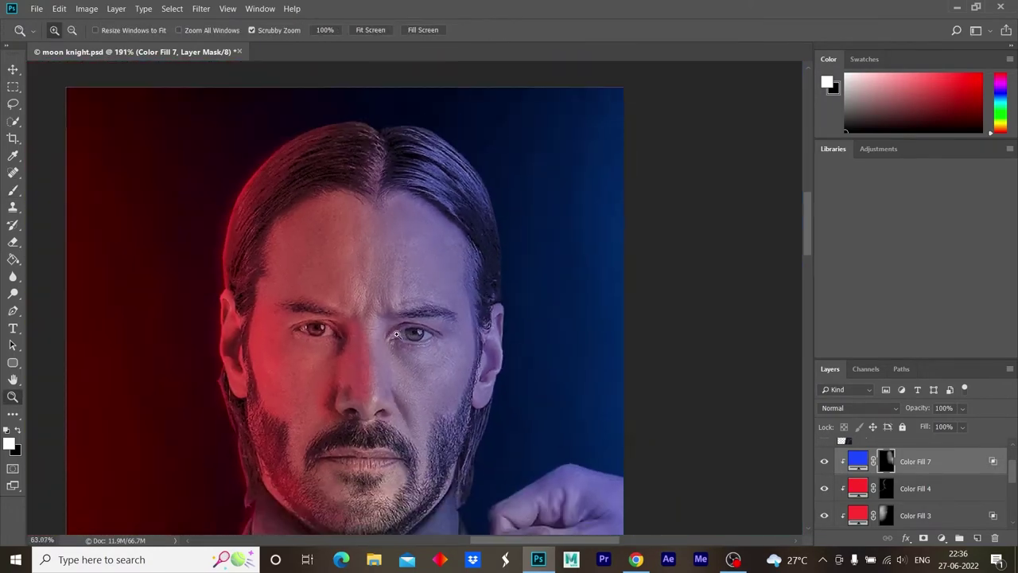
{"action": "scroll", "coordinate": [938, 486], "scroll_direction": "up", "scroll_amount": 2}
- Add a blue Solid Color fill clipped to the person layer, with its mask inverted to black
{"action": "left_click", "coordinate": [942, 537]}
{"action": "left_click", "coordinate": [945, 310]}
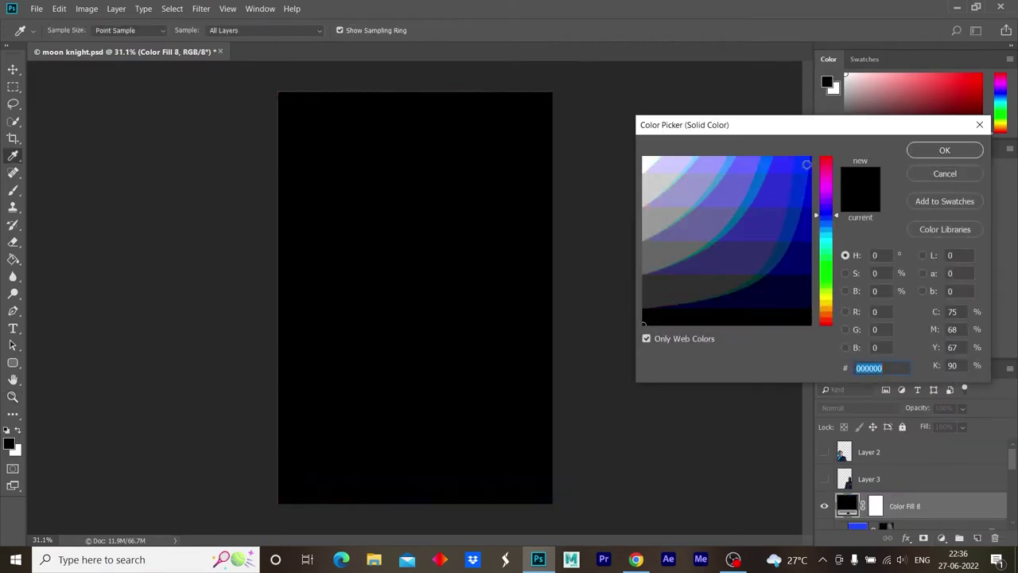
{"action": "left_click", "coordinate": [765, 147]}
{"action": "key", "text": "Return"}
{"action": "key", "text": "ctrl+alt+g"}
{"action": "left_click", "coordinate": [885, 507]}
{"action": "key", "text": "ctrl+i"}
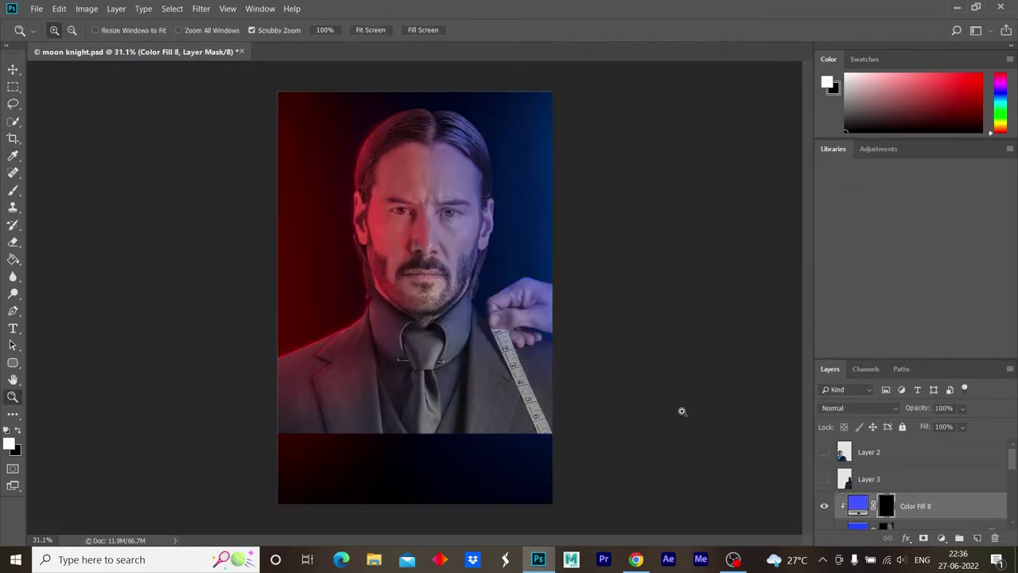
- Zoom around the forehead, fist, eye and ear with the brush ready on the mask
{"action": "left_click_drag", "start_coordinate": [374, 248], "coordinate": [445, 247]}
{"action": "key", "text": "b"}
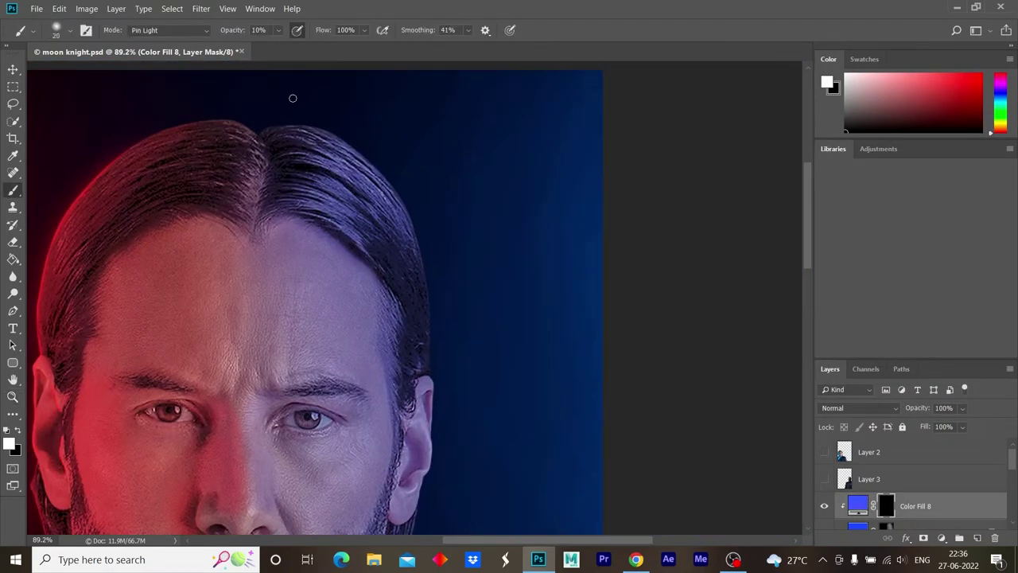
{"action": "scroll", "coordinate": [419, 254], "scroll_direction": "down", "scroll_amount": 5}
{"action": "left_click", "coordinate": [490, 272], "text": "ctrl"}
{"action": "left_click", "coordinate": [509, 272], "text": "ctrl"}
{"action": "key", "text": "b"}
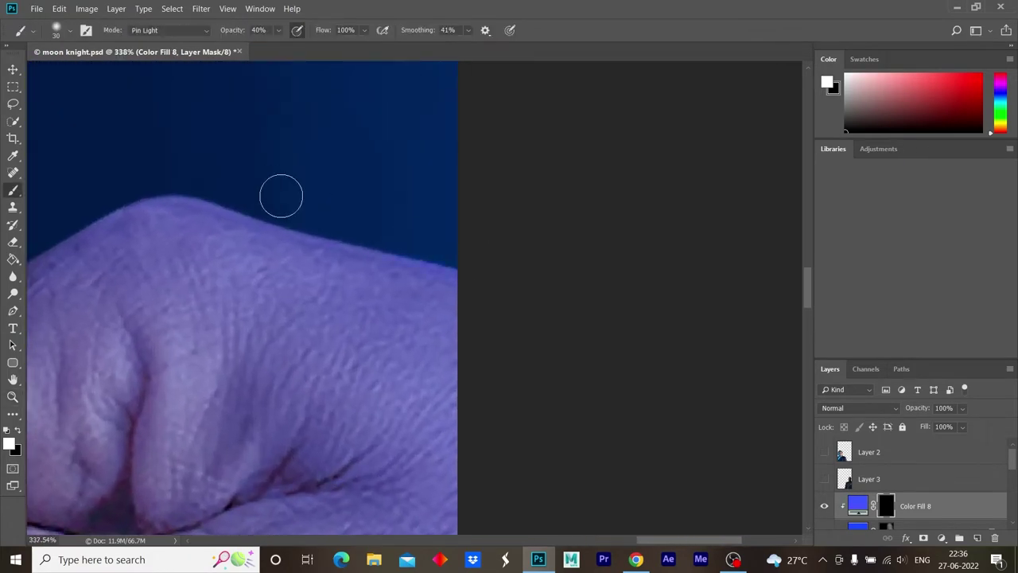
{"action": "key", "text": "z"}
{"action": "scroll", "coordinate": [363, 246], "scroll_direction": "down", "scroll_amount": 3}
{"action": "left_click_drag", "start_coordinate": [363, 245], "coordinate": [768, 257]}
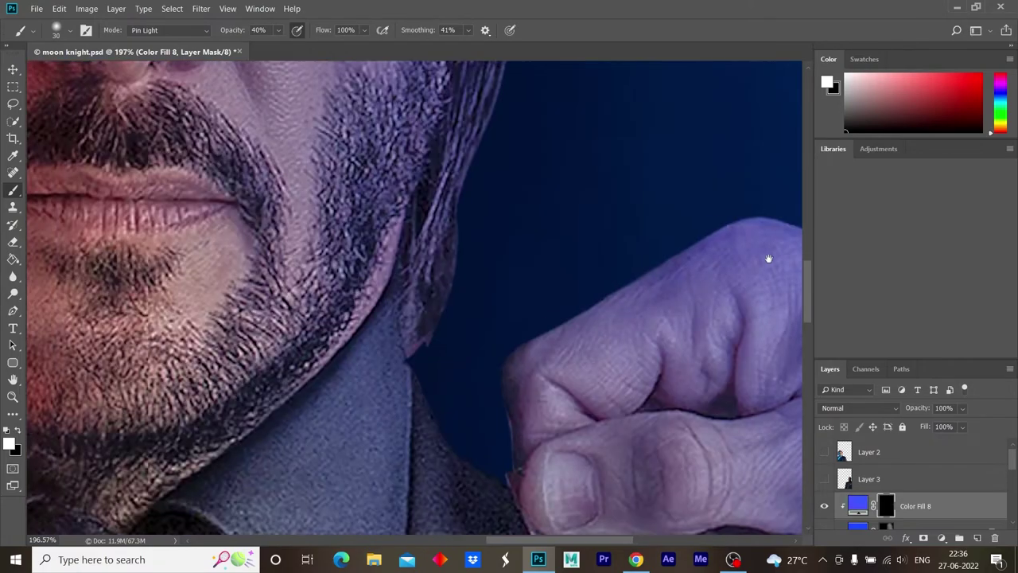
{"action": "scroll", "coordinate": [520, 379], "scroll_direction": "up", "scroll_amount": 3}
{"action": "scroll", "coordinate": [493, 386], "scroll_direction": "up", "scroll_amount": 3}
{"action": "scroll", "coordinate": [493, 387], "scroll_direction": "up", "scroll_amount": 3}
{"action": "key", "text": "b"}
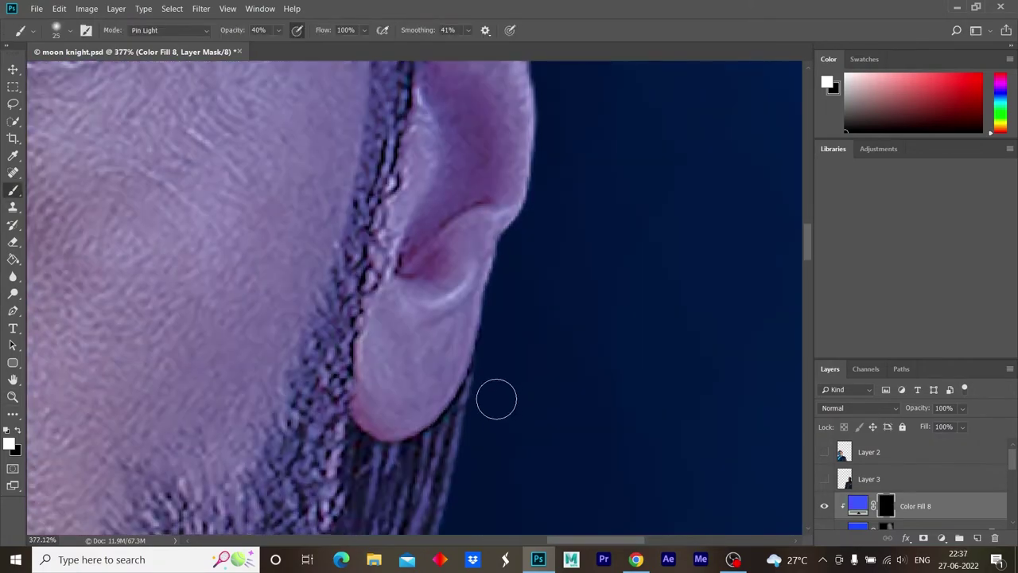
- Paint the blue rim along the right hair edge, above the ear, and around chin and hand
{"action": "scroll", "coordinate": [490, 249], "scroll_direction": "down", "scroll_amount": 3}
{"action": "scroll", "coordinate": [534, 257], "scroll_direction": "up", "scroll_amount": 3}
{"action": "scroll", "coordinate": [404, 459], "scroll_direction": "up", "scroll_amount": 1}
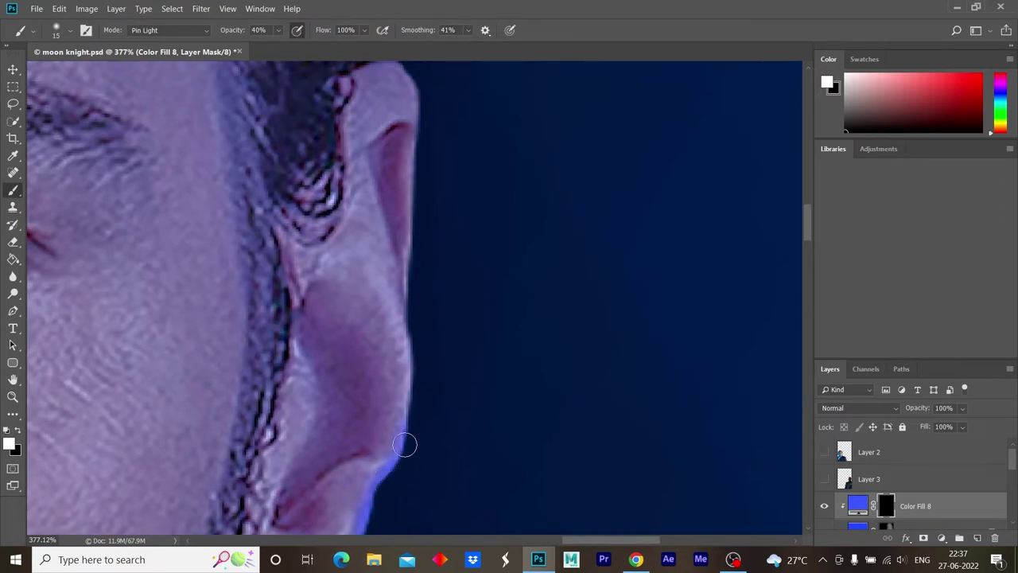
{"action": "scroll", "coordinate": [434, 172], "scroll_direction": "up", "scroll_amount": 3}
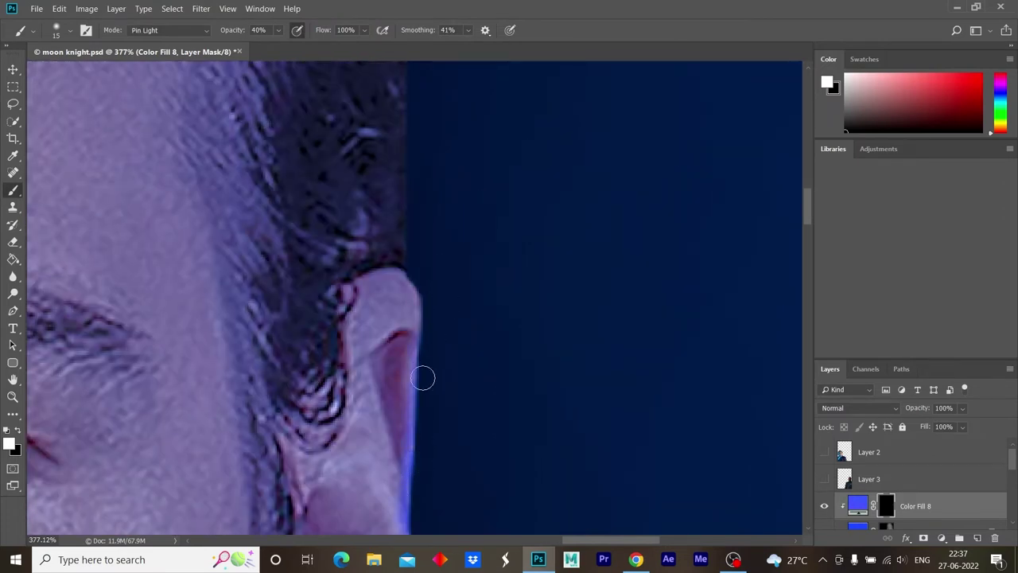
{"action": "scroll", "coordinate": [433, 183], "scroll_direction": "up", "scroll_amount": 3}
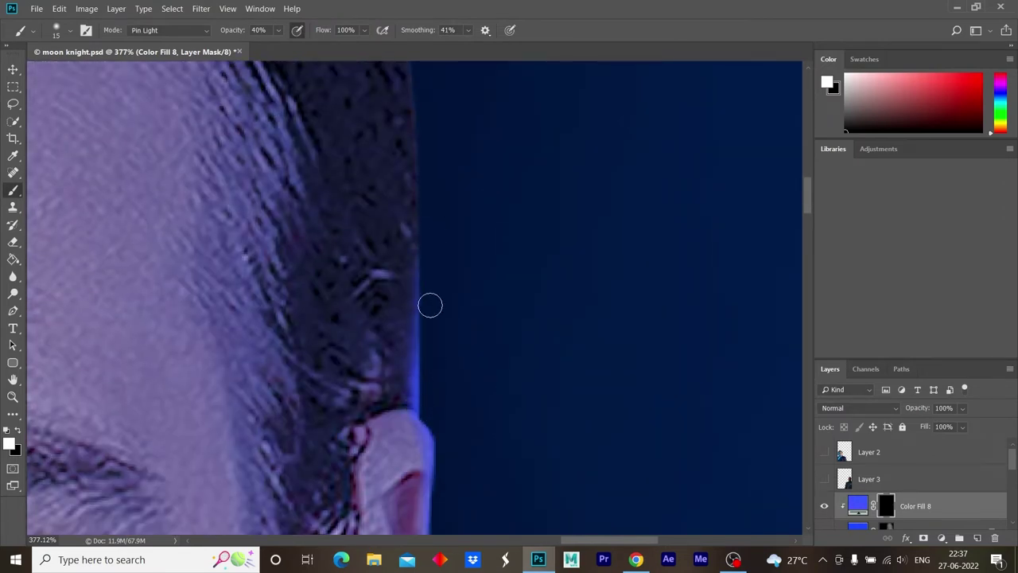
{"action": "scroll", "coordinate": [437, 255], "scroll_direction": "down", "scroll_amount": 2}
{"action": "scroll", "coordinate": [397, 207], "scroll_direction": "down", "scroll_amount": 2}
{"action": "scroll", "coordinate": [385, 172], "scroll_direction": "up", "scroll_amount": 3}
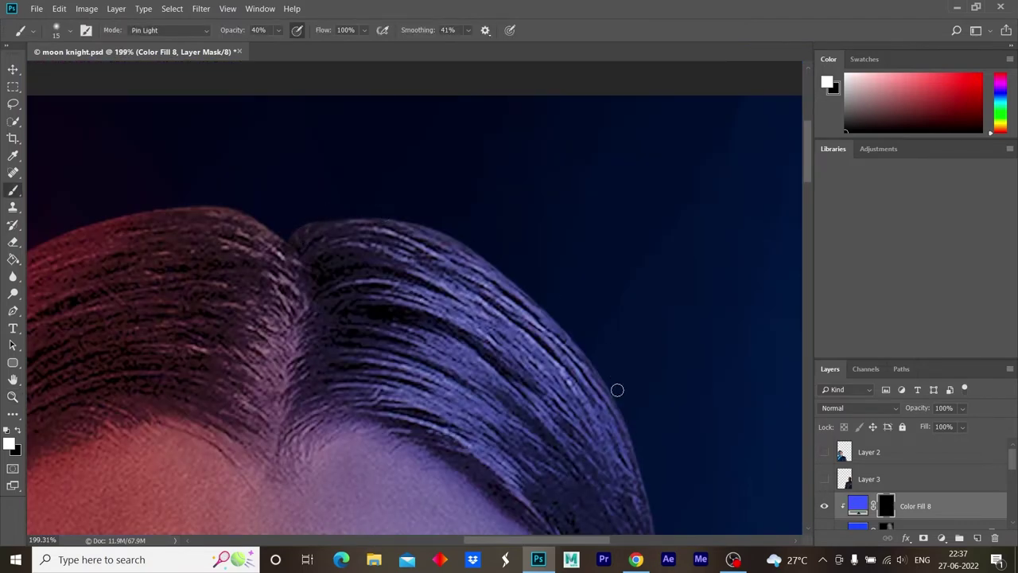
{"action": "scroll", "coordinate": [617, 390], "scroll_direction": "down", "scroll_amount": 3}
{"action": "scroll", "coordinate": [617, 390], "scroll_direction": "right", "scroll_amount": 3}
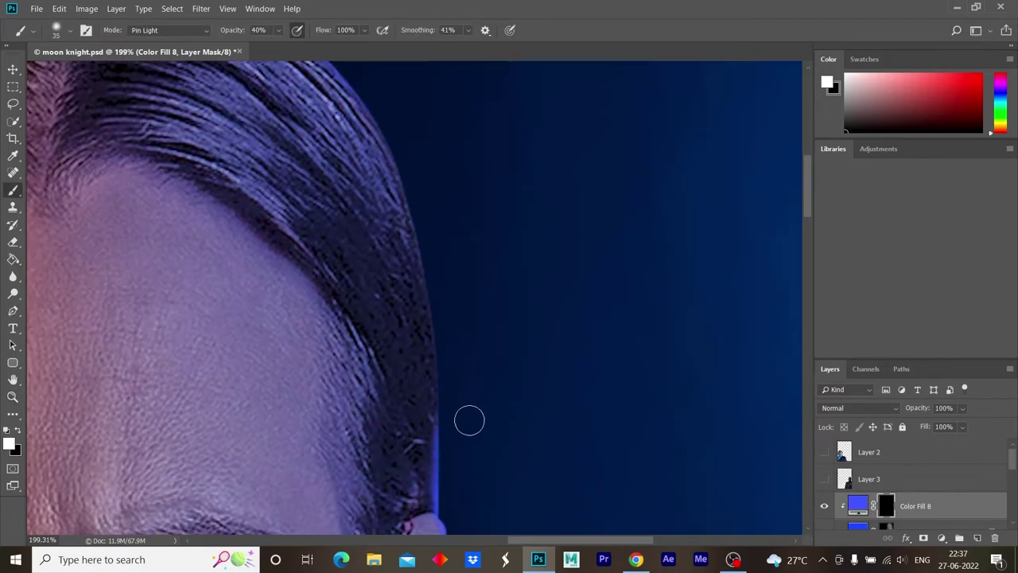
{"action": "left_click_drag", "start_coordinate": [439, 417], "coordinate": [446, 386]}
{"action": "left_click_drag", "start_coordinate": [403, 97], "coordinate": [504, 237]}
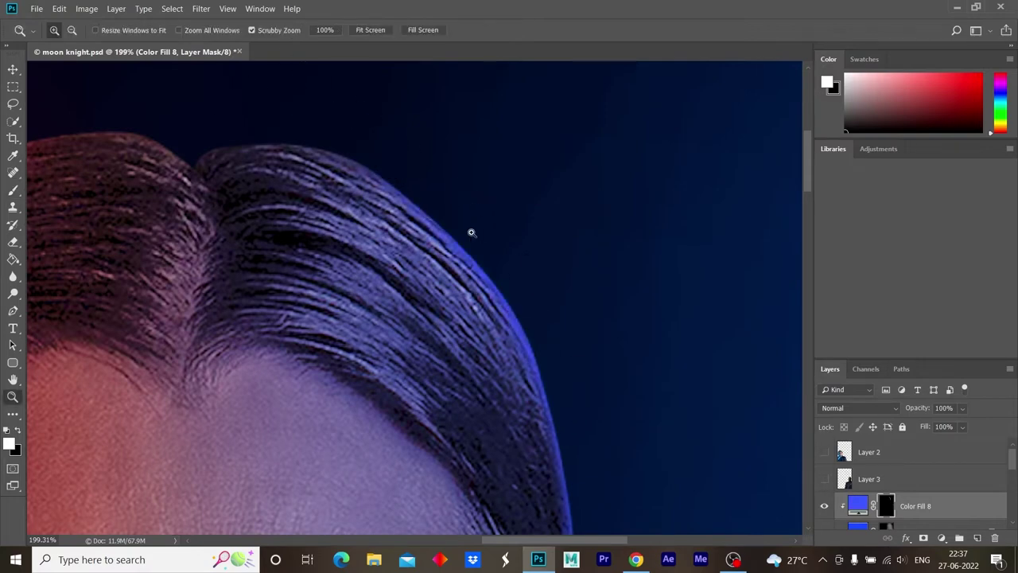
{"action": "scroll", "coordinate": [482, 231], "scroll_direction": "down", "scroll_amount": 5}
{"action": "scroll", "coordinate": [420, 228], "scroll_direction": "up", "scroll_amount": 3}
{"action": "scroll", "coordinate": [520, 270], "scroll_direction": "up", "scroll_amount": 3}
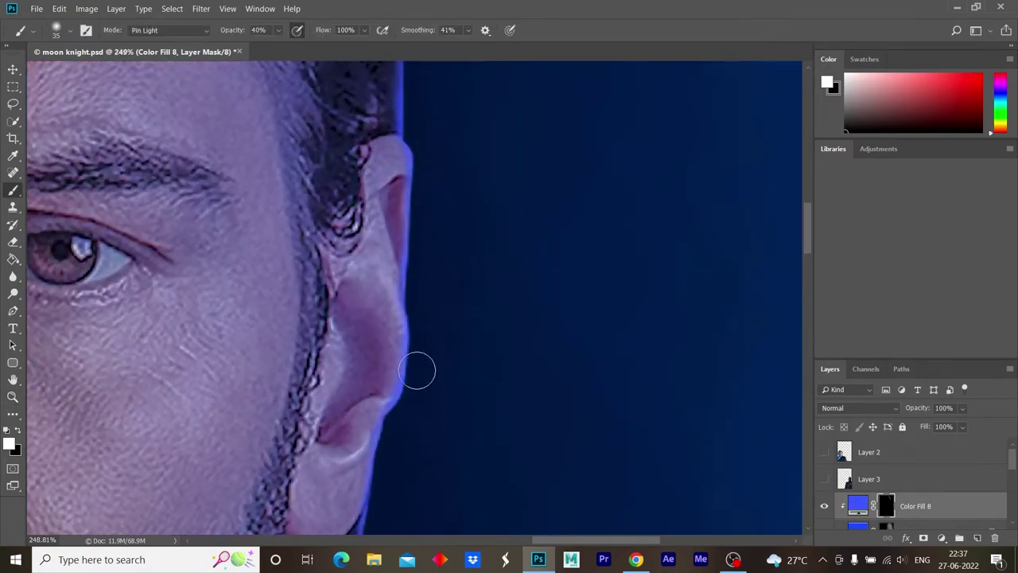
{"action": "left_click_drag", "start_coordinate": [426, 319], "coordinate": [502, 477]}
{"action": "left_click_drag", "start_coordinate": [518, 411], "coordinate": [557, 479]}
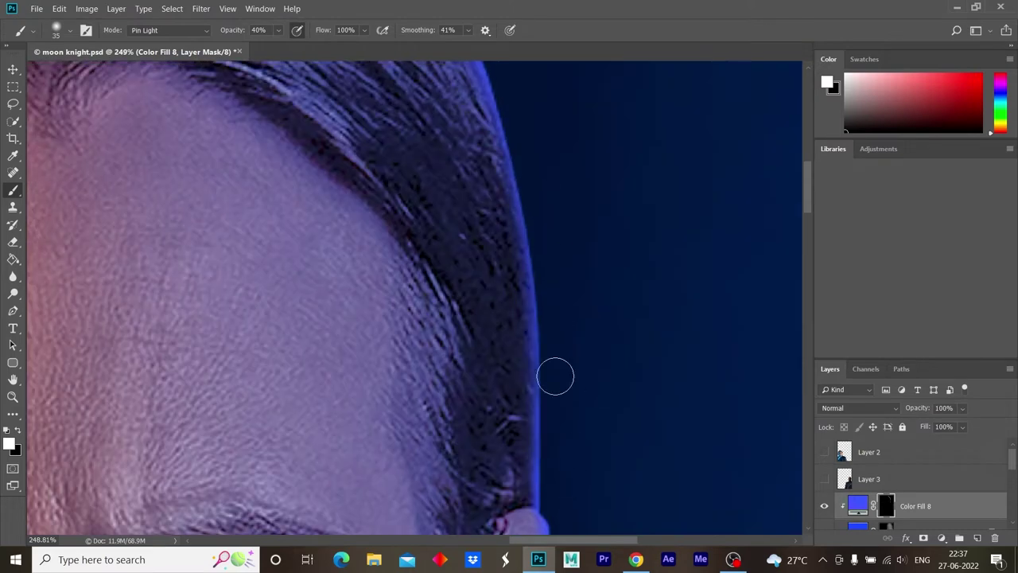
{"action": "left_click_drag", "start_coordinate": [554, 357], "coordinate": [600, 469]}
{"action": "key", "text": "z"}
{"action": "mouse_move", "coordinate": [557, 143]}
{"action": "left_mouse_down"}
{"action": "mouse_move", "coordinate": [641, 285]}
{"action": "mouse_move", "coordinate": [611, 332]}
{"action": "left_mouse_up"}
{"action": "key", "text": "b"}
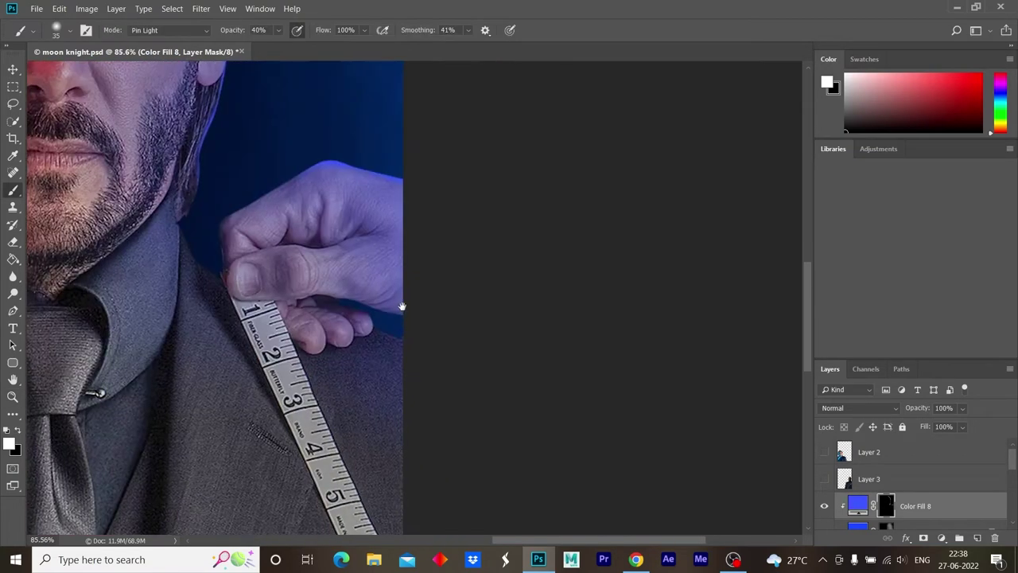
{"action": "left_click_drag", "start_coordinate": [245, 443], "coordinate": [371, 271]}
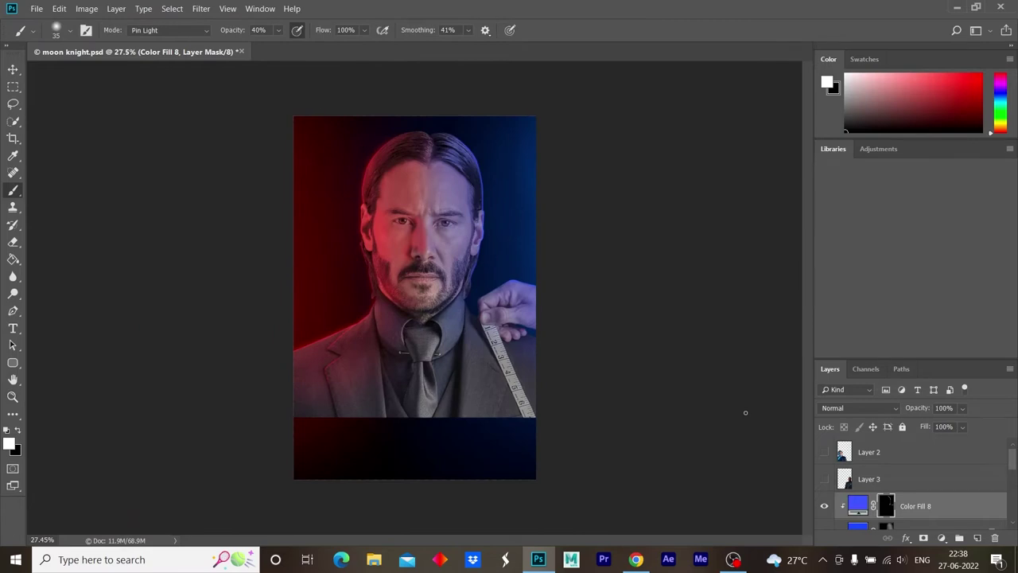
- Add a blue Solid Color fill above Color Fill 6 and invert its mask
{"action": "scroll", "coordinate": [948, 486], "scroll_direction": "down", "scroll_amount": 3}
{"action": "left_click", "coordinate": [935, 478]}
{"action": "left_click", "coordinate": [942, 538]}
{"action": "left_click", "coordinate": [932, 307]}
{"action": "left_click", "coordinate": [771, 171]}
{"action": "left_click", "coordinate": [915, 154]}
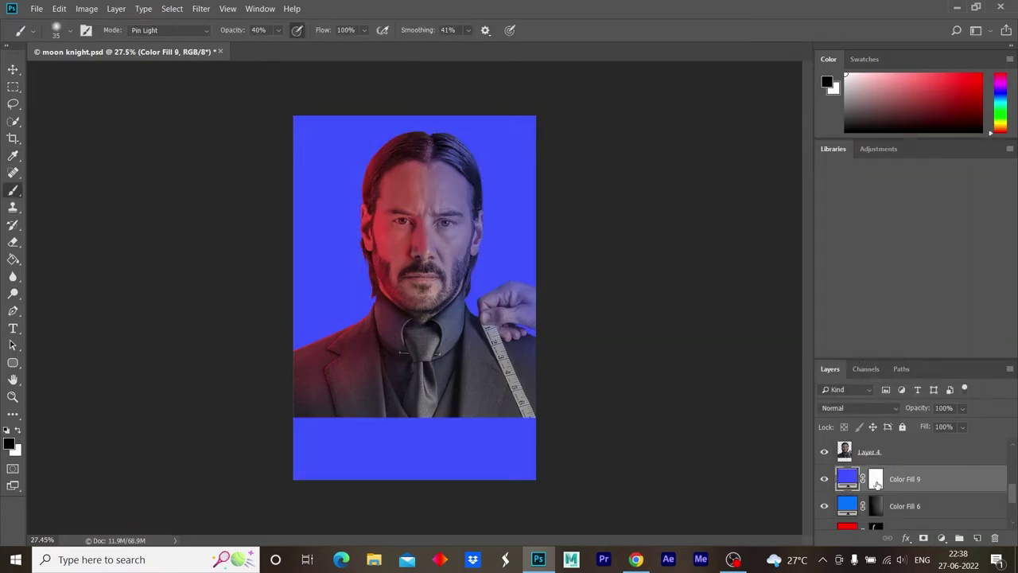
{"action": "key", "text": "ctrl+i"}
- Paint a soft blue glow along the right hair edge, cheek and ear
{"action": "scroll", "coordinate": [500, 207], "scroll_direction": "up", "scroll_amount": 5}
{"action": "left_click_drag", "start_coordinate": [500, 207], "coordinate": [294, 390]}
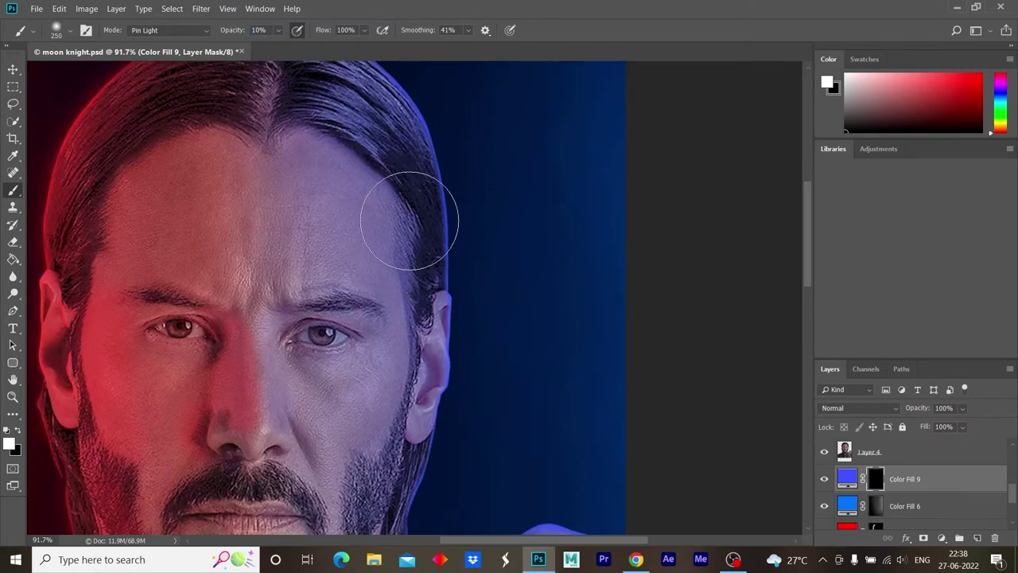
{"action": "scroll", "coordinate": [409, 220], "scroll_direction": "up", "scroll_amount": 3}
{"action": "mouse_move", "coordinate": [375, 234]}
{"action": "left_mouse_down"}
{"action": "mouse_move", "coordinate": [405, 227]}
{"action": "mouse_move", "coordinate": [427, 273]}
{"action": "mouse_move", "coordinate": [436, 329]}
{"action": "mouse_move", "coordinate": [424, 405]}
{"action": "mouse_move", "coordinate": [404, 268]}
{"action": "mouse_move", "coordinate": [371, 232]}
{"action": "left_mouse_up"}
{"action": "left_click_drag", "start_coordinate": [378, 328], "coordinate": [342, 157]}
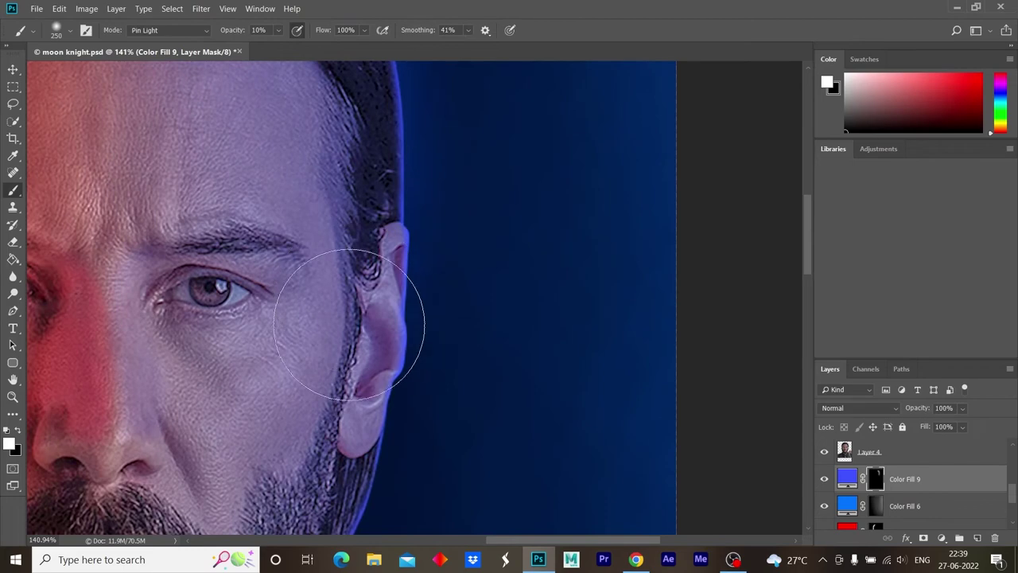
{"action": "mouse_move", "coordinate": [410, 447]}
{"action": "left_mouse_down"}
{"action": "mouse_move", "coordinate": [517, 307]}
{"action": "mouse_move", "coordinate": [517, 243]}
{"action": "left_mouse_up"}
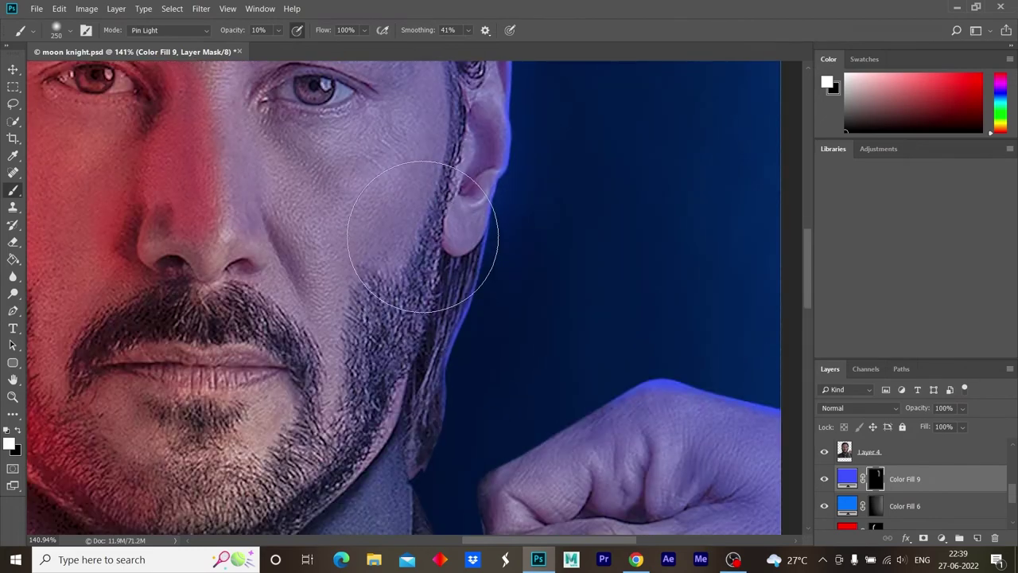
- Extend the blue glow around the hand holding the tape and the face
{"action": "key", "text": "z"}
{"action": "left_click", "coordinate": [401, 251], "text": "alt"}
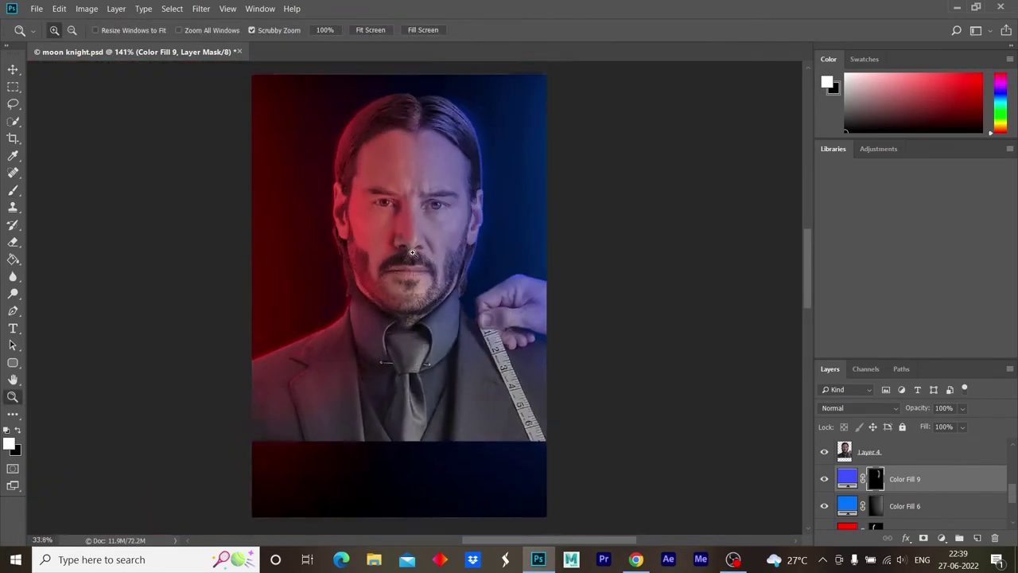
{"action": "left_click_drag", "start_coordinate": [402, 252], "coordinate": [445, 255]}
{"action": "key", "text": "b"}
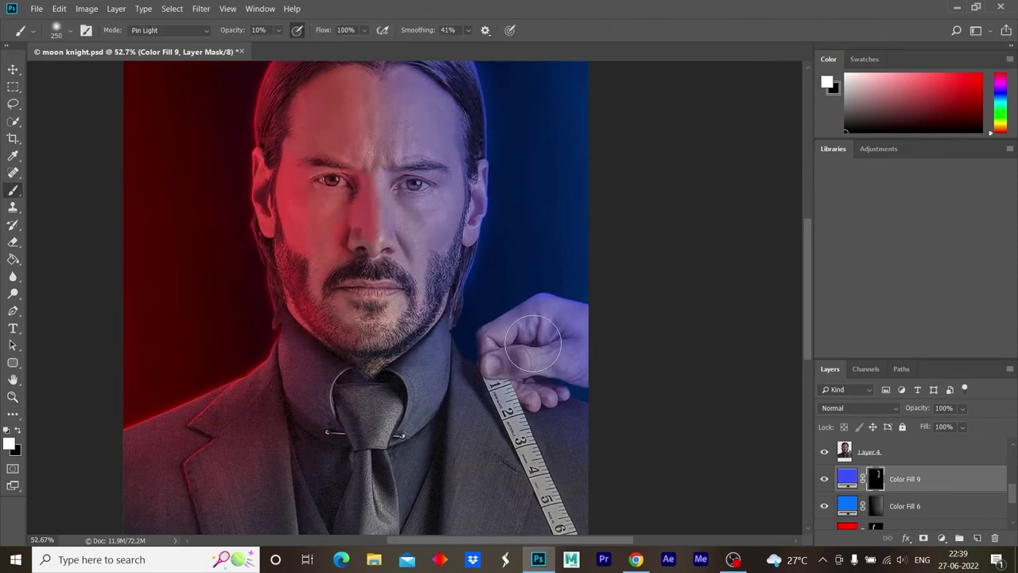
{"action": "left_click_drag", "start_coordinate": [532, 342], "coordinate": [629, 318]}
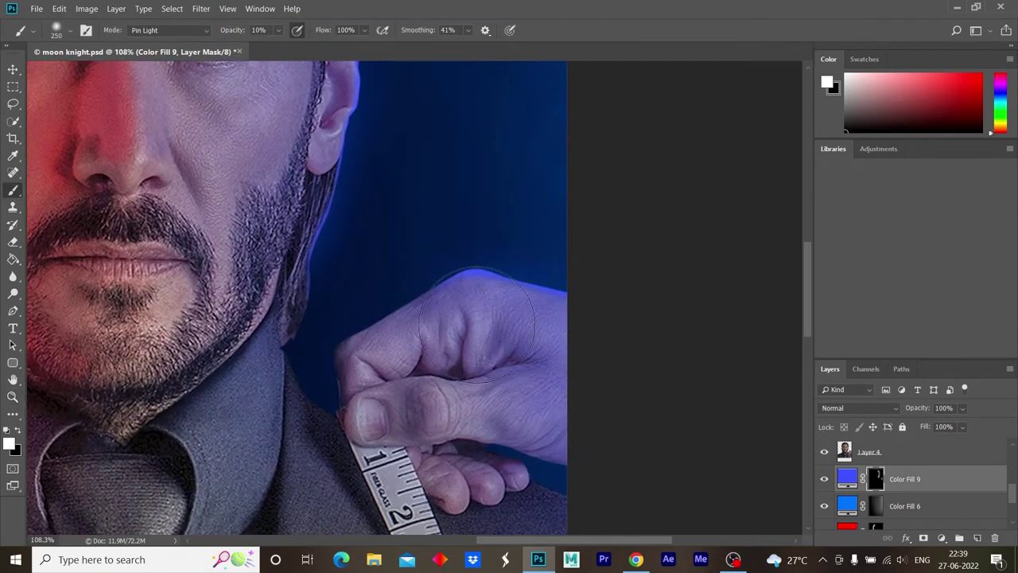
{"action": "mouse_move", "coordinate": [527, 341]}
{"action": "left_mouse_down"}
{"action": "mouse_move", "coordinate": [318, 239]}
{"action": "mouse_move", "coordinate": [457, 402]}
{"action": "left_mouse_up"}
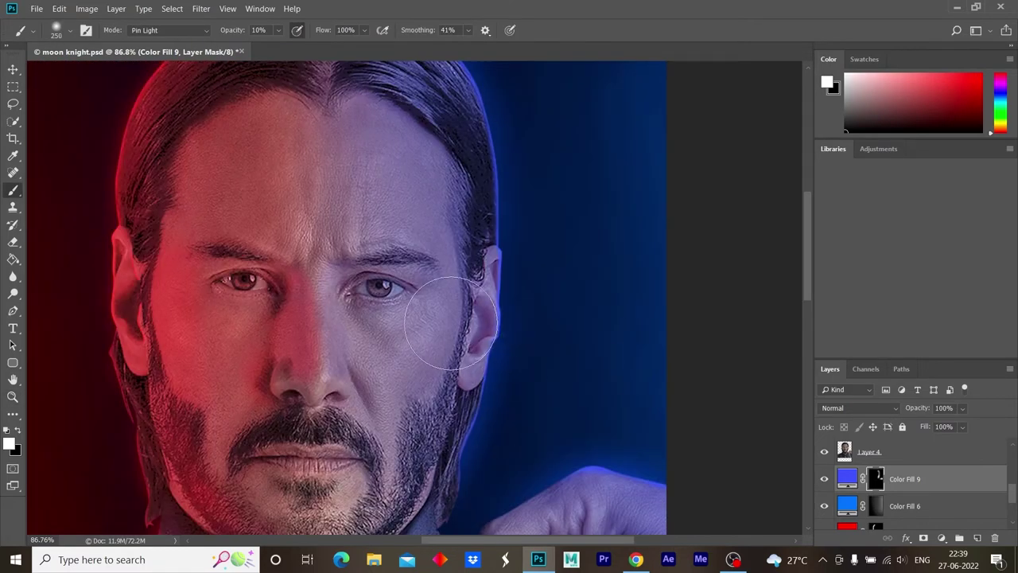
{"action": "left_click_drag", "start_coordinate": [455, 259], "coordinate": [514, 367]}
{"action": "mouse_move", "coordinate": [506, 288]}
{"action": "left_mouse_down"}
{"action": "mouse_move", "coordinate": [450, 382]}
{"action": "mouse_move", "coordinate": [550, 471]}
{"action": "left_mouse_up"}
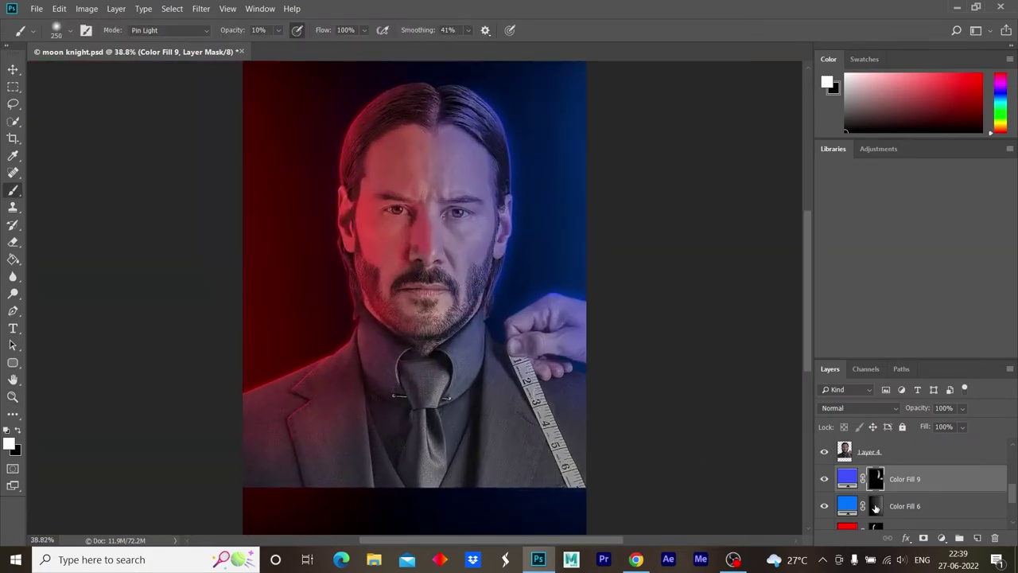
{"action": "key", "text": "z"}
{"action": "left_click_drag", "start_coordinate": [648, 311], "coordinate": [439, 306]}
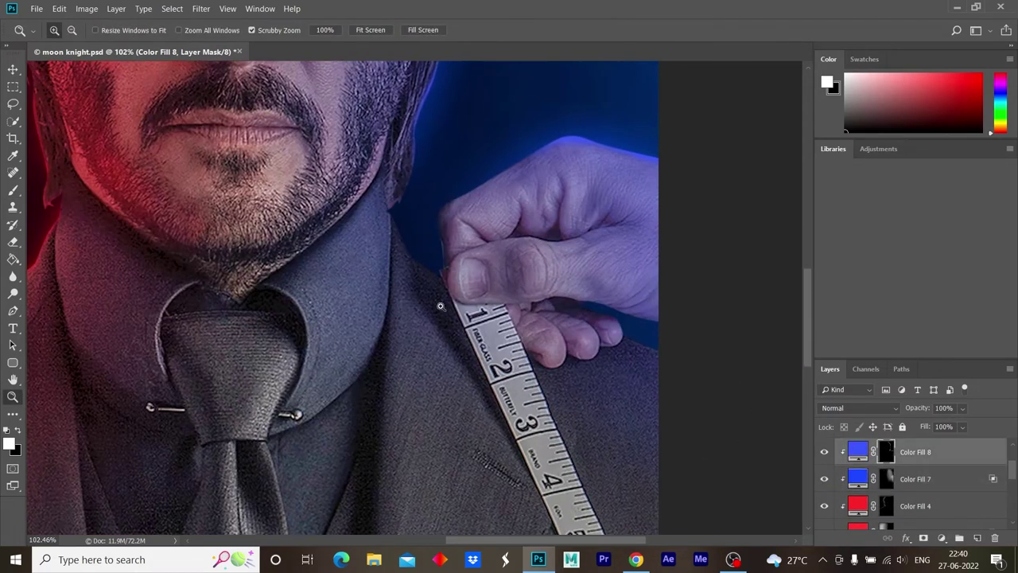
- Refine the blue rim around the ear on Color Fill 8's mask
{"action": "key", "text": "b"}
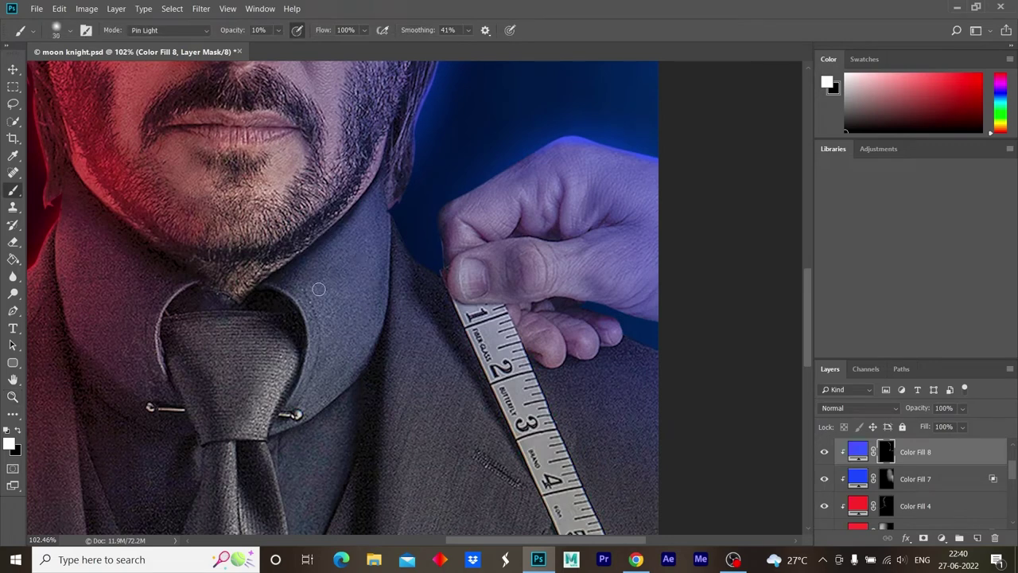
{"action": "scroll", "coordinate": [397, 208], "scroll_direction": "up", "scroll_amount": 3}
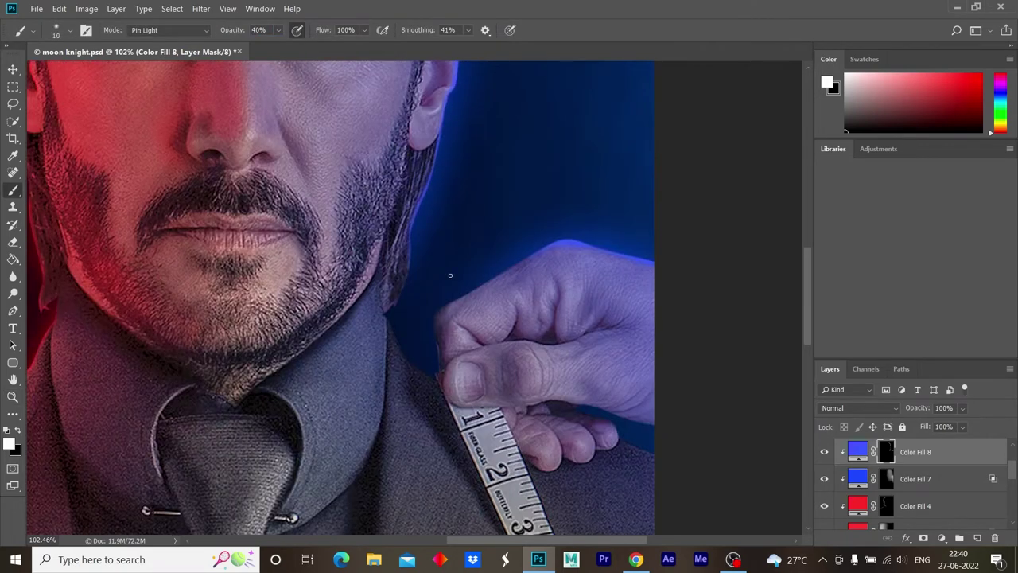
{"action": "scroll", "coordinate": [452, 274], "scroll_direction": "up", "scroll_amount": 4}
{"action": "scroll", "coordinate": [513, 334], "scroll_direction": "up", "scroll_amount": 2}
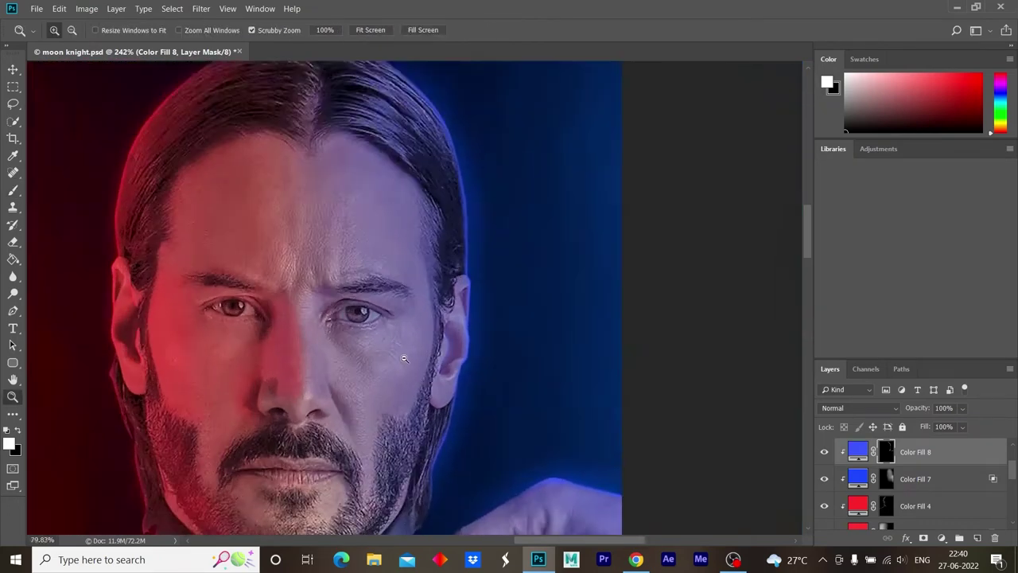
{"action": "mouse_move", "coordinate": [446, 399]}
{"action": "left_mouse_down"}
{"action": "mouse_move", "coordinate": [471, 168]}
{"action": "mouse_move", "coordinate": [401, 351]}
{"action": "left_mouse_up"}
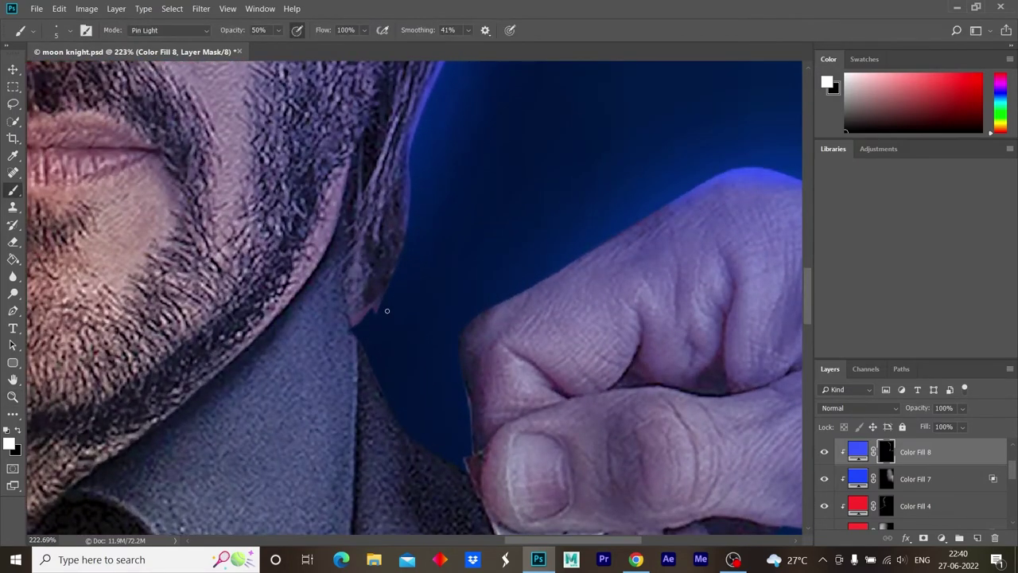
- Blend blue into the right jaw on Color Fill 7's mask
{"action": "left_click", "coordinate": [852, 473]}
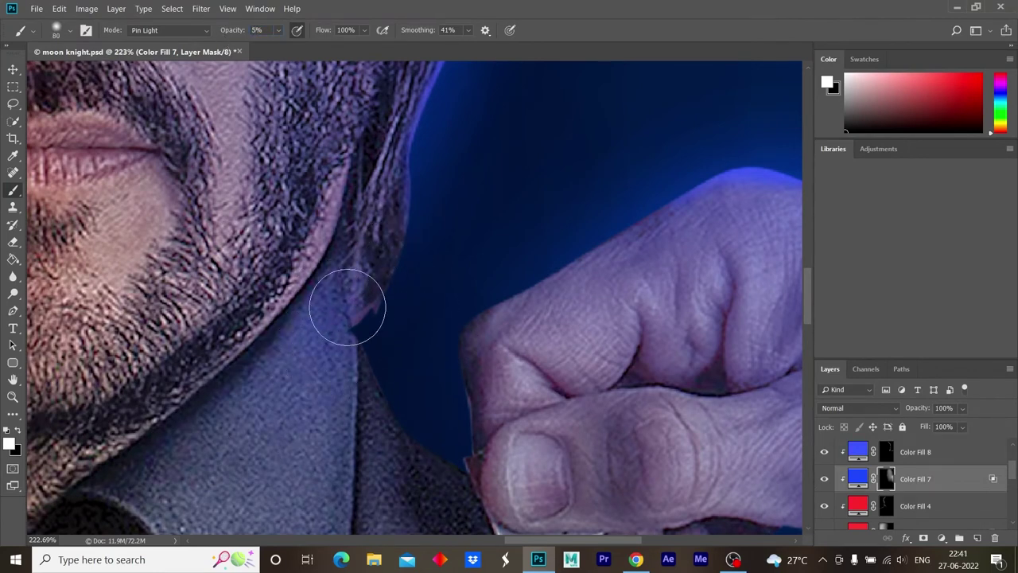
{"action": "scroll", "coordinate": [373, 411], "scroll_direction": "down", "scroll_amount": 4}
{"action": "scroll", "coordinate": [373, 411], "scroll_direction": "down", "scroll_amount": 1}
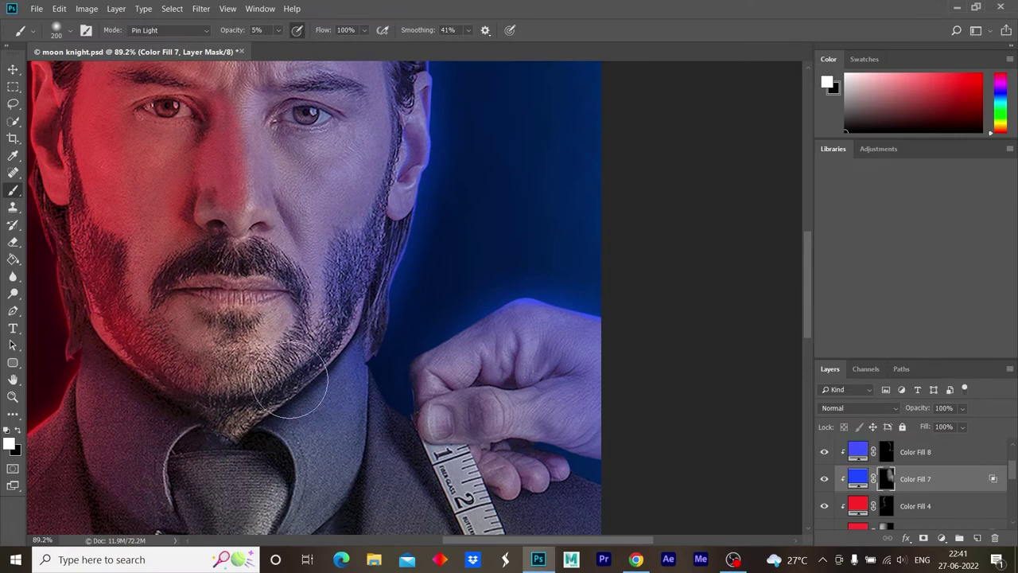
{"action": "scroll", "coordinate": [358, 334], "scroll_direction": "down", "scroll_amount": 2}
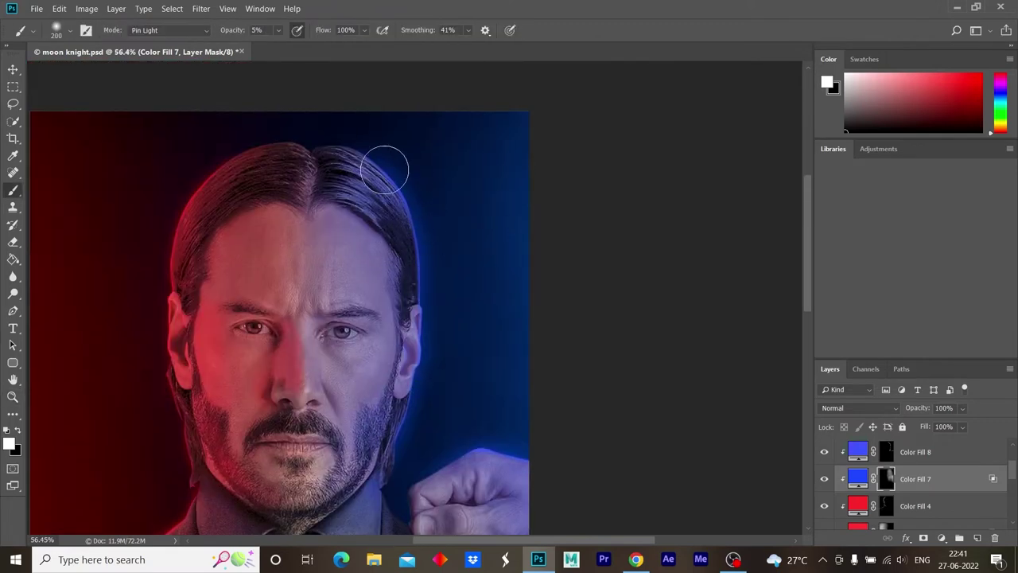
{"action": "scroll", "coordinate": [439, 256], "scroll_direction": "down", "scroll_amount": 3}
{"action": "key", "text": "z"}
{"action": "scroll", "coordinate": [471, 352], "scroll_direction": "up", "scroll_amount": 2}
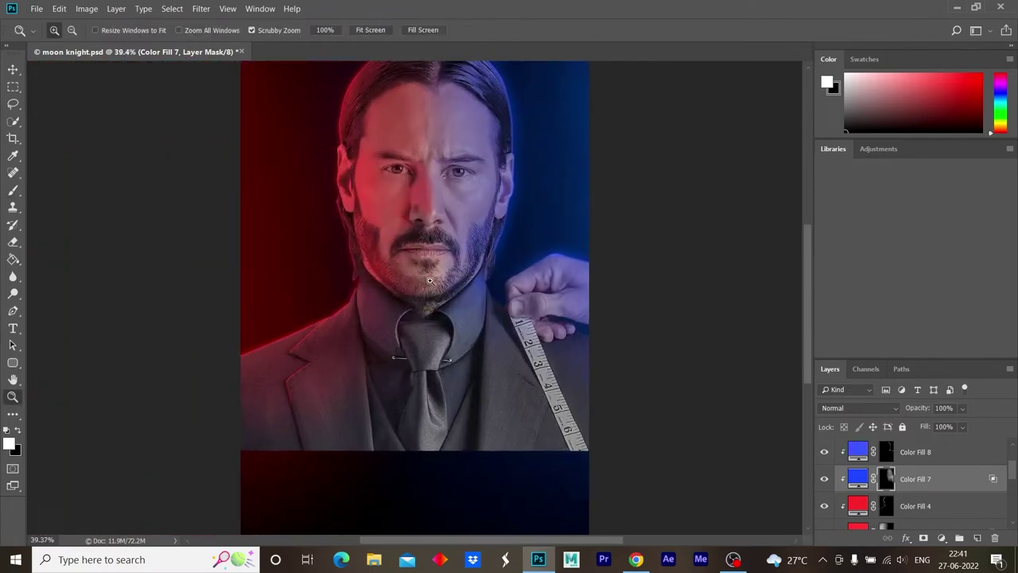
- Paint red onto the left collar on Color Fill 3's mask
{"action": "left_click", "coordinate": [531, 375], "text": "ctrl"}
{"action": "key", "text": "b"}
{"action": "scroll", "coordinate": [354, 298], "scroll_direction": "up", "scroll_amount": 5}
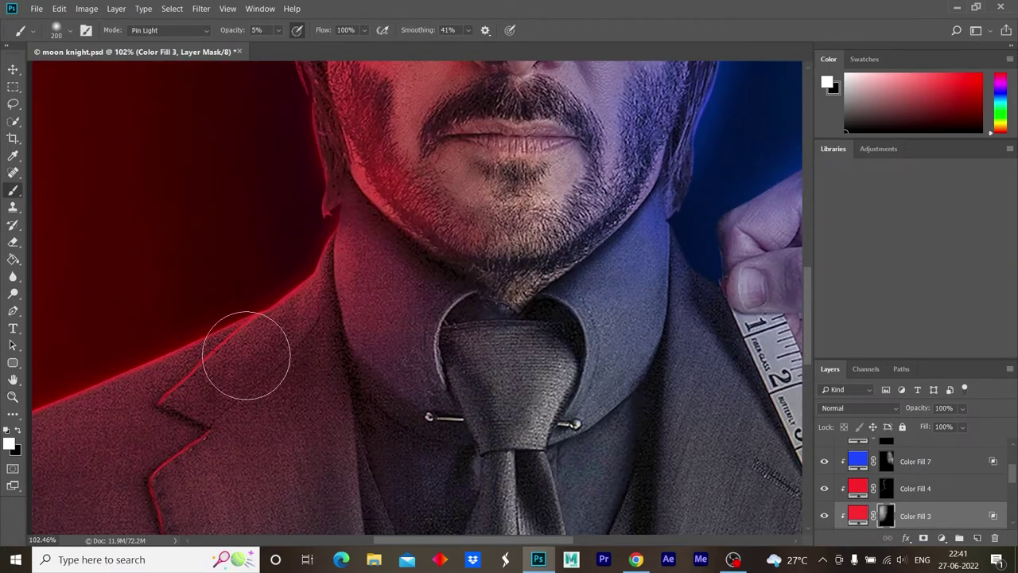
{"action": "key", "text": "z"}
{"action": "scroll", "coordinate": [268, 345], "scroll_direction": "down", "scroll_amount": 2}
{"action": "scroll", "coordinate": [452, 360], "scroll_direction": "down", "scroll_amount": 3}
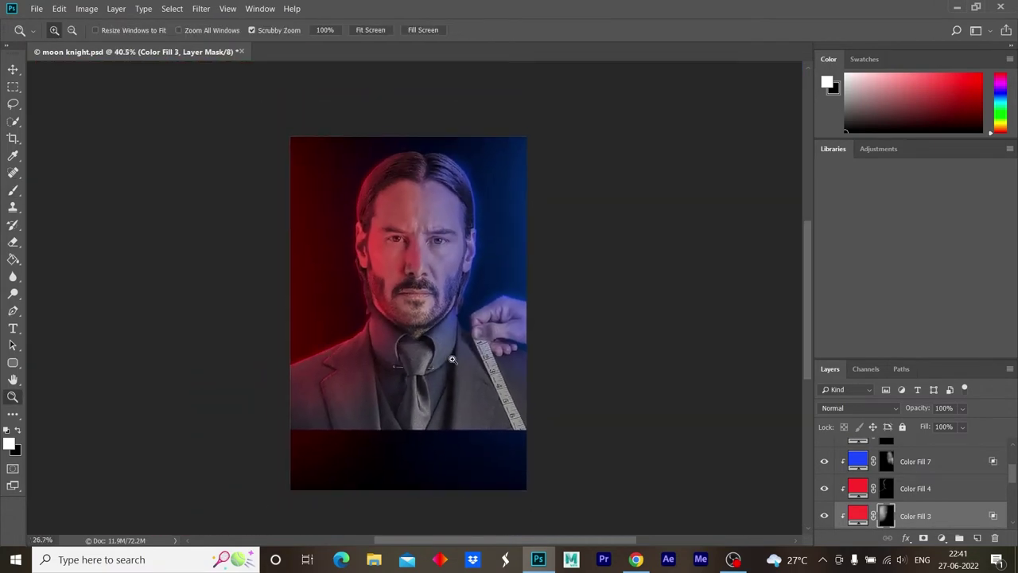
{"action": "scroll", "coordinate": [452, 360], "scroll_direction": "up", "scroll_amount": 1}
{"action": "scroll", "coordinate": [899, 486], "scroll_direction": "up", "scroll_amount": 3}
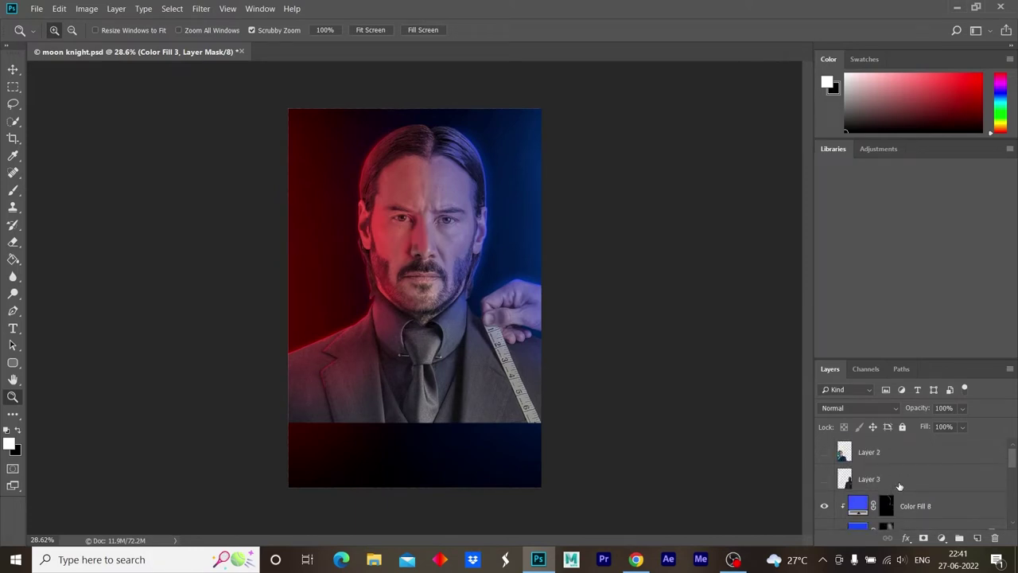
- Make Layer 3 visible to reveal the man in glasses, and zoom in on his suit
{"action": "left_click", "coordinate": [824, 479]}
{"action": "left_click", "coordinate": [824, 479]}
{"action": "left_click", "coordinate": [824, 451]}
{"action": "left_click", "coordinate": [824, 478]}
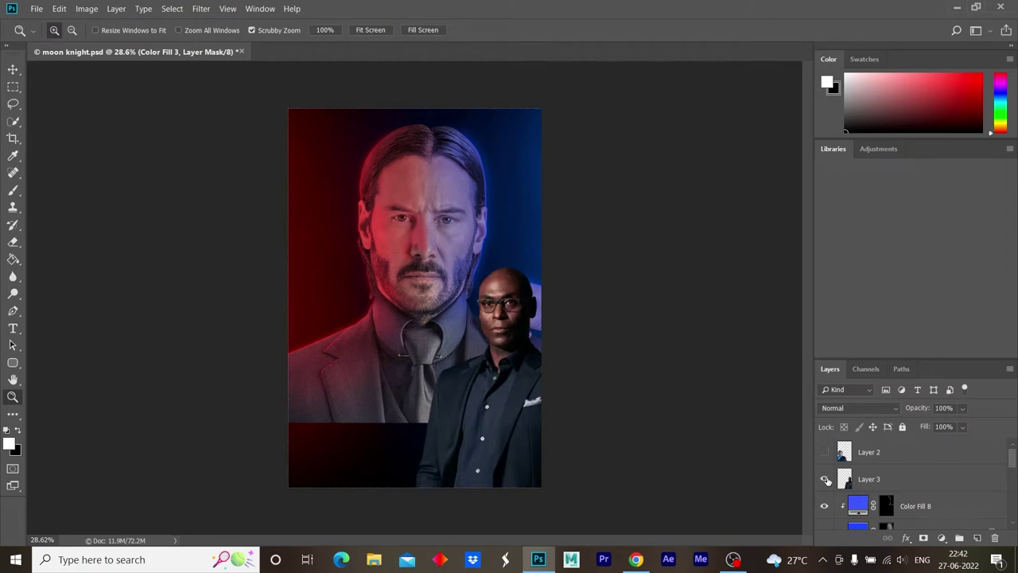
{"action": "scroll", "coordinate": [559, 381], "scroll_direction": "up", "scroll_amount": 1}
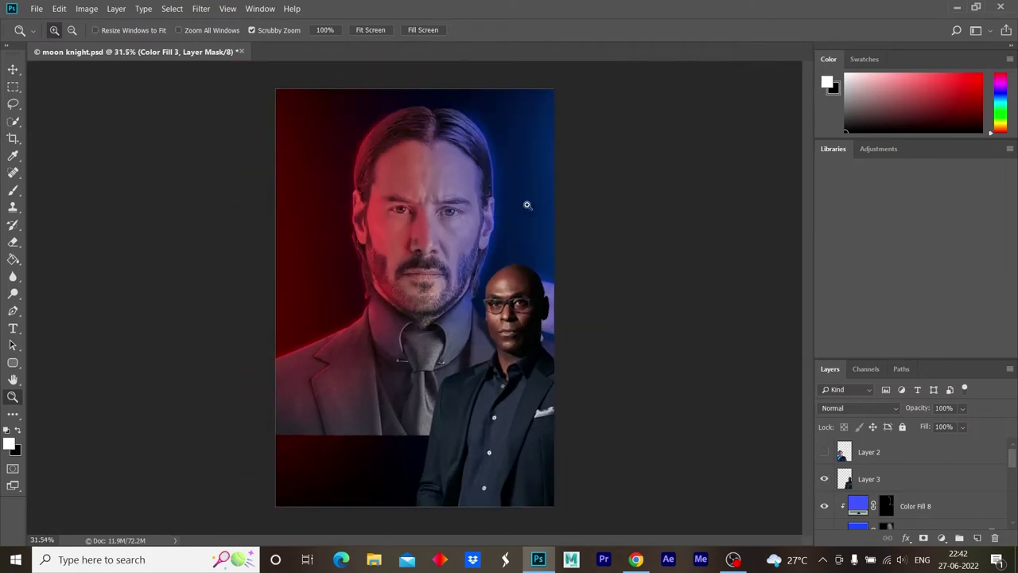
{"action": "left_click_drag", "start_coordinate": [558, 411], "coordinate": [604, 412]}
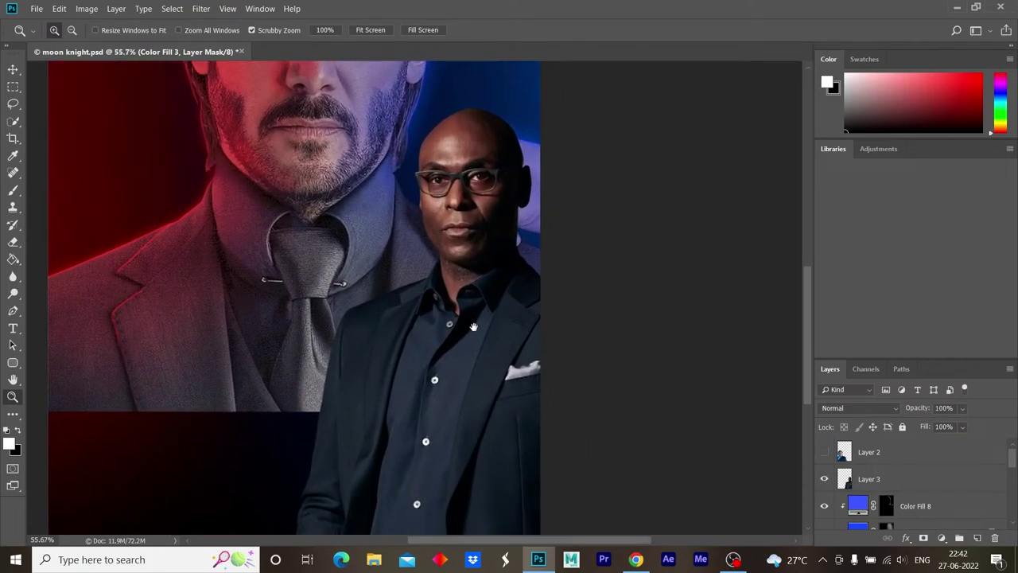
{"action": "left_click_drag", "start_coordinate": [509, 256], "coordinate": [506, 286]}
{"action": "left_click", "coordinate": [37, 9]}
- Grade Layer 3 in Camera Raw: contrast -100, highlights +24, exposure +0.90, shadows +18
{"action": "left_click", "coordinate": [200, 9]}
{"action": "left_click", "coordinate": [310, 85]}
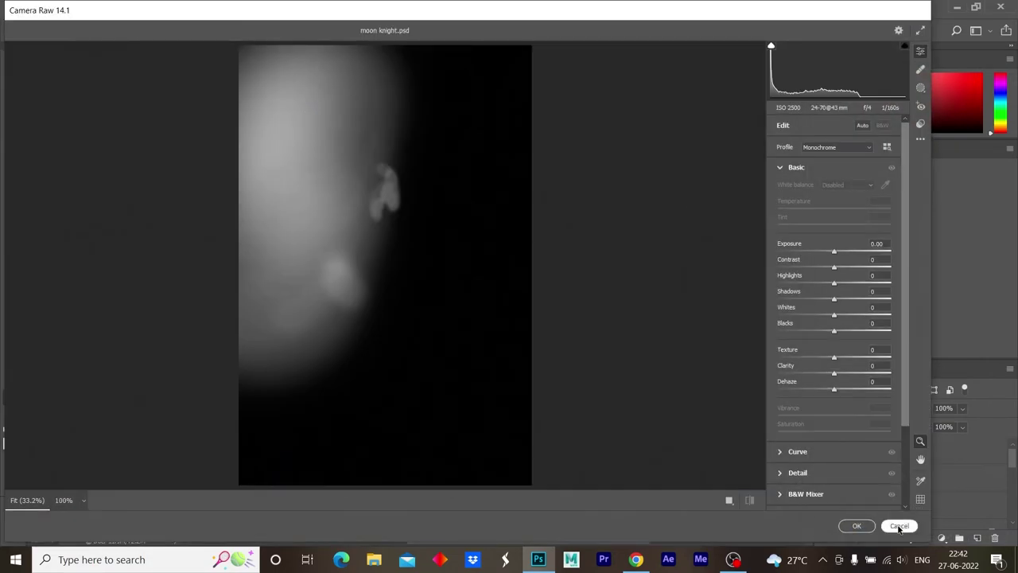
{"action": "left_click", "coordinate": [898, 526]}
{"action": "left_click", "coordinate": [889, 478]}
{"action": "left_click", "coordinate": [200, 9]}
{"action": "left_click", "coordinate": [254, 88]}
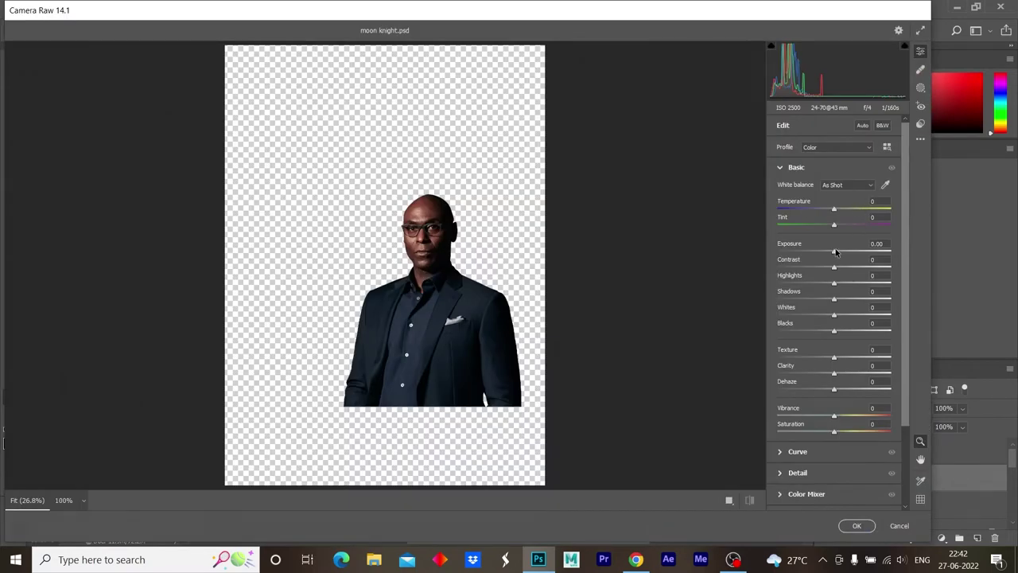
{"action": "left_click_drag", "start_coordinate": [834, 267], "coordinate": [777, 267]}
{"action": "mouse_move", "coordinate": [833, 282]}
{"action": "left_mouse_down"}
{"action": "mouse_move", "coordinate": [847, 281]}
{"action": "mouse_move", "coordinate": [826, 281]}
{"action": "mouse_move", "coordinate": [845, 251]}
{"action": "left_mouse_up"}
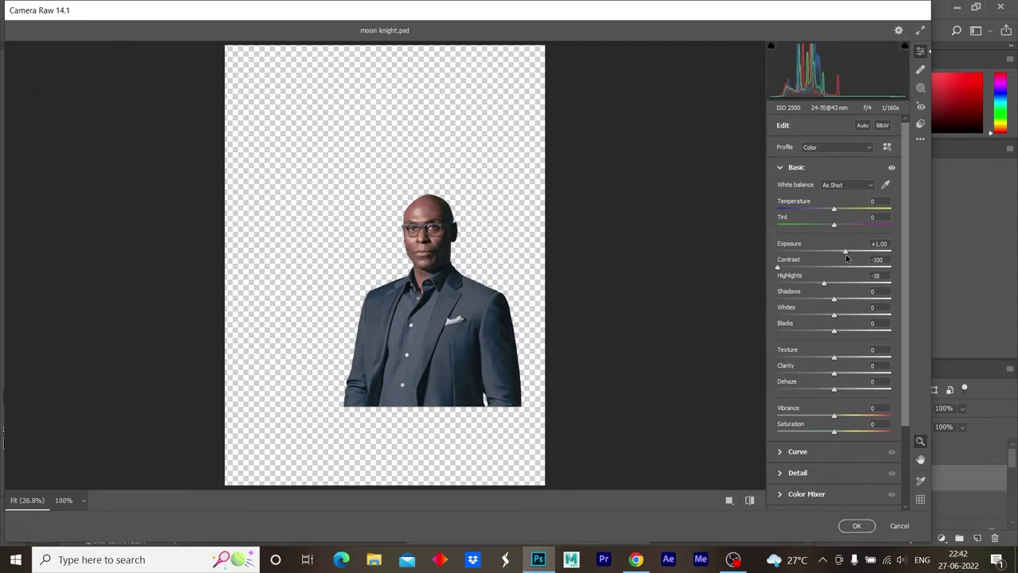
{"action": "left_click_drag", "start_coordinate": [846, 257], "coordinate": [843, 255]}
{"action": "left_click_drag", "start_coordinate": [843, 302], "coordinate": [846, 301]}
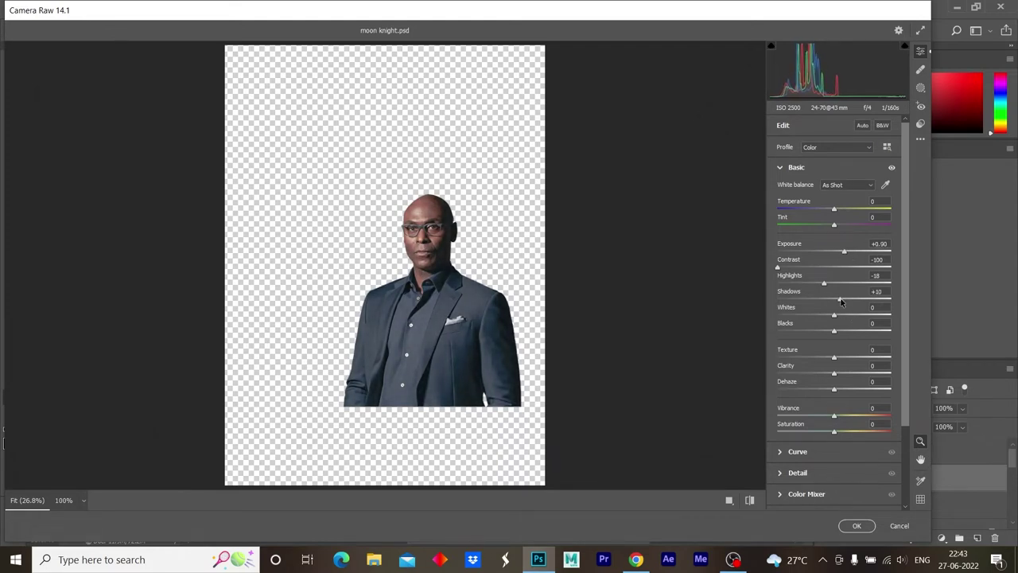
{"action": "left_click", "coordinate": [857, 525]}
{"action": "mouse_move", "coordinate": [586, 296]}
{"action": "left_mouse_down"}
{"action": "mouse_move", "coordinate": [532, 371]}
{"action": "mouse_move", "coordinate": [587, 400]}
{"action": "left_mouse_up"}
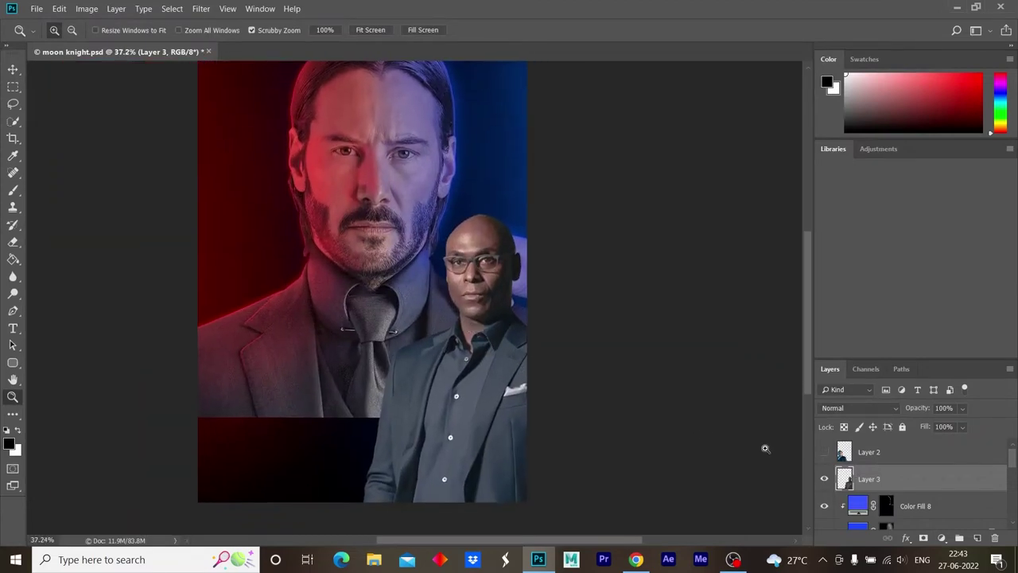
- Add a #1a4ff5 Solid Color fill clipped to the man's layer, with its mask inverted
{"action": "left_click", "coordinate": [941, 538]}
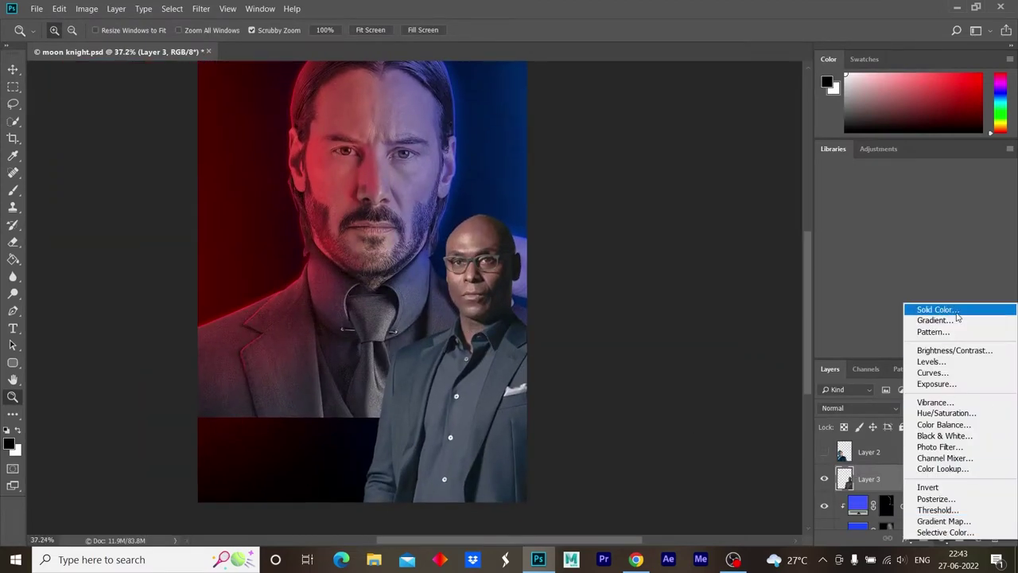
{"action": "left_click", "coordinate": [954, 309]}
{"action": "type", "text": "1a4ff5"}
{"action": "key", "text": "Return"}
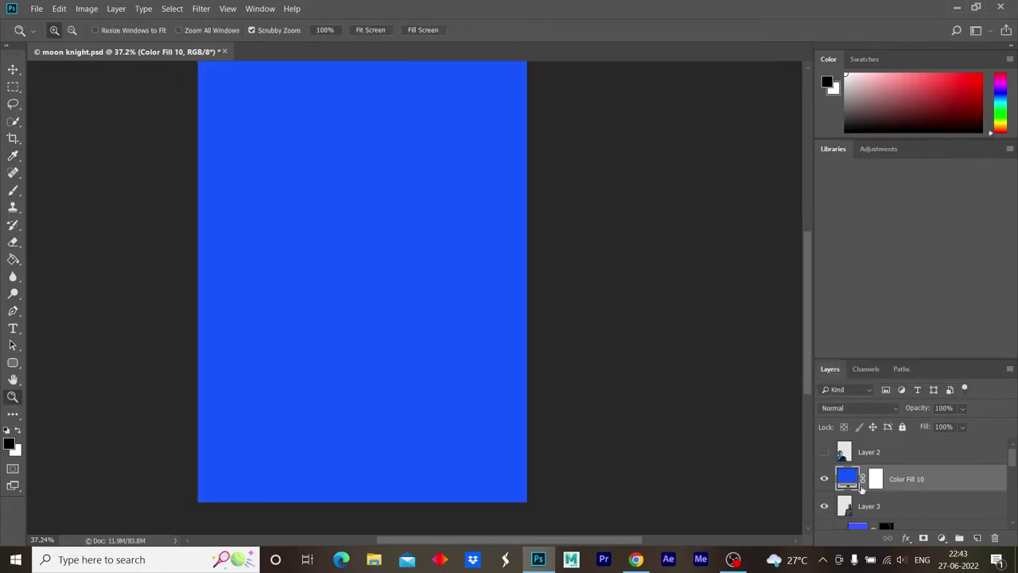
{"action": "key", "text": "ctrl+alt+g"}
{"action": "left_click", "coordinate": [886, 478]}
{"action": "key", "text": "ctrl+i"}
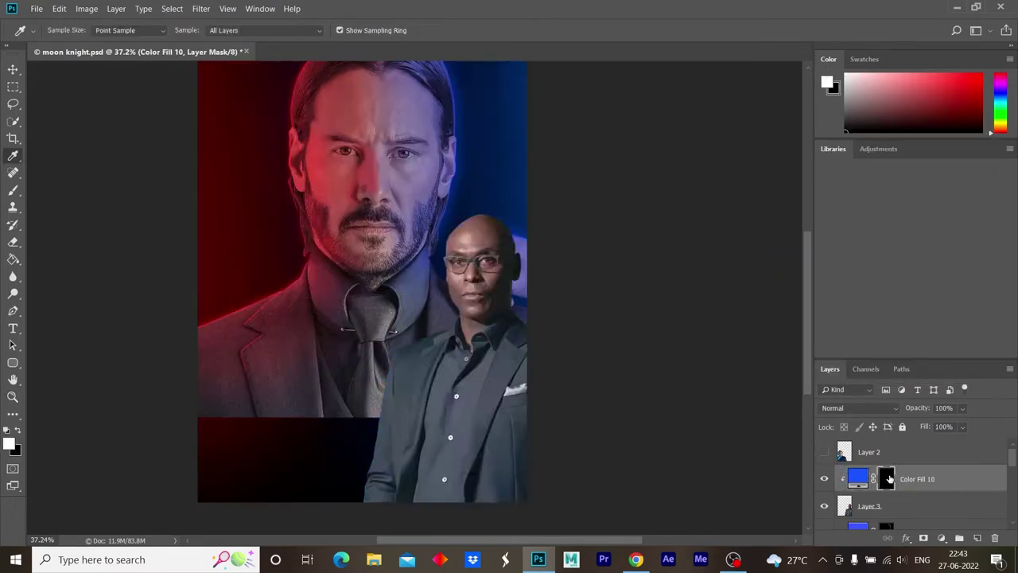
- Paint white on the mask with a 175 brush along the bald man's right shoulder
{"action": "left_click", "coordinate": [17, 449]}
{"action": "type", "text": "ffffff"}
{"action": "key", "text": "Return"}
{"action": "scroll", "coordinate": [483, 308], "scroll_direction": "up", "scroll_amount": 3}
{"action": "left_click_drag", "start_coordinate": [580, 259], "coordinate": [424, 388]}
{"action": "key", "text": "b"}
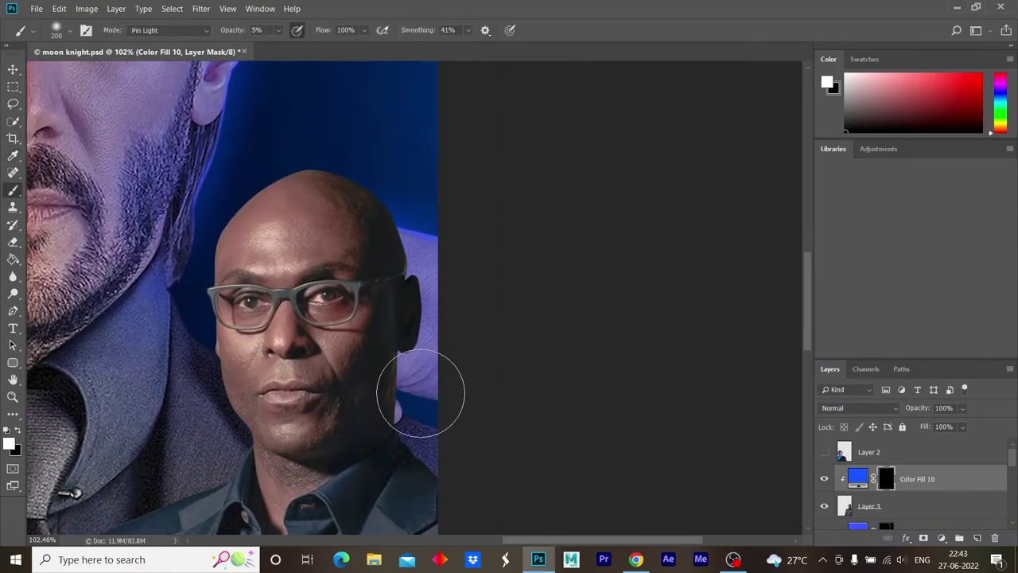
{"action": "key", "text": "bracketright"}
{"action": "key", "text": "bracketright"}
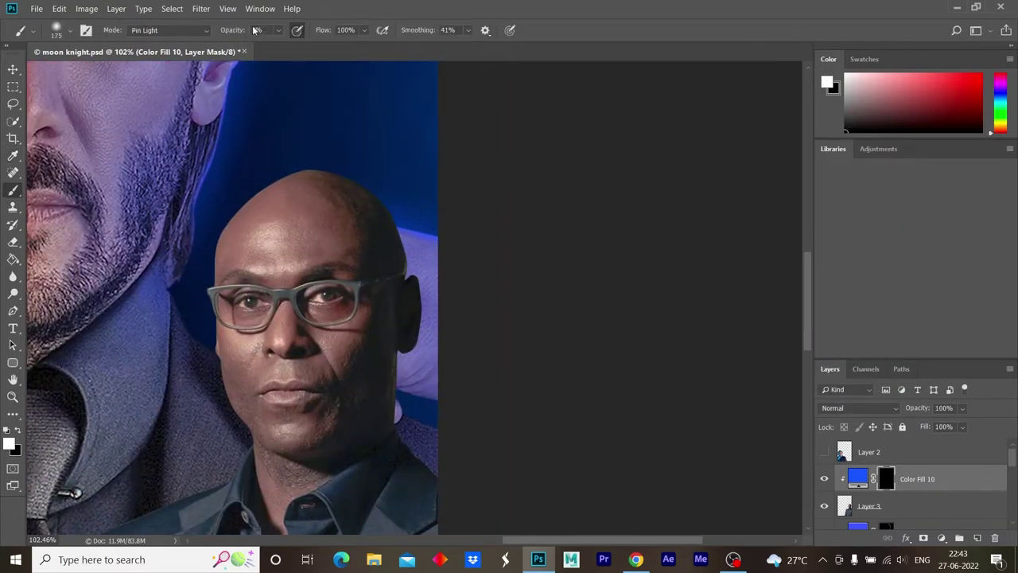
{"action": "left_click_drag", "start_coordinate": [409, 359], "coordinate": [398, 482]}
- Paint blue along the man's right side at brush size 500 and confirm Color Fill 10's blending options
{"action": "left_click_drag", "start_coordinate": [469, 291], "coordinate": [429, 291]}
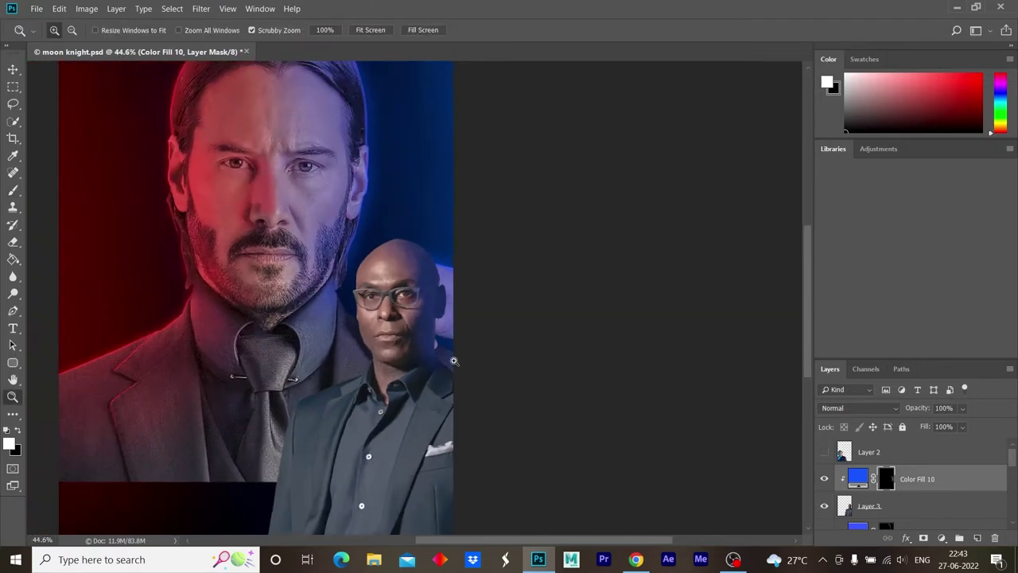
{"action": "key", "text": "bracketright"}
{"action": "key", "text": "bracketright"}
{"action": "key", "text": "bracketright"}
{"action": "key", "text": "bracketright"}
{"action": "key", "text": "bracketright"}
{"action": "scroll", "coordinate": [470, 510], "scroll_direction": "down", "scroll_amount": 3}
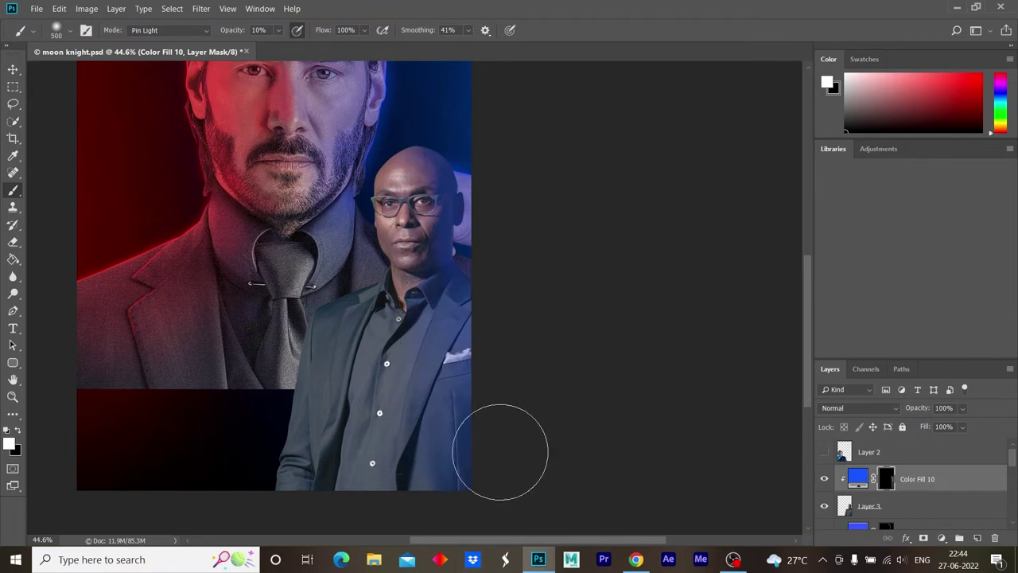
{"action": "left_click_drag", "start_coordinate": [498, 488], "coordinate": [487, 488]}
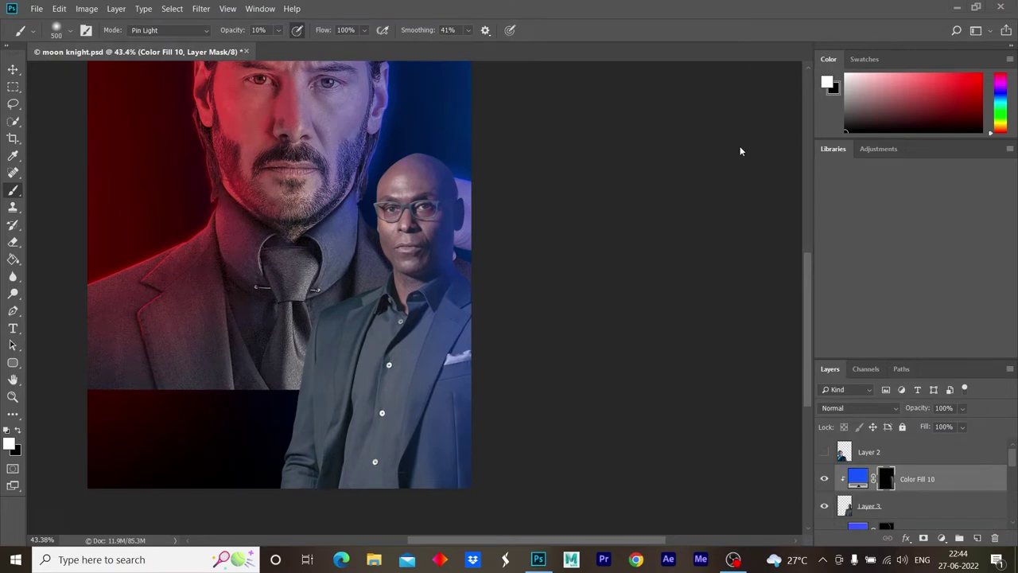
{"action": "double_click", "coordinate": [962, 482]}
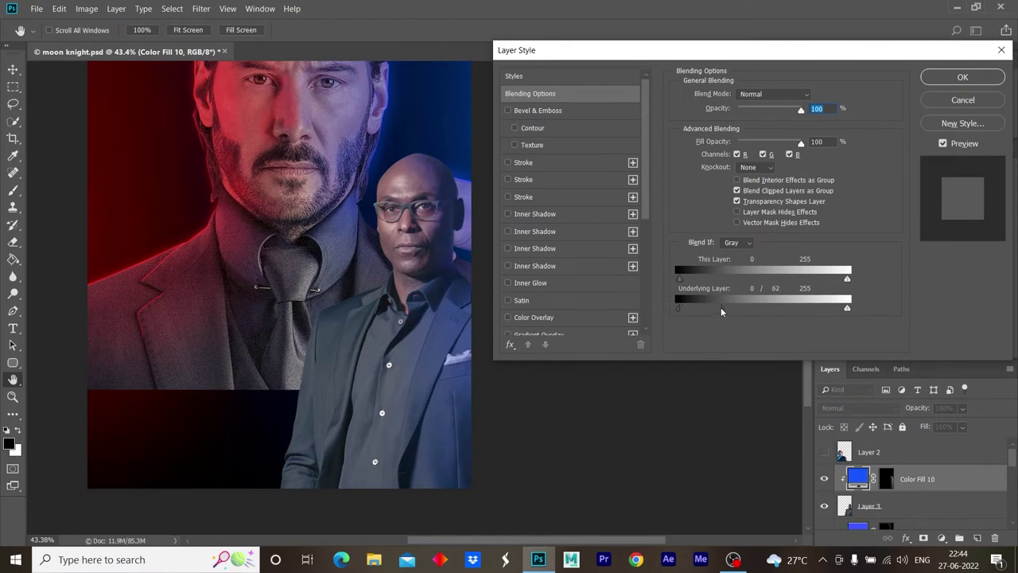
{"action": "left_click", "coordinate": [962, 77]}
- Add a light blue Color Fill 11, clipped to the man's layer with its mask inverted to black
{"action": "left_click", "coordinate": [942, 539]}
{"action": "left_click", "coordinate": [867, 299]}
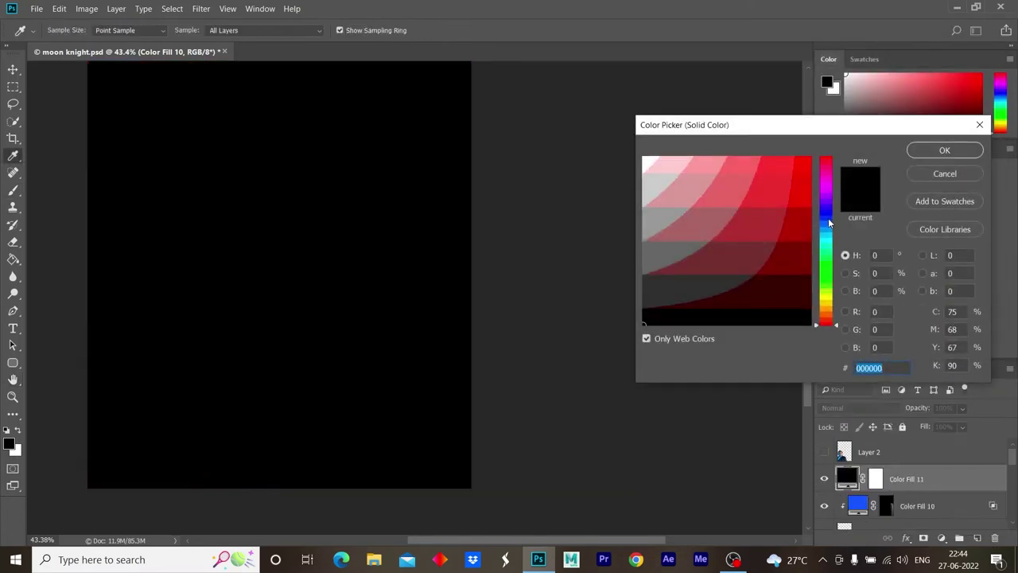
{"action": "left_click", "coordinate": [828, 224]}
{"action": "key", "text": "Return"}
{"action": "double_click", "coordinate": [847, 477]}
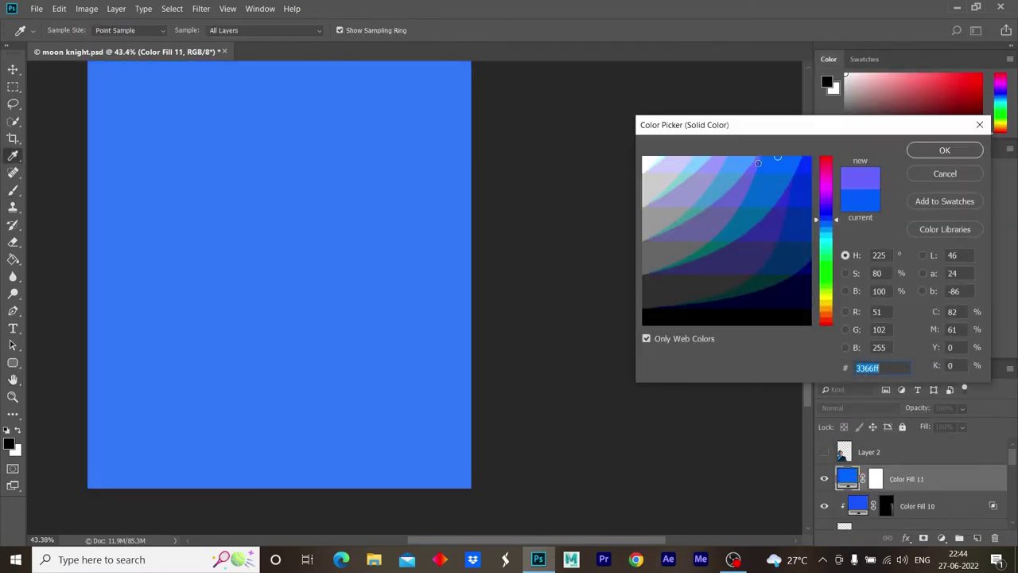
{"action": "key", "text": "Return"}
{"action": "key", "text": "ctrl+alt+g"}
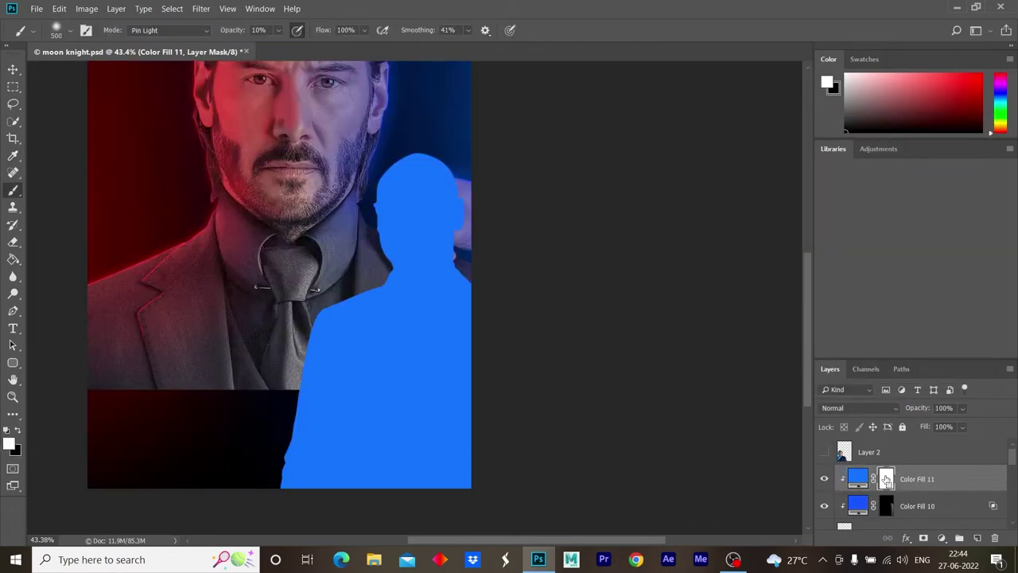
{"action": "key", "text": "ctrl+i"}
- Zoom in on the man's face and set the brush opacity to 40%
{"action": "key", "text": "z"}
{"action": "mouse_move", "coordinate": [446, 223]}
{"action": "left_mouse_down"}
{"action": "mouse_move", "coordinate": [517, 354]}
{"action": "mouse_move", "coordinate": [501, 353]}
{"action": "left_mouse_up"}
{"action": "key", "text": "b"}
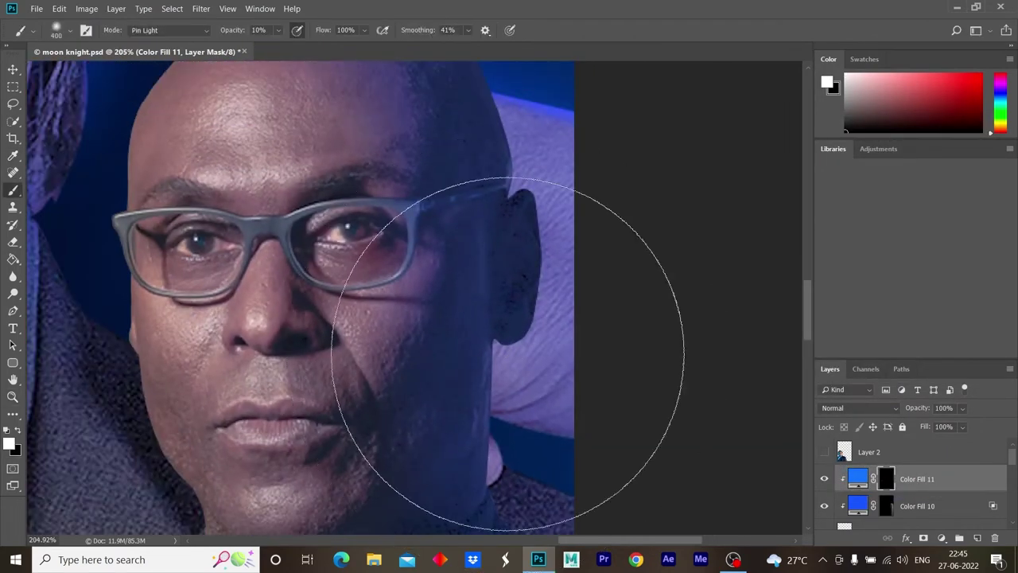
{"action": "scroll", "coordinate": [519, 355], "scroll_direction": "up", "scroll_amount": 2}
{"action": "scroll", "coordinate": [557, 466], "scroll_direction": "down", "scroll_amount": 3}
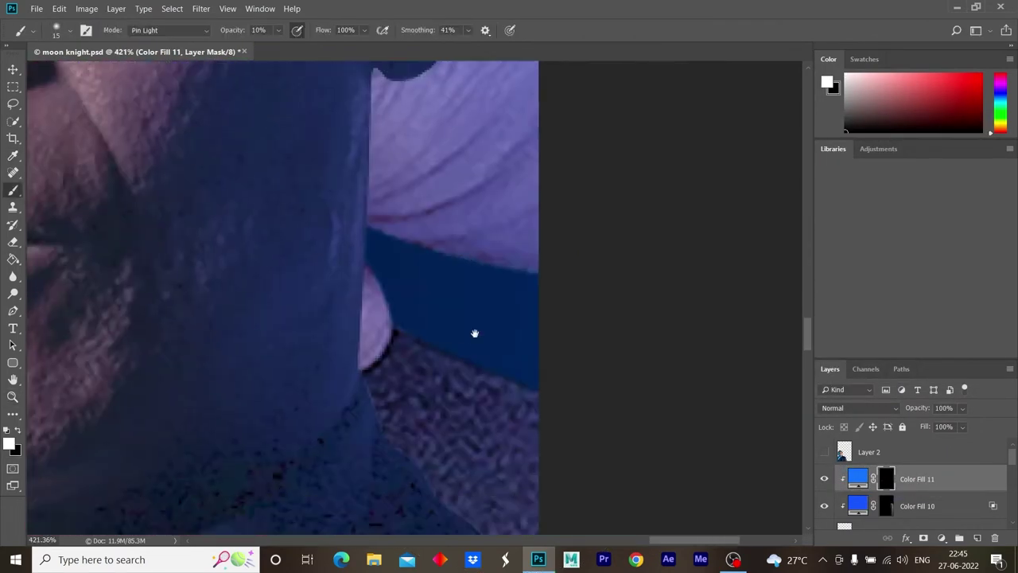
{"action": "scroll", "coordinate": [474, 334], "scroll_direction": "up", "scroll_amount": 2}
{"action": "type", "text": "40"}
{"action": "key", "text": "Return"}
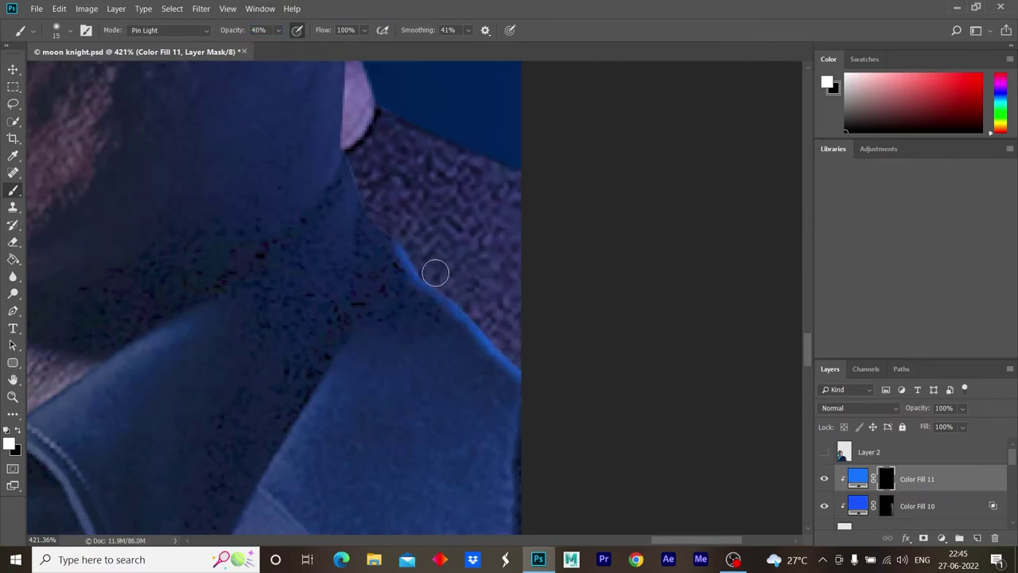
- Paint a bright blue rim up the man's neck edge on the mask
{"action": "scroll", "coordinate": [366, 212], "scroll_direction": "down", "scroll_amount": 2}
{"action": "scroll", "coordinate": [387, 150], "scroll_direction": "up", "scroll_amount": 2}
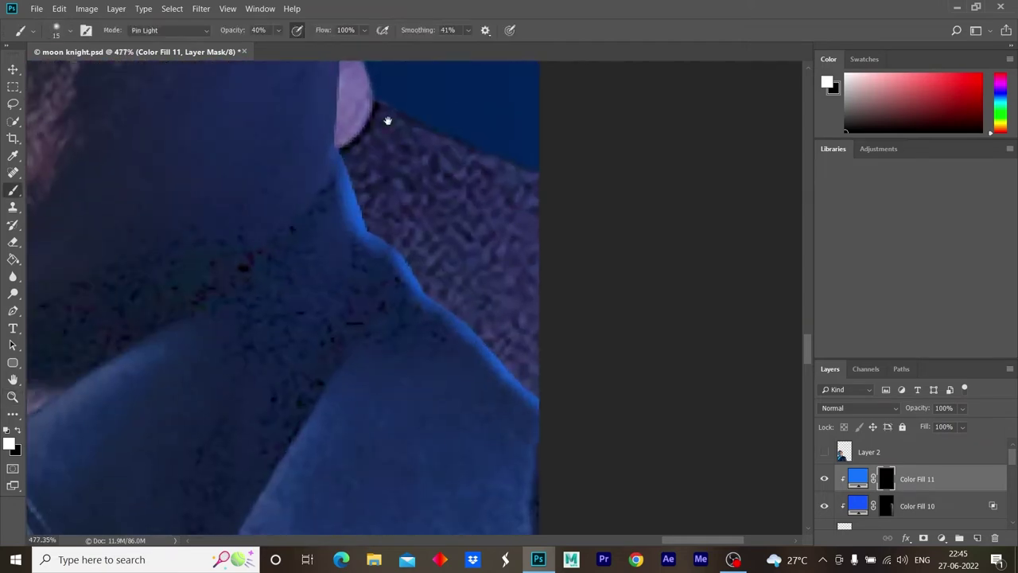
{"action": "scroll", "coordinate": [411, 211], "scroll_direction": "up", "scroll_amount": 1}
{"action": "left_click_drag", "start_coordinate": [390, 275], "coordinate": [399, 351]}
{"action": "scroll", "coordinate": [399, 351], "scroll_direction": "up", "scroll_amount": 3}
{"action": "left_click_drag", "start_coordinate": [438, 430], "coordinate": [452, 214]}
- Paint the blue rim along the ear edge
{"action": "scroll", "coordinate": [493, 341], "scroll_direction": "down", "scroll_amount": 5}
{"action": "scroll", "coordinate": [427, 334], "scroll_direction": "up", "scroll_amount": 4}
{"action": "scroll", "coordinate": [353, 375], "scroll_direction": "up", "scroll_amount": 2}
{"action": "mouse_move", "coordinate": [353, 375]}
{"action": "left_mouse_down"}
{"action": "mouse_move", "coordinate": [381, 354]}
{"action": "mouse_move", "coordinate": [440, 159]}
{"action": "left_mouse_up"}
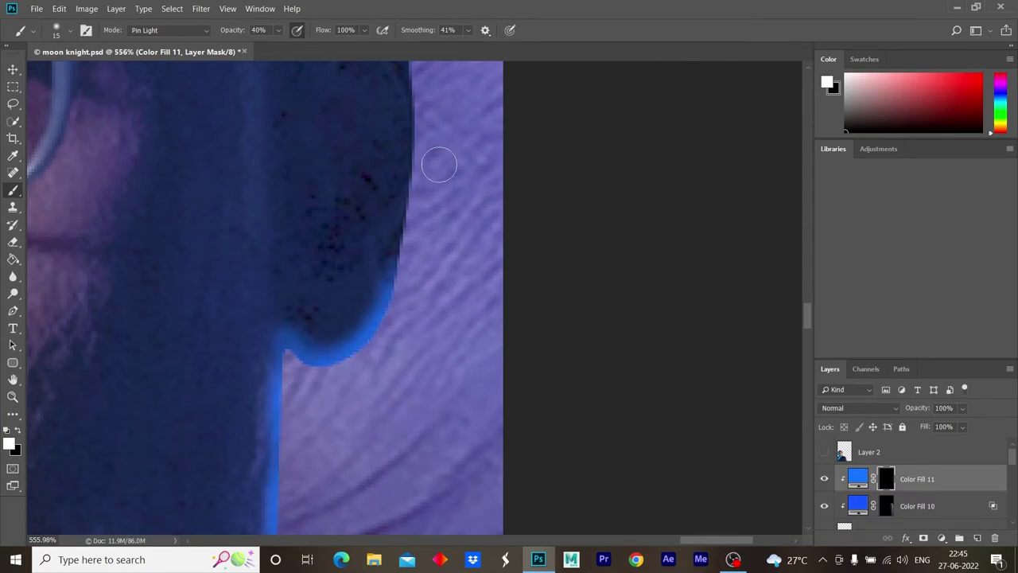
{"action": "scroll", "coordinate": [489, 352], "scroll_direction": "up", "scroll_amount": 3}
{"action": "mouse_move", "coordinate": [406, 470]}
{"action": "left_mouse_down"}
{"action": "mouse_move", "coordinate": [426, 378]}
{"action": "mouse_move", "coordinate": [432, 254]}
{"action": "mouse_move", "coordinate": [415, 316]}
{"action": "mouse_move", "coordinate": [403, 198]}
{"action": "mouse_move", "coordinate": [368, 148]}
{"action": "left_mouse_up"}
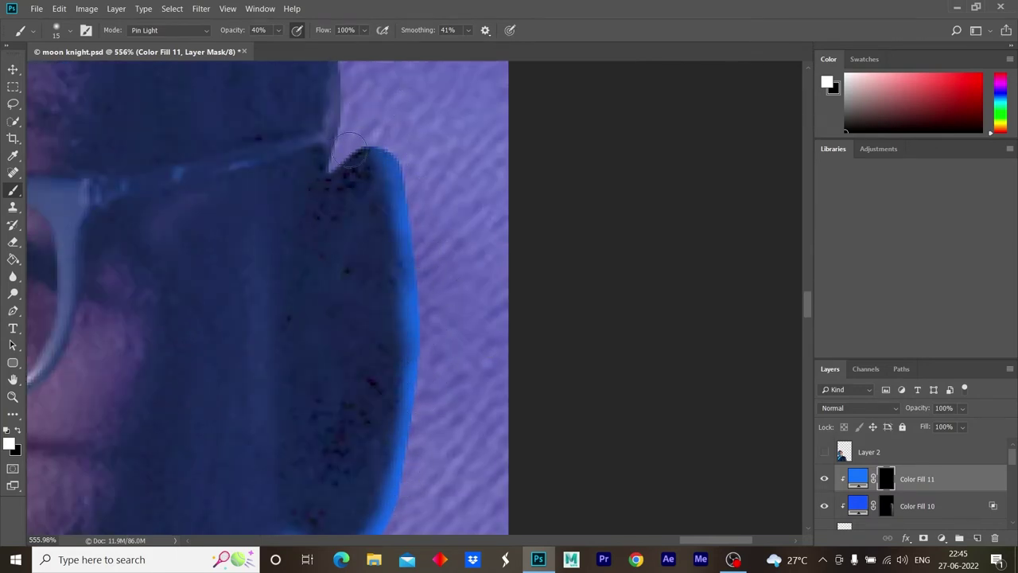
- Brighten the blue rim along the head's edge from ear to crown, redoing one stroke
{"action": "scroll", "coordinate": [463, 134], "scroll_direction": "down", "scroll_amount": 5}
{"action": "scroll", "coordinate": [445, 151], "scroll_direction": "down", "scroll_amount": 2}
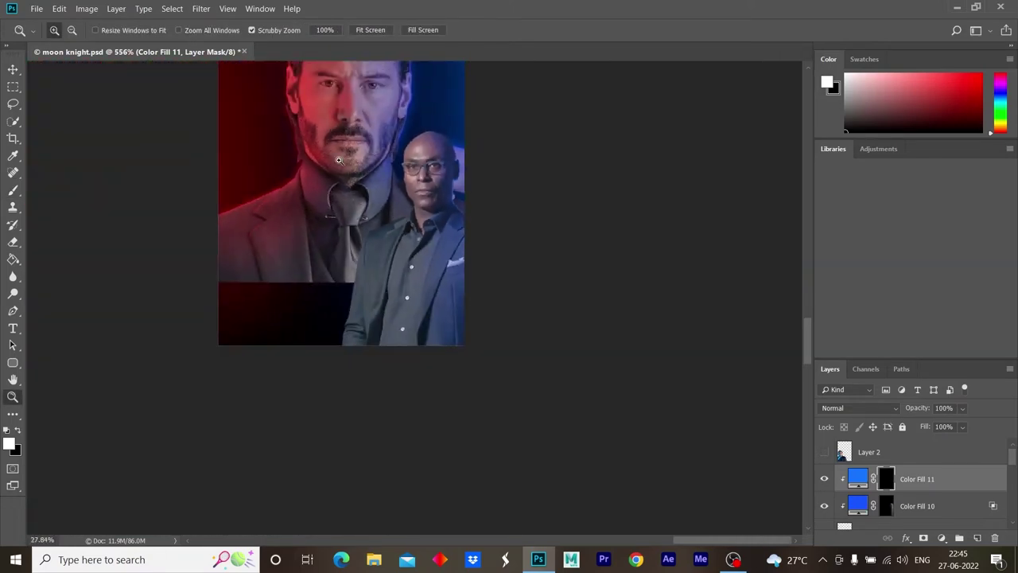
{"action": "scroll", "coordinate": [425, 167], "scroll_direction": "up", "scroll_amount": 4}
{"action": "scroll", "coordinate": [421, 318], "scroll_direction": "up", "scroll_amount": 3}
{"action": "scroll", "coordinate": [413, 334], "scroll_direction": "up", "scroll_amount": 1}
{"action": "mouse_move", "coordinate": [405, 323]}
{"action": "left_mouse_down"}
{"action": "mouse_move", "coordinate": [368, 193]}
{"action": "mouse_move", "coordinate": [420, 348]}
{"action": "mouse_move", "coordinate": [366, 191]}
{"action": "mouse_move", "coordinate": [597, 386]}
{"action": "left_mouse_up"}
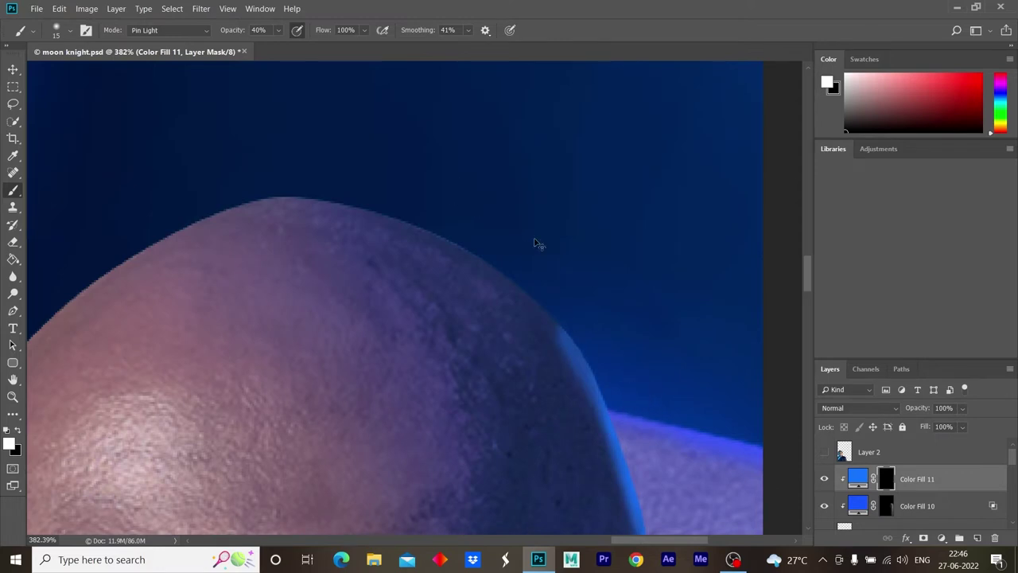
{"action": "key", "text": "ctrl+z"}
{"action": "left_click_drag", "start_coordinate": [613, 426], "coordinate": [364, 191]}
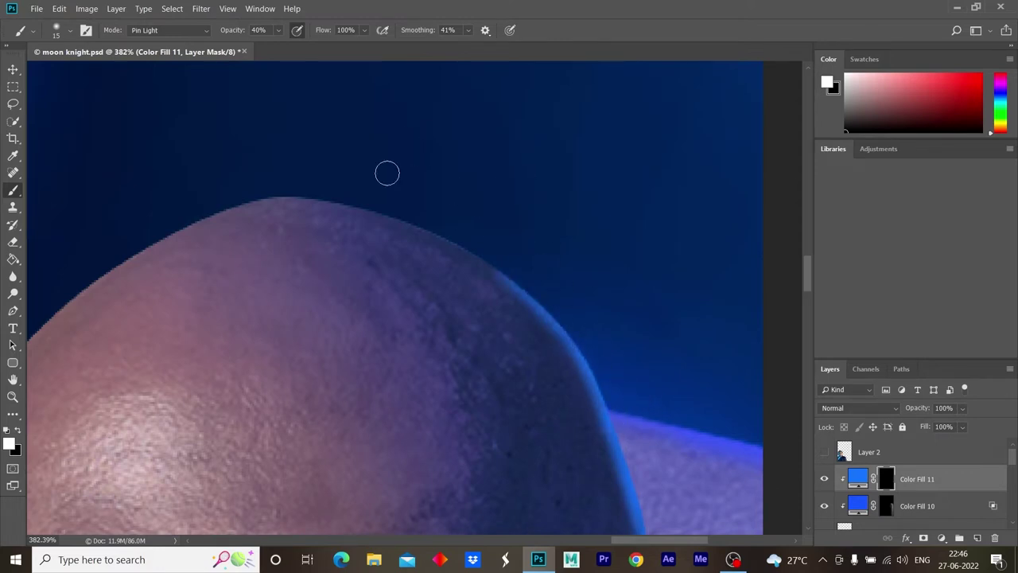
{"action": "left_click_drag", "start_coordinate": [496, 268], "coordinate": [377, 211]}
- Reset the view and zoom in on the man's collar and neck
{"action": "key", "text": "z"}
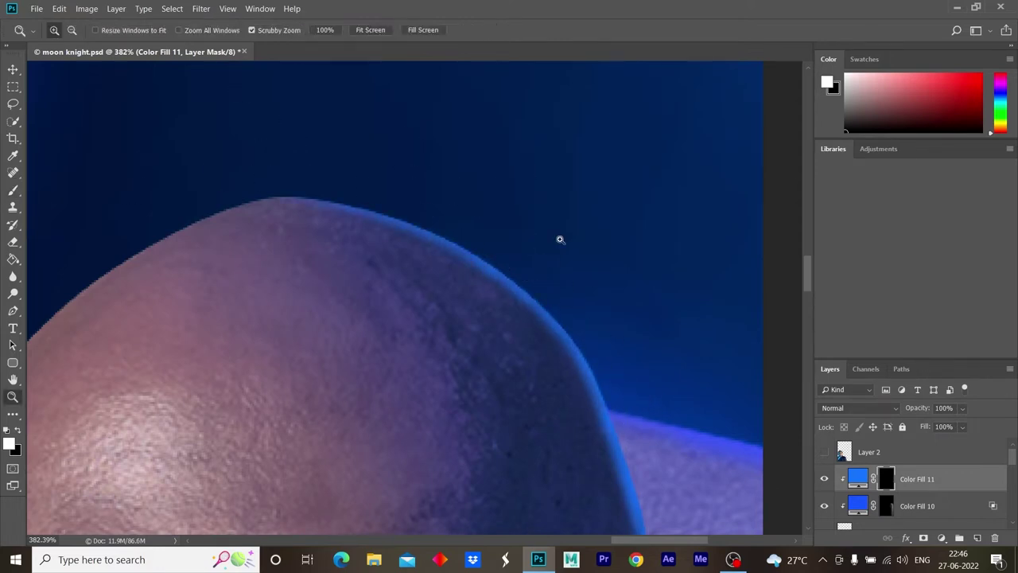
{"action": "key", "text": "ctrl+0"}
{"action": "left_click_drag", "start_coordinate": [493, 276], "coordinate": [581, 276]}
{"action": "key", "text": "b"}
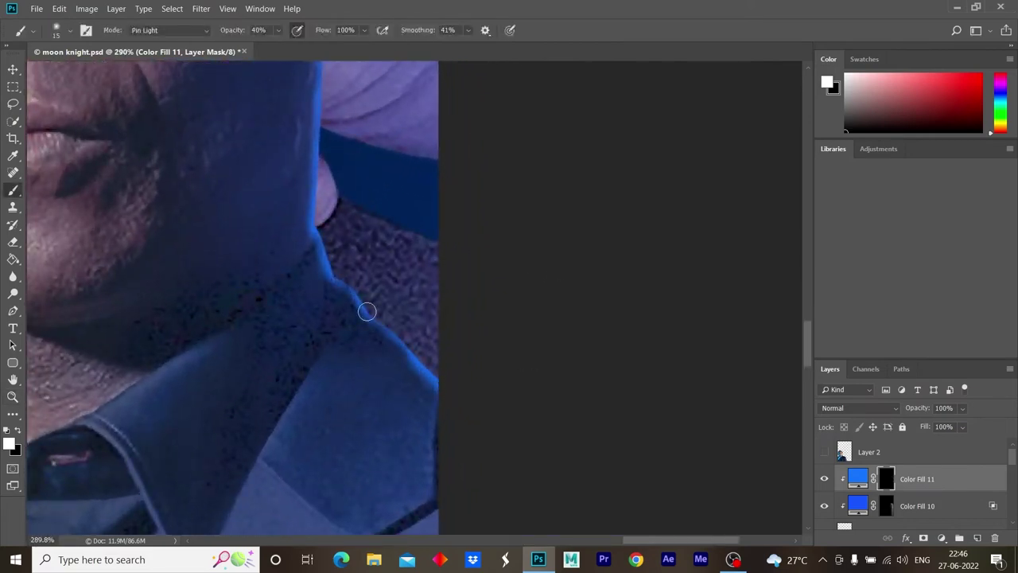
{"action": "scroll", "coordinate": [468, 300], "scroll_direction": "down", "scroll_amount": 5}
{"action": "key", "text": "z"}
{"action": "left_click_drag", "start_coordinate": [464, 347], "coordinate": [553, 336]}
{"action": "key", "text": "b"}
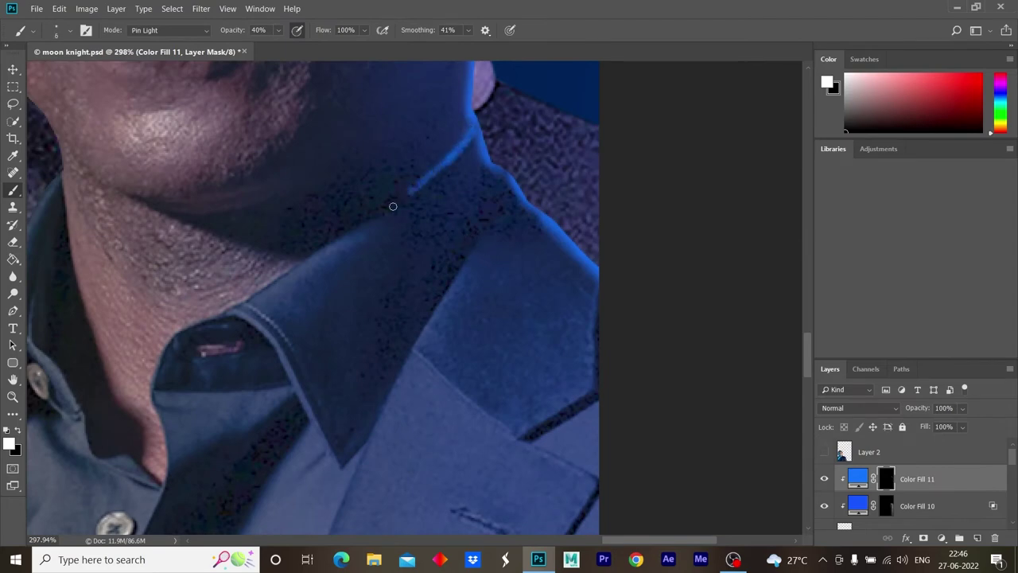
- Paint blue rim light along the dark jacket collar edge
{"action": "scroll", "coordinate": [425, 184], "scroll_direction": "down", "scroll_amount": 3}
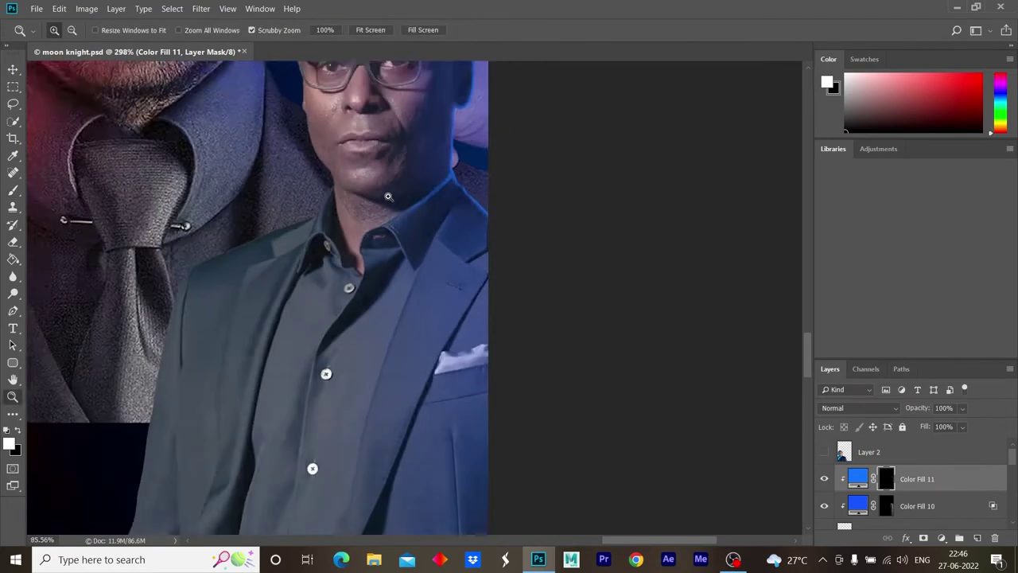
{"action": "scroll", "coordinate": [416, 211], "scroll_direction": "up", "scroll_amount": 2}
{"action": "scroll", "coordinate": [420, 297], "scroll_direction": "up", "scroll_amount": 2}
{"action": "scroll", "coordinate": [404, 288], "scroll_direction": "up", "scroll_amount": 3}
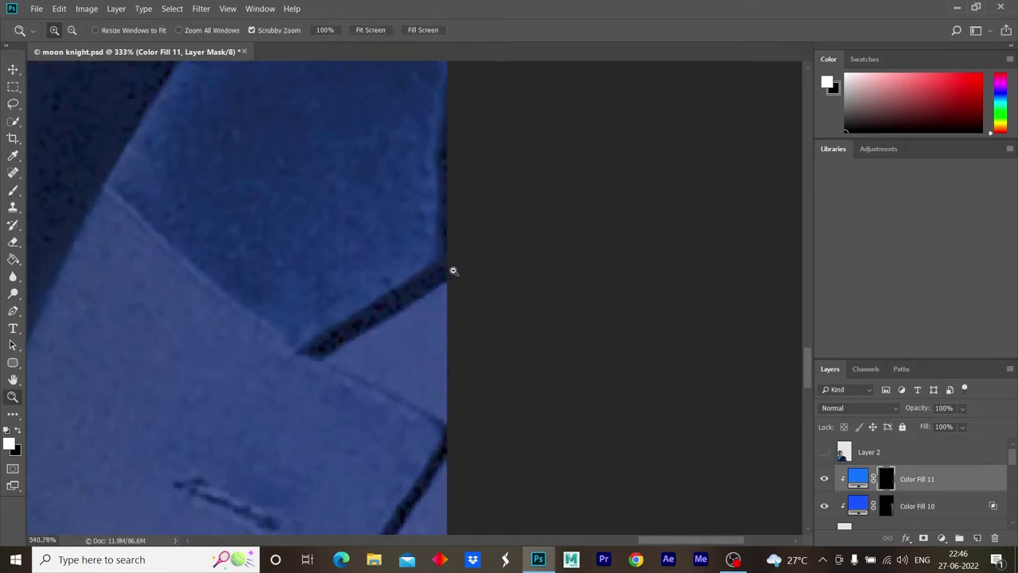
{"action": "mouse_move", "coordinate": [411, 289]}
{"action": "left_mouse_down"}
{"action": "mouse_move", "coordinate": [357, 323]}
{"action": "mouse_move", "coordinate": [450, 263]}
{"action": "mouse_move", "coordinate": [312, 350]}
{"action": "left_mouse_up"}
{"action": "left_click_drag", "start_coordinate": [442, 272], "coordinate": [325, 337]}
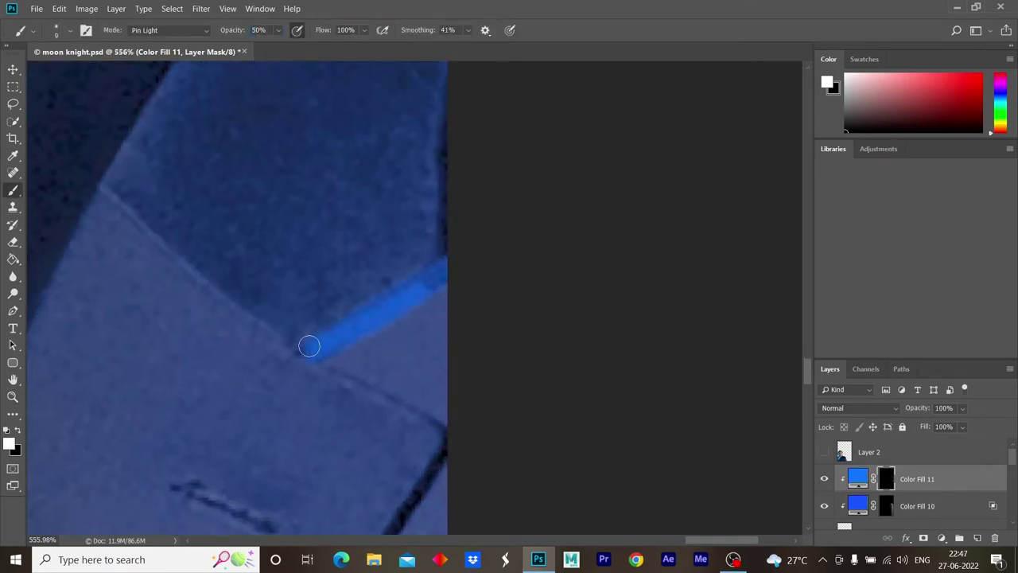
- Extend the blue glow further along the collar edge toward the shoulder
{"action": "scroll", "coordinate": [381, 318], "scroll_direction": "down", "scroll_amount": 5}
{"action": "key", "text": "z"}
{"action": "scroll", "coordinate": [455, 311], "scroll_direction": "up", "scroll_amount": 5}
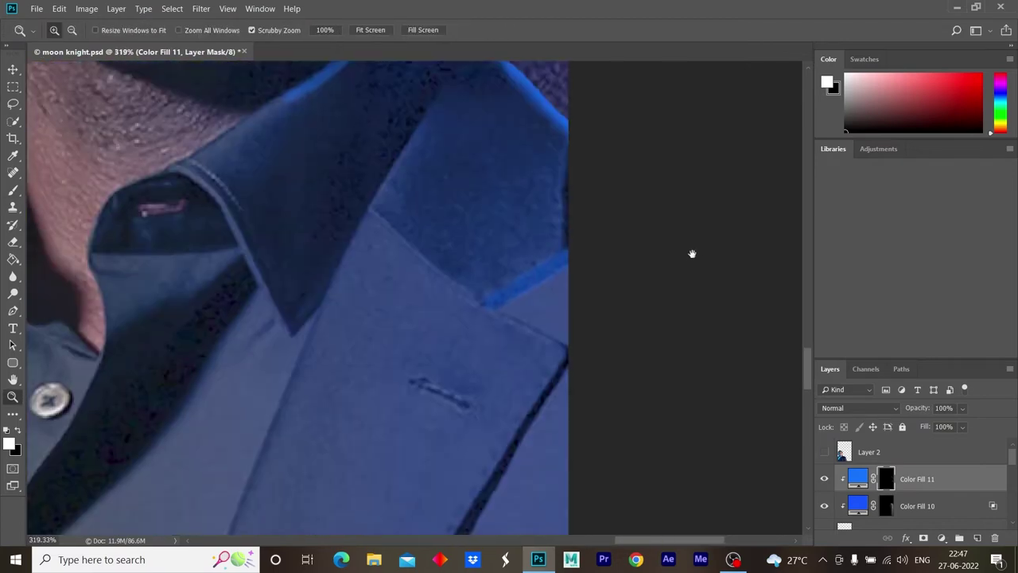
{"action": "key", "text": "b"}
{"action": "left_click_drag", "start_coordinate": [443, 300], "coordinate": [516, 268]}
{"action": "key", "text": "z"}
{"action": "scroll", "coordinate": [442, 313], "scroll_direction": "down", "scroll_amount": 5}
{"action": "scroll", "coordinate": [442, 312], "scroll_direction": "up", "scroll_amount": 2}
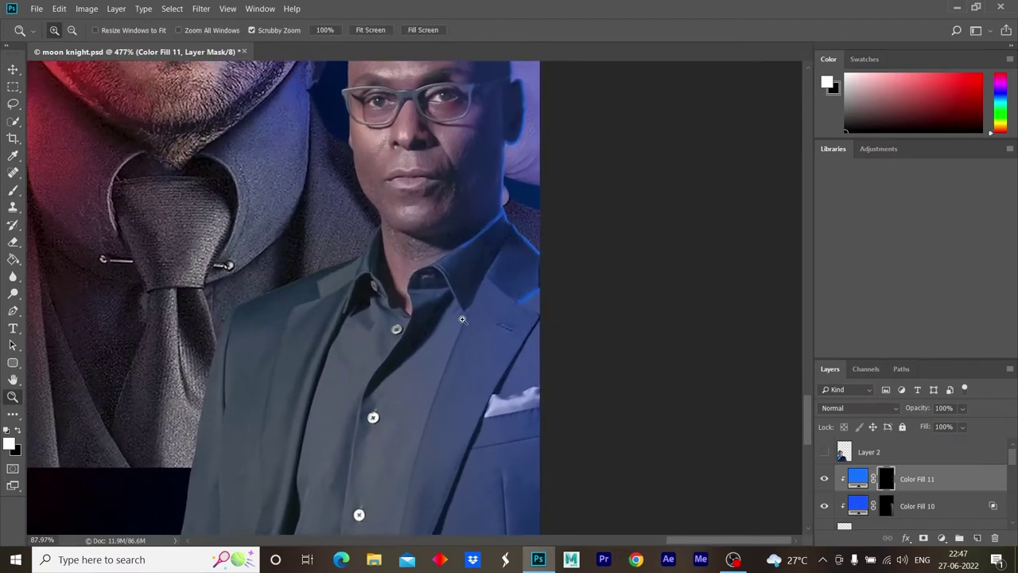
{"action": "scroll", "coordinate": [446, 318], "scroll_direction": "down", "scroll_amount": 3}
{"action": "key", "text": "b"}
{"action": "scroll", "coordinate": [449, 330], "scroll_direction": "up", "scroll_amount": 2}
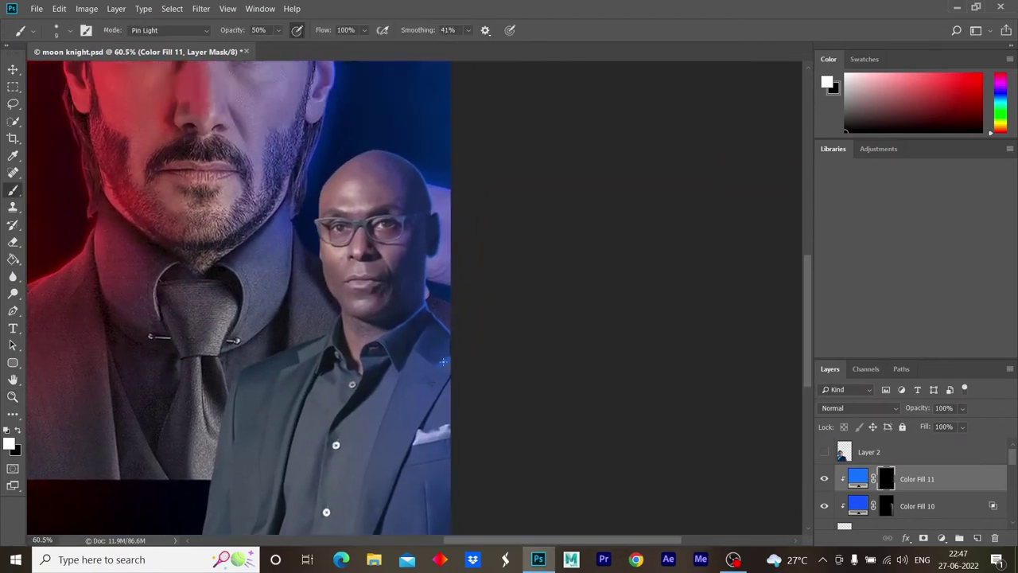
{"action": "scroll", "coordinate": [463, 242], "scroll_direction": "up", "scroll_amount": 1}
{"action": "scroll", "coordinate": [900, 480], "scroll_direction": "down", "scroll_amount": 1}
{"action": "left_click", "coordinate": [914, 506]}
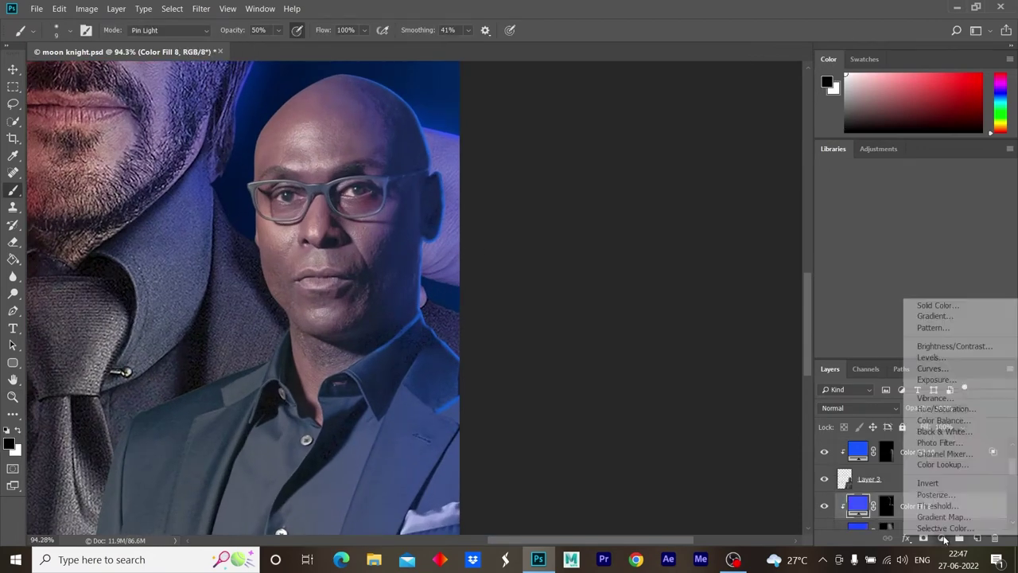
- Add a purple Color Fill 12 layer and invert its mask to hide the fill
{"action": "left_click", "coordinate": [941, 537]}
{"action": "left_click", "coordinate": [931, 309]}
{"action": "left_click", "coordinate": [772, 156]}
{"action": "left_click", "coordinate": [944, 151]}
{"action": "key", "text": "x"}
{"action": "key", "text": "ctrl+i"}
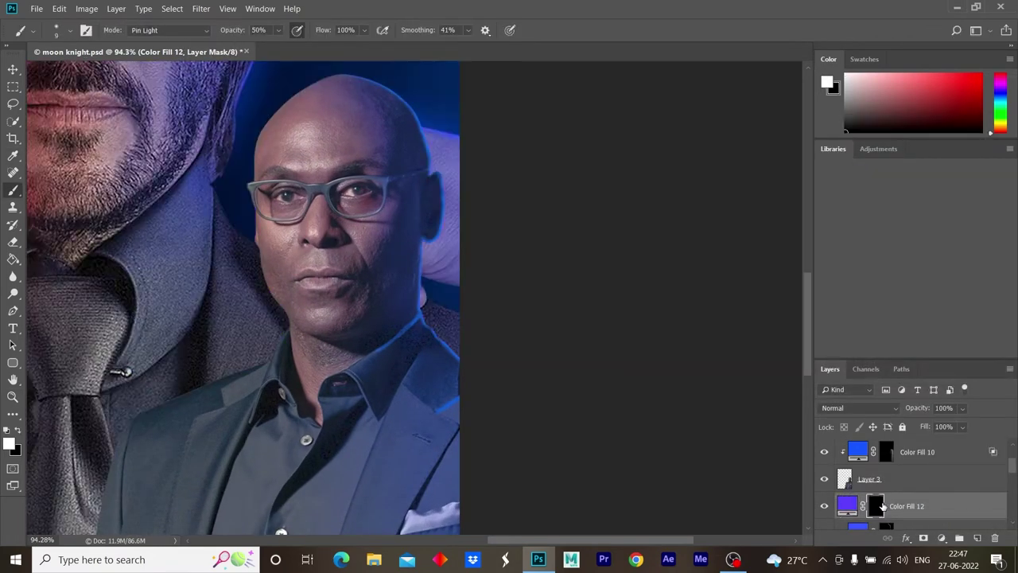
- Set the brush to low opacity and size 125 for subtle strokes
{"action": "key", "text": "bracketright"}
{"action": "key", "text": "bracketright"}
{"action": "key", "text": "bracketright"}
{"action": "key", "text": "bracketright"}
{"action": "key", "text": "bracketright"}
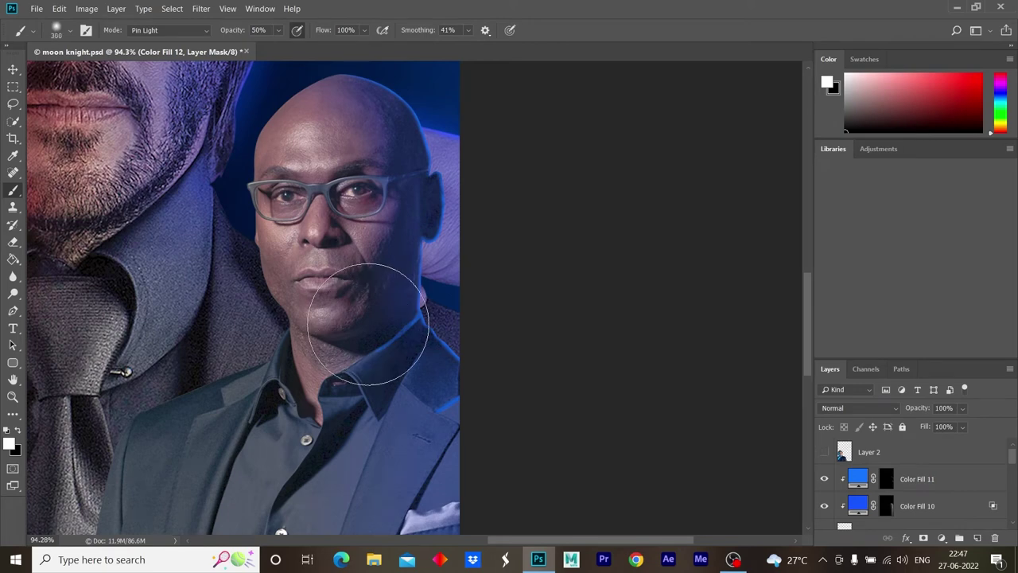
{"action": "key", "text": "bracketright"}
{"action": "key", "text": "bracketright"}
{"action": "key", "text": "bracketright"}
{"action": "scroll", "coordinate": [362, 314], "scroll_direction": "up", "scroll_amount": 5}
{"action": "key", "text": "1"}
{"action": "key", "text": "bracketleft"}
{"action": "key", "text": "bracketleft"}
{"action": "key", "text": "bracketleft"}
- Paint a faint purple tone near the collar and darken the neck below the jaw
{"action": "left_click_drag", "start_coordinate": [434, 408], "coordinate": [495, 454]}
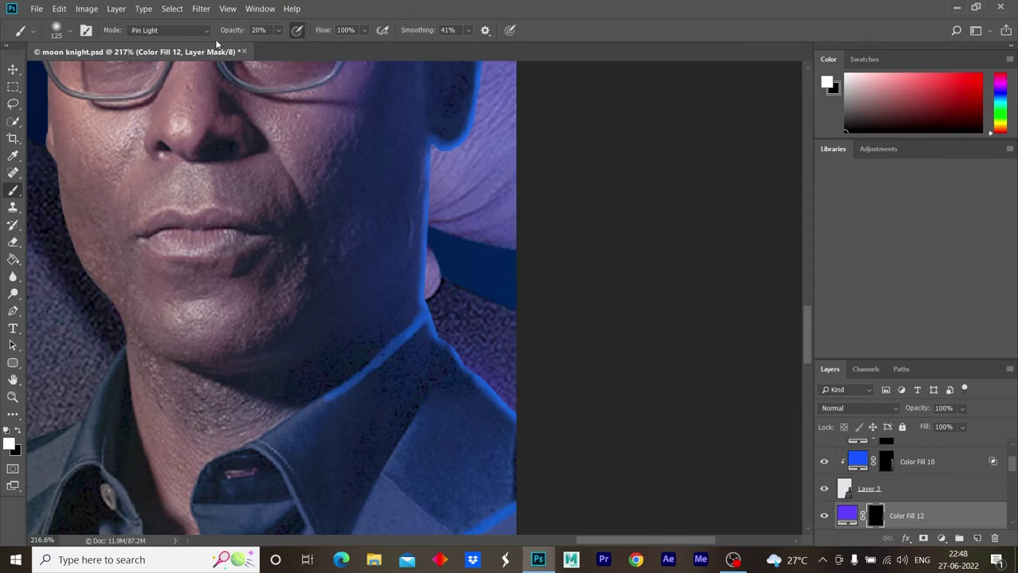
{"action": "mouse_move", "coordinate": [409, 375]}
{"action": "left_mouse_down"}
{"action": "mouse_move", "coordinate": [374, 174]}
{"action": "mouse_move", "coordinate": [363, 193]}
{"action": "mouse_move", "coordinate": [370, 263]}
{"action": "left_mouse_up"}
{"action": "scroll", "coordinate": [378, 345], "scroll_direction": "down", "scroll_amount": 5, "text": "alt"}
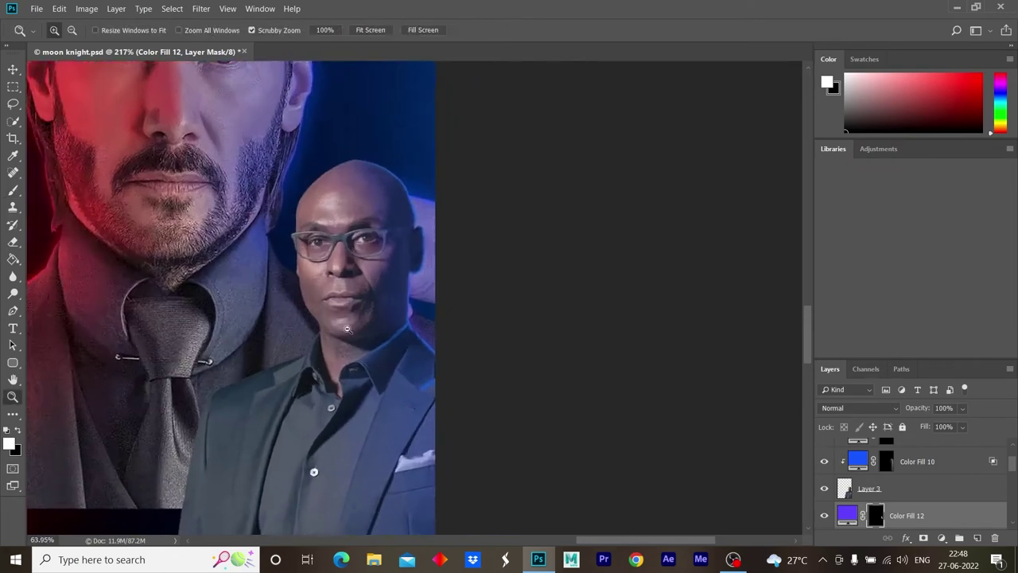
{"action": "scroll", "coordinate": [470, 252], "scroll_direction": "up", "scroll_amount": 7, "text": "alt"}
{"action": "scroll", "coordinate": [397, 283], "scroll_direction": "up", "scroll_amount": 3}
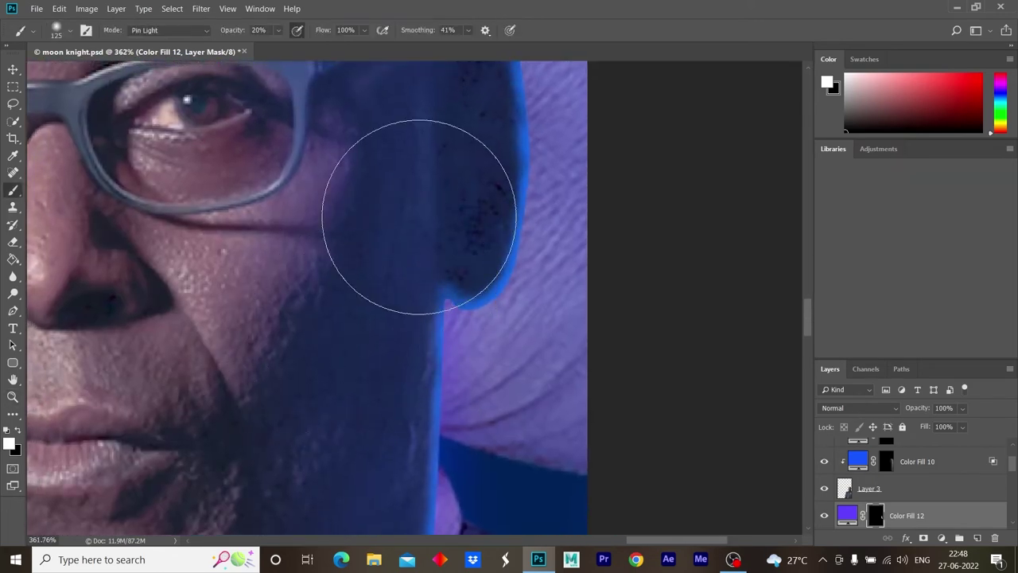
{"action": "scroll", "coordinate": [405, 239], "scroll_direction": "up", "scroll_amount": 3}
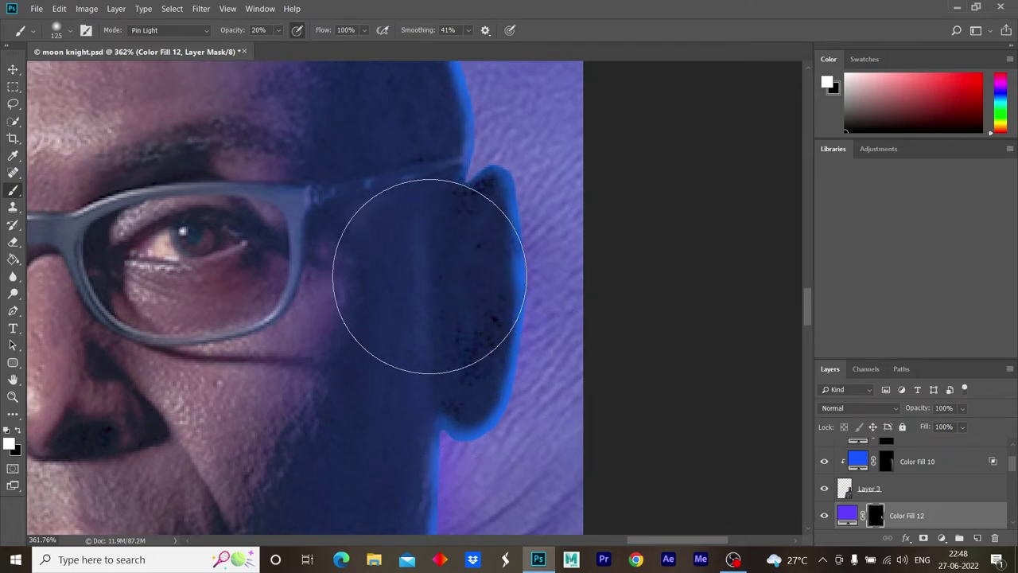
- Darken the skin along the head's edge, then zoom out to the whole poster
{"action": "key", "text": "z"}
{"action": "mouse_move", "coordinate": [420, 319]}
{"action": "left_mouse_down"}
{"action": "mouse_move", "coordinate": [329, 336]}
{"action": "mouse_move", "coordinate": [398, 284]}
{"action": "left_mouse_up"}
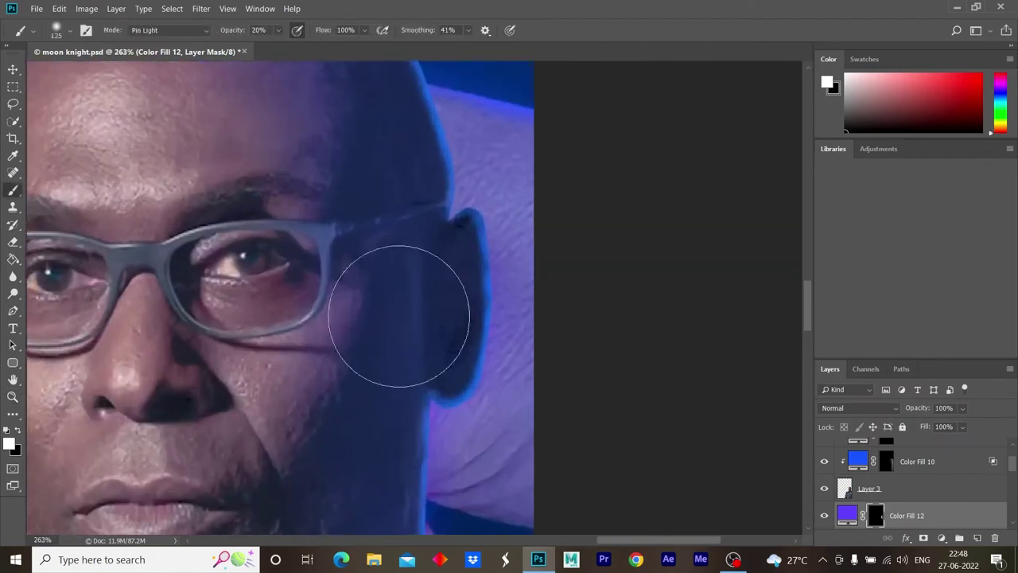
{"action": "scroll", "coordinate": [291, 183], "scroll_direction": "up", "scroll_amount": 5}
{"action": "mouse_move", "coordinate": [320, 198]}
{"action": "left_mouse_down"}
{"action": "mouse_move", "coordinate": [369, 214]}
{"action": "mouse_move", "coordinate": [420, 324]}
{"action": "mouse_move", "coordinate": [527, 274]}
{"action": "left_mouse_up"}
{"action": "key", "text": "z"}
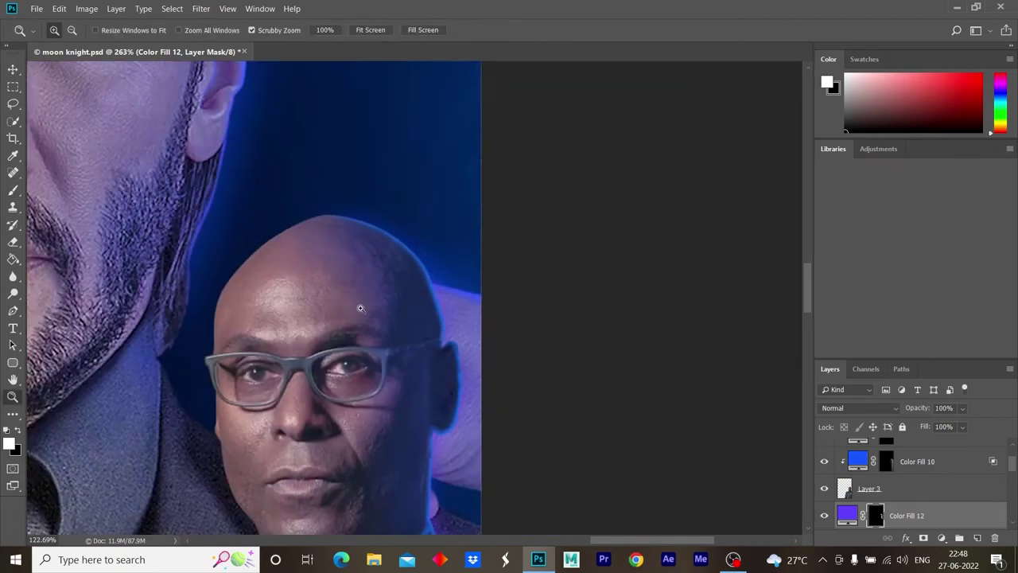
{"action": "scroll", "coordinate": [509, 286], "scroll_direction": "down", "scroll_amount": 3, "text": "alt"}
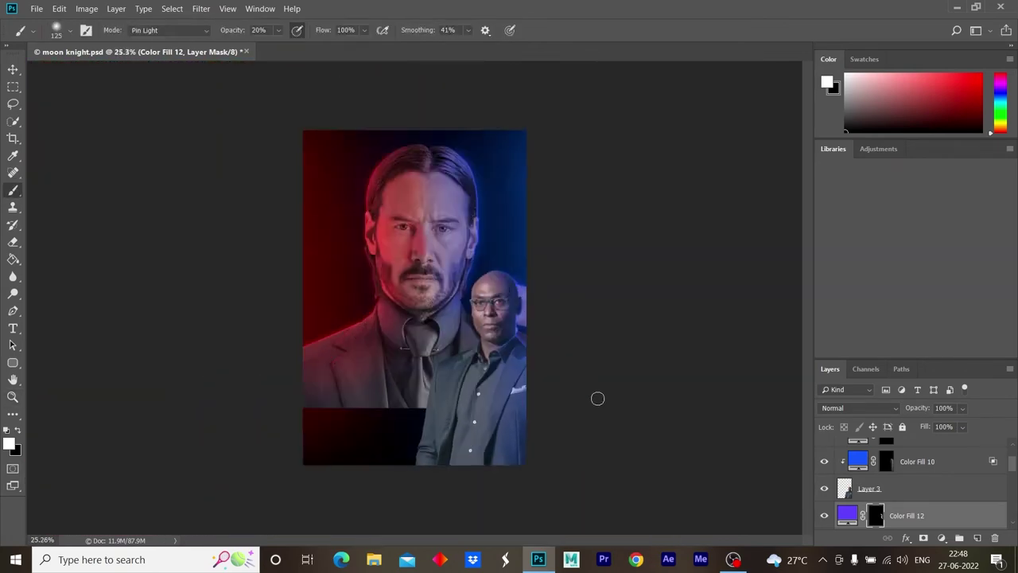
{"action": "scroll", "coordinate": [836, 451], "scroll_direction": "up", "scroll_amount": 2}
- Add a strong red Color Fill 13, clip it to the man and invert its mask
{"action": "left_click", "coordinate": [915, 462]}
{"action": "left_click", "coordinate": [942, 537]}
{"action": "left_click", "coordinate": [923, 304]}
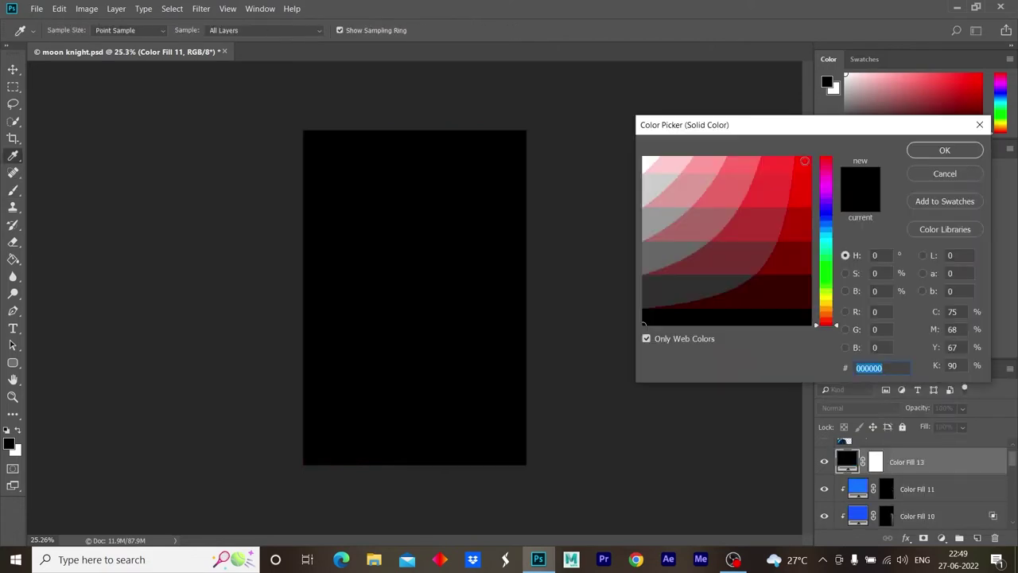
{"action": "left_click", "coordinate": [810, 159]}
{"action": "key", "text": "Return"}
{"action": "left_click", "coordinate": [859, 474], "text": "alt"}
{"action": "key", "text": "ctrl+i"}
{"action": "key", "text": "x"}
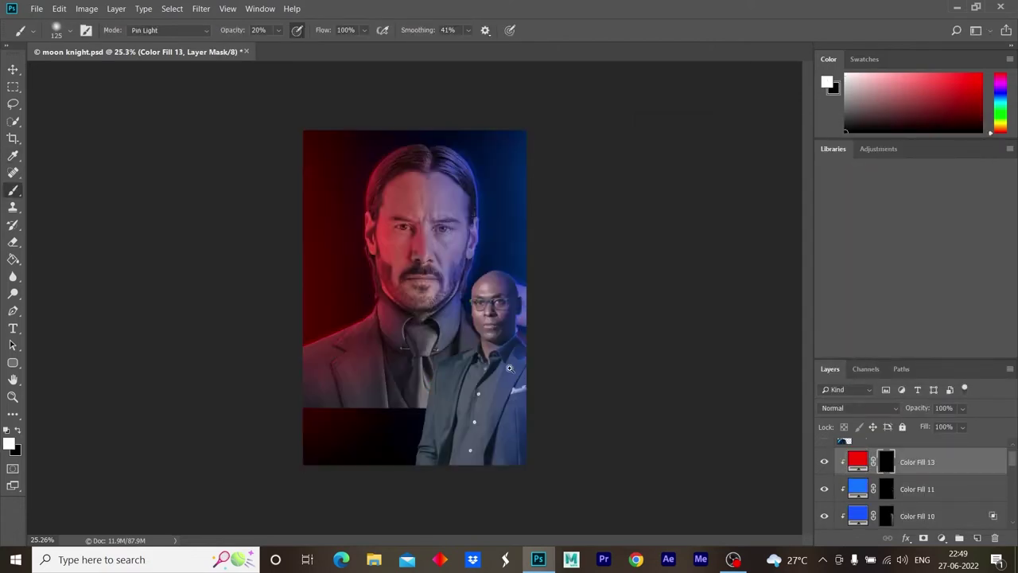
{"action": "scroll", "coordinate": [496, 392], "scroll_direction": "up", "scroll_amount": 2, "text": "alt"}
{"action": "key", "text": "bracketright"}
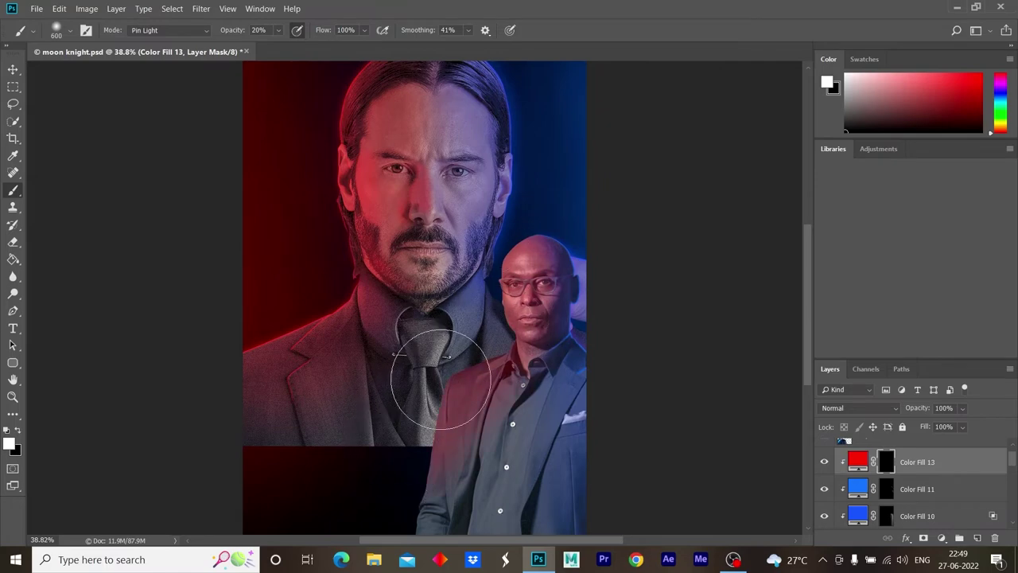
- Split the Blend If Underlying Layer black point to 0/3 for the red fill
{"action": "double_click", "coordinate": [962, 462]}
{"action": "left_click_drag", "start_coordinate": [556, 50], "coordinate": [710, 24]}
{"action": "left_click_drag", "start_coordinate": [832, 283], "coordinate": [835, 284]}
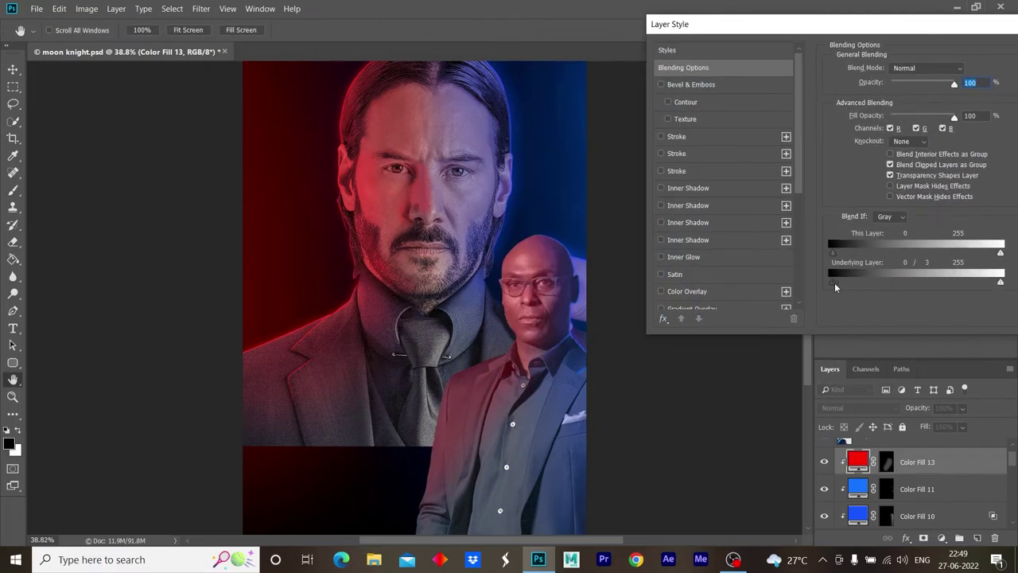
{"action": "left_click_drag", "start_coordinate": [796, 24], "coordinate": [581, 66]}
{"action": "left_click", "coordinate": [899, 94]}
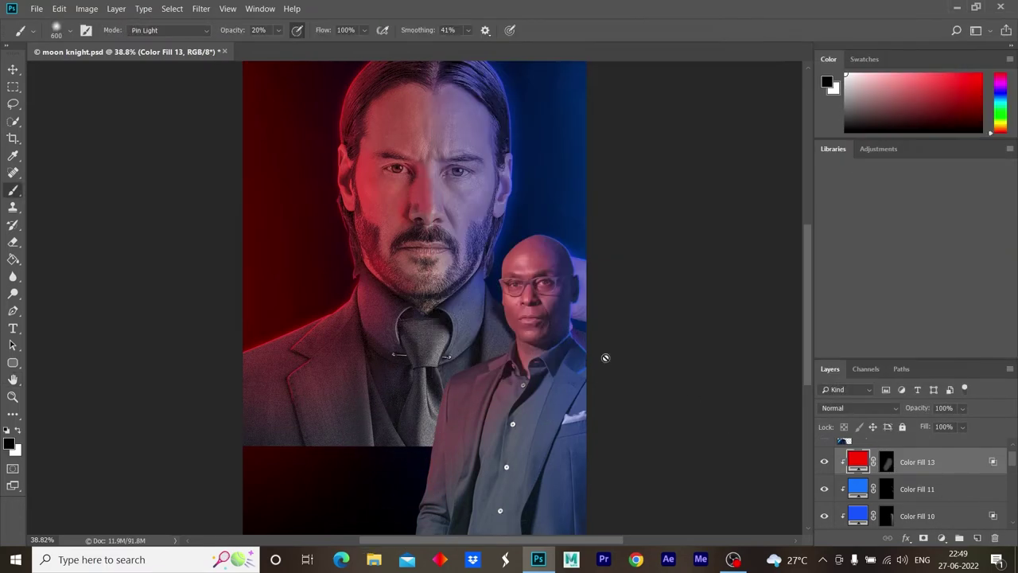
- Target the red fill's mask with white, a smaller brush, and zoom on the bald man's face
{"action": "scroll", "coordinate": [532, 358], "scroll_direction": "up", "scroll_amount": 5}
{"action": "left_click", "coordinate": [887, 465]}
{"action": "key", "text": "x"}
{"action": "key", "text": "bracketleft"}
{"action": "key", "text": "bracketleft"}
{"action": "key", "text": "bracketleft"}
{"action": "key", "text": "bracketleft"}
{"action": "key", "text": "bracketleft"}
{"action": "key", "text": "bracketleft"}
{"action": "key", "text": "z"}
{"action": "left_click_drag", "start_coordinate": [483, 367], "coordinate": [479, 387]}
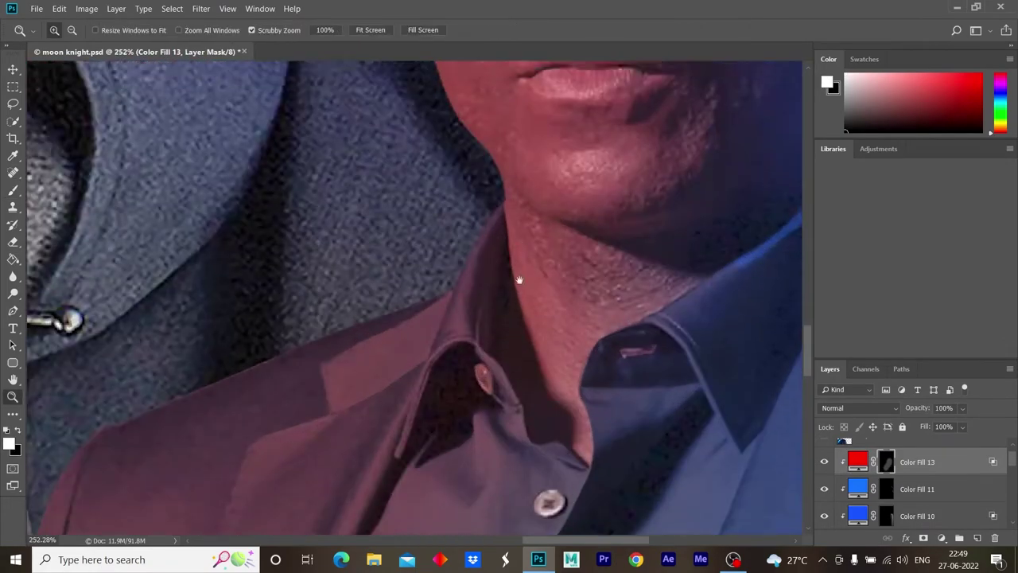
- Sample a colour from the image and set the background colour to 000000
{"action": "key", "text": "b"}
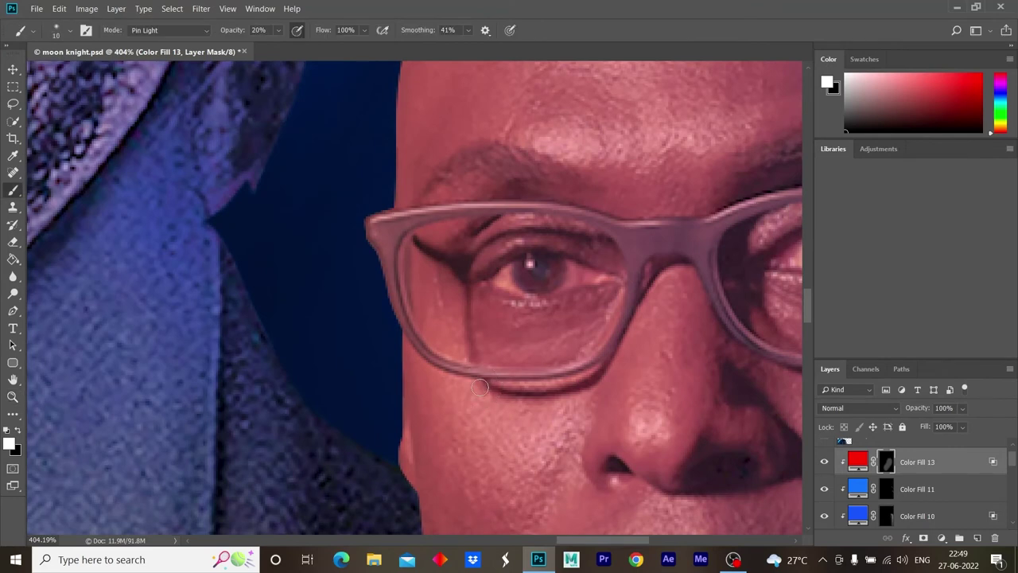
{"action": "scroll", "coordinate": [452, 341], "scroll_direction": "down", "scroll_amount": 2}
{"action": "key", "text": "i"}
{"action": "left_click", "coordinate": [461, 364], "text": "alt"}
{"action": "left_click", "coordinate": [832, 88]}
{"action": "type", "text": "000000"}
{"action": "key", "text": "Return"}
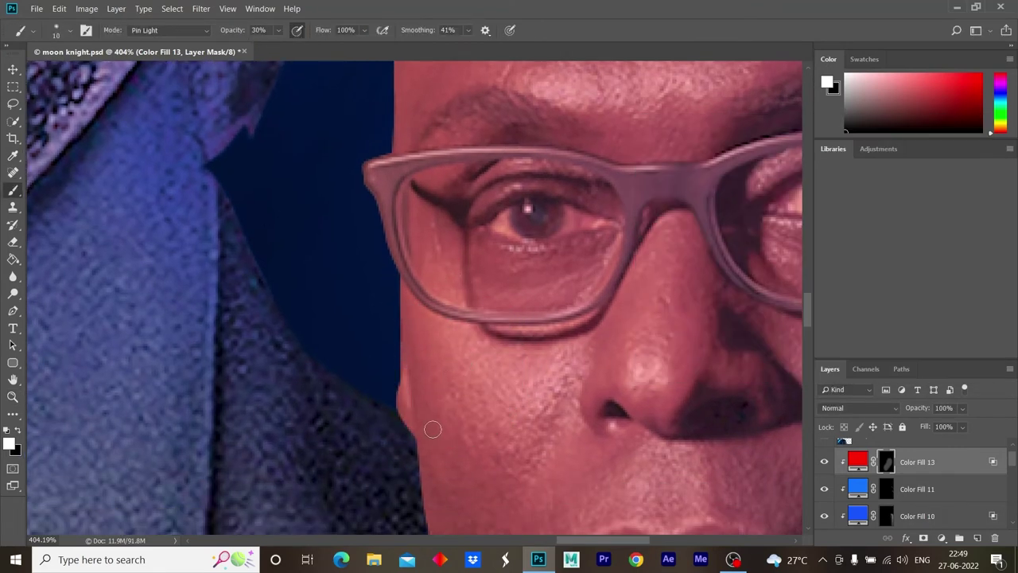
{"action": "key", "text": "b"}
- Pan between the top of the bald man's head and his glasses
{"action": "scroll", "coordinate": [393, 417], "scroll_direction": "up", "scroll_amount": 2}
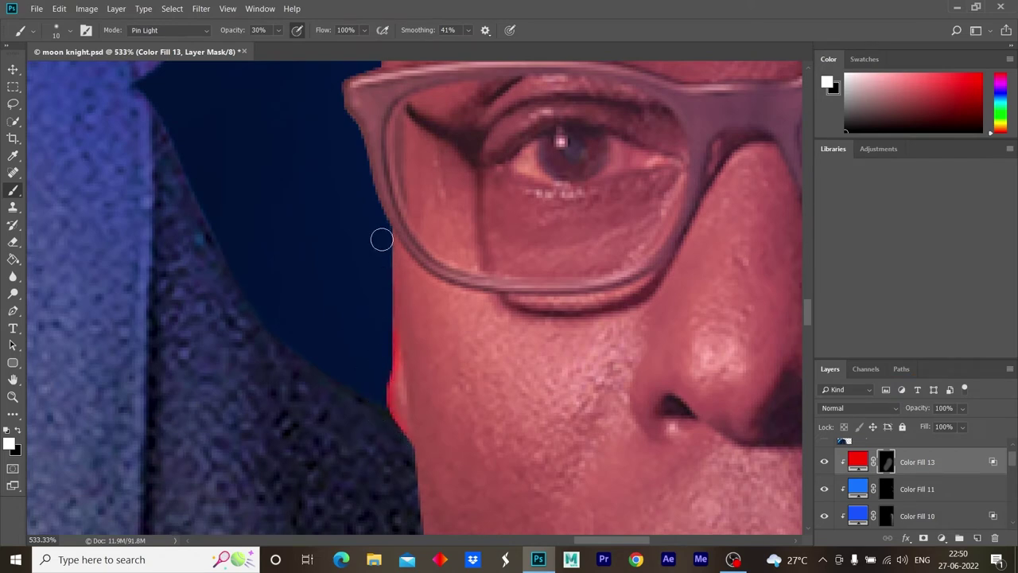
{"action": "scroll", "coordinate": [377, 385], "scroll_direction": "down", "scroll_amount": 3}
{"action": "scroll", "coordinate": [360, 477], "scroll_direction": "up", "scroll_amount": 3}
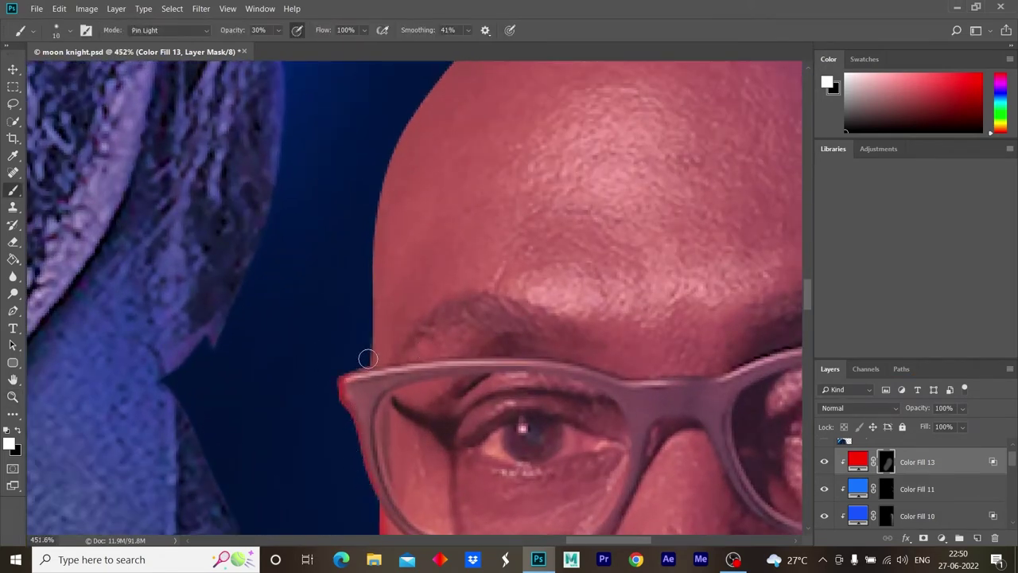
{"action": "left_click_drag", "start_coordinate": [376, 187], "coordinate": [343, 378]}
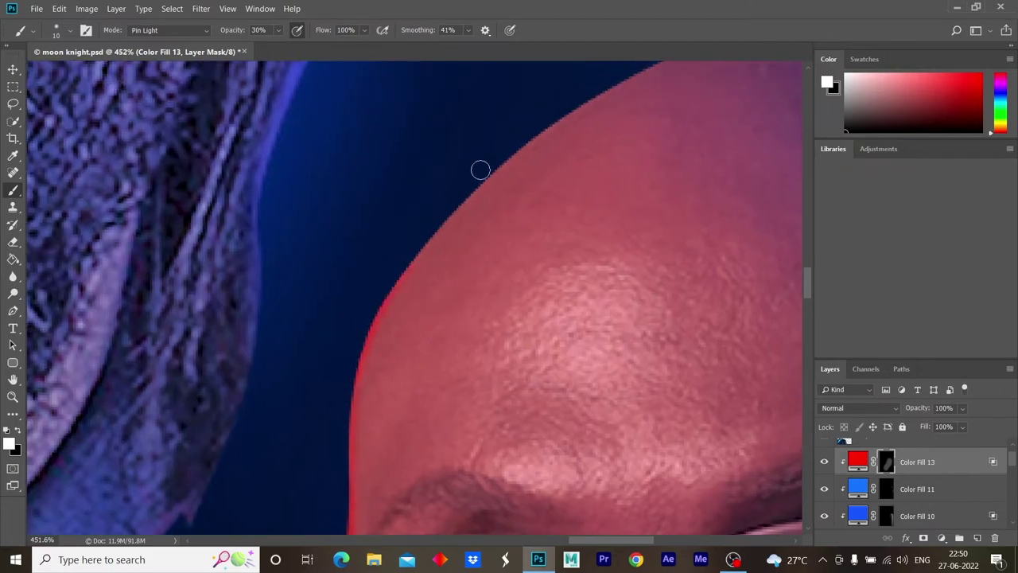
{"action": "left_click_drag", "start_coordinate": [411, 240], "coordinate": [490, 137]}
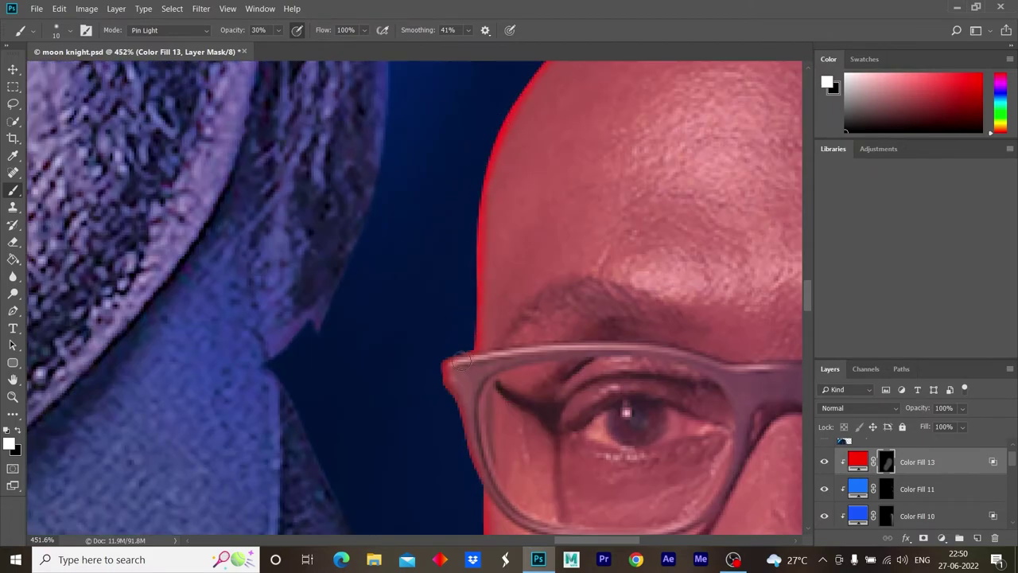
{"action": "scroll", "coordinate": [465, 363], "scroll_direction": "down", "scroll_amount": 5}
{"action": "scroll", "coordinate": [439, 309], "scroll_direction": "up", "scroll_amount": 3}
{"action": "scroll", "coordinate": [408, 239], "scroll_direction": "up", "scroll_amount": 2}
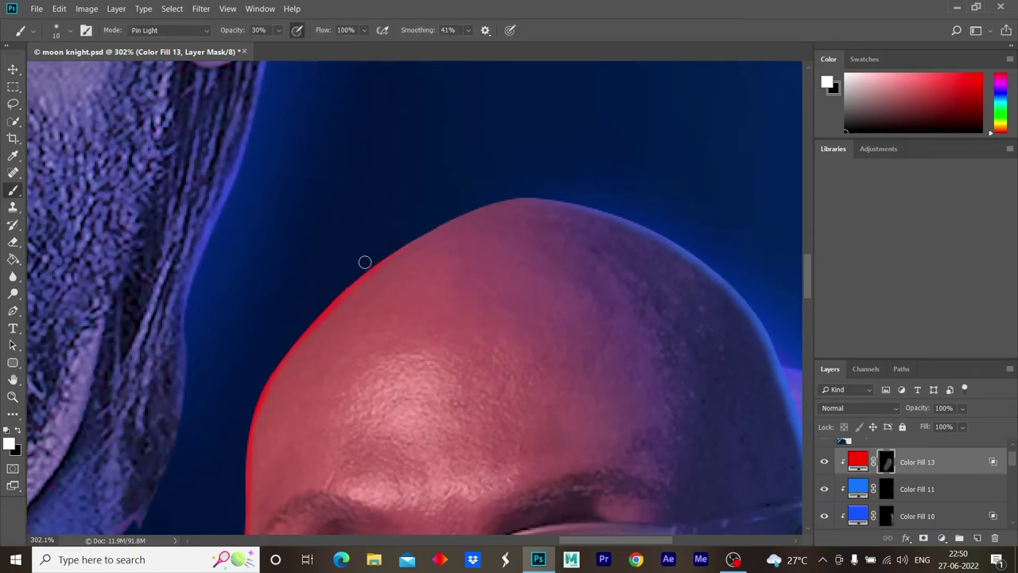
- Pan along the jacket collar to review the red rim edge
{"action": "scroll", "coordinate": [367, 264], "scroll_direction": "down", "scroll_amount": 5}
{"action": "scroll", "coordinate": [200, 366], "scroll_direction": "up", "scroll_amount": 2}
{"action": "scroll", "coordinate": [427, 275], "scroll_direction": "up", "scroll_amount": 2}
{"action": "scroll", "coordinate": [382, 276], "scroll_direction": "up", "scroll_amount": 1}
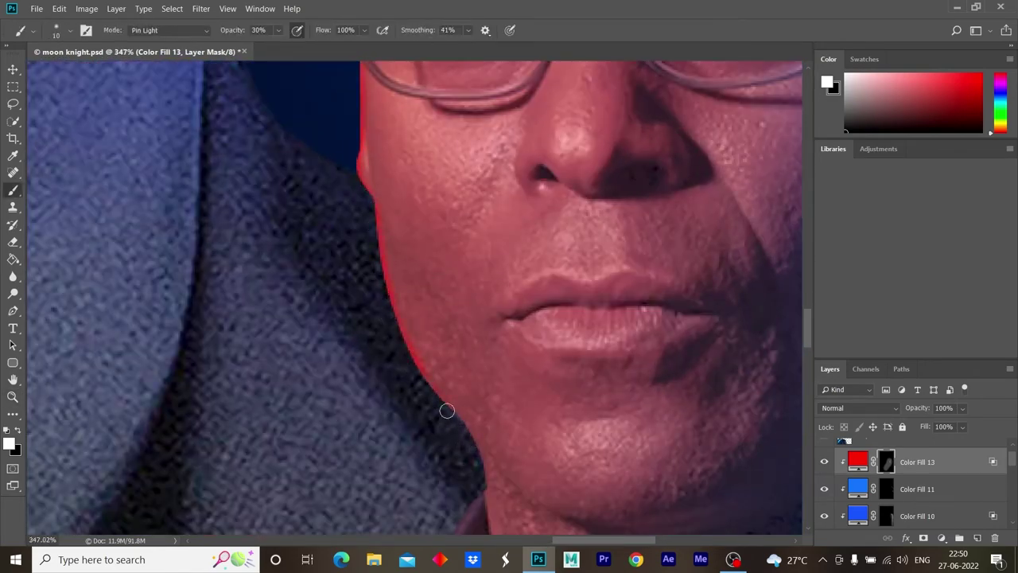
{"action": "scroll", "coordinate": [454, 422], "scroll_direction": "down", "scroll_amount": 3}
{"action": "scroll", "coordinate": [462, 334], "scroll_direction": "up", "scroll_amount": 2}
{"action": "scroll", "coordinate": [477, 209], "scroll_direction": "up", "scroll_amount": 1}
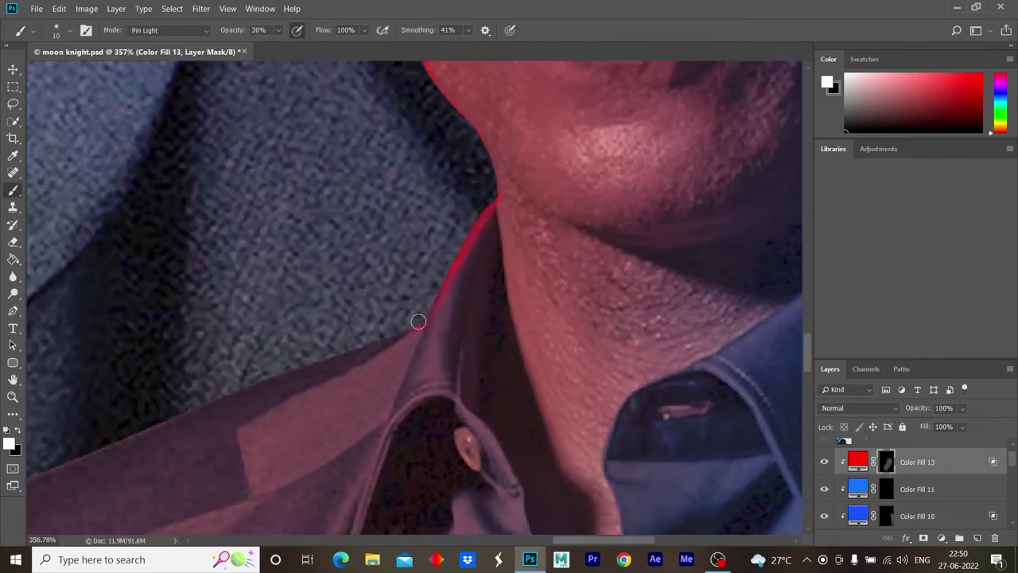
{"action": "left_click_drag", "start_coordinate": [136, 425], "coordinate": [448, 367]}
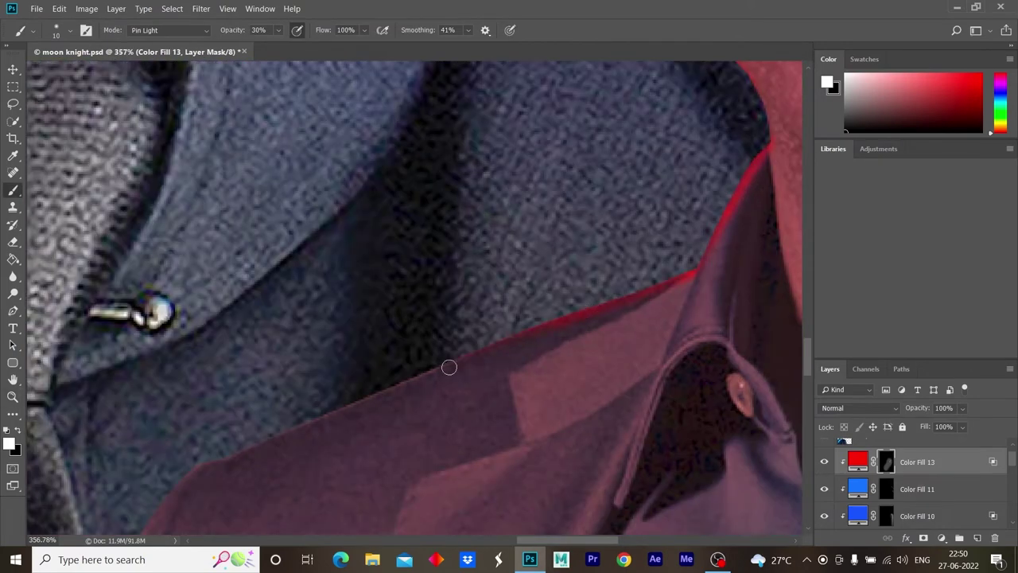
{"action": "scroll", "coordinate": [504, 477], "scroll_direction": "down", "scroll_amount": 5}
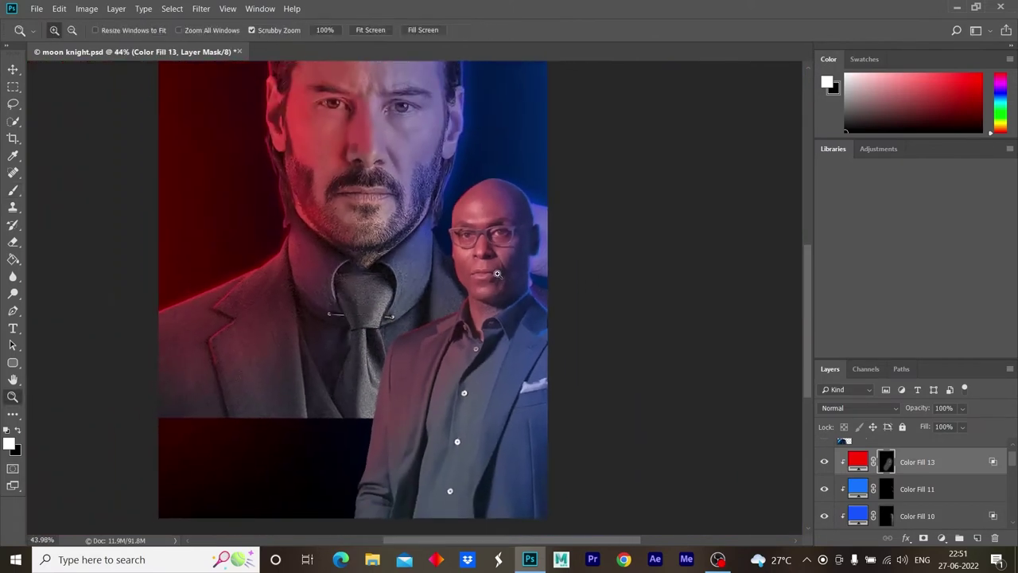
- Extend Color Fill 13's mask over the bald man's face so his head glows redder
{"action": "scroll", "coordinate": [508, 278], "scroll_direction": "up", "scroll_amount": 3}
{"action": "scroll", "coordinate": [508, 278], "scroll_direction": "up", "scroll_amount": 1}
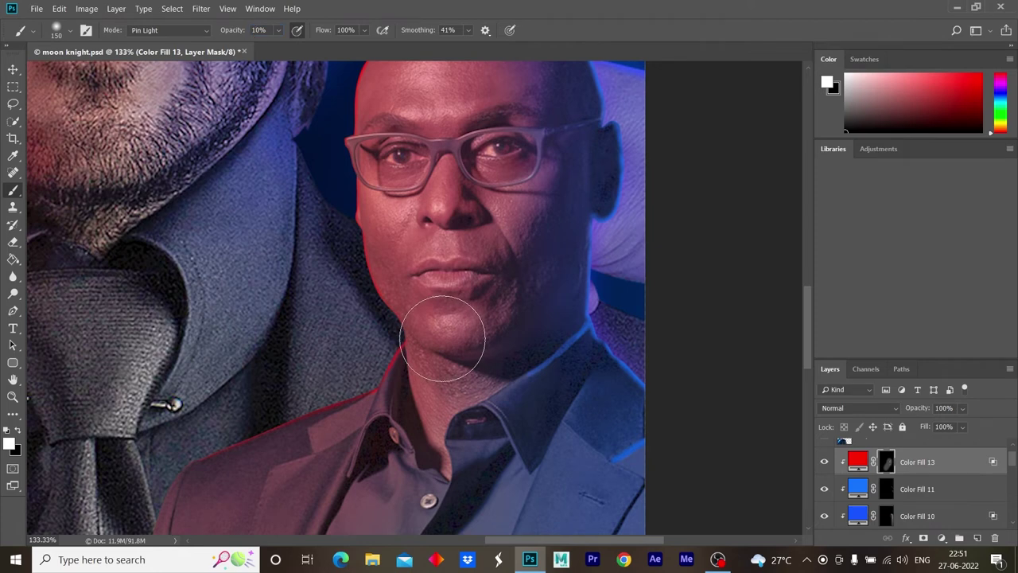
{"action": "scroll", "coordinate": [443, 329], "scroll_direction": "up", "scroll_amount": 1}
{"action": "scroll", "coordinate": [420, 207], "scroll_direction": "up", "scroll_amount": 3}
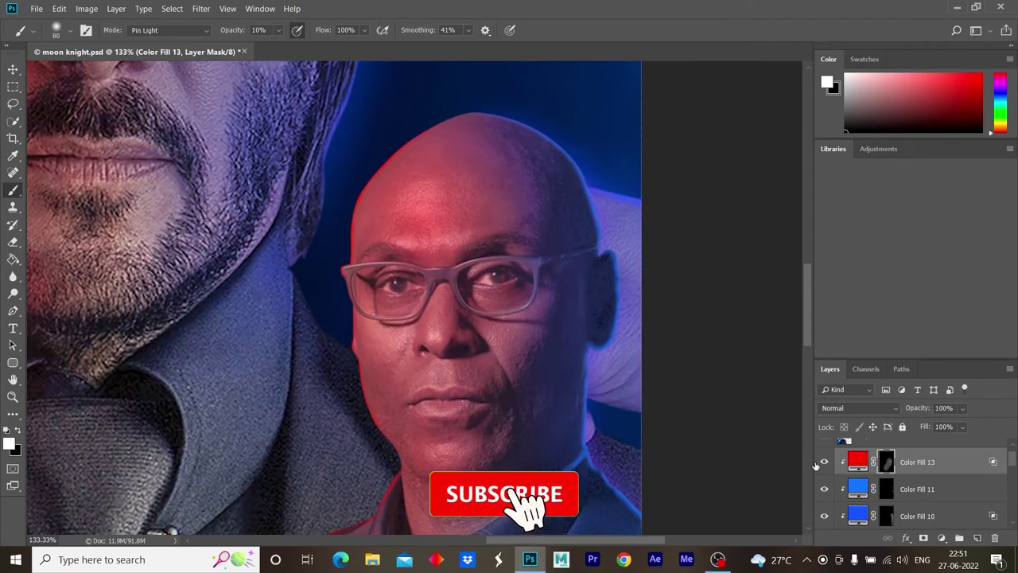
{"action": "scroll", "coordinate": [887, 478], "scroll_direction": "up", "scroll_amount": 1}
{"action": "scroll", "coordinate": [888, 477], "scroll_direction": "down", "scroll_amount": 1}
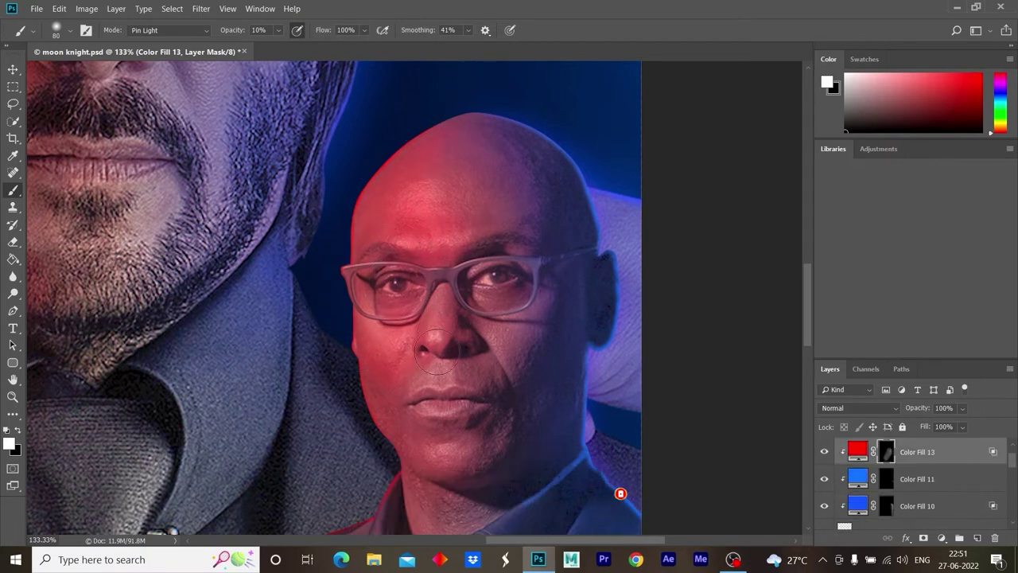
{"action": "scroll", "coordinate": [393, 427], "scroll_direction": "down", "scroll_amount": 5}
{"action": "scroll", "coordinate": [335, 337], "scroll_direction": "up", "scroll_amount": 6}
{"action": "key", "text": "x"}
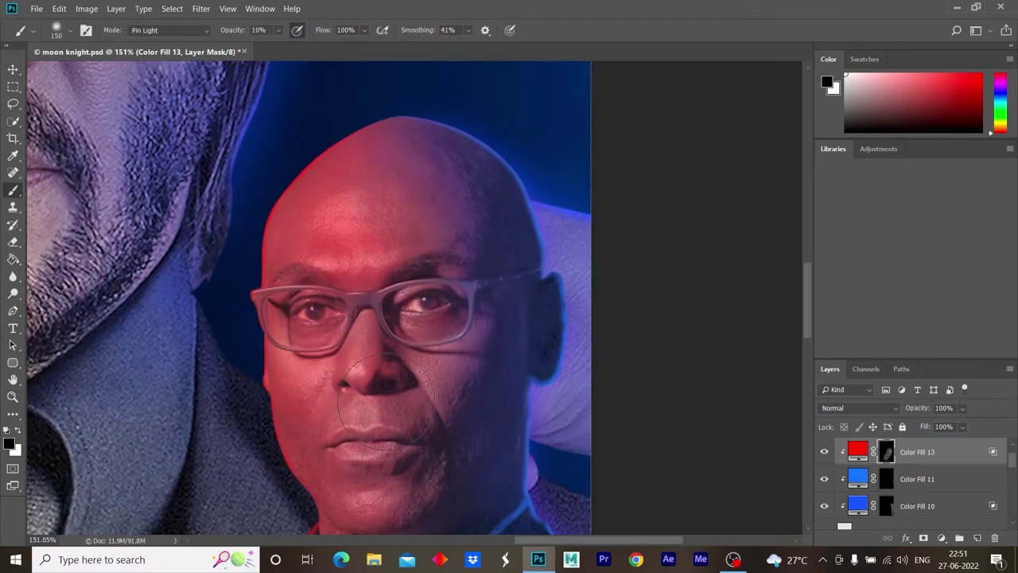
- Show the third man's photo on Layer 2 at lower left and zoom out to the full poster
{"action": "key", "text": "z"}
{"action": "left_click_drag", "start_coordinate": [306, 414], "coordinate": [292, 369]}
{"action": "left_click_drag", "start_coordinate": [563, 372], "coordinate": [581, 366]}
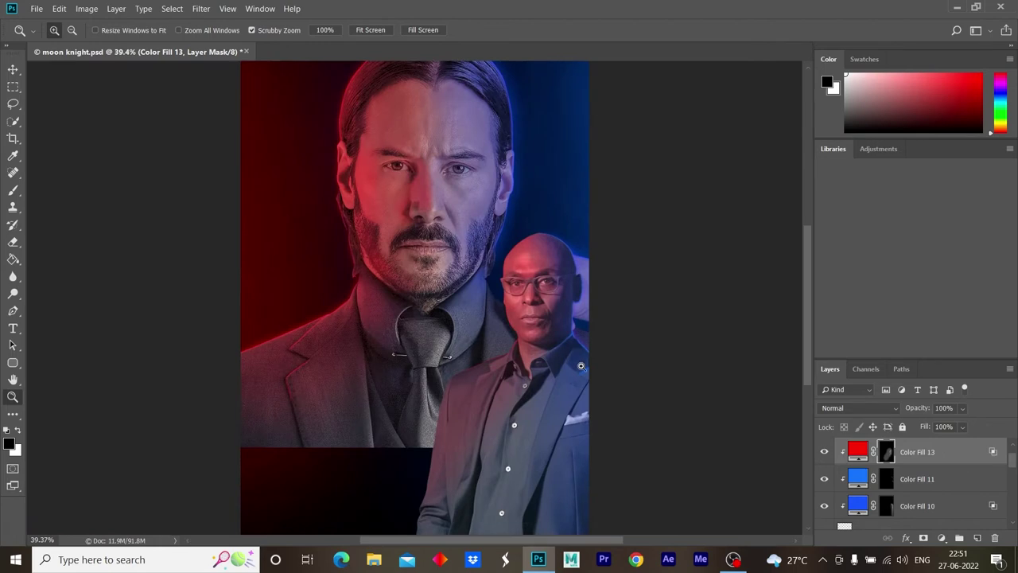
{"action": "scroll", "coordinate": [956, 481], "scroll_direction": "up", "scroll_amount": 1}
{"action": "left_click", "coordinate": [825, 452]}
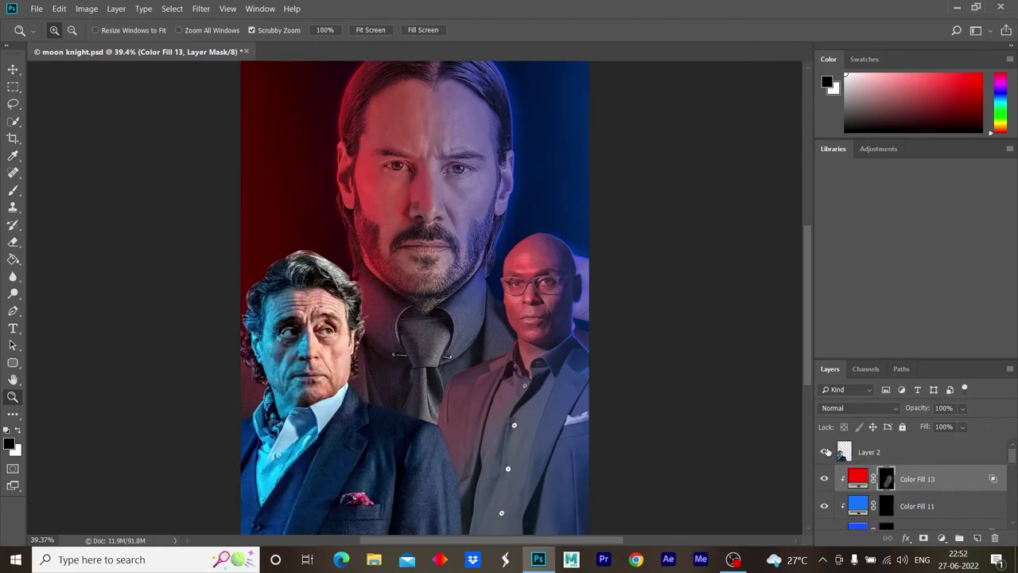
{"action": "left_click_drag", "start_coordinate": [480, 384], "coordinate": [499, 379]}
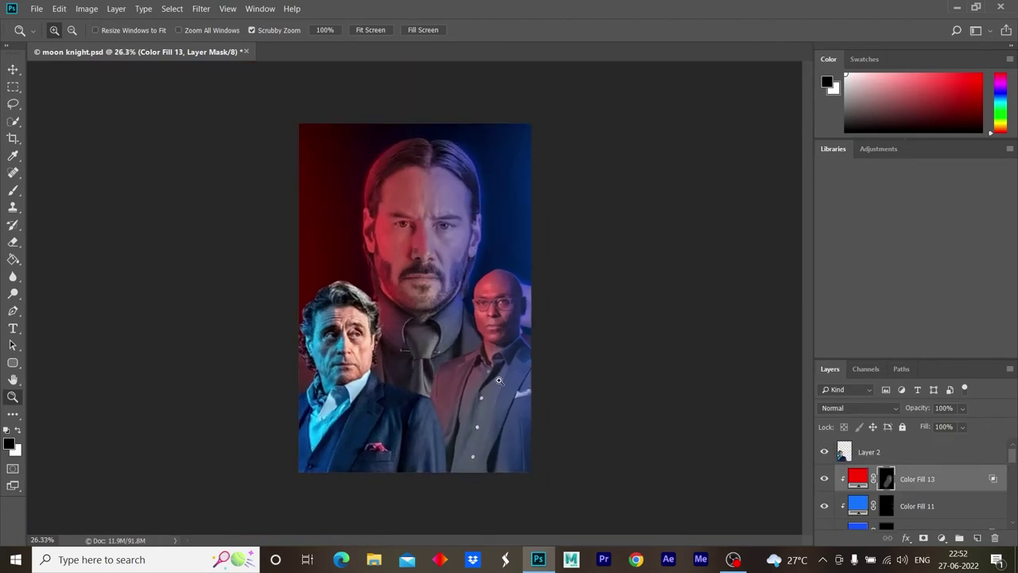
- Open the Camera Raw filter briefly and cancel it
{"action": "left_click", "coordinate": [214, 9]}
{"action": "left_click", "coordinate": [239, 83]}
{"action": "key", "text": "Escape"}
- Select Layer 2 and save the document, briefly opening and cancelling Camera Raw
{"action": "left_click", "coordinate": [934, 458]}
{"action": "left_click", "coordinate": [37, 9]}
{"action": "left_click", "coordinate": [63, 137]}
{"action": "left_click", "coordinate": [212, 9]}
{"action": "left_click", "coordinate": [230, 81]}
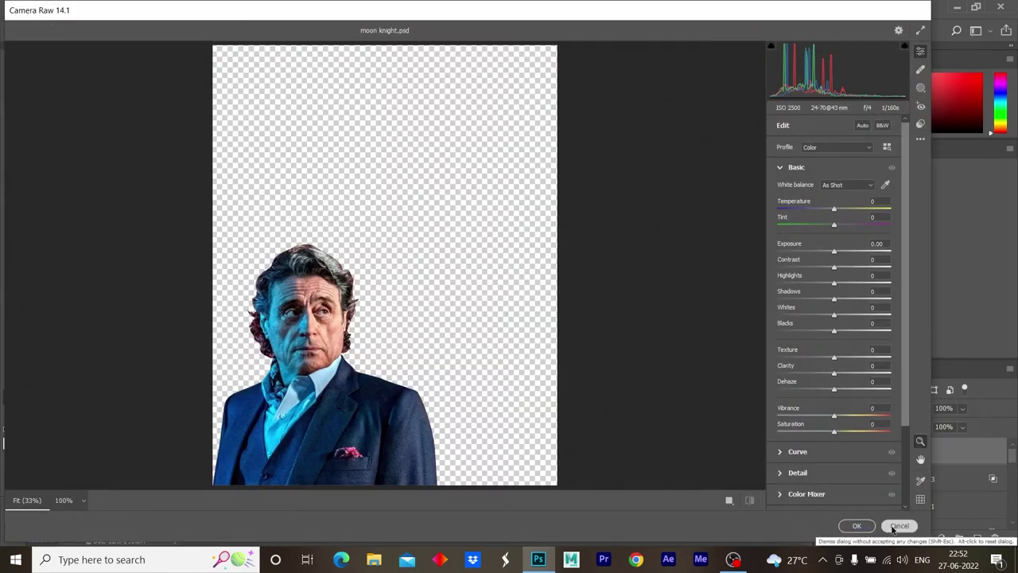
{"action": "left_click", "coordinate": [894, 526]}
- In Camera Raw, set Temperature -7, Exposure +1.30, Contrast/Highlights/Shadows -100, Whites +3 and apply
{"action": "left_click", "coordinate": [201, 9]}
{"action": "left_click", "coordinate": [229, 81]}
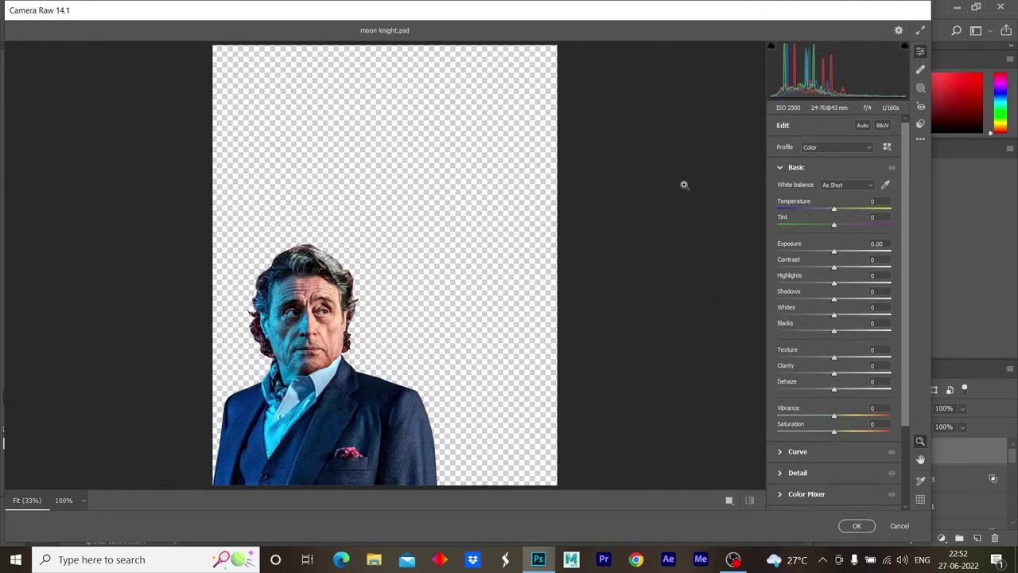
{"action": "left_click_drag", "start_coordinate": [835, 209], "coordinate": [831, 209]}
{"action": "mouse_move", "coordinate": [834, 253]}
{"action": "left_mouse_down"}
{"action": "mouse_move", "coordinate": [843, 253]}
{"action": "mouse_move", "coordinate": [777, 267]}
{"action": "left_mouse_up"}
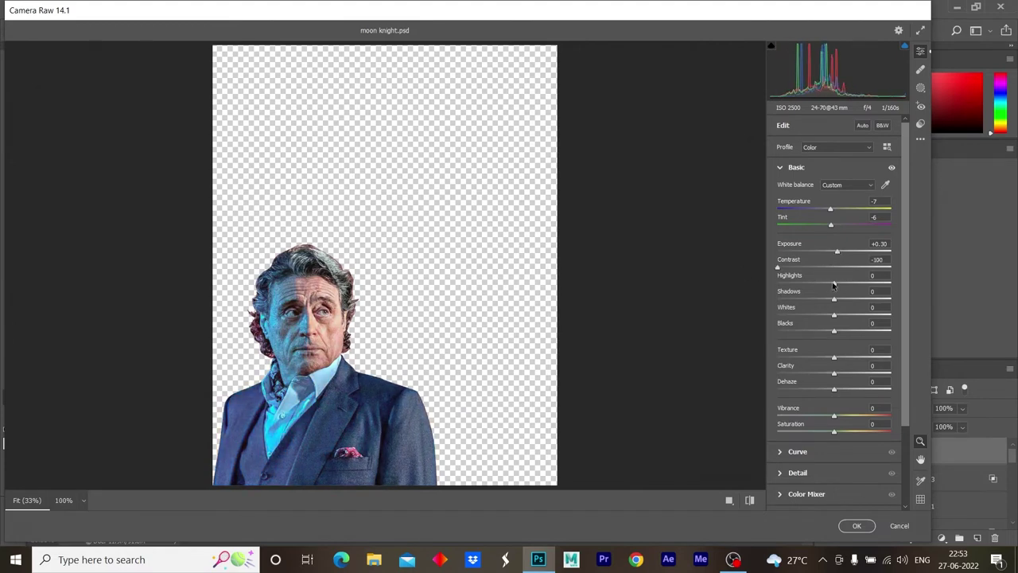
{"action": "left_click_drag", "start_coordinate": [834, 283], "coordinate": [777, 283]}
{"action": "left_click_drag", "start_coordinate": [843, 253], "coordinate": [848, 253]}
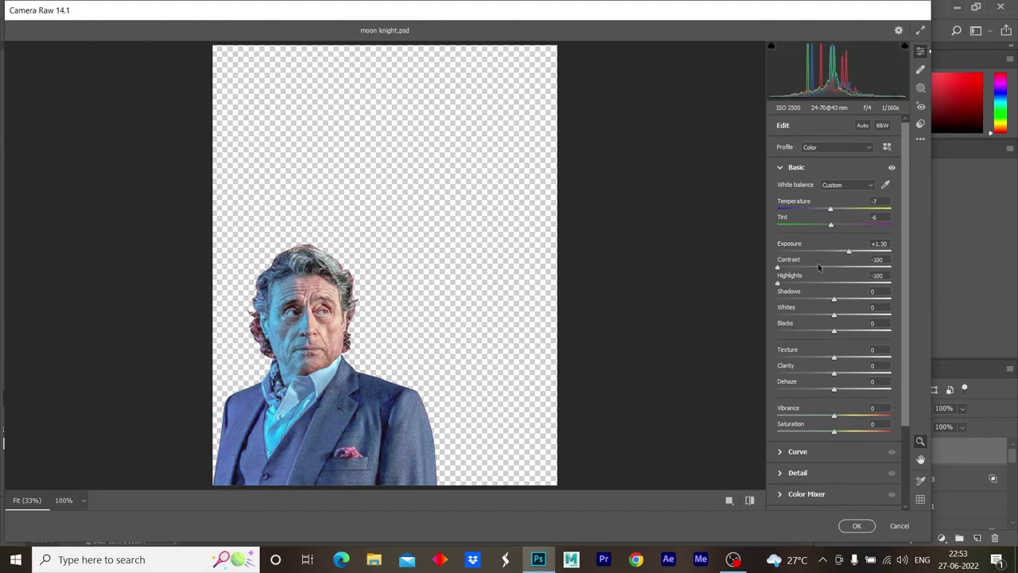
{"action": "left_click_drag", "start_coordinate": [777, 267], "coordinate": [773, 271]}
{"action": "left_click_drag", "start_coordinate": [834, 299], "coordinate": [777, 300]}
{"action": "left_click_drag", "start_coordinate": [835, 319], "coordinate": [836, 317]}
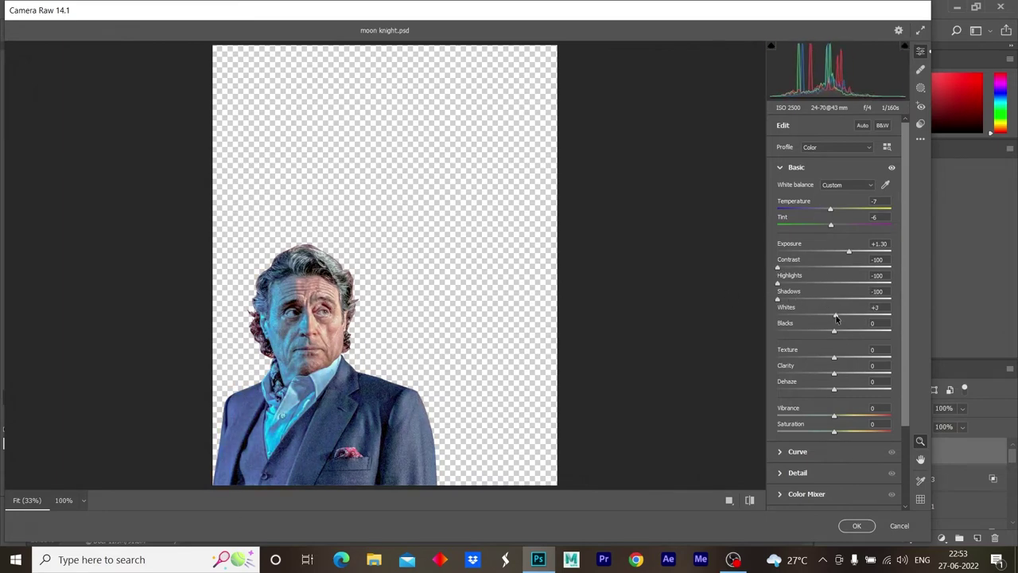
{"action": "left_click", "coordinate": [856, 525]}
{"action": "left_click_drag", "start_coordinate": [402, 346], "coordinate": [369, 347]}
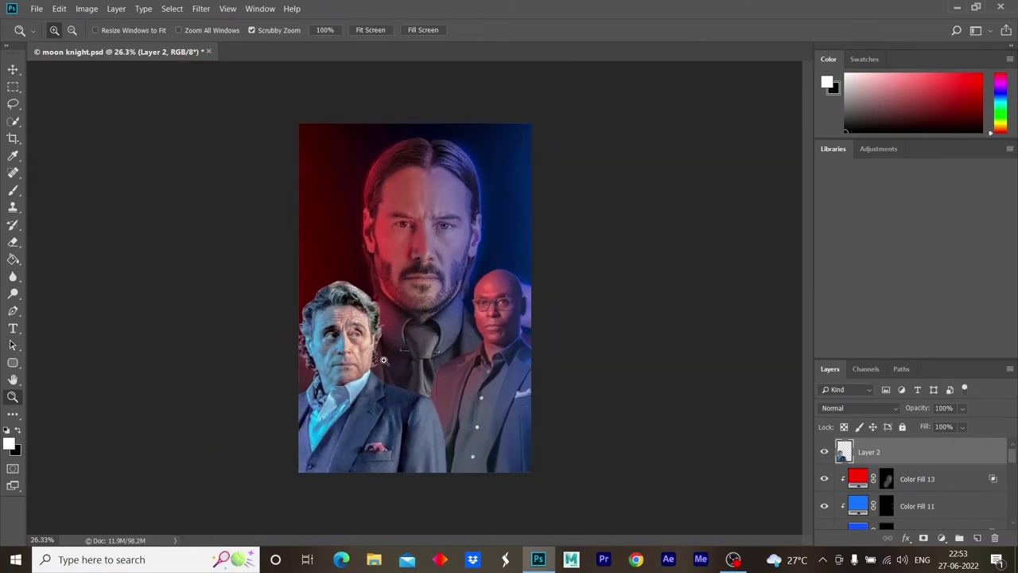
- Fit the poster on screen and add a red Solid Color fill layer, Color Fill 14
{"action": "key", "text": "ctrl+0"}
{"action": "left_click", "coordinate": [942, 538]}
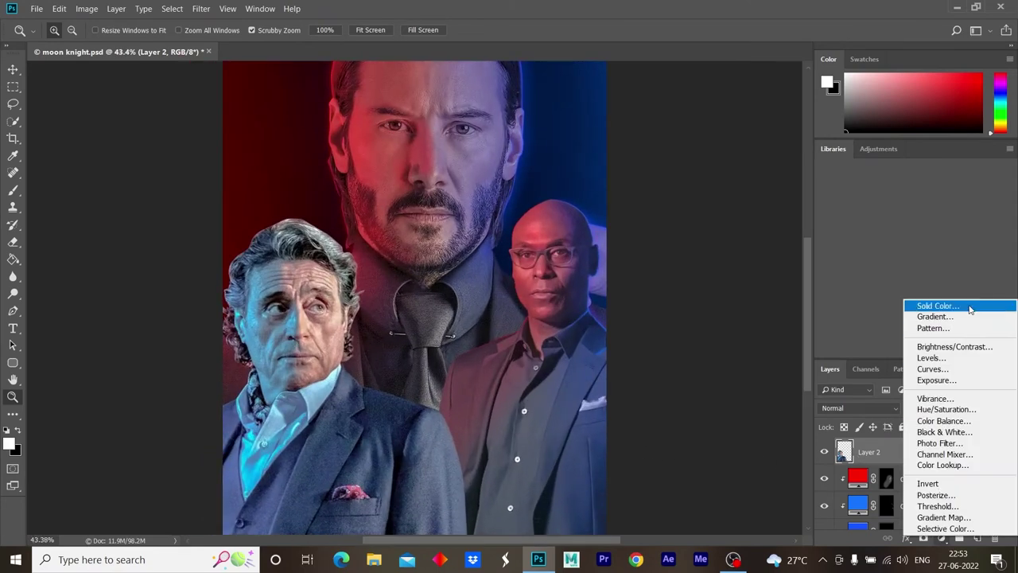
{"action": "left_click", "coordinate": [931, 305]}
{"action": "left_click", "coordinate": [811, 158]}
{"action": "key", "text": "Return"}
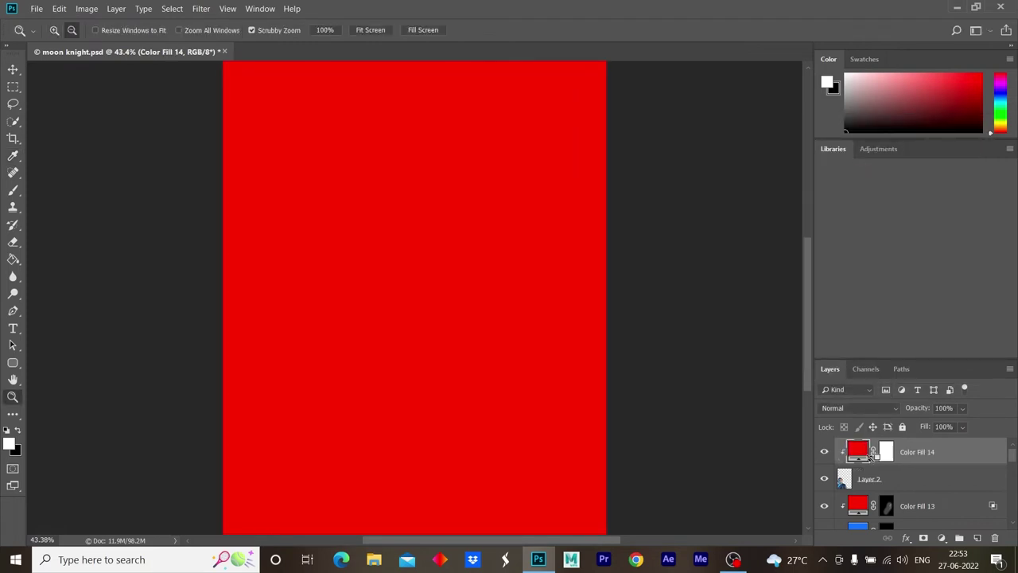
- Clip Color Fill 14 to Layer 2, invert its mask, and paint red onto the left man's hair and face
{"action": "left_click", "coordinate": [863, 465], "text": "alt"}
{"action": "left_click", "coordinate": [888, 453]}
{"action": "key", "text": "ctrl+i"}
{"action": "key", "text": "x"}
{"action": "key", "text": "b"}
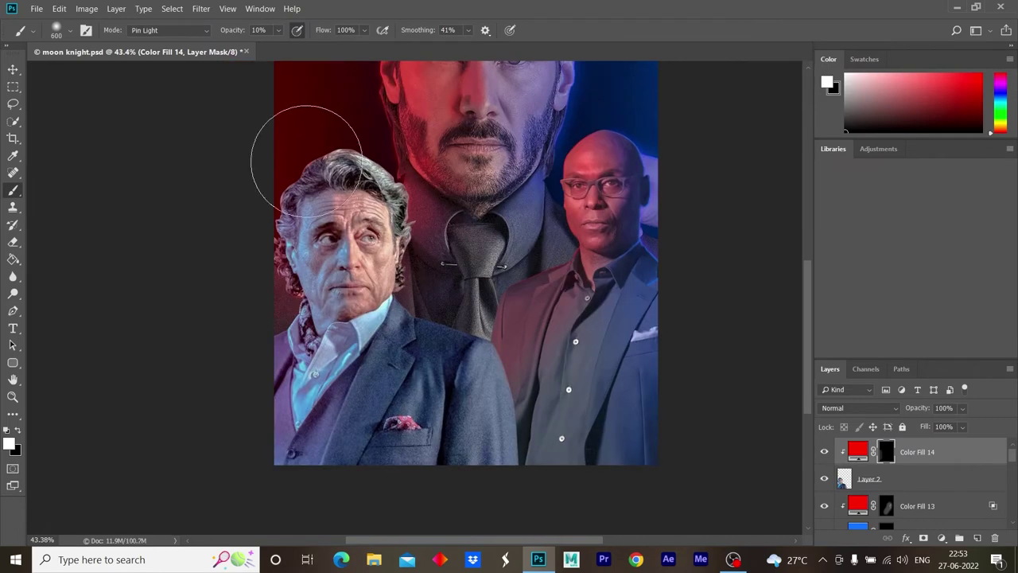
{"action": "left_click_drag", "start_coordinate": [306, 160], "coordinate": [272, 334]}
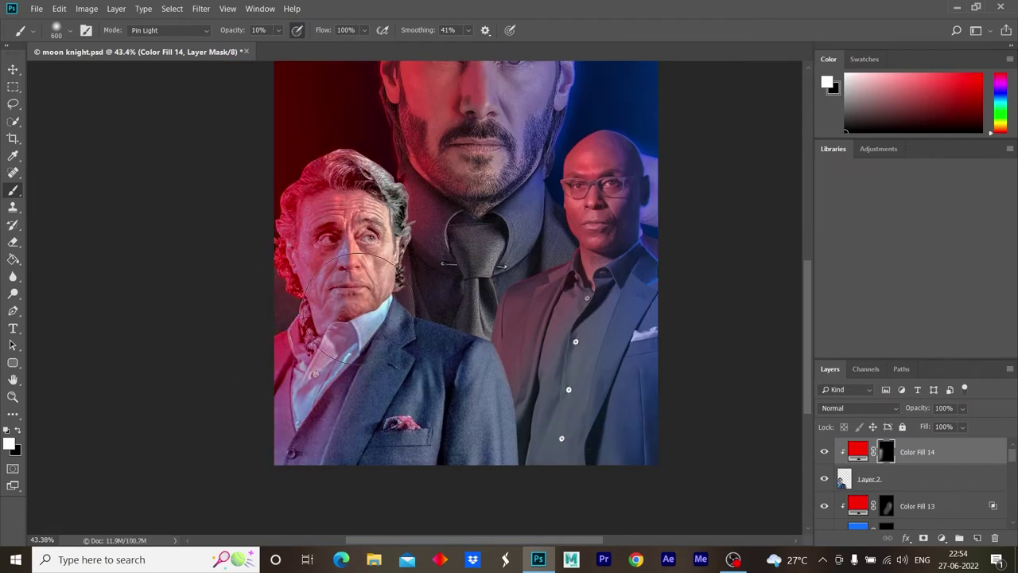
- Set Color Fill 14's Blend If (underlying split at 61, black point 0) and pick a smaller brush
{"action": "double_click", "coordinate": [950, 451]}
{"action": "left_click_drag", "start_coordinate": [682, 328], "coordinate": [668, 328]}
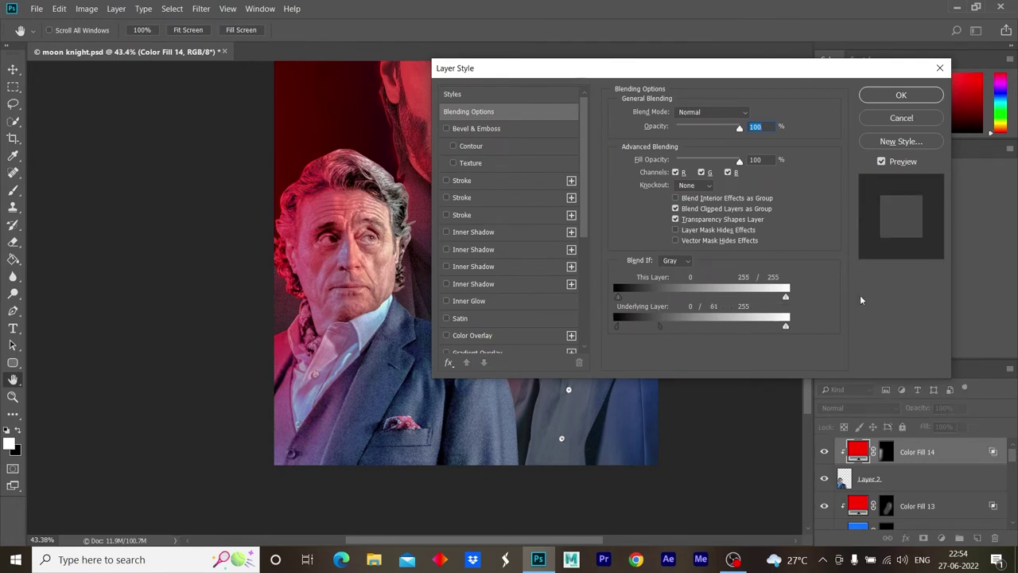
{"action": "mouse_move", "coordinate": [624, 294]}
{"action": "left_mouse_down"}
{"action": "mouse_move", "coordinate": [673, 292]}
{"action": "mouse_move", "coordinate": [614, 295]}
{"action": "left_mouse_up"}
{"action": "left_click", "coordinate": [941, 100]}
{"action": "key", "text": "z"}
{"action": "mouse_move", "coordinate": [430, 338]}
{"action": "left_mouse_down"}
{"action": "mouse_move", "coordinate": [380, 338]}
{"action": "mouse_move", "coordinate": [477, 338]}
{"action": "left_mouse_up"}
{"action": "key", "text": "b"}
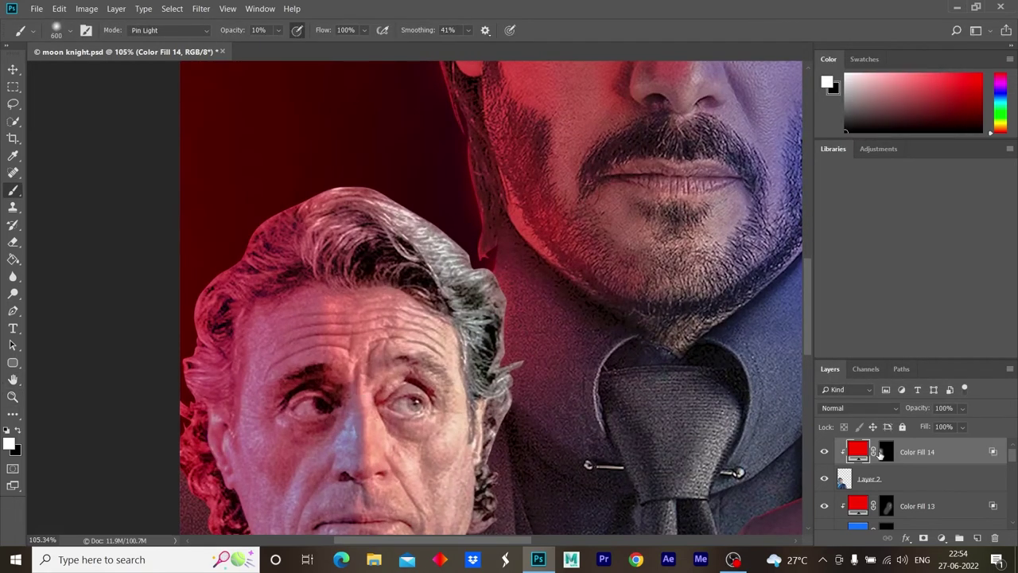
{"action": "left_click", "coordinate": [884, 451]}
{"action": "key", "text": "bracketleft"}
{"action": "key", "text": "bracketleft"}
{"action": "key", "text": "bracketleft"}
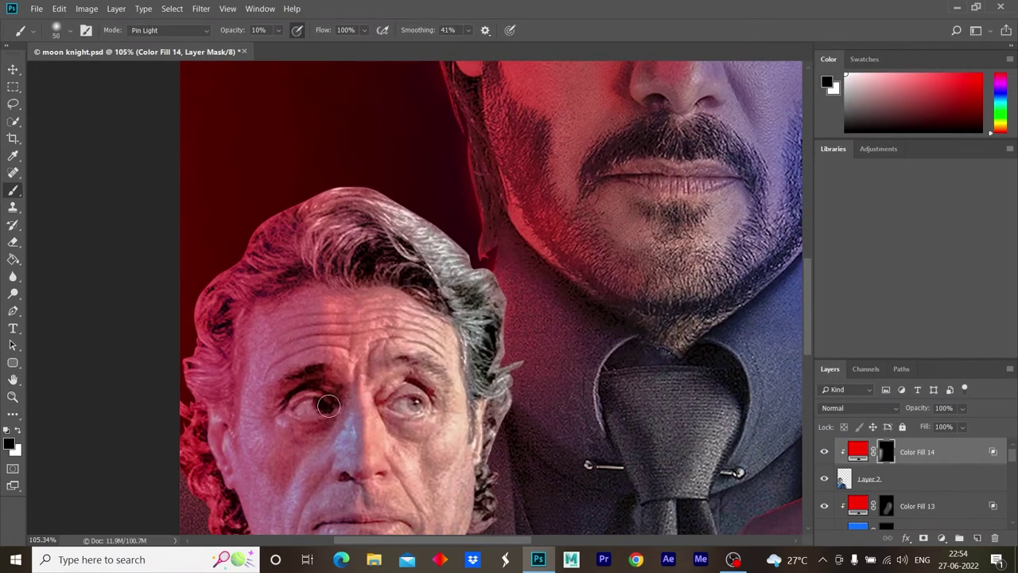
{"action": "scroll", "coordinate": [344, 411], "scroll_direction": "down", "scroll_amount": 5}
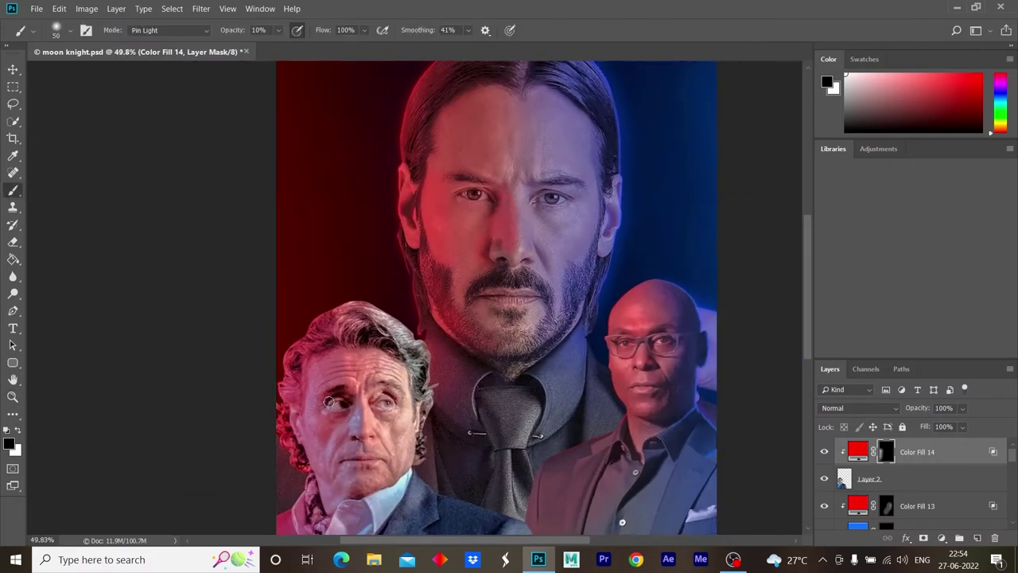
- Add a blue Solid Color fill layer, Color Fill 15
{"action": "left_click", "coordinate": [941, 538]}
{"action": "left_click", "coordinate": [931, 306]}
{"action": "left_click", "coordinate": [835, 222]}
{"action": "left_click", "coordinate": [943, 150]}
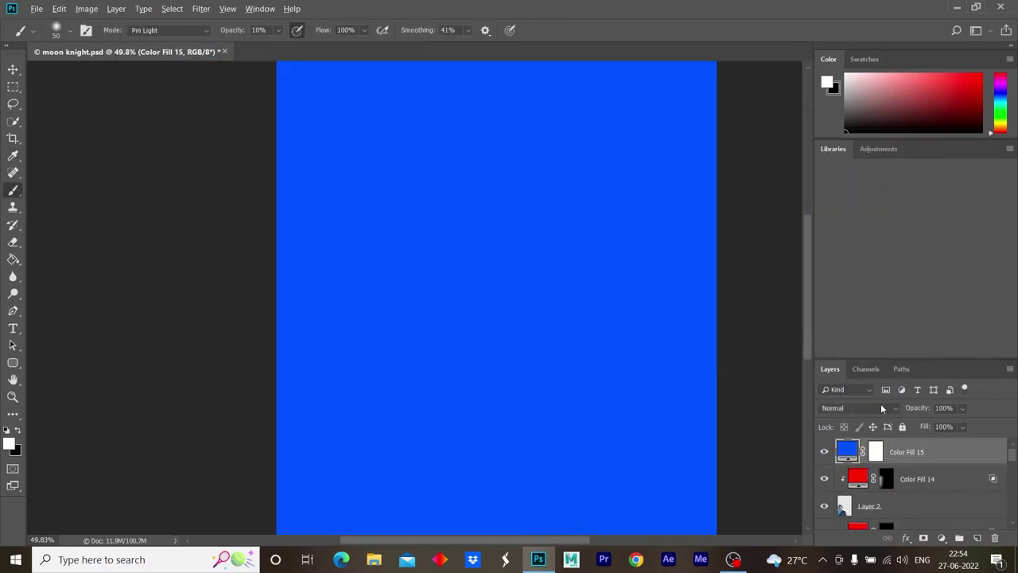
- Clip Color Fill 15, invert its mask, and paint blue onto the left man with a 400px brush
{"action": "left_click", "coordinate": [887, 455]}
{"action": "key", "text": "ctrl+i"}
{"action": "left_click_drag", "start_coordinate": [538, 450], "coordinate": [426, 341]}
{"action": "key", "text": "bracketright"}
{"action": "key", "text": "bracketright"}
{"action": "left_click_drag", "start_coordinate": [318, 273], "coordinate": [306, 314]}
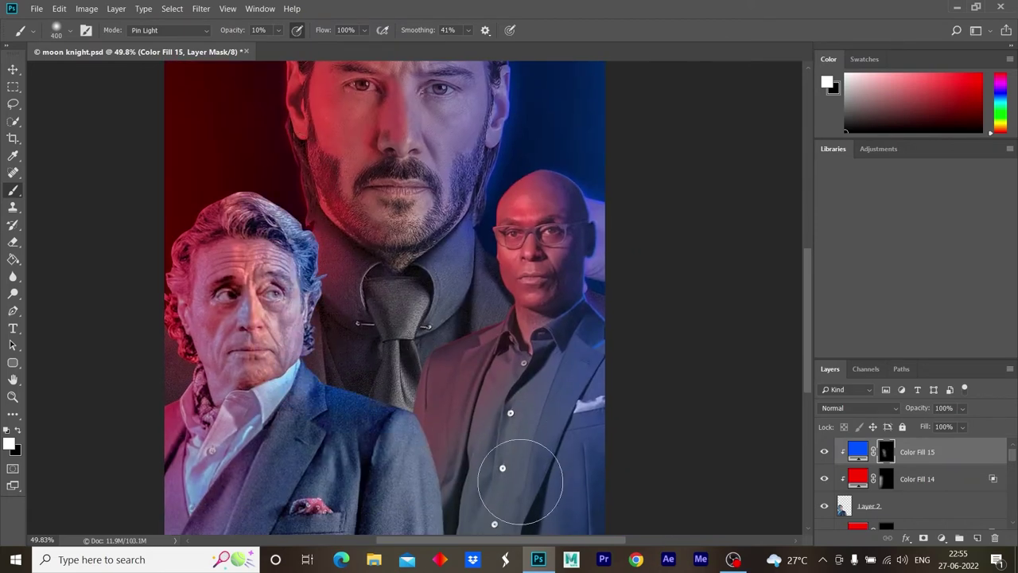
- Adjust Color Fill 15's blend range in Blending Options and zoom out
{"action": "double_click", "coordinate": [972, 458]}
{"action": "left_click", "coordinate": [905, 119]}
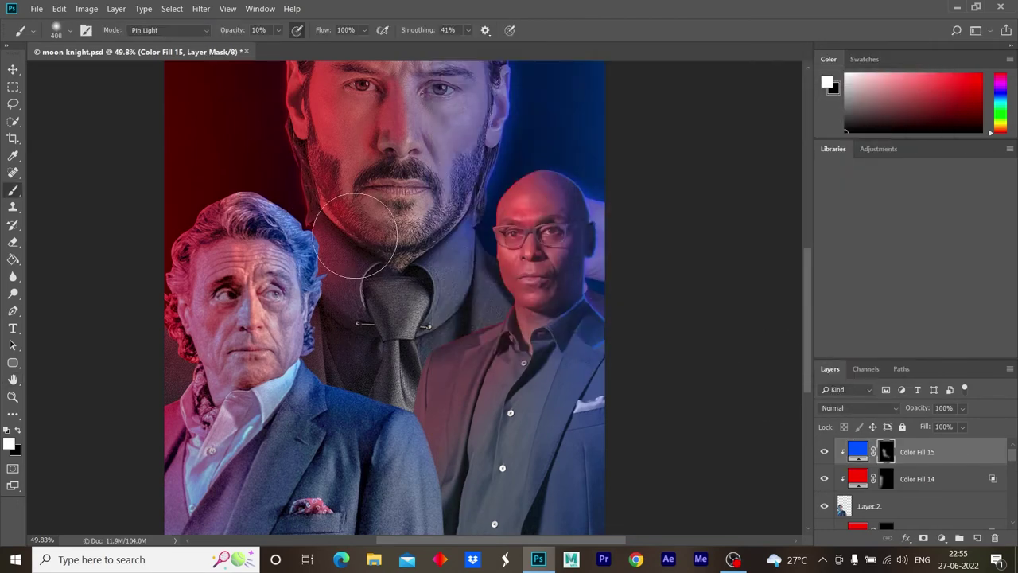
{"action": "double_click", "coordinate": [962, 452]}
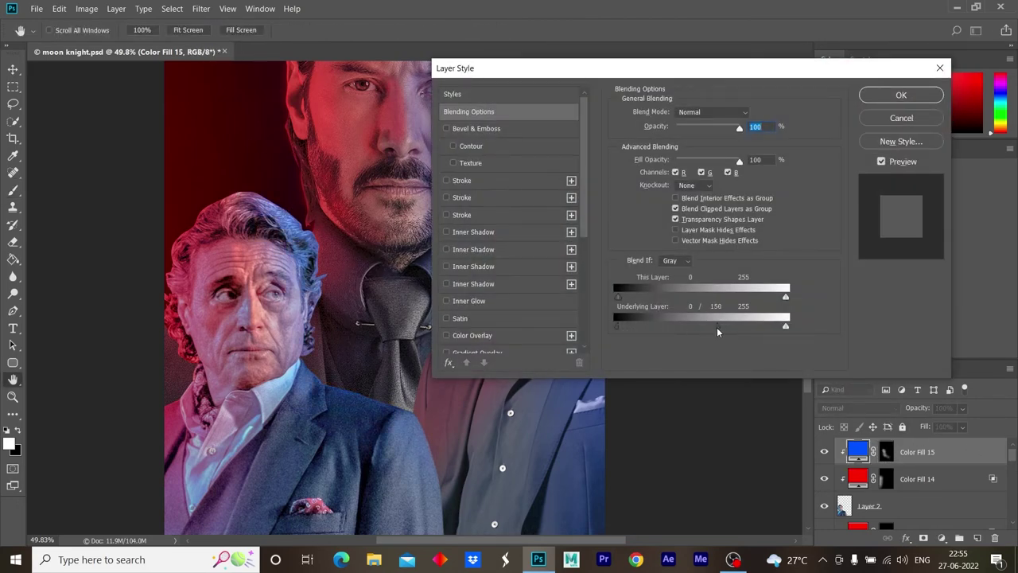
{"action": "key", "text": "Return"}
{"action": "key", "text": "z"}
{"action": "mouse_move", "coordinate": [477, 340]}
{"action": "left_mouse_down"}
{"action": "mouse_move", "coordinate": [359, 327]}
{"action": "mouse_move", "coordinate": [313, 307]}
{"action": "left_mouse_up"}
{"action": "left_click", "coordinate": [887, 454]}
{"action": "key", "text": "b"}
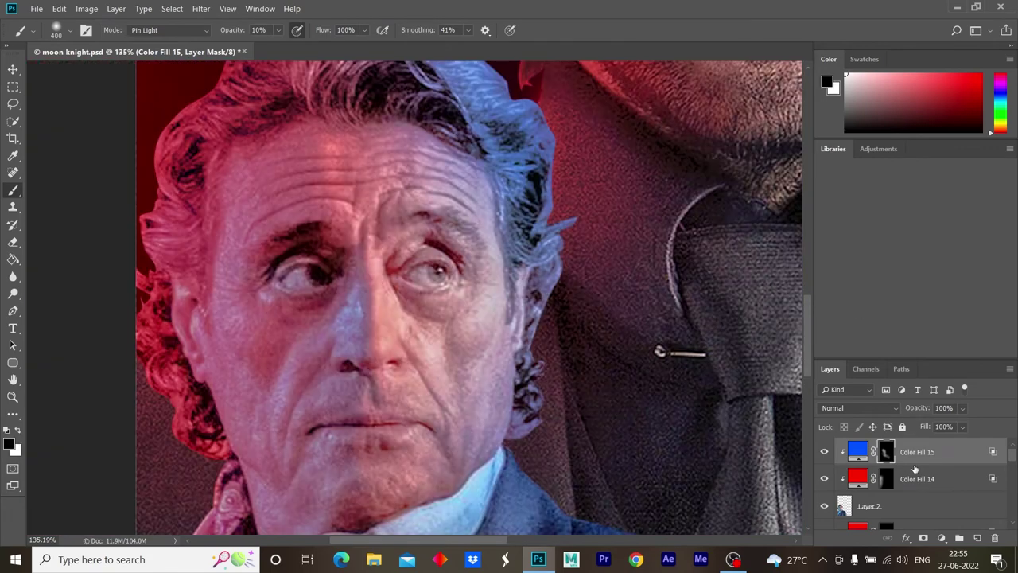
- Select Color Fill 14 and add a red Solid Color fill layer, Color Fill 16
{"action": "left_click", "coordinate": [885, 478]}
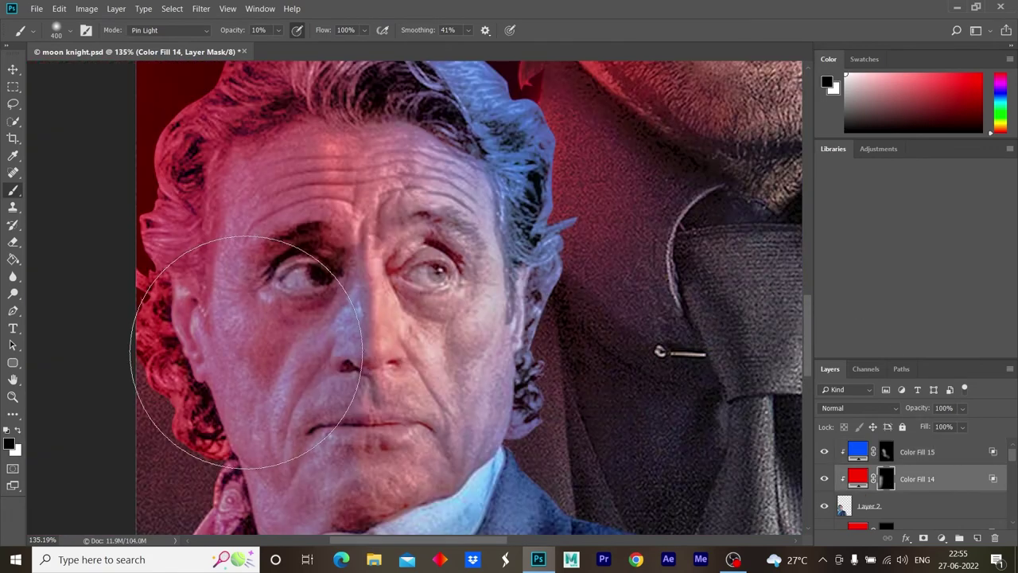
{"action": "key", "text": "z"}
{"action": "left_click_drag", "start_coordinate": [319, 337], "coordinate": [256, 341]}
{"action": "key", "text": "b"}
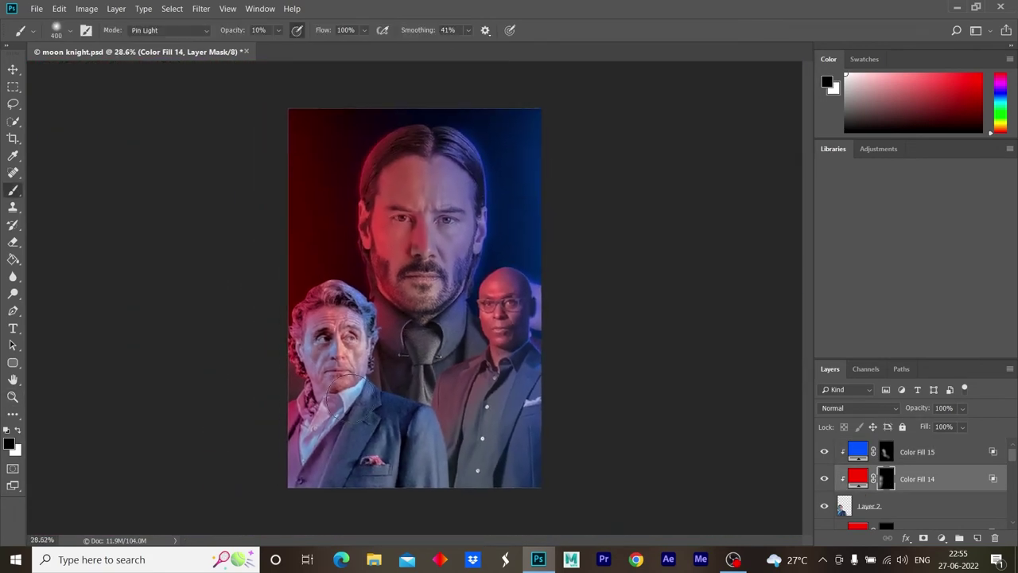
{"action": "scroll", "coordinate": [347, 396], "scroll_direction": "up", "scroll_amount": 2}
{"action": "scroll", "coordinate": [398, 390], "scroll_direction": "up", "scroll_amount": 1}
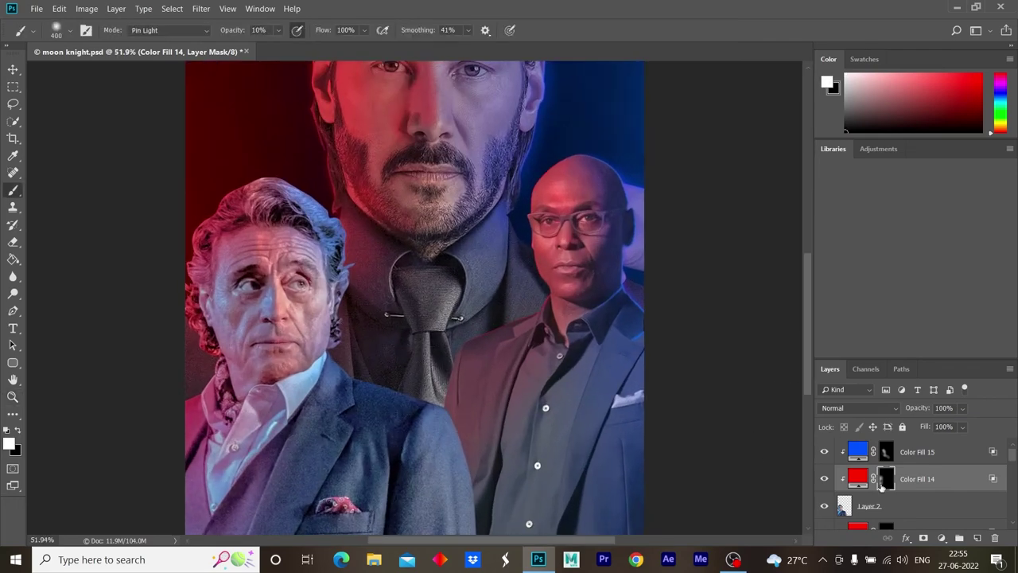
{"action": "key", "text": "alt+bracketright"}
{"action": "left_click", "coordinate": [944, 538]}
{"action": "left_click", "coordinate": [923, 306]}
{"action": "left_click", "coordinate": [941, 148]}
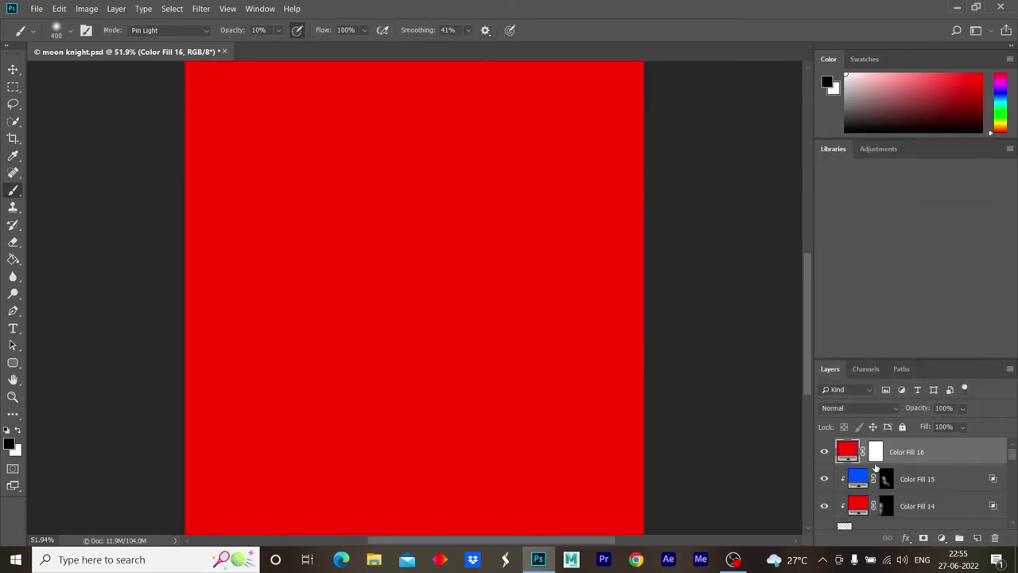
- Clip Color Fill 16, invert its mask, and set a 20px white brush zoomed on the left man
{"action": "key", "text": "ctrl+alt+g"}
{"action": "key", "text": "x"}
{"action": "key", "text": "ctrl+i"}
{"action": "left_click_drag", "start_coordinate": [239, 358], "coordinate": [271, 358]}
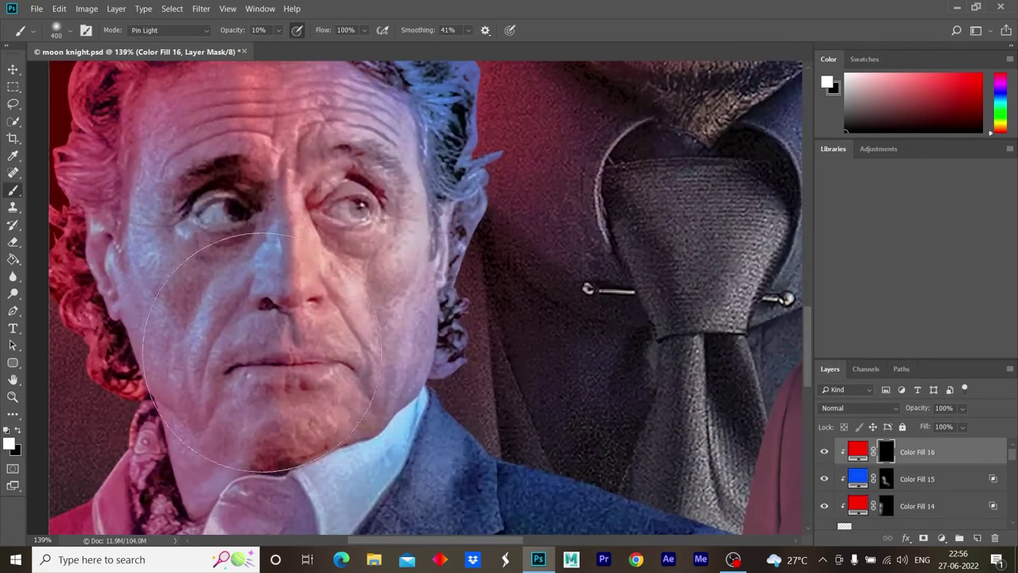
{"action": "key", "text": "bracketleft"}
{"action": "key", "text": "bracketleft"}
{"action": "key", "text": "bracketleft"}
{"action": "scroll", "coordinate": [319, 337], "scroll_direction": "up", "scroll_amount": 2}
{"action": "scroll", "coordinate": [319, 337], "scroll_direction": "up", "scroll_amount": 2}
{"action": "scroll", "coordinate": [319, 337], "scroll_direction": "up", "scroll_amount": 2}
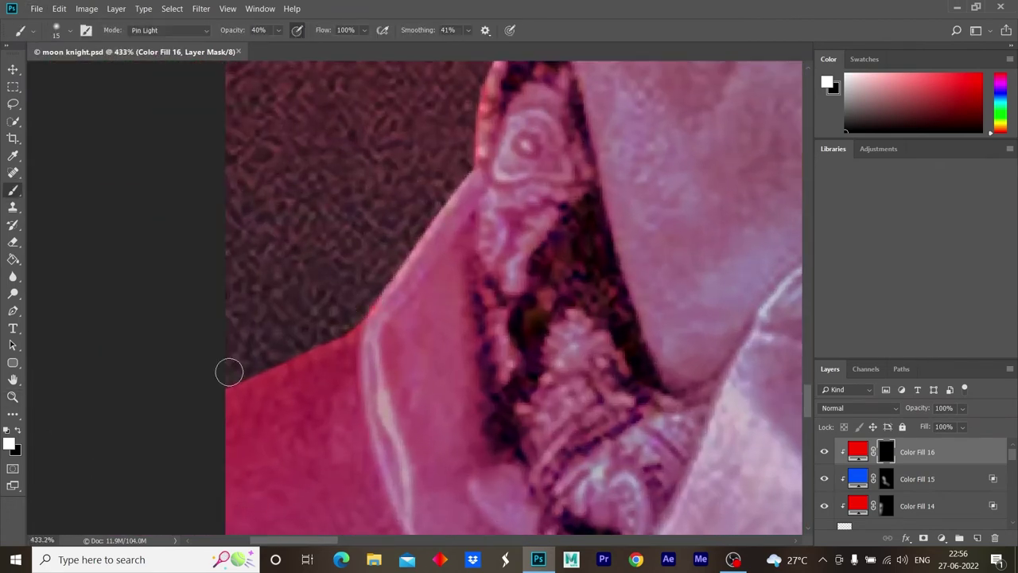
- Paint a thin red rim along the left man's collar, ear and hair edges
{"action": "mouse_move", "coordinate": [424, 242]}
{"action": "left_mouse_down"}
{"action": "mouse_move", "coordinate": [364, 300]}
{"action": "mouse_move", "coordinate": [461, 220]}
{"action": "left_mouse_up"}
{"action": "scroll", "coordinate": [391, 252], "scroll_direction": "down", "scroll_amount": 5}
{"action": "scroll", "coordinate": [357, 407], "scroll_direction": "up", "scroll_amount": 5}
{"action": "left_click_drag", "start_coordinate": [357, 407], "coordinate": [399, 239]}
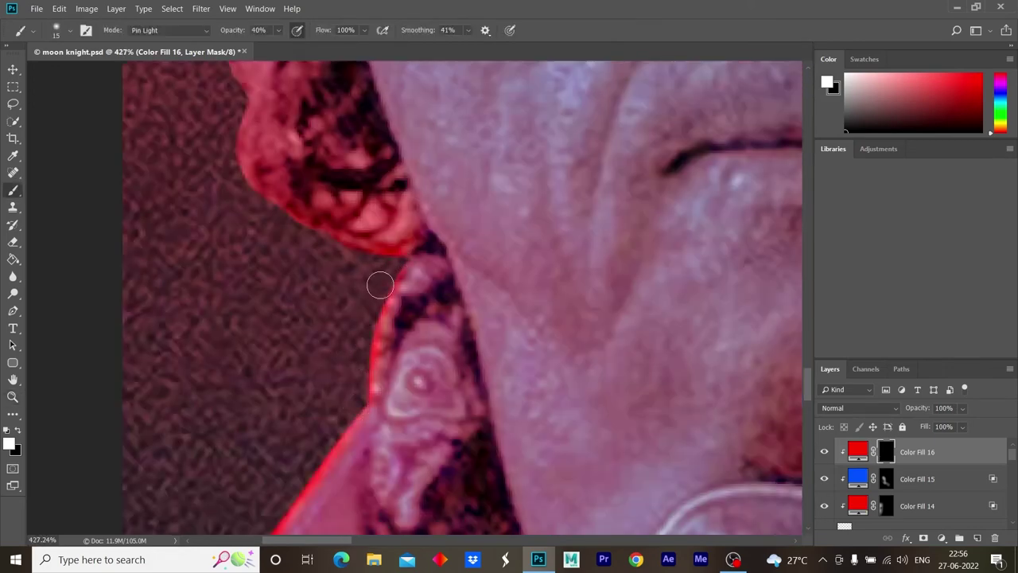
{"action": "left_click_drag", "start_coordinate": [220, 162], "coordinate": [386, 318]}
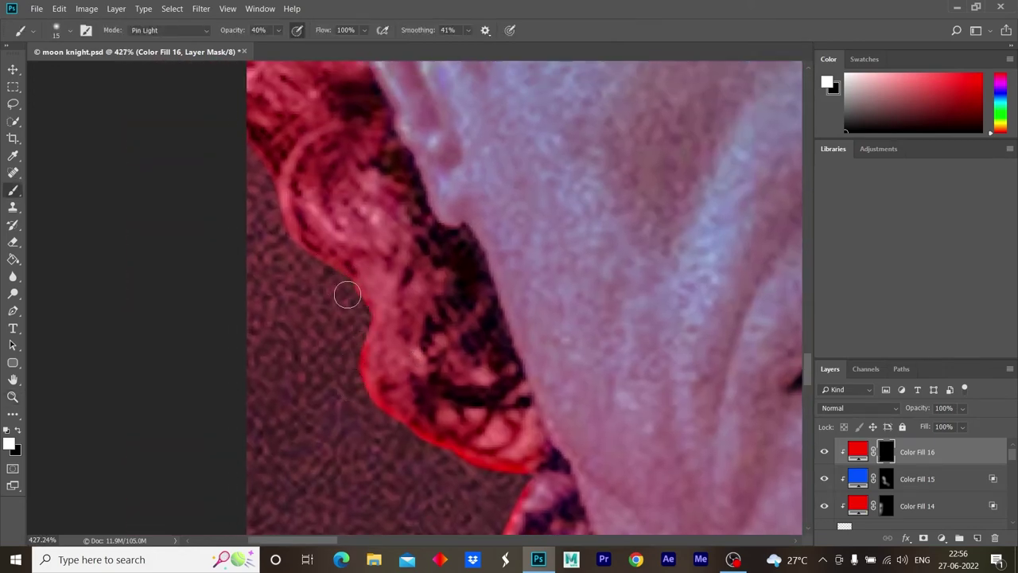
{"action": "left_click_drag", "start_coordinate": [272, 229], "coordinate": [483, 336]}
{"action": "left_click_drag", "start_coordinate": [441, 363], "coordinate": [512, 391]}
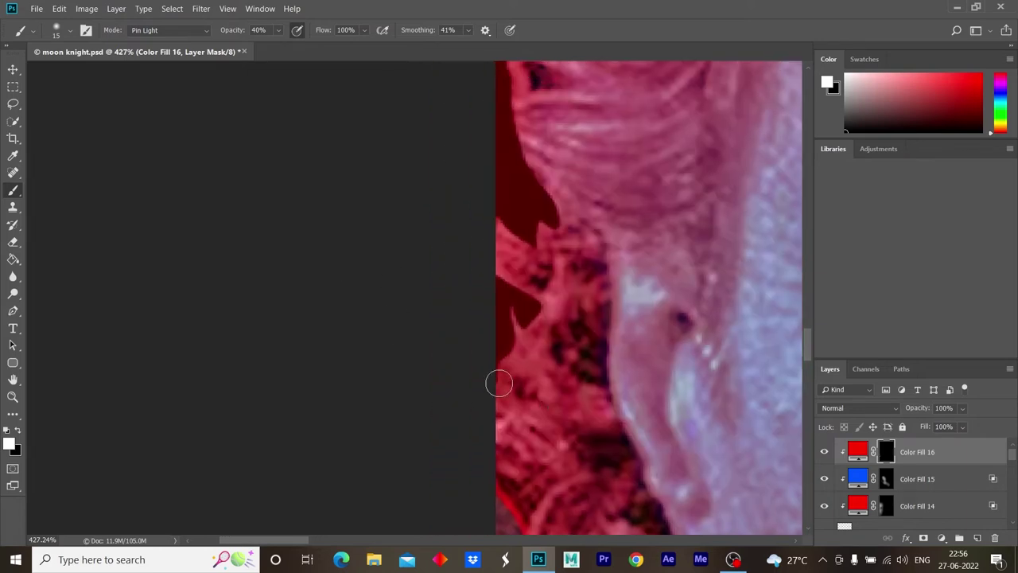
- Zoom out to view both faces and fit the whole poster on screen
{"action": "scroll", "coordinate": [528, 298], "scroll_direction": "up", "scroll_amount": 3}
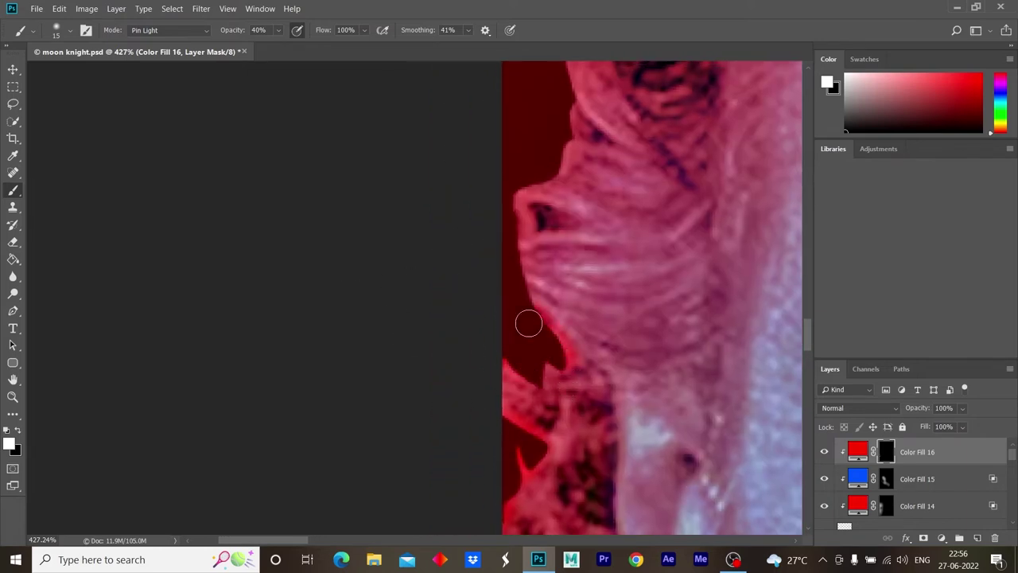
{"action": "scroll", "coordinate": [514, 178], "scroll_direction": "up", "scroll_amount": 5}
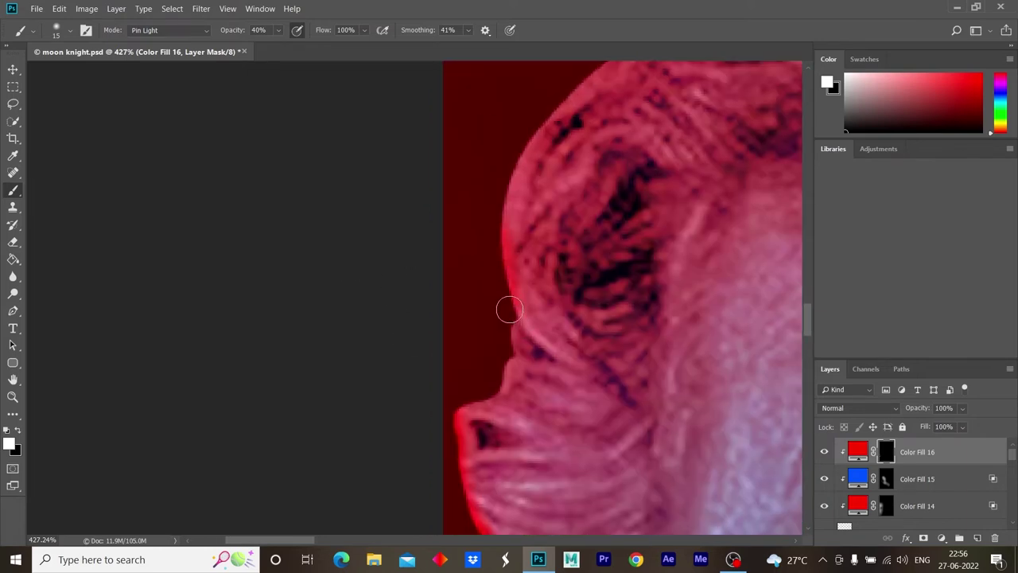
{"action": "scroll", "coordinate": [517, 259], "scroll_direction": "up", "scroll_amount": 5}
{"action": "scroll", "coordinate": [493, 303], "scroll_direction": "up", "scroll_amount": 5}
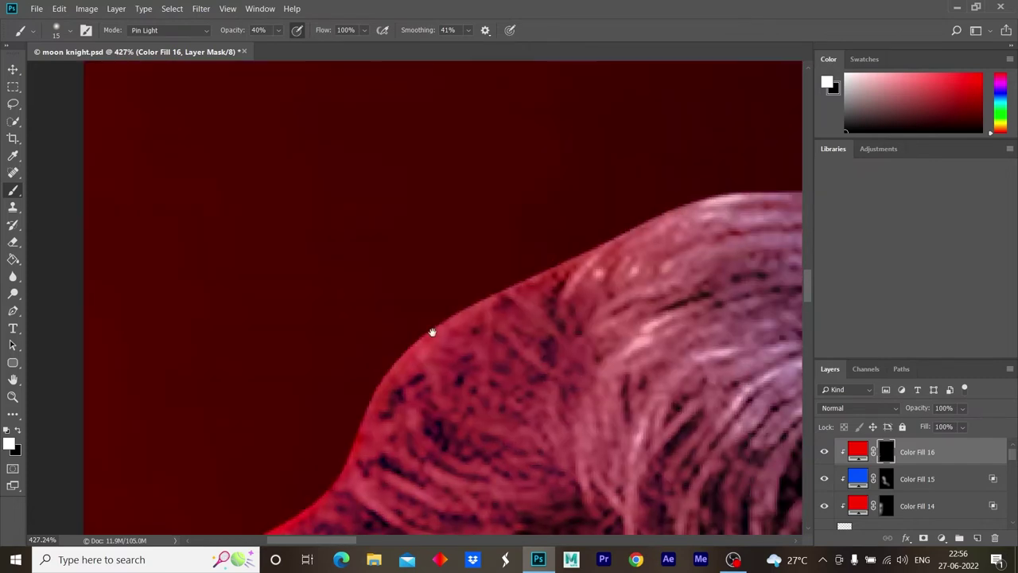
{"action": "key", "text": "z"}
{"action": "left_click_drag", "start_coordinate": [711, 166], "coordinate": [524, 221]}
{"action": "key", "text": "ctrl+0"}
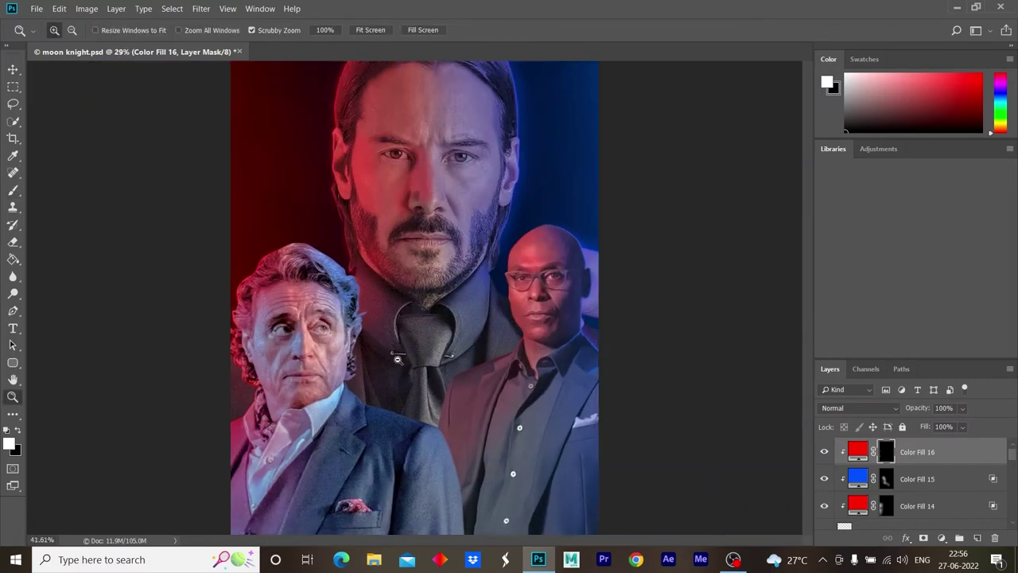
{"action": "key", "text": "b"}
{"action": "left_click", "coordinate": [942, 538]}
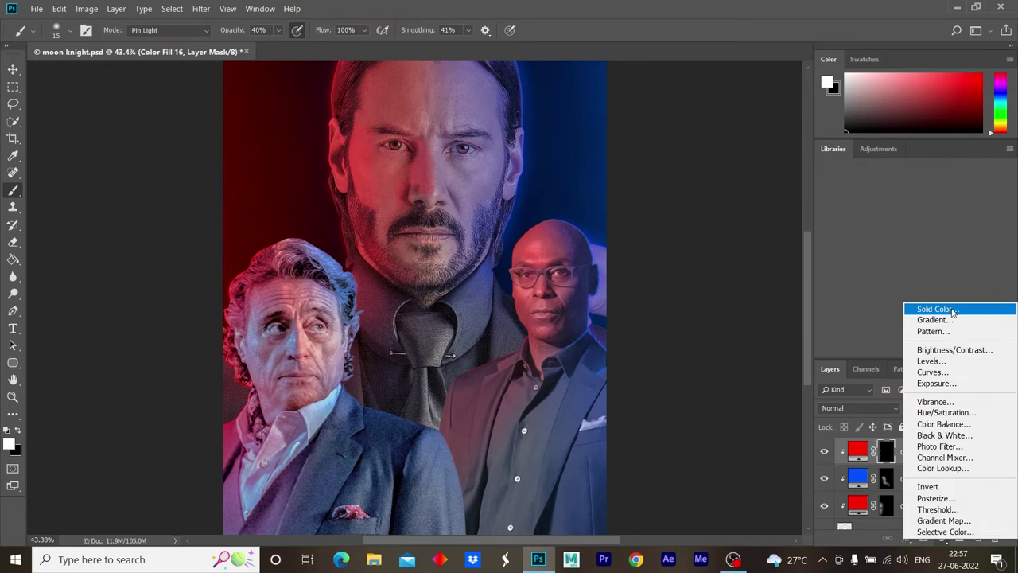
- Add a red Solid Color fill layer, Color Fill 17, and invert its mask to hide it
{"action": "left_click", "coordinate": [872, 318]}
{"action": "left_click", "coordinate": [907, 506]}
{"action": "left_click", "coordinate": [942, 538]}
{"action": "left_click", "coordinate": [934, 309]}
{"action": "left_click", "coordinate": [944, 150]}
{"action": "key", "text": "ctrl+i"}
- Paint a soft red glow around the left man's hair and temple with a 100px brush
{"action": "scroll", "coordinate": [409, 346], "scroll_direction": "up", "scroll_amount": 3}
{"action": "scroll", "coordinate": [408, 347], "scroll_direction": "up", "scroll_amount": 2}
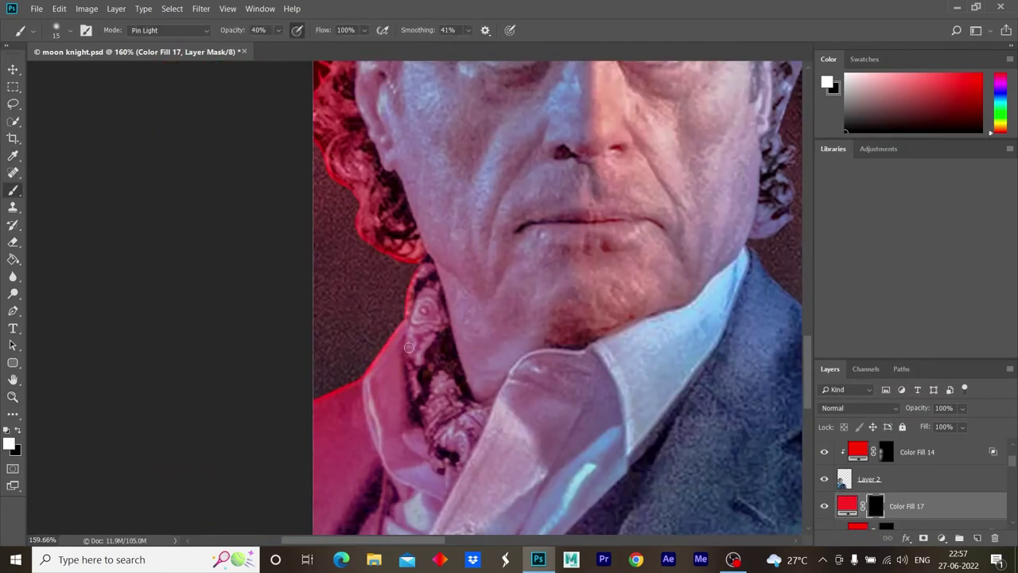
{"action": "key", "text": "bracketright"}
{"action": "key", "text": "bracketright"}
{"action": "key", "text": "bracketright"}
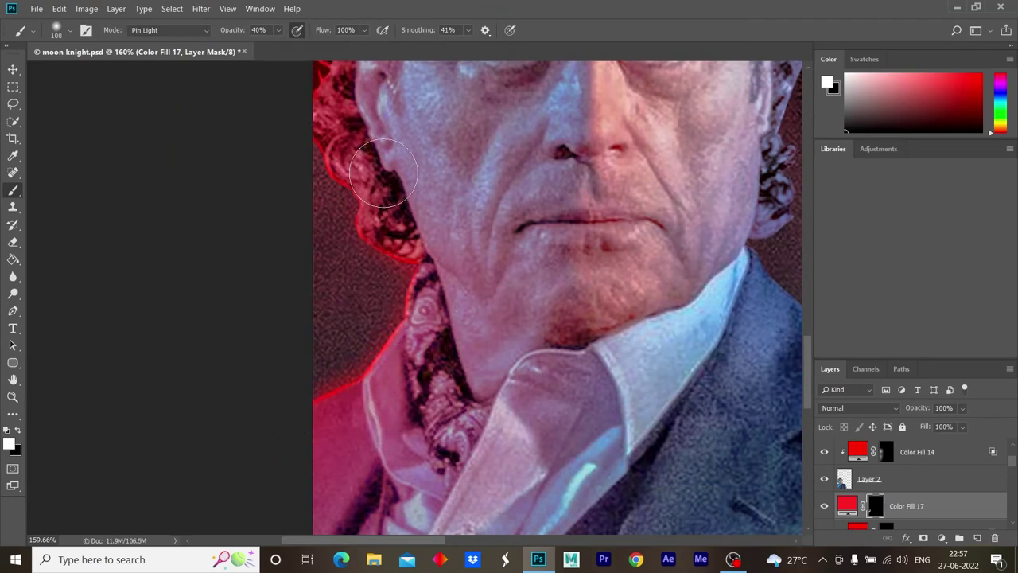
{"action": "left_click_drag", "start_coordinate": [383, 172], "coordinate": [459, 350]}
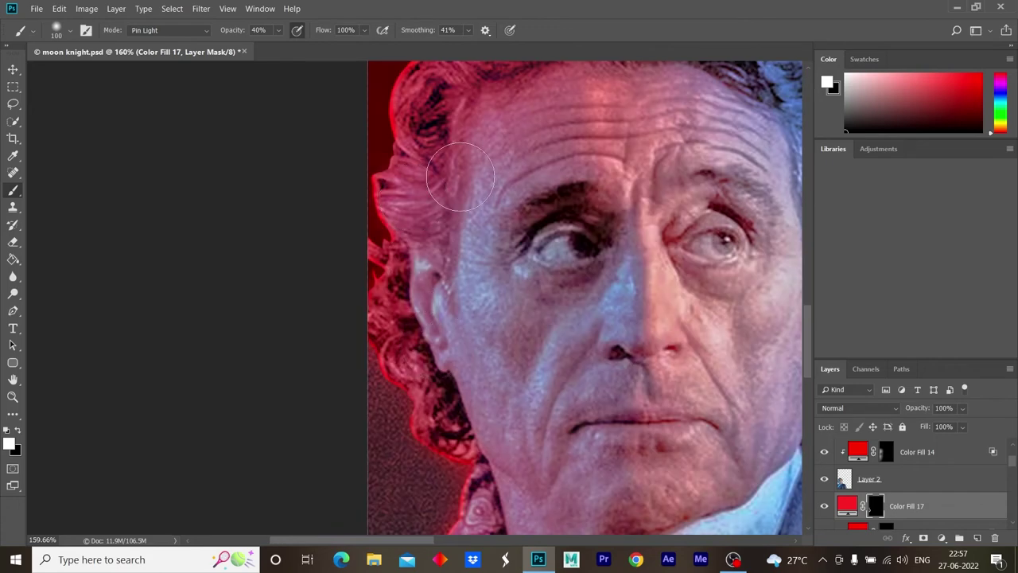
{"action": "left_click_drag", "start_coordinate": [445, 185], "coordinate": [449, 254]}
{"action": "left_click_drag", "start_coordinate": [481, 219], "coordinate": [460, 405]}
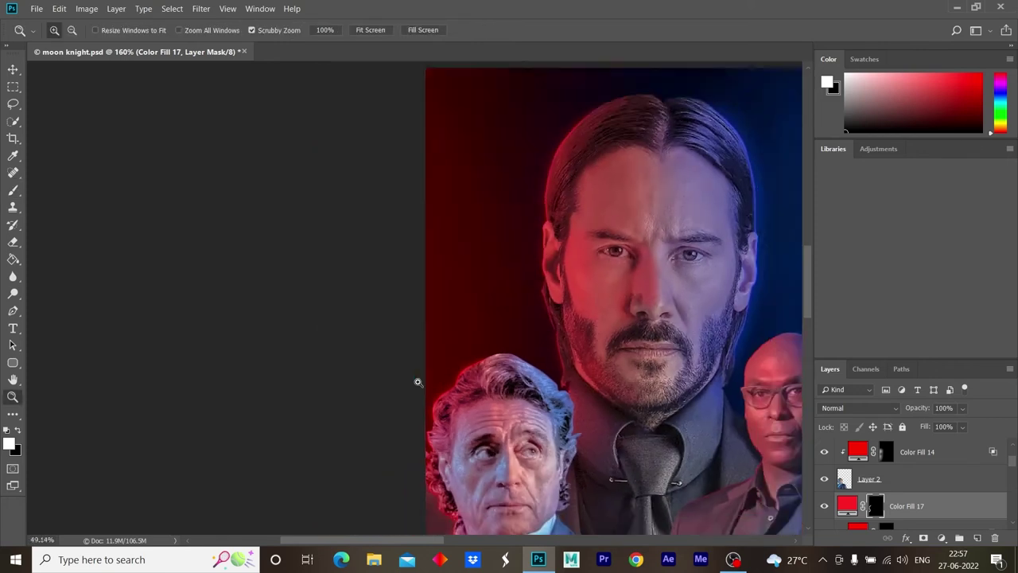
{"action": "left_click_drag", "start_coordinate": [471, 383], "coordinate": [503, 391]}
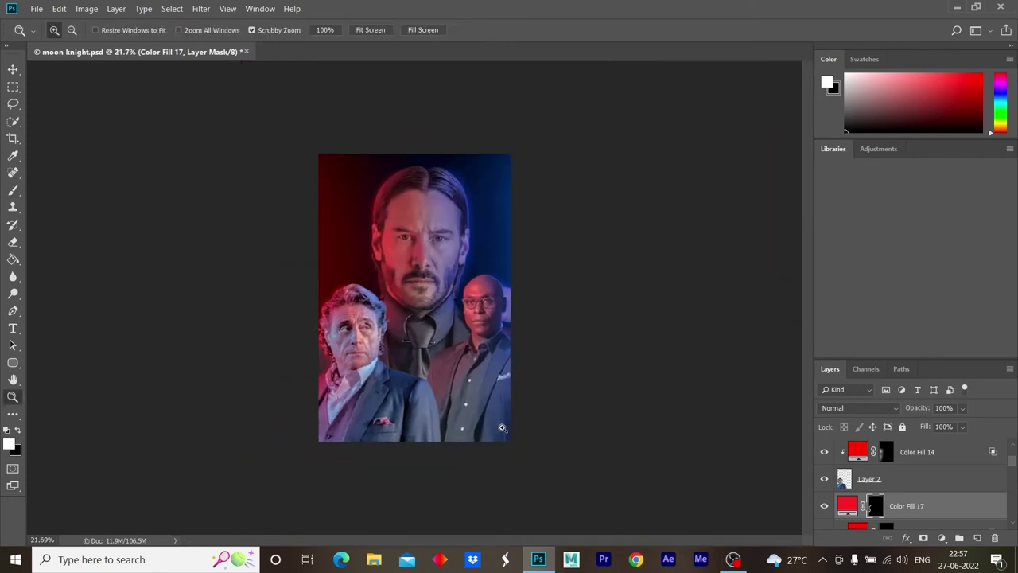
- Add a Hue/Saturation adjustment above Layer 3 with Lightness -67
{"action": "scroll", "coordinate": [958, 461], "scroll_direction": "up", "scroll_amount": 2}
{"action": "left_click", "coordinate": [914, 478]}
{"action": "left_click", "coordinate": [941, 538]}
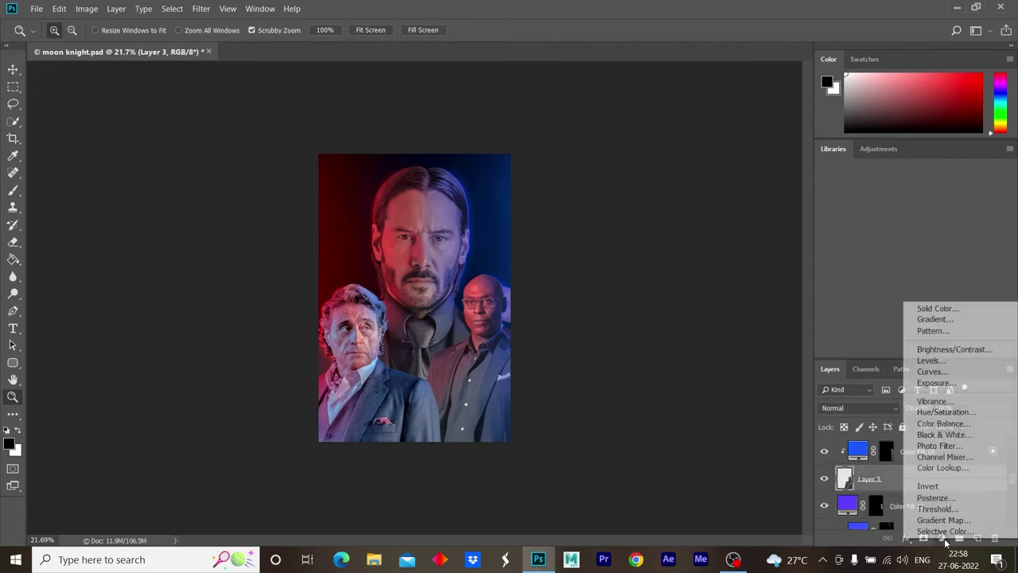
{"action": "left_click", "coordinate": [934, 412]}
{"action": "mouse_move", "coordinate": [610, 214]}
{"action": "left_mouse_down"}
{"action": "mouse_move", "coordinate": [561, 215]}
{"action": "mouse_move", "coordinate": [557, 224]}
{"action": "left_mouse_up"}
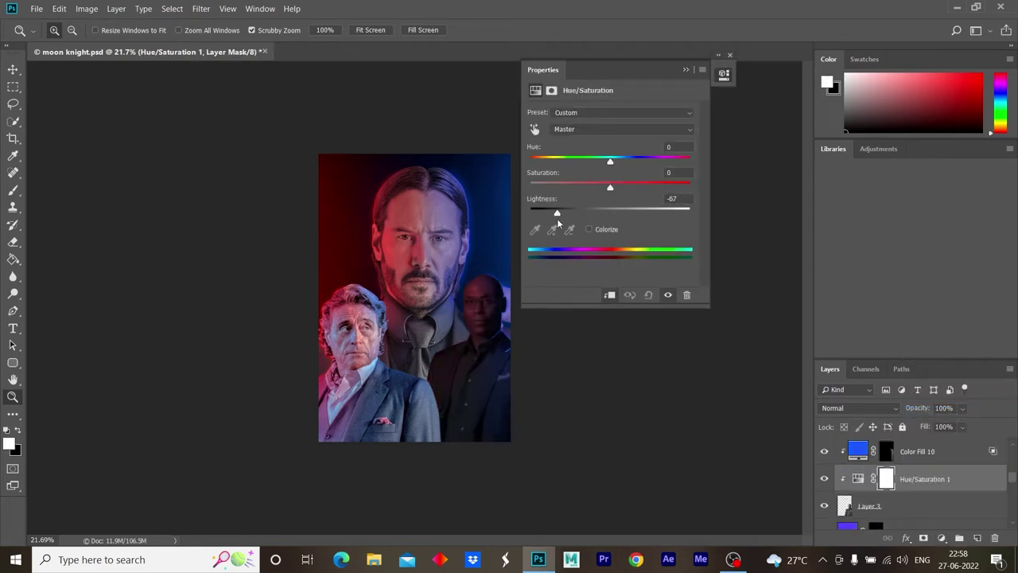
- Invert the Hue/Saturation mask and set up a 10%-opacity, 800px brush
{"action": "left_click", "coordinate": [883, 485]}
{"action": "key", "text": "ctrl+i"}
{"action": "left_click", "coordinate": [686, 70]}
{"action": "scroll", "coordinate": [578, 409], "scroll_direction": "up", "scroll_amount": 3}
{"action": "key", "text": "b"}
{"action": "scroll", "coordinate": [459, 350], "scroll_direction": "down", "scroll_amount": 1}
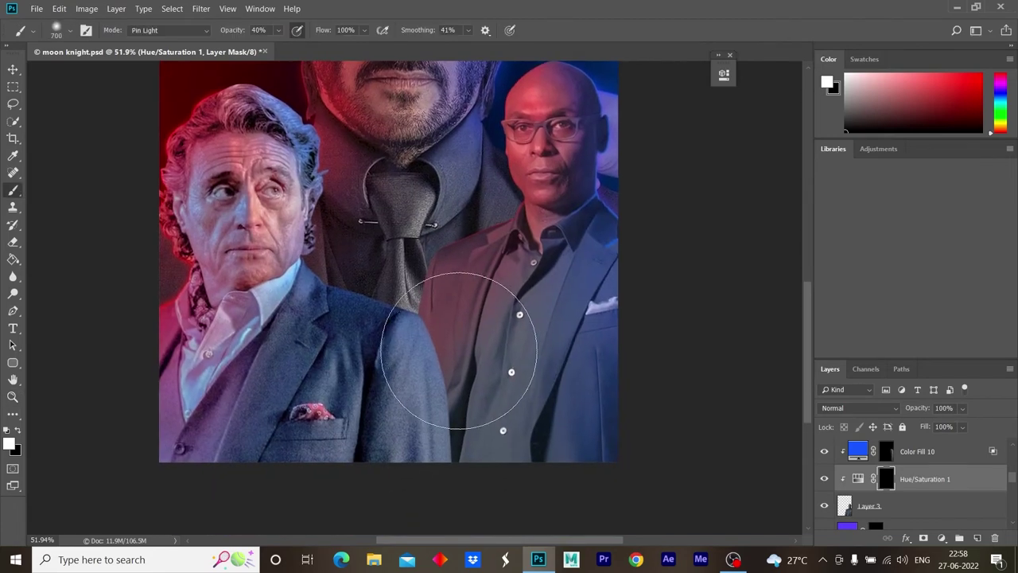
{"action": "key", "text": "1"}
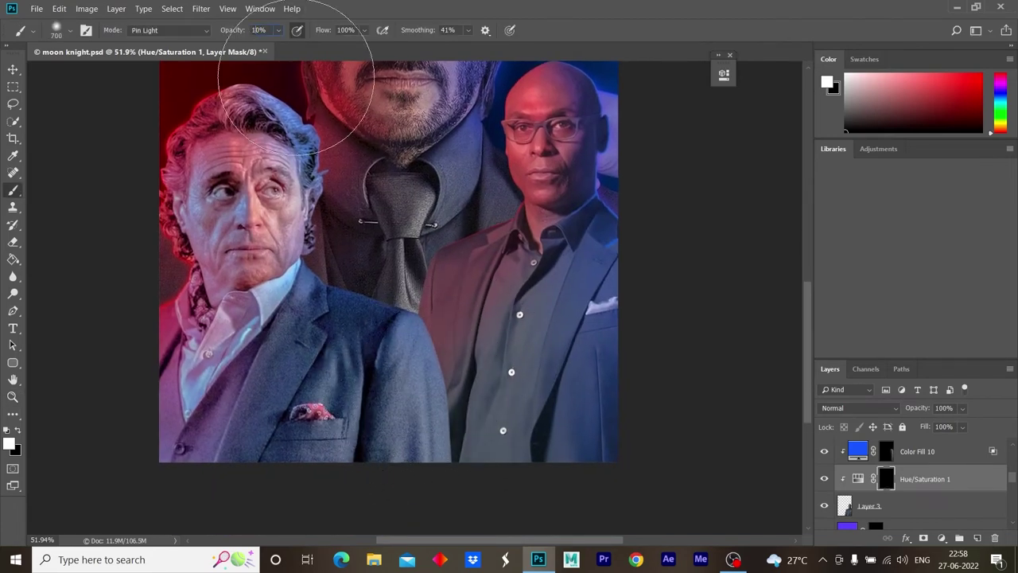
{"action": "key", "text": "bracketright"}
- Paint the darkening back over the lower middle and lower right jacket areas
{"action": "mouse_move", "coordinate": [370, 405]}
{"action": "left_mouse_down"}
{"action": "mouse_move", "coordinate": [416, 432]}
{"action": "mouse_move", "coordinate": [450, 476]}
{"action": "left_mouse_up"}
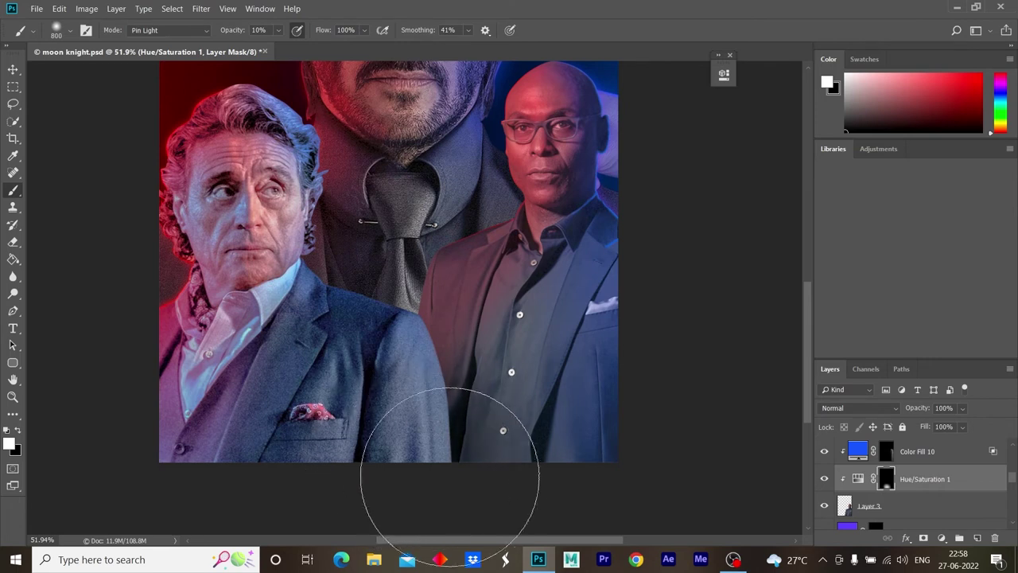
{"action": "scroll", "coordinate": [443, 414], "scroll_direction": "down", "scroll_amount": 1}
{"action": "mouse_move", "coordinate": [424, 439]}
{"action": "left_mouse_down"}
{"action": "mouse_move", "coordinate": [409, 432]}
{"action": "mouse_move", "coordinate": [578, 423]}
{"action": "mouse_move", "coordinate": [495, 381]}
{"action": "mouse_move", "coordinate": [525, 462]}
{"action": "mouse_move", "coordinate": [432, 432]}
{"action": "mouse_move", "coordinate": [496, 364]}
{"action": "mouse_move", "coordinate": [536, 405]}
{"action": "mouse_move", "coordinate": [522, 484]}
{"action": "left_mouse_up"}
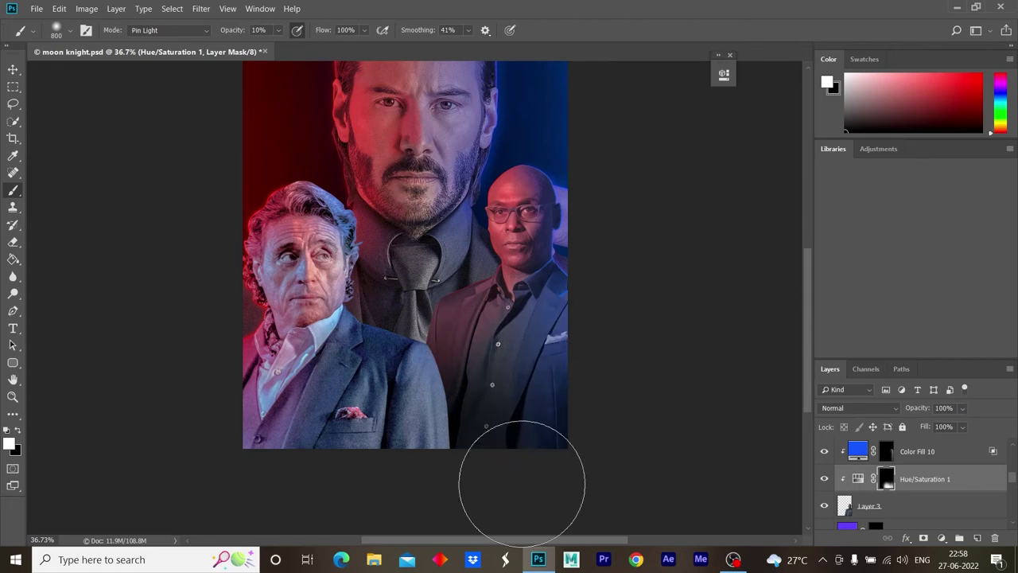
{"action": "scroll", "coordinate": [489, 489], "scroll_direction": "down", "scroll_amount": 2}
{"action": "scroll", "coordinate": [549, 445], "scroll_direction": "up", "scroll_amount": 2}
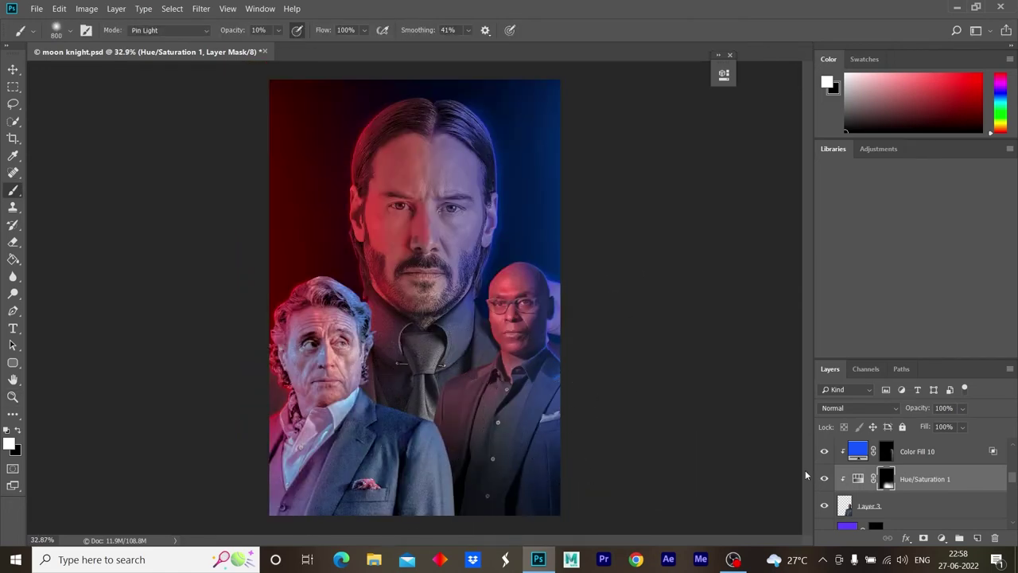
{"action": "scroll", "coordinate": [915, 485], "scroll_direction": "down", "scroll_amount": 3}
{"action": "left_click", "coordinate": [915, 505]}
- Try a darkening Hue/Saturation layer with an inverted mask, then delete it
{"action": "left_click", "coordinate": [942, 537]}
{"action": "left_click", "coordinate": [947, 410]}
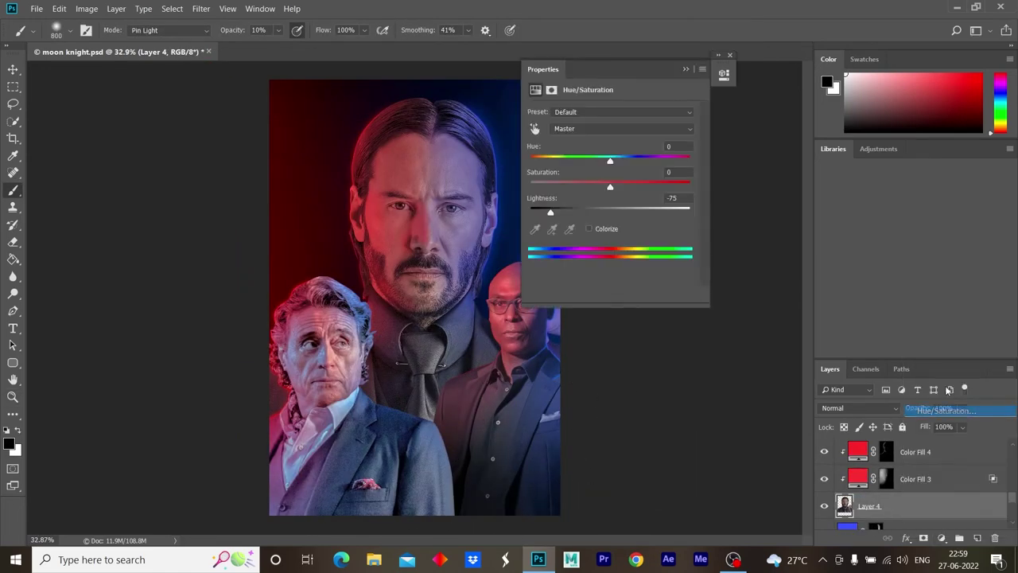
{"action": "left_click_drag", "start_coordinate": [550, 211], "coordinate": [557, 212]}
{"action": "left_click", "coordinate": [551, 89]}
{"action": "key", "text": "ctrl+i"}
{"action": "key", "text": "ctrl+i"}
{"action": "key", "text": "Delete"}
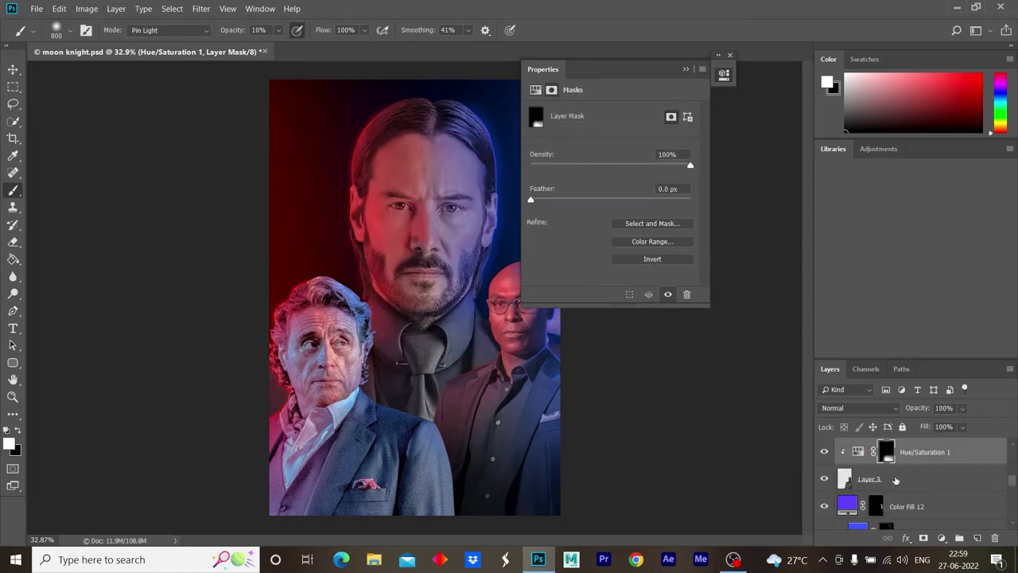
- Add a Hue/Saturation layer at Lightness -73 with inverted mask, painting darkness over the lower-centre suit
{"action": "scroll", "coordinate": [899, 479], "scroll_direction": "up", "scroll_amount": 2}
{"action": "left_click", "coordinate": [941, 538]}
{"action": "left_click", "coordinate": [874, 406]}
{"action": "left_click_drag", "start_coordinate": [610, 212], "coordinate": [547, 201]}
{"action": "left_click", "coordinate": [887, 509]}
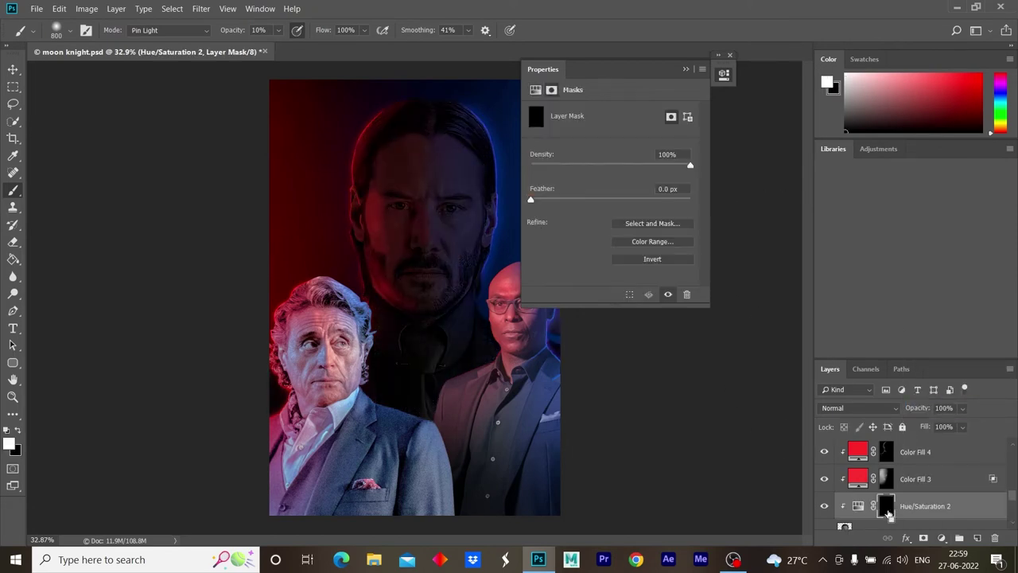
{"action": "key", "text": "ctrl+i"}
{"action": "key", "text": "z"}
{"action": "left_click_drag", "start_coordinate": [448, 408], "coordinate": [469, 408]}
{"action": "key", "text": "b"}
{"action": "mouse_move", "coordinate": [432, 341]}
{"action": "left_mouse_down"}
{"action": "mouse_move", "coordinate": [427, 391]}
{"action": "mouse_move", "coordinate": [438, 337]}
{"action": "mouse_move", "coordinate": [466, 329]}
{"action": "mouse_move", "coordinate": [374, 363]}
{"action": "mouse_move", "coordinate": [409, 318]}
{"action": "mouse_move", "coordinate": [432, 322]}
{"action": "left_mouse_up"}
{"action": "scroll", "coordinate": [432, 322], "scroll_direction": "down", "scroll_amount": 4}
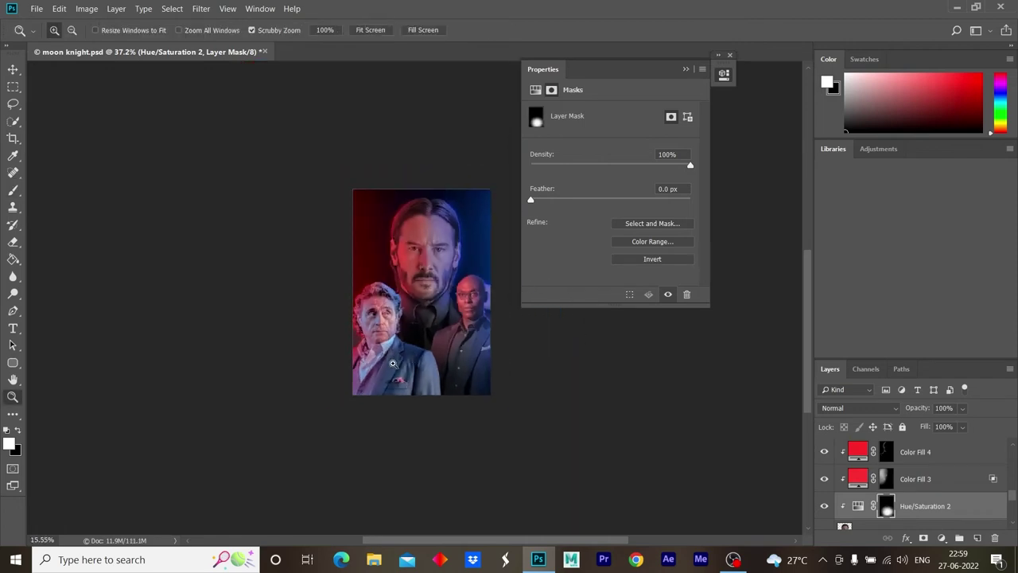
{"action": "scroll", "coordinate": [517, 431], "scroll_direction": "up", "scroll_amount": 2}
- Stamp visible layers, then add an inverted-mask Hue/Saturation layer brushed over the lower-left man's suit
{"action": "left_click", "coordinate": [685, 70]}
{"action": "key", "text": "ctrl+shift+alt+e"}
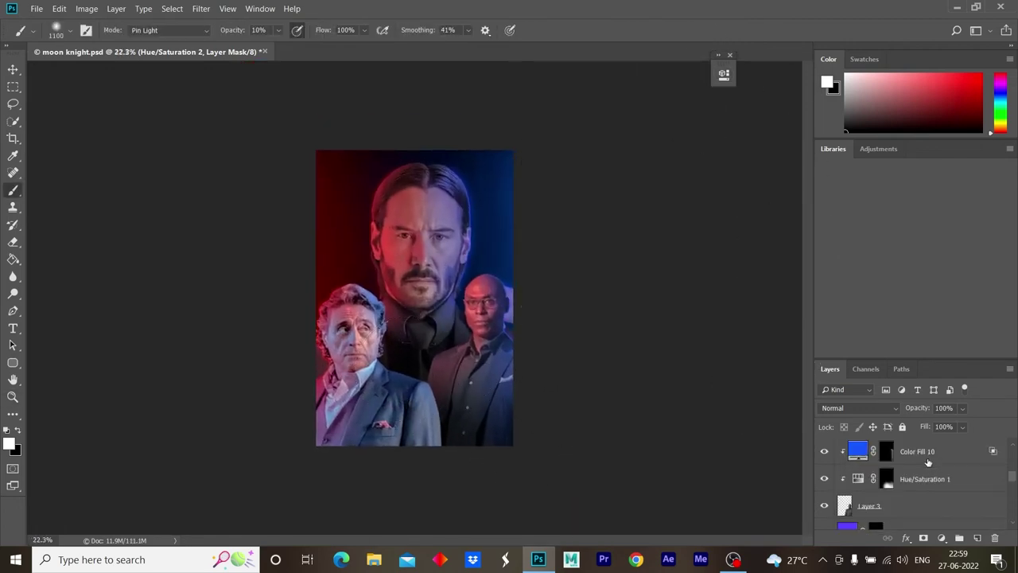
{"action": "left_click", "coordinate": [941, 538]}
{"action": "left_click", "coordinate": [942, 409]}
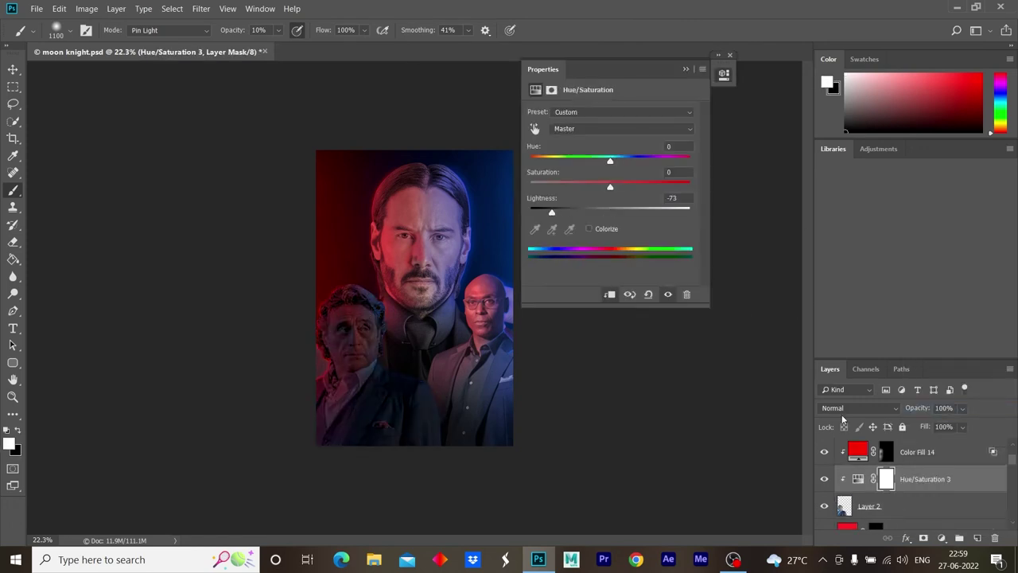
{"action": "left_click", "coordinate": [888, 480]}
{"action": "key", "text": "ctrl+i"}
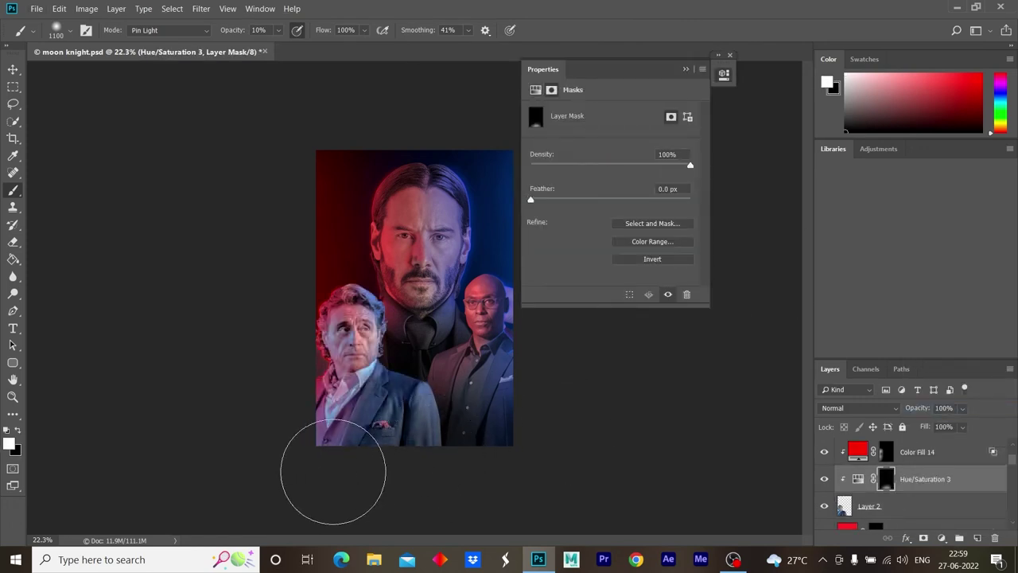
{"action": "mouse_move", "coordinate": [407, 464]}
{"action": "left_mouse_down"}
{"action": "mouse_move", "coordinate": [438, 443]}
{"action": "mouse_move", "coordinate": [371, 470]}
{"action": "mouse_move", "coordinate": [420, 447]}
{"action": "mouse_move", "coordinate": [374, 447]}
{"action": "left_mouse_up"}
- Zoom out to the whole poster and select the Color Fill 14 layer
{"action": "key", "text": "ctrl+minus"}
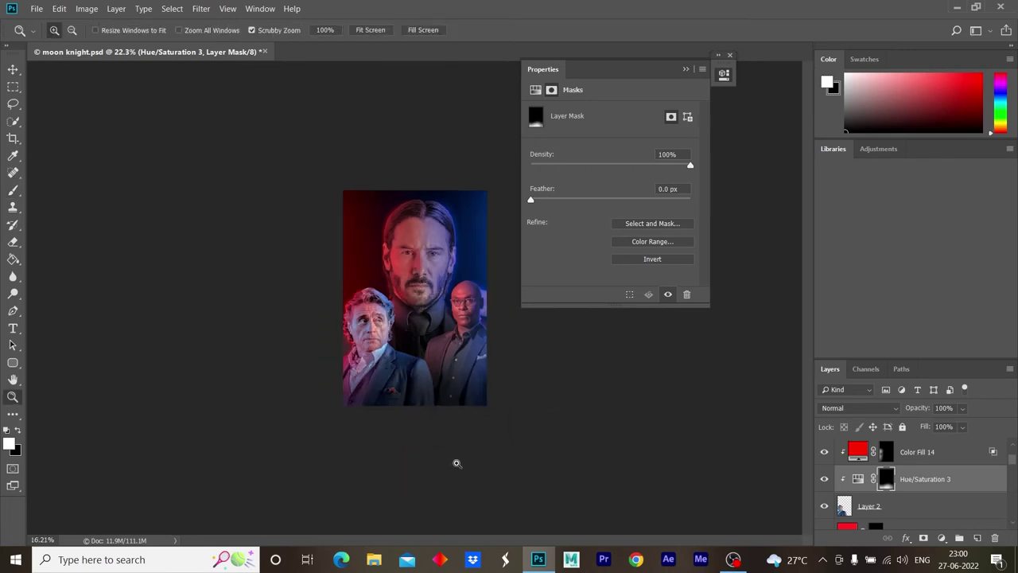
{"action": "left_click", "coordinate": [965, 441]}
{"action": "left_click", "coordinate": [36, 8]}
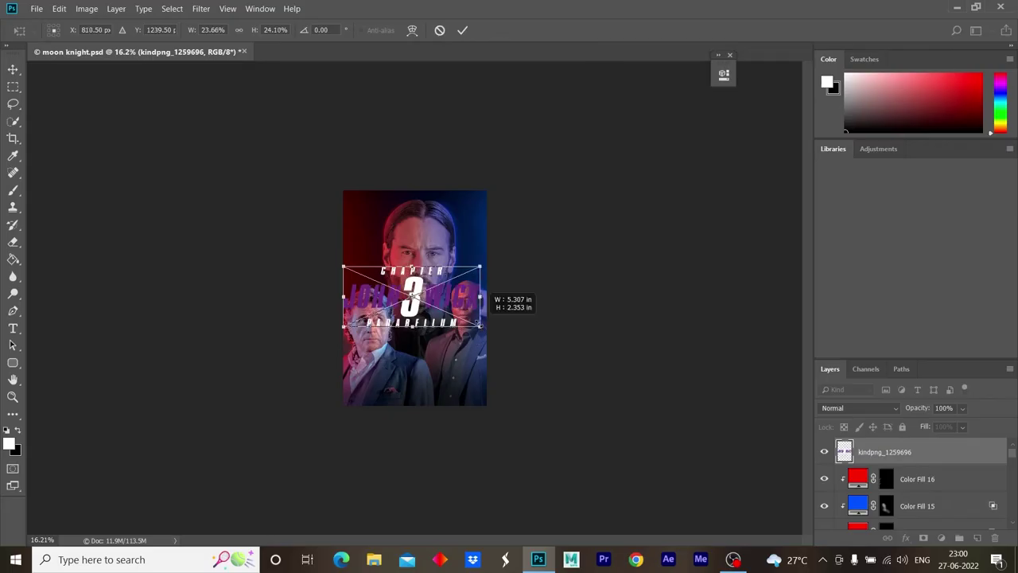
- Move the placed purple title to the poster's bottom, commit, and nudge it into alignment
{"action": "left_click_drag", "start_coordinate": [434, 318], "coordinate": [458, 372]}
{"action": "key", "text": "Return"}
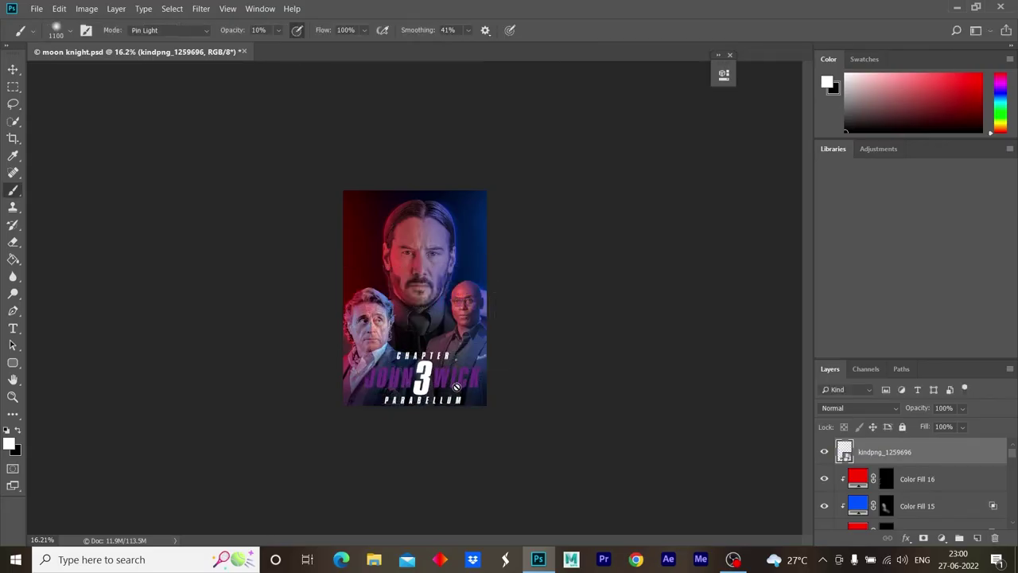
{"action": "scroll", "coordinate": [455, 435], "scroll_direction": "up", "scroll_amount": 3}
{"action": "key", "text": "v"}
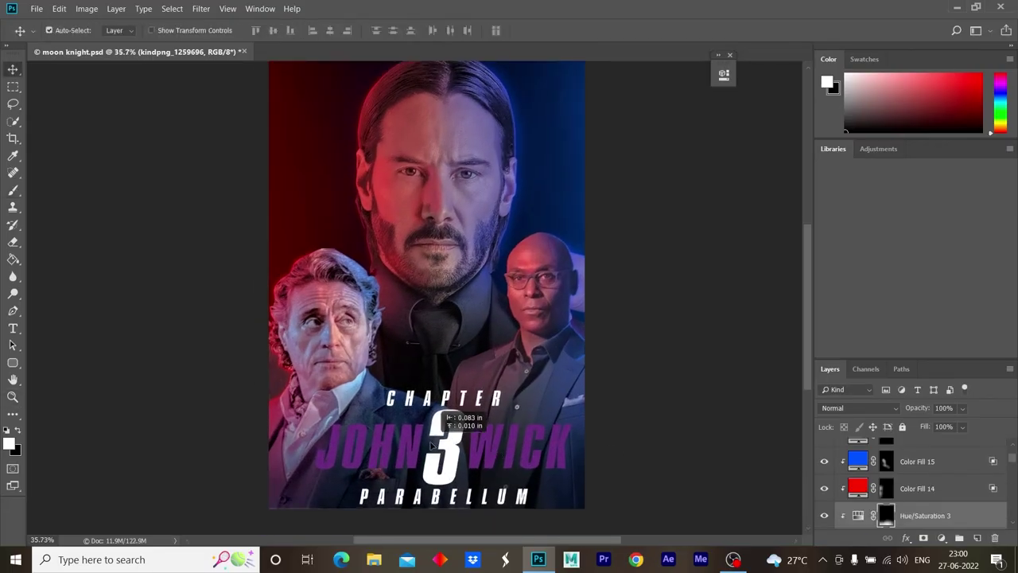
{"action": "left_click_drag", "start_coordinate": [454, 447], "coordinate": [430, 440]}
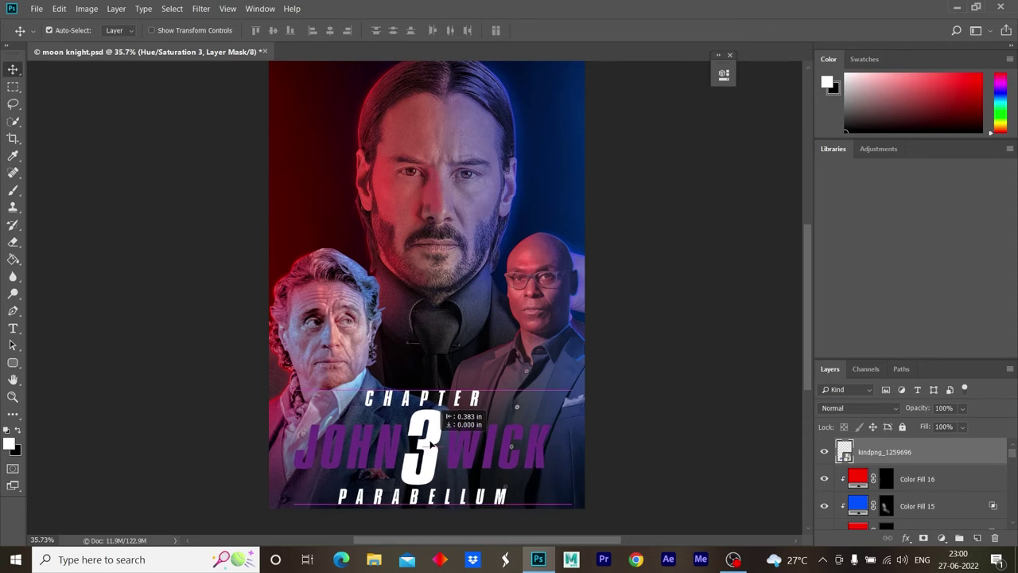
{"action": "left_click_drag", "start_coordinate": [429, 440], "coordinate": [432, 440]}
{"action": "key", "text": "z"}
{"action": "scroll", "coordinate": [559, 396], "scroll_direction": "down", "scroll_amount": 3}
{"action": "key", "text": "ctrl+0"}
- Brighten the title via Camera Raw (Exposure +1.65, Contrast +100, Highlights +16), then nudge it
{"action": "left_click", "coordinate": [200, 9]}
{"action": "left_click", "coordinate": [227, 83]}
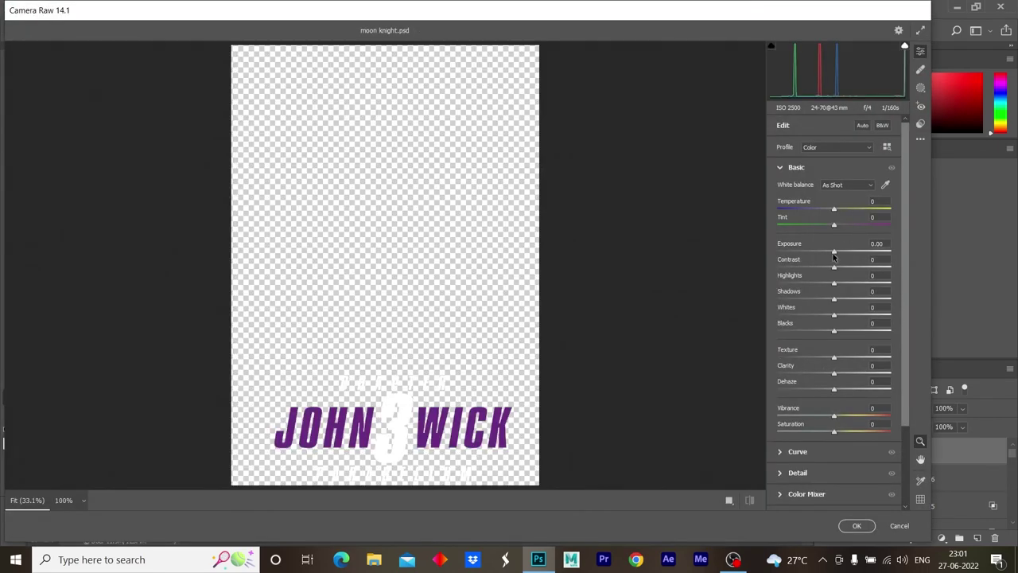
{"action": "left_click_drag", "start_coordinate": [833, 251], "coordinate": [880, 268]}
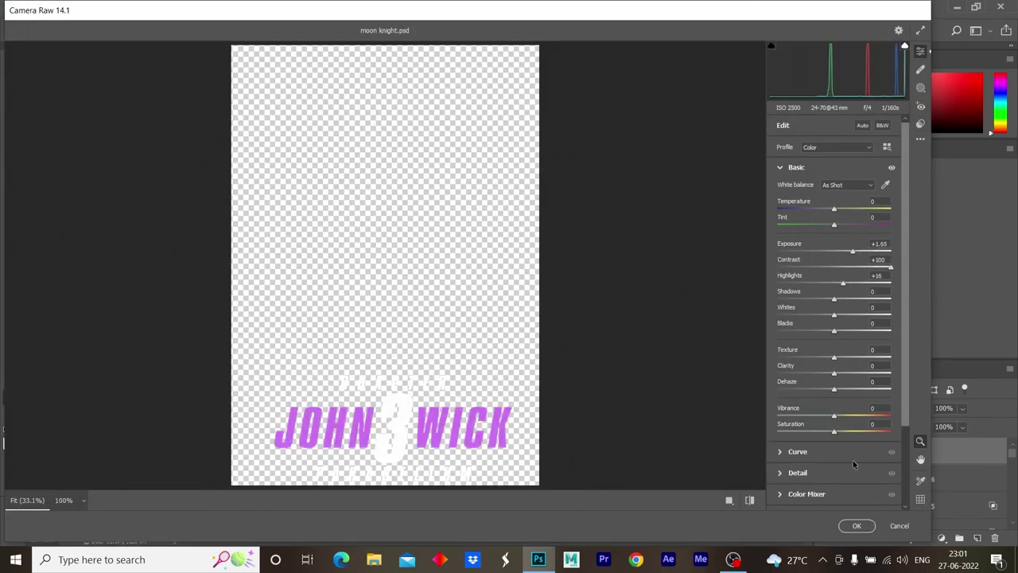
{"action": "left_click", "coordinate": [851, 523]}
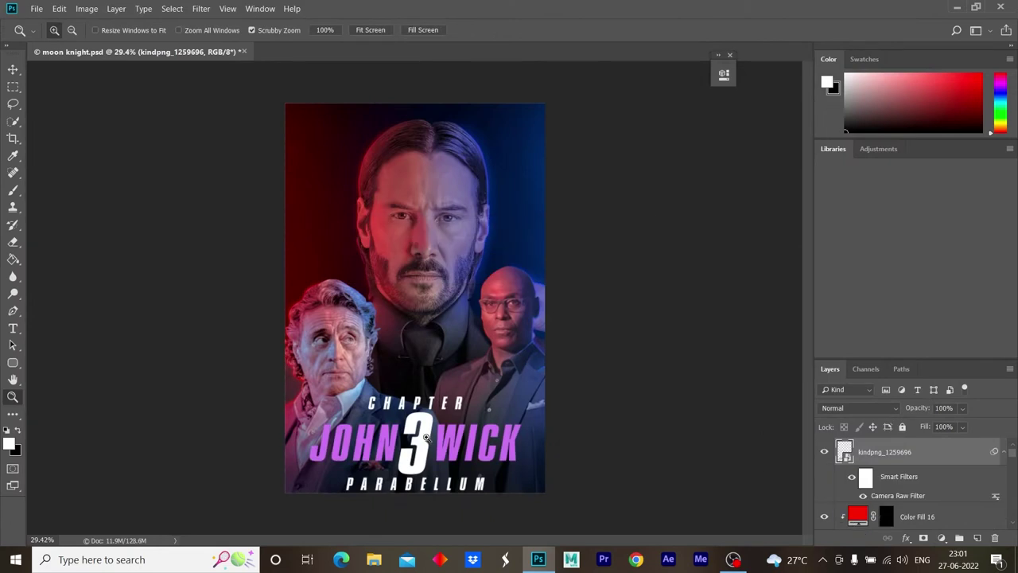
{"action": "key", "text": "v"}
{"action": "left_click_drag", "start_coordinate": [426, 437], "coordinate": [425, 437]}
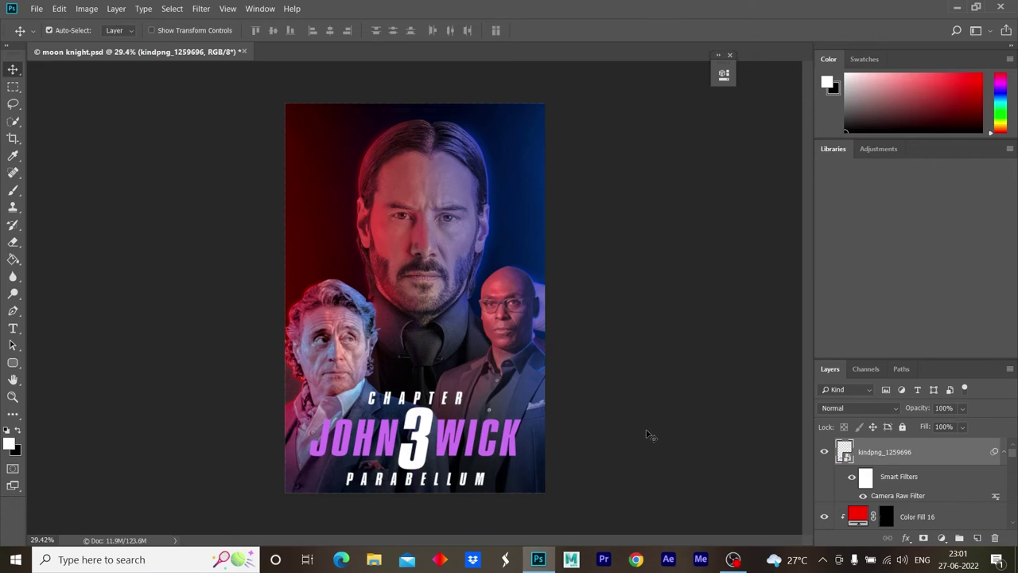
{"action": "right_click", "coordinate": [895, 451]}
{"action": "left_click", "coordinate": [827, 163]}
{"action": "left_click", "coordinate": [200, 9]}
{"action": "left_click", "coordinate": [235, 83]}
{"action": "left_click_drag", "start_coordinate": [834, 253], "coordinate": [835, 253]}
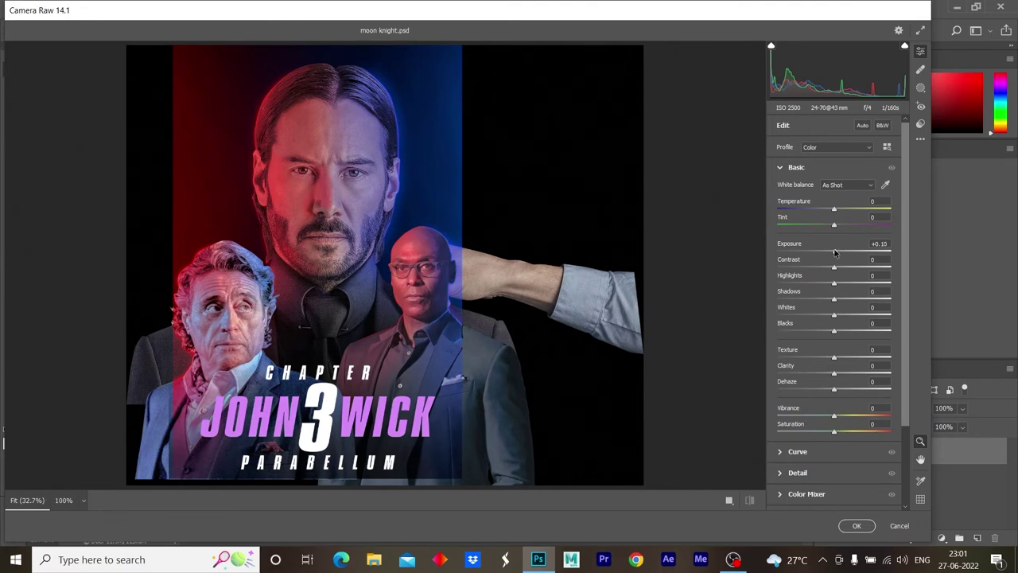
{"action": "mouse_move", "coordinate": [835, 272]}
{"action": "left_mouse_down"}
{"action": "mouse_move", "coordinate": [874, 271]}
{"action": "mouse_move", "coordinate": [851, 271]}
{"action": "mouse_move", "coordinate": [843, 287]}
{"action": "left_mouse_up"}
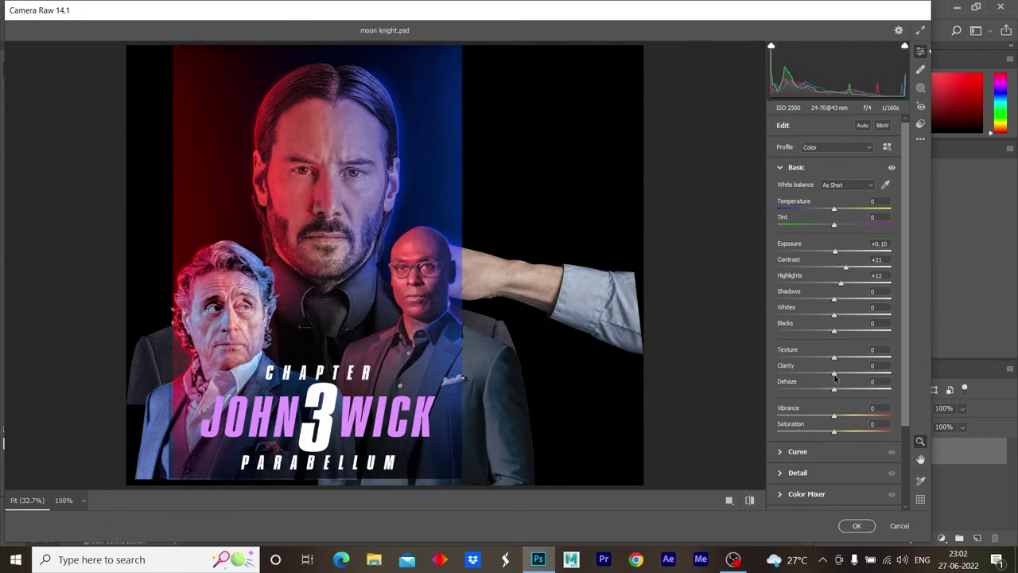
{"action": "left_click_drag", "start_coordinate": [834, 378], "coordinate": [843, 374]}
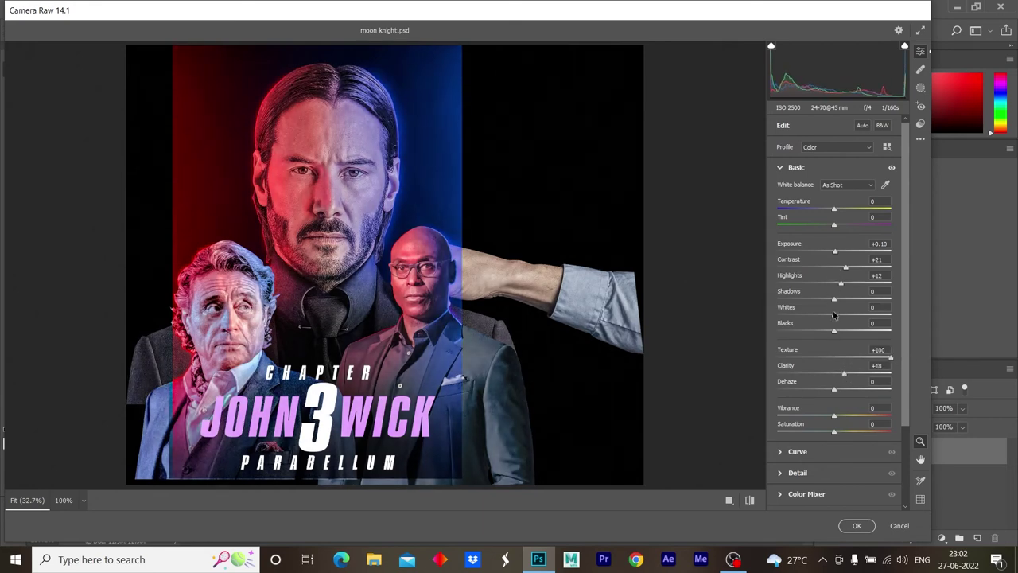
{"action": "left_click_drag", "start_coordinate": [833, 299], "coordinate": [817, 299]}
{"action": "left_click_drag", "start_coordinate": [834, 251], "coordinate": [833, 255]}
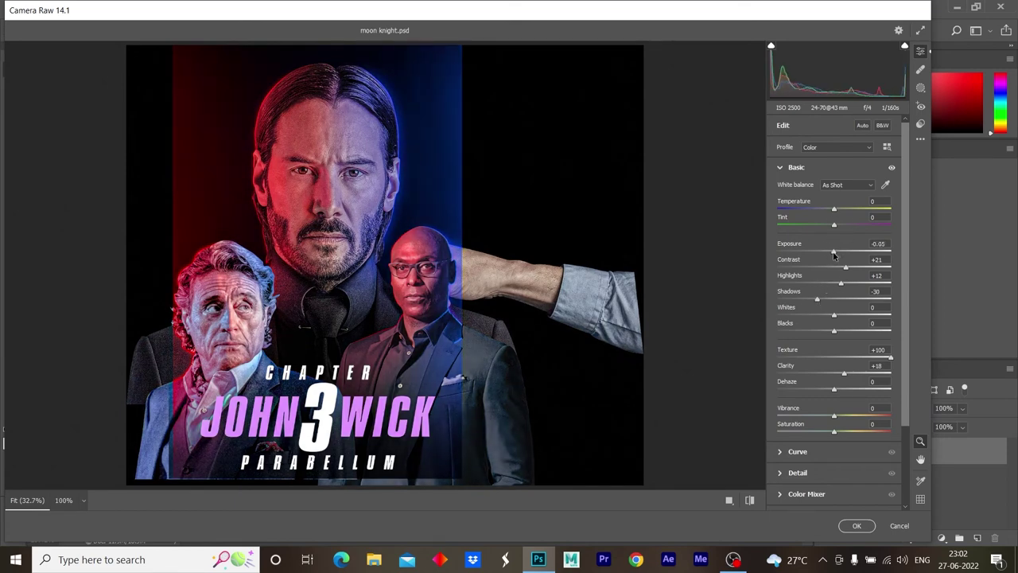
{"action": "left_click", "coordinate": [910, 525]}
{"action": "left_click", "coordinate": [540, 231]}
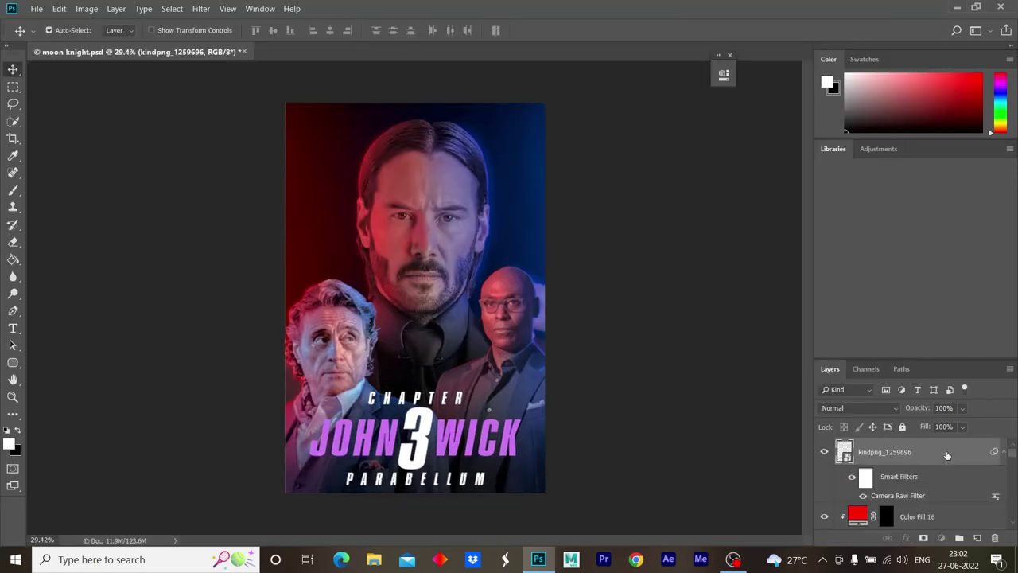
- Delete the title layer and convert the portrait layers into one smart object
{"action": "key", "text": "Delete"}
{"action": "left_click", "coordinate": [915, 517], "text": "shift"}
{"action": "right_click", "coordinate": [914, 517]}
{"action": "left_click", "coordinate": [850, 212]}
- In Camera Raw, set Contrast +26 and Clarity +14, lower exposure slightly, and S-curve the tone curve
{"action": "left_click", "coordinate": [200, 8]}
{"action": "left_click", "coordinate": [234, 83]}
{"action": "mouse_move", "coordinate": [834, 267]}
{"action": "left_mouse_down"}
{"action": "mouse_move", "coordinate": [849, 267]}
{"action": "mouse_move", "coordinate": [845, 283]}
{"action": "left_mouse_up"}
{"action": "left_click_drag", "start_coordinate": [831, 362], "coordinate": [837, 358]}
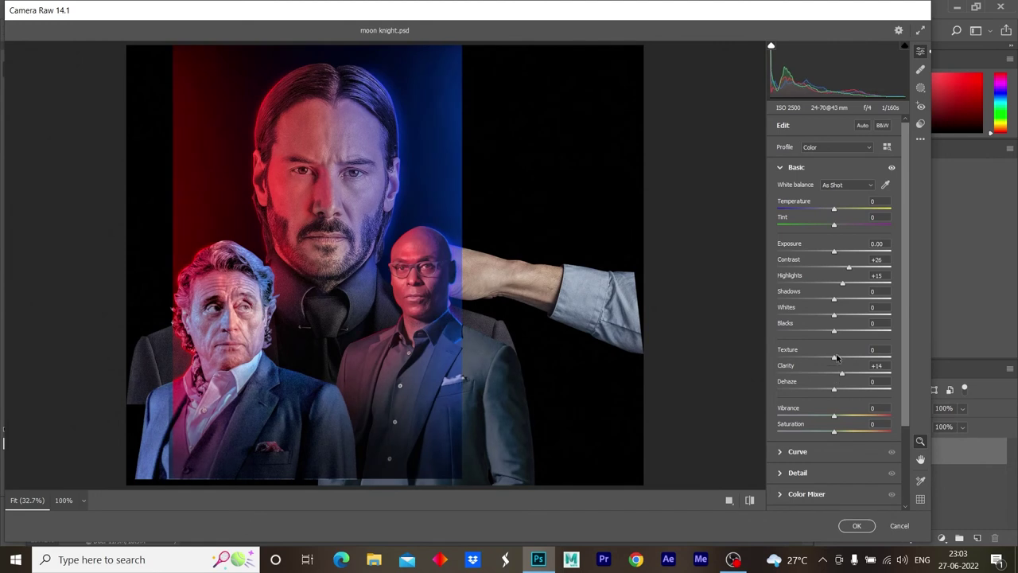
{"action": "left_click_drag", "start_coordinate": [834, 252], "coordinate": [833, 253]}
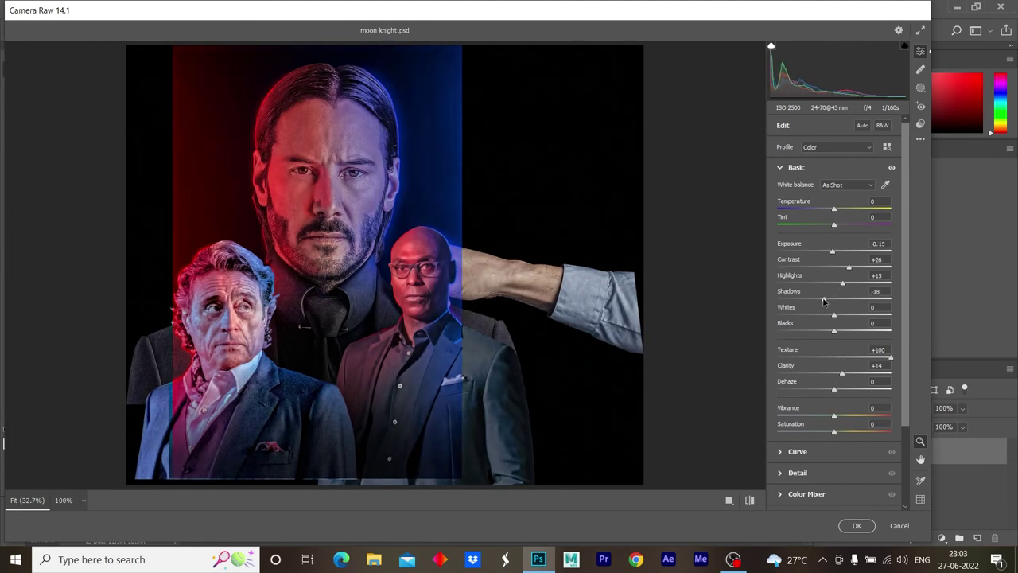
{"action": "left_click", "coordinate": [788, 451]}
{"action": "left_click_drag", "start_coordinate": [809, 303], "coordinate": [809, 311]}
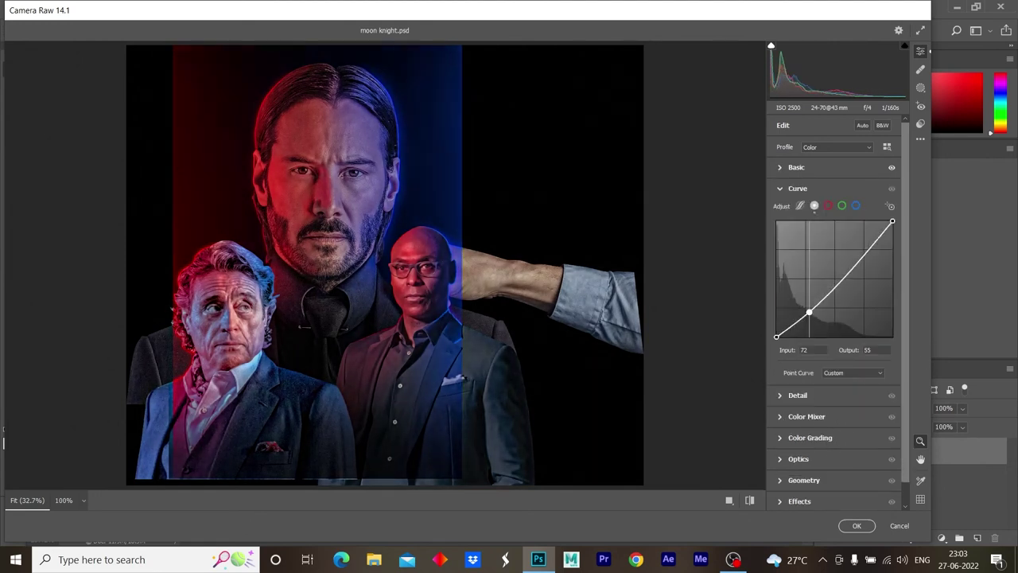
{"action": "left_click_drag", "start_coordinate": [864, 254], "coordinate": [858, 248]}
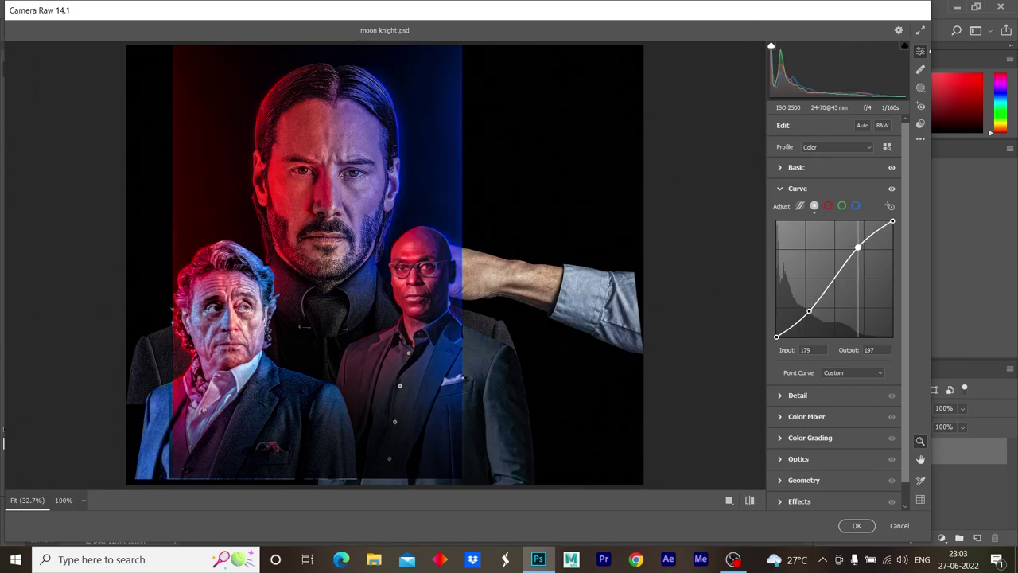
{"action": "left_click", "coordinate": [795, 167]}
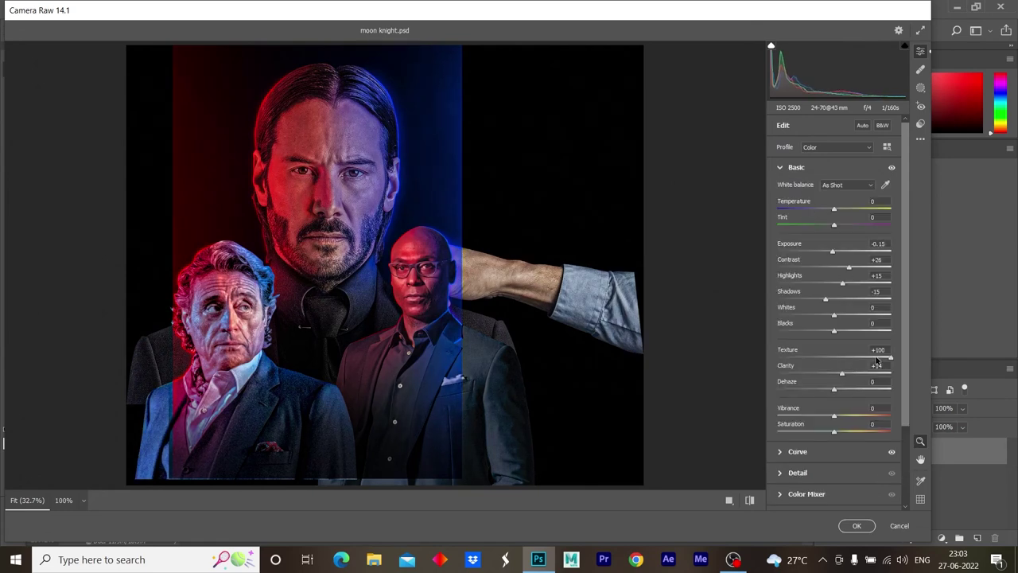
- Adjust noise reduction and tint the shadows toward teal-blue in Color Grading
{"action": "scroll", "coordinate": [854, 357], "scroll_direction": "down", "scroll_amount": 1}
{"action": "left_click", "coordinate": [804, 447]}
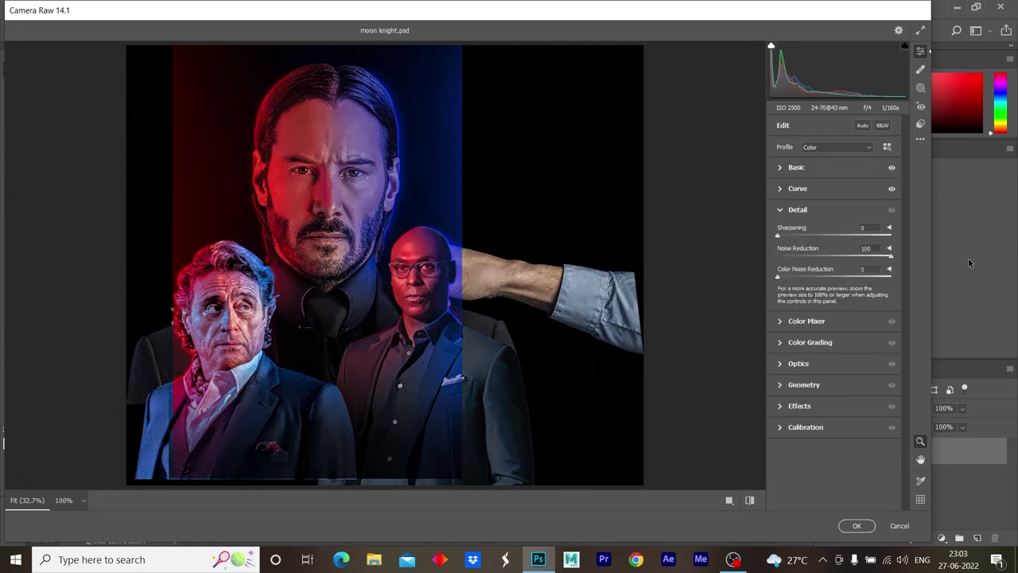
{"action": "left_click_drag", "start_coordinate": [890, 256], "coordinate": [819, 258]}
{"action": "left_click", "coordinate": [785, 342]}
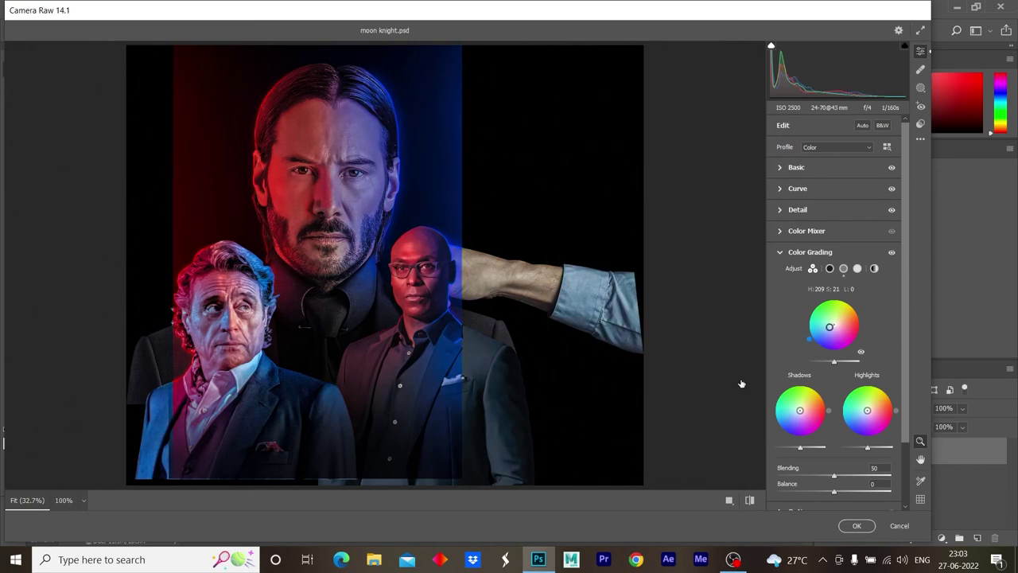
{"action": "left_click_drag", "start_coordinate": [800, 411], "coordinate": [794, 410]}
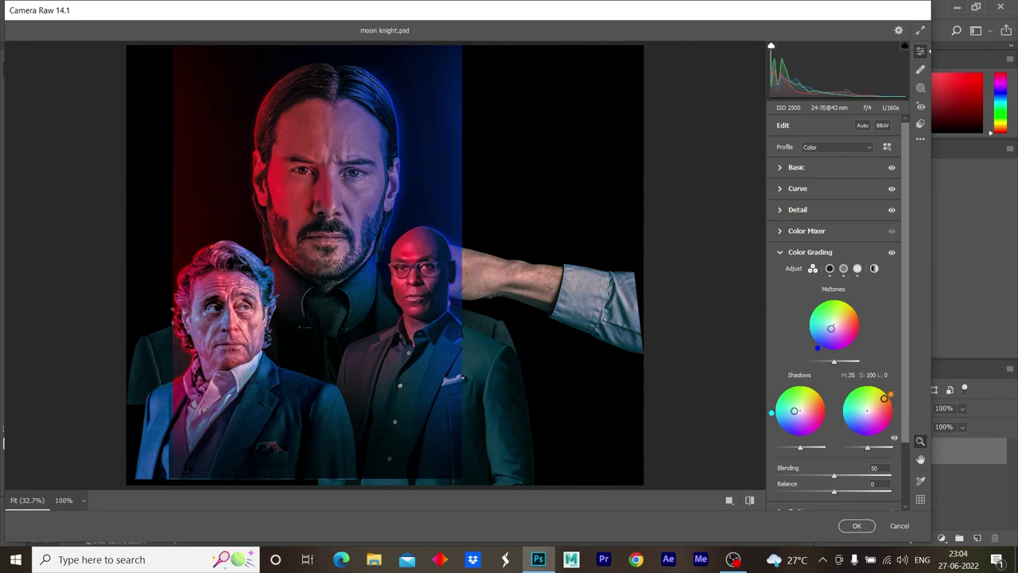
{"action": "left_click_drag", "start_coordinate": [771, 416], "coordinate": [771, 436]}
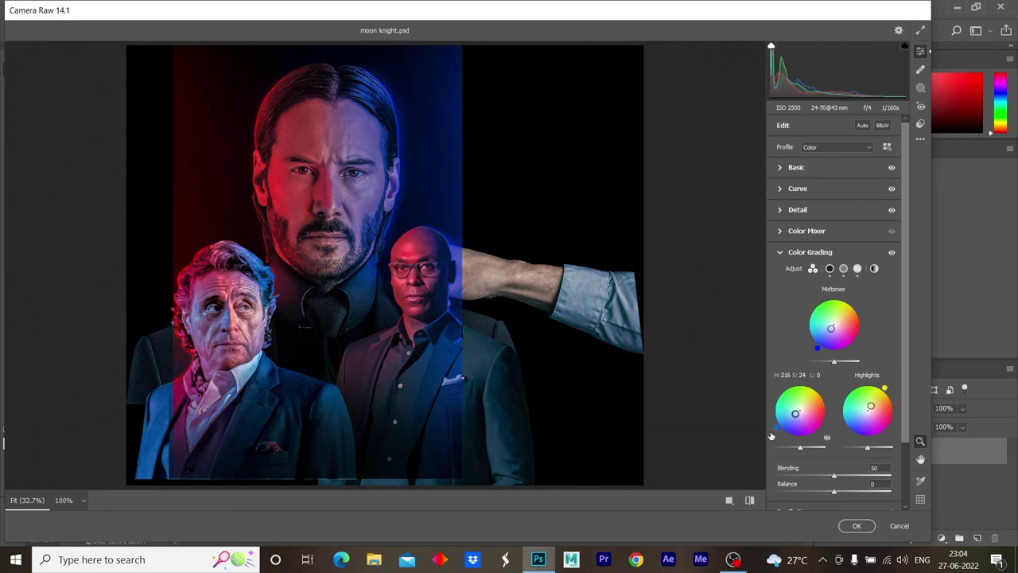
- Add a darkening edge vignette and apply the Camera Raw grading to the poster
{"action": "scroll", "coordinate": [800, 401], "scroll_direction": "down", "scroll_amount": 3}
{"action": "left_click", "coordinate": [799, 478]}
{"action": "left_click_drag", "start_coordinate": [833, 362], "coordinate": [833, 365]}
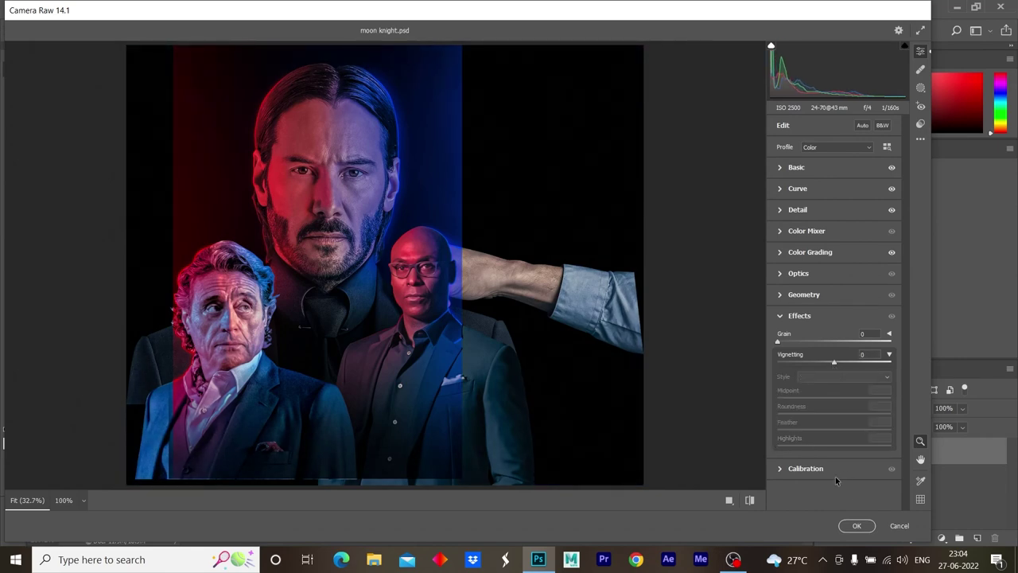
{"action": "left_click", "coordinate": [795, 172]}
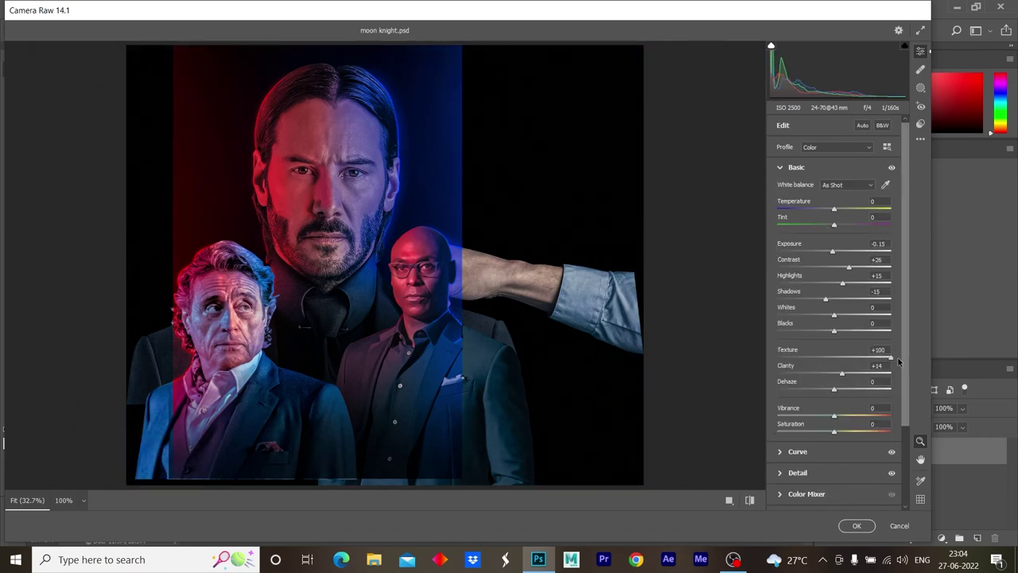
{"action": "left_click", "coordinate": [856, 526]}
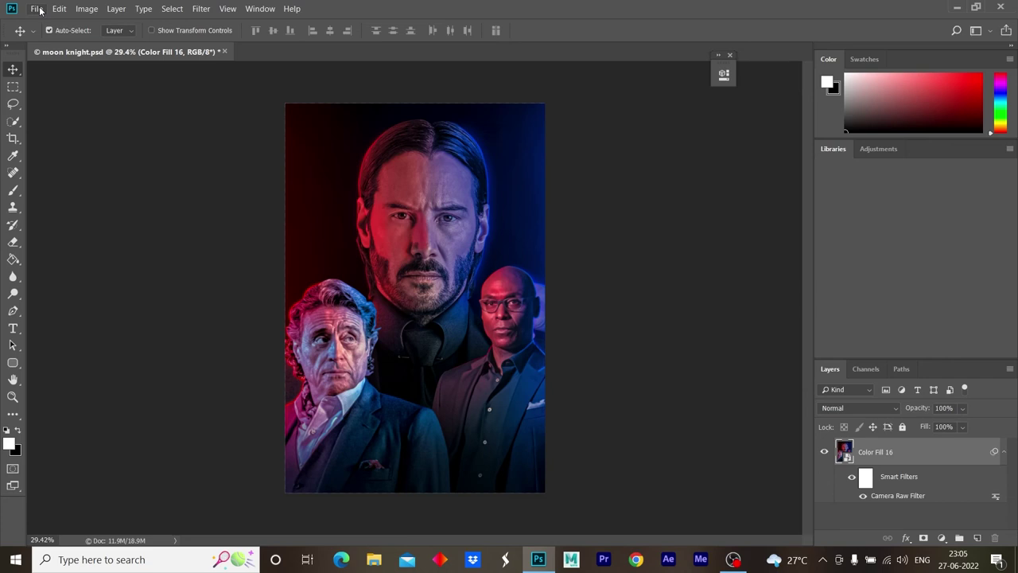
- Undo the Camera Raw filter and delete the Hue/Saturation adjustment layer
{"action": "key", "text": "ctrl+z"}
{"action": "key", "text": "ctrl+z"}
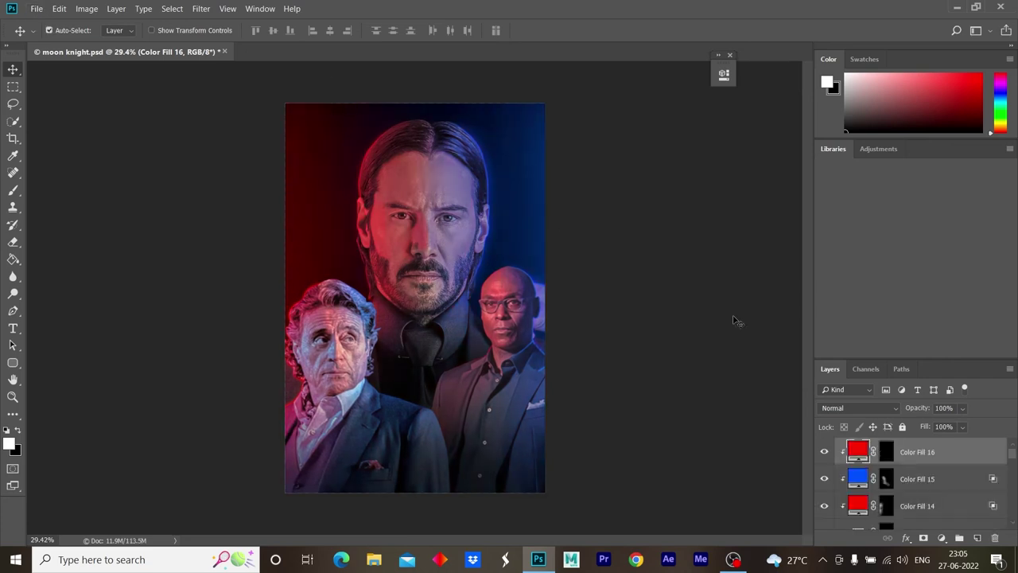
{"action": "key", "text": "ctrl+z"}
{"action": "key", "text": "ctrl+z"}
{"action": "key", "text": "ctrl+z"}
{"action": "key", "text": "ctrl+z"}
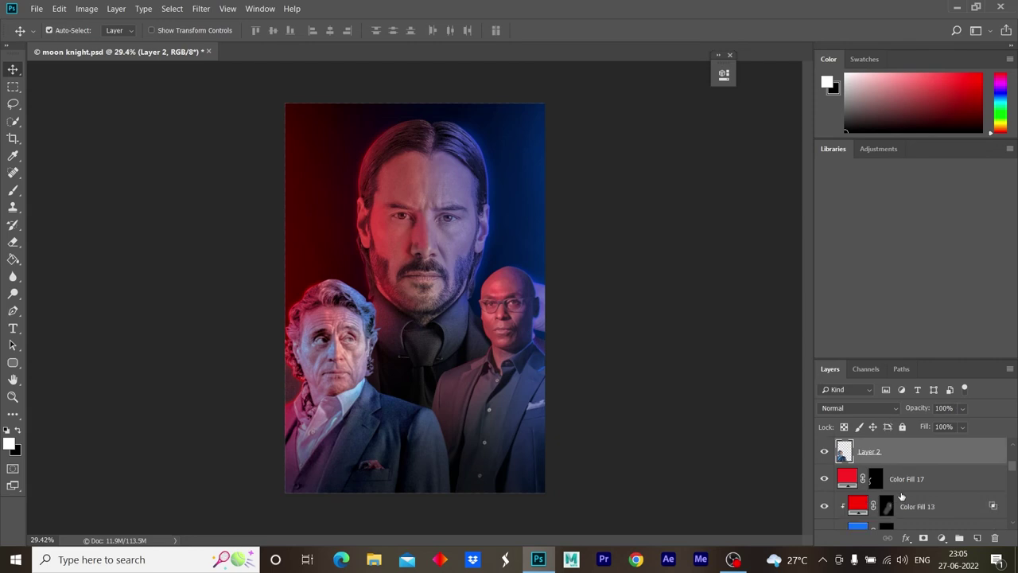
{"action": "left_click", "coordinate": [906, 481]}
- Add a red Solid Color fill above Color Fill 17 and paint it onto the older man's jacket through an inverted mask
{"action": "left_click", "coordinate": [942, 537]}
{"action": "left_click", "coordinate": [934, 309]}
{"action": "key", "text": "Return"}
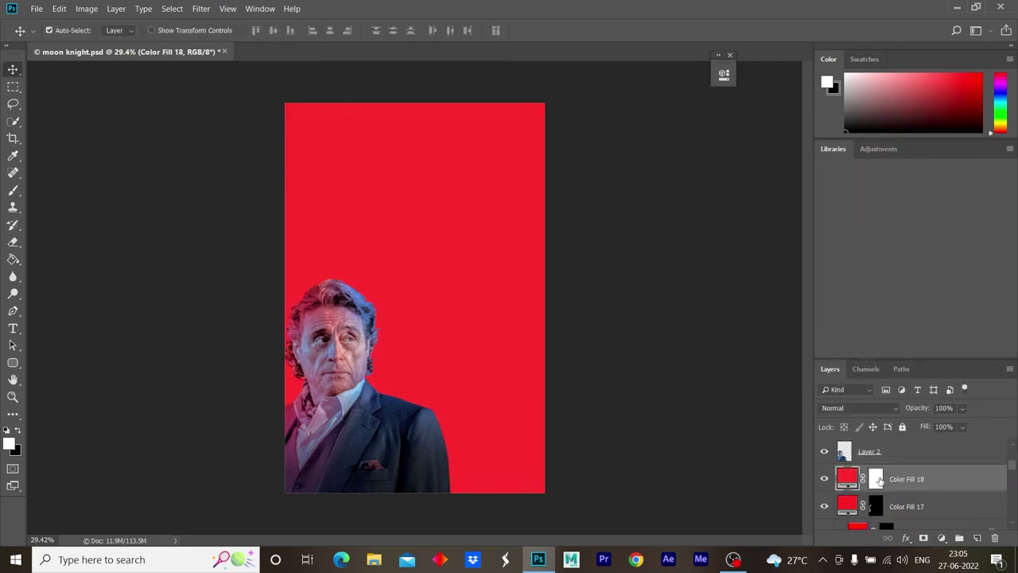
{"action": "key", "text": "ctrl+i"}
{"action": "key", "text": "b"}
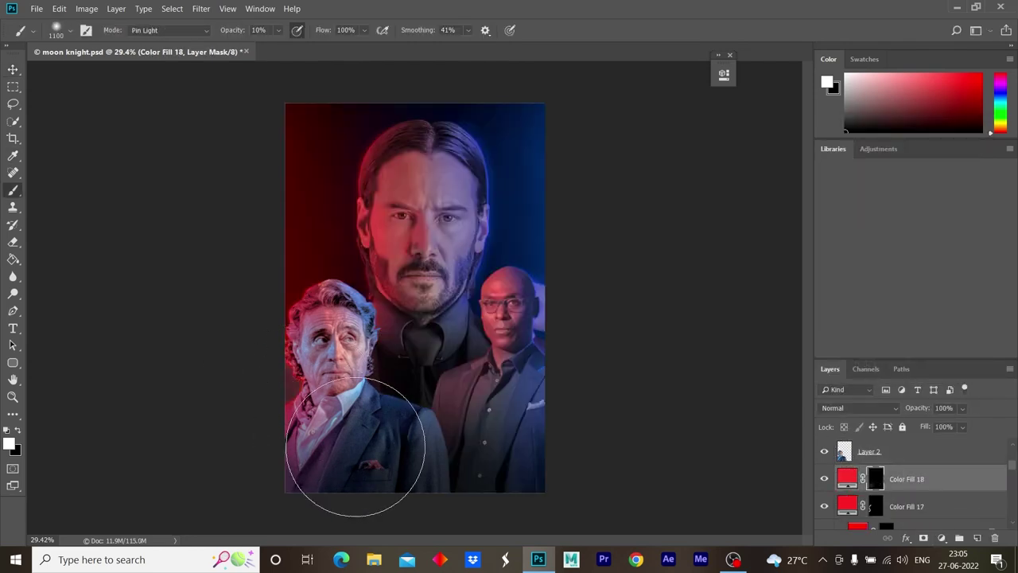
{"action": "left_click_drag", "start_coordinate": [350, 438], "coordinate": [397, 437]}
{"action": "key", "text": "bracketleft"}
{"action": "key", "text": "bracketleft"}
{"action": "key", "text": "bracketleft"}
{"action": "left_click_drag", "start_coordinate": [271, 203], "coordinate": [310, 302]}
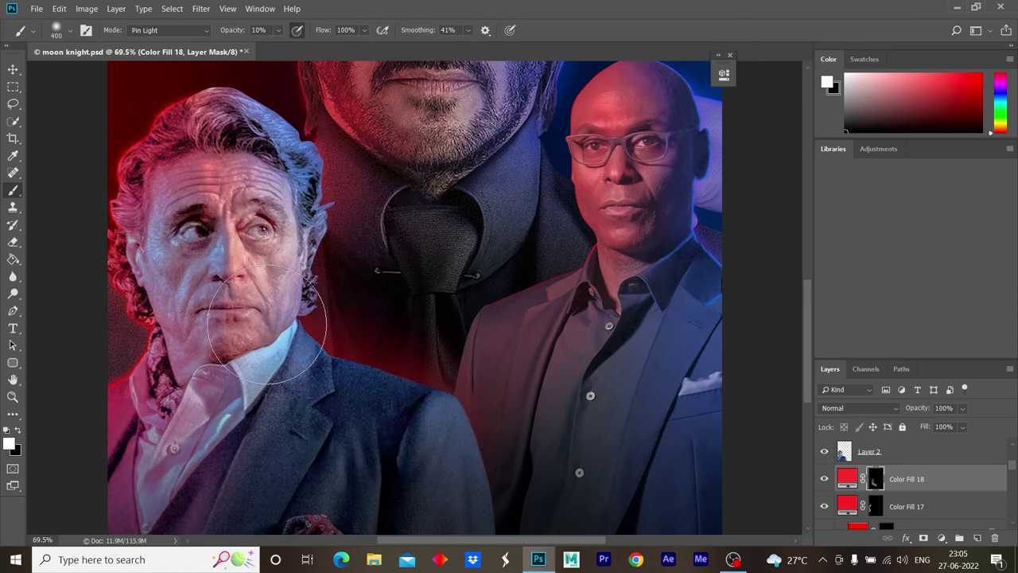
{"action": "left_click_drag", "start_coordinate": [385, 472], "coordinate": [282, 325]}
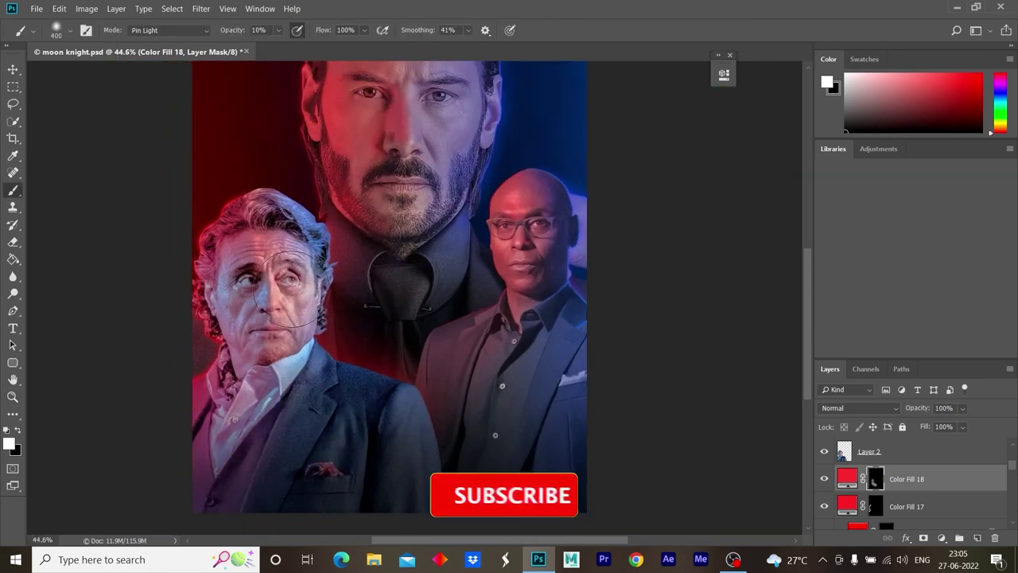
{"action": "scroll", "coordinate": [909, 487], "scroll_direction": "down", "scroll_amount": 3}
{"action": "scroll", "coordinate": [909, 486], "scroll_direction": "down", "scroll_amount": 3}
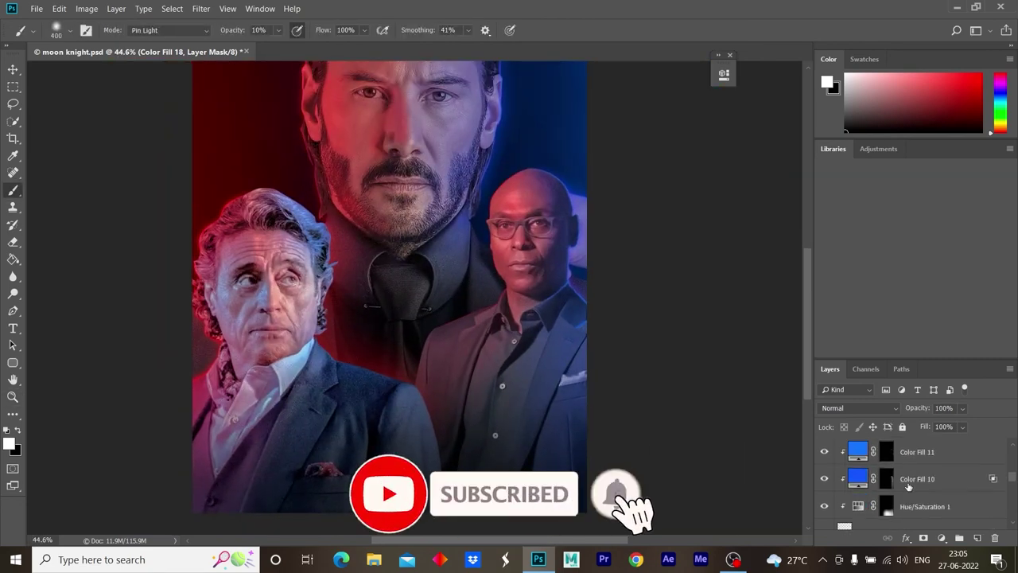
{"action": "scroll", "coordinate": [909, 487], "scroll_direction": "up", "scroll_amount": 5}
- Add a blue Solid Color fill above Color Fill 12 and paint it onto the bald man's suit through an inverted mask
{"action": "left_click", "coordinate": [915, 479]}
{"action": "left_click", "coordinate": [941, 538]}
{"action": "left_click", "coordinate": [927, 302]}
{"action": "left_click", "coordinate": [788, 183]}
{"action": "left_click", "coordinate": [944, 151]}
{"action": "key", "text": "b"}
{"action": "key", "text": "ctrl+i"}
{"action": "mouse_move", "coordinate": [522, 329]}
{"action": "left_mouse_down"}
{"action": "mouse_move", "coordinate": [484, 348]}
{"action": "mouse_move", "coordinate": [534, 295]}
{"action": "mouse_move", "coordinate": [466, 357]}
{"action": "mouse_move", "coordinate": [443, 329]}
{"action": "mouse_move", "coordinate": [503, 320]}
{"action": "left_mouse_up"}
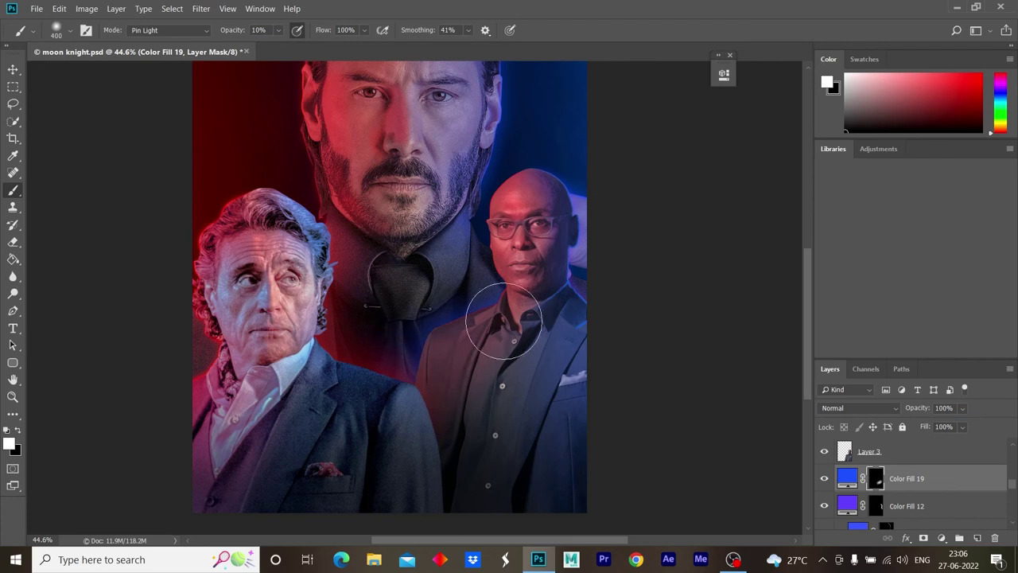
{"action": "key", "text": "z"}
{"action": "left_click_drag", "start_coordinate": [358, 402], "coordinate": [363, 408]}
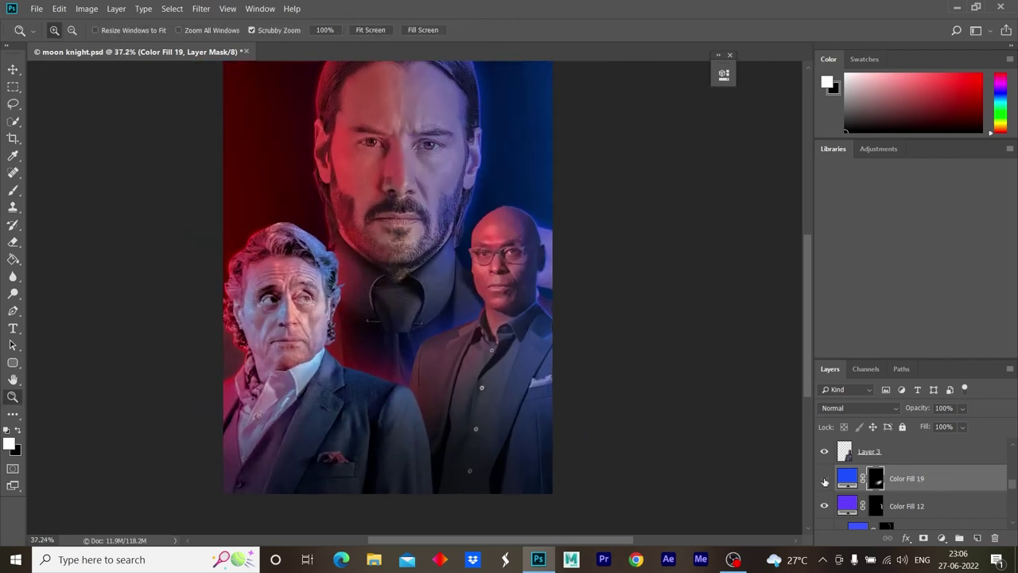
- Hide the blue Color Fill 19 and red Color Fill 18 layers, then apply Camera Raw Filter to Layer 2
{"action": "left_click", "coordinate": [825, 482]}
{"action": "scroll", "coordinate": [915, 486], "scroll_direction": "down", "scroll_amount": 3}
{"action": "left_click", "coordinate": [824, 478]}
{"action": "left_click", "coordinate": [906, 450]}
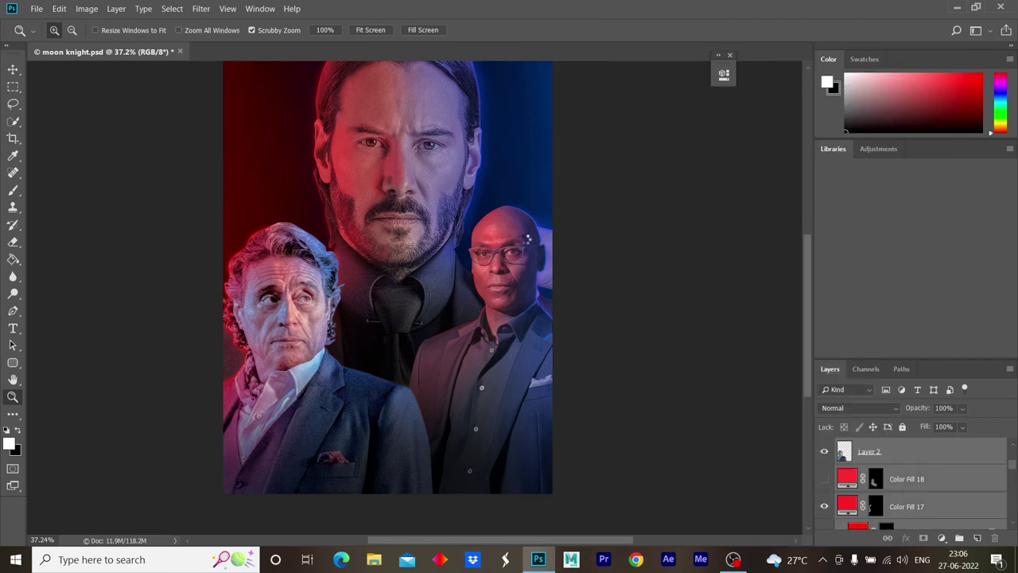
{"action": "left_click", "coordinate": [200, 9]}
{"action": "left_click", "coordinate": [230, 88]}
- Set Exposure -0.40, Contrast +17 and Clarity +12 in Camera Raw
{"action": "left_click_drag", "start_coordinate": [834, 253], "coordinate": [843, 267]}
{"action": "left_click_drag", "start_coordinate": [833, 283], "coordinate": [842, 286]}
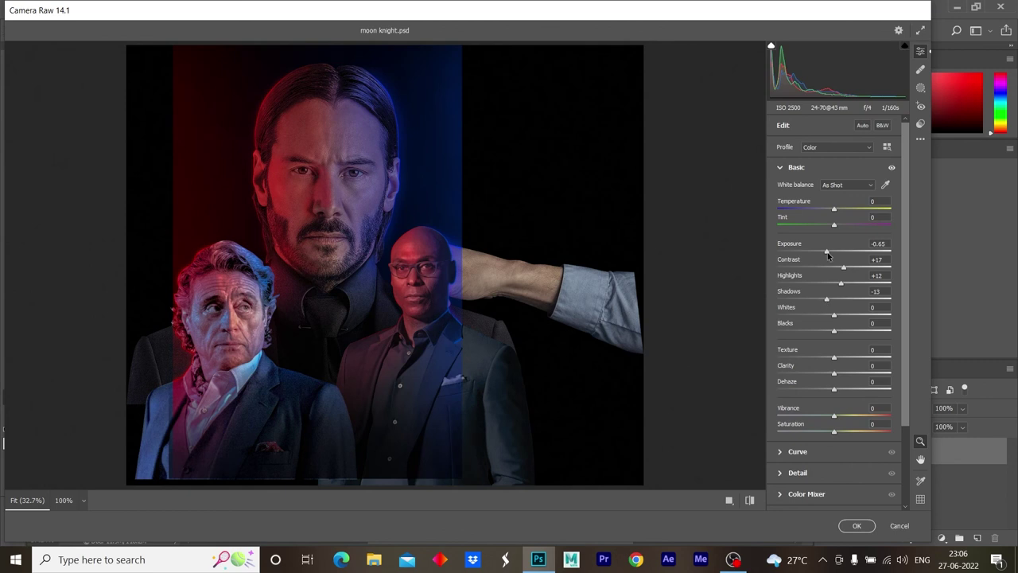
{"action": "left_click_drag", "start_coordinate": [827, 253], "coordinate": [830, 252]}
{"action": "left_click_drag", "start_coordinate": [835, 373], "coordinate": [842, 376]}
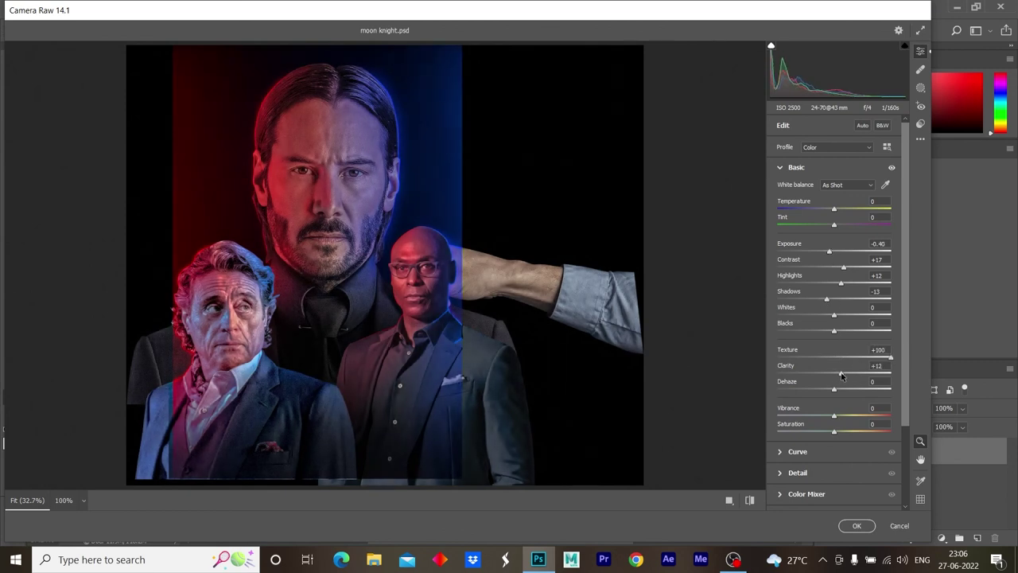
- Add an S-shaped point curve, Noise Reduction 40 and teal-shadow, warm-highlight colour grading, then commit the title placement
{"action": "left_click", "coordinate": [797, 451]}
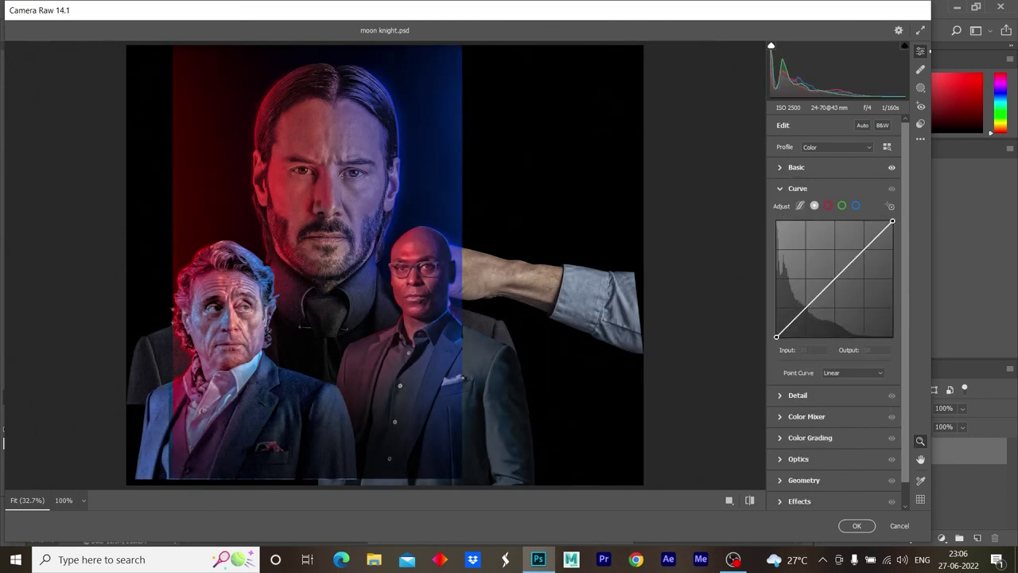
{"action": "left_click_drag", "start_coordinate": [811, 302], "coordinate": [811, 308]}
{"action": "left_click_drag", "start_coordinate": [859, 257], "coordinate": [858, 251]}
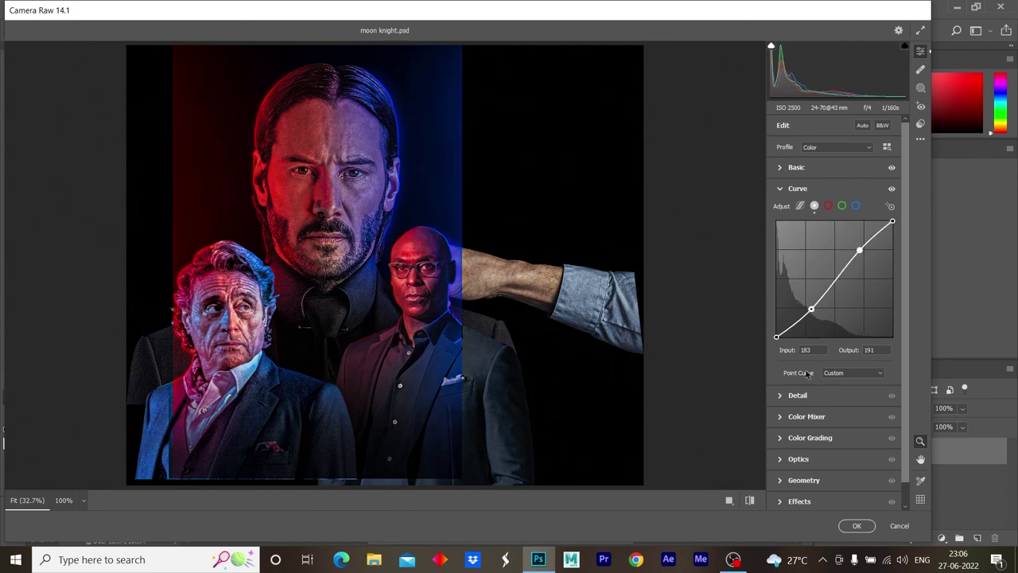
{"action": "left_click", "coordinate": [797, 395]}
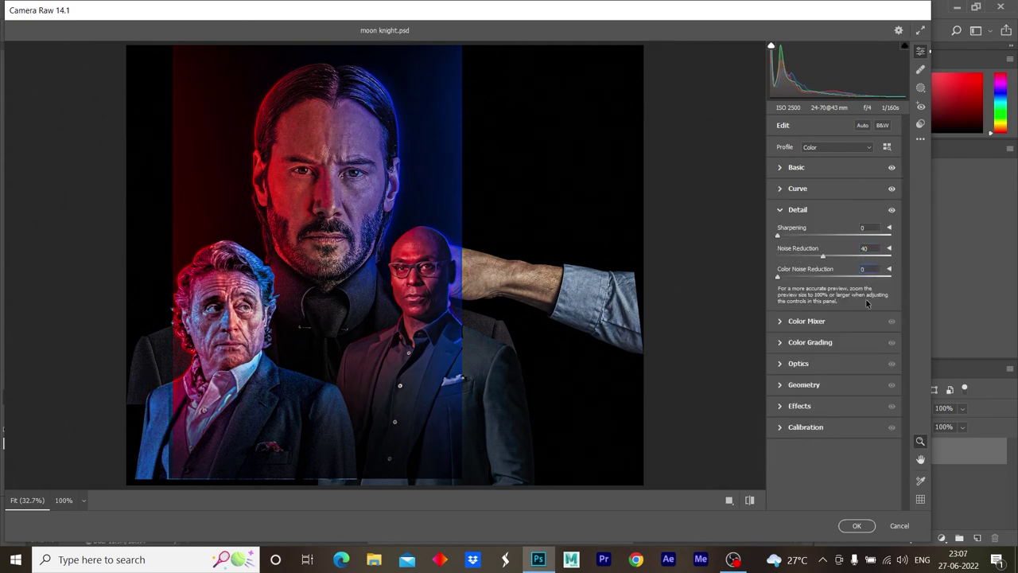
{"action": "left_click", "coordinate": [781, 342]}
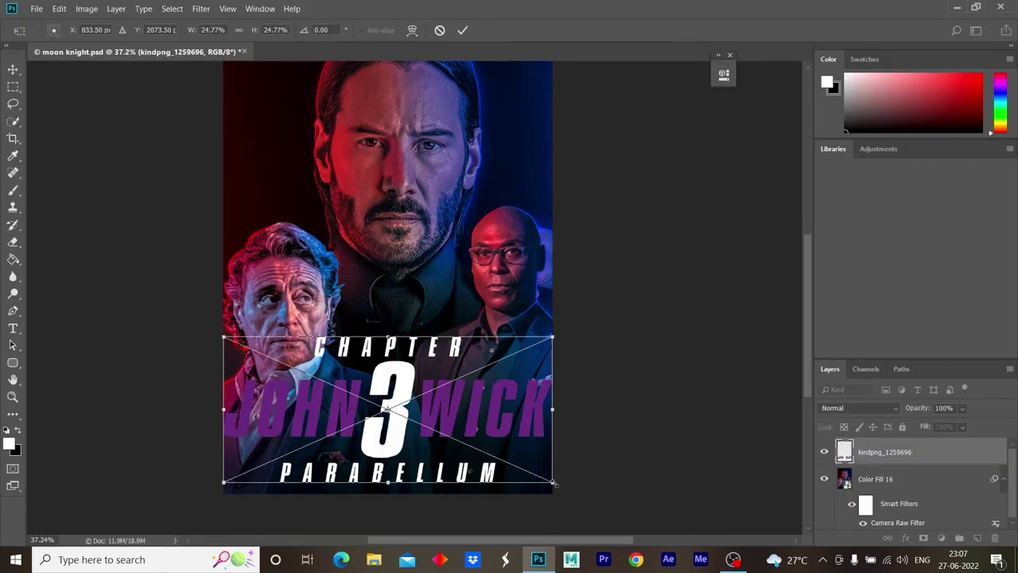
{"action": "left_click", "coordinate": [13, 396]}
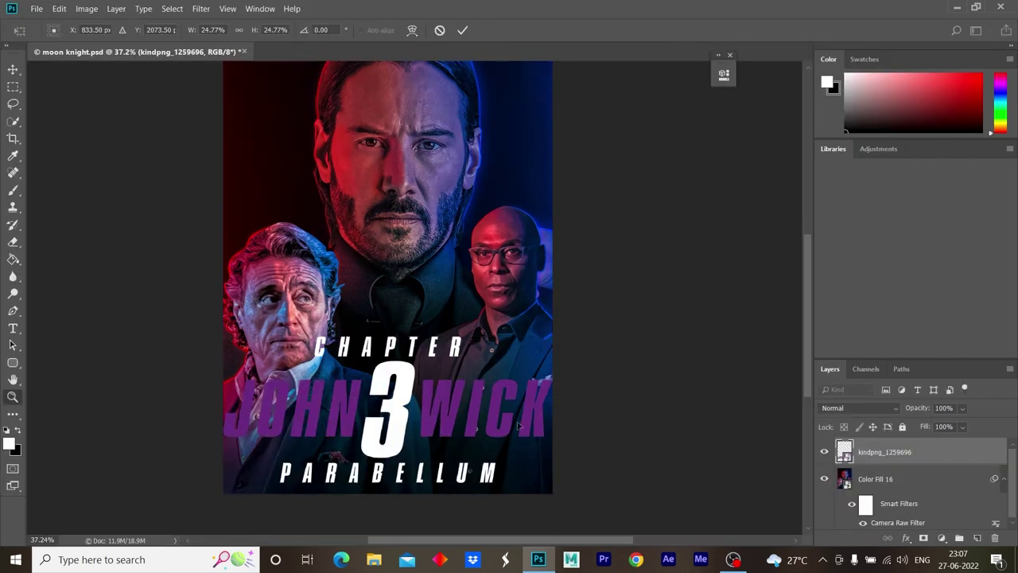
- Brighten the title with Camera Raw Filter at Exposure +1.90 and Contrast +97
{"action": "left_click", "coordinate": [200, 9]}
{"action": "left_click", "coordinate": [238, 83]}
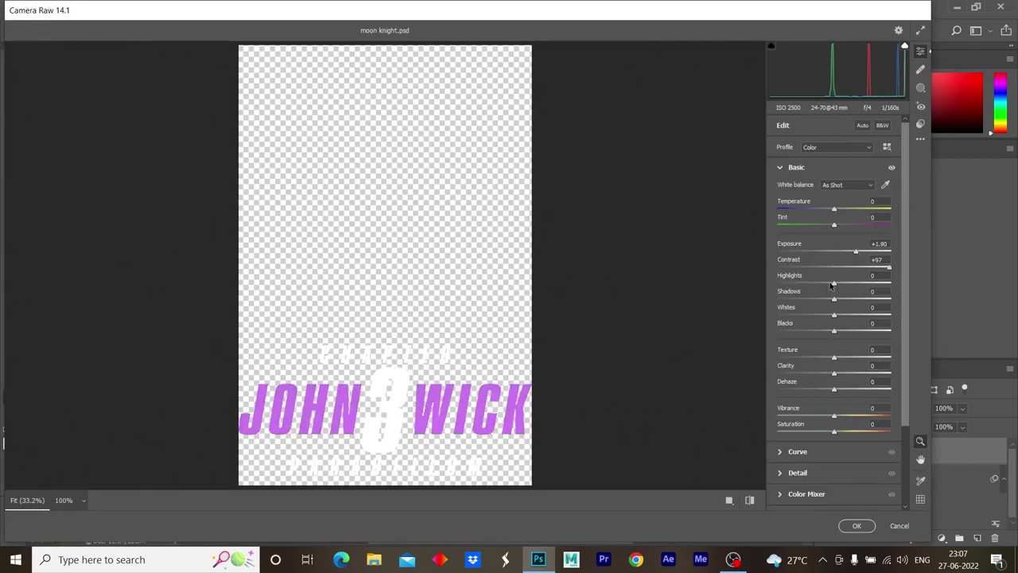
{"action": "left_click", "coordinate": [856, 525]}
- Scale the title up to fit the poster width
{"action": "key", "text": "ctrl+t"}
{"action": "left_click", "coordinate": [546, 233]}
{"action": "left_click_drag", "start_coordinate": [552, 492], "coordinate": [553, 465]}
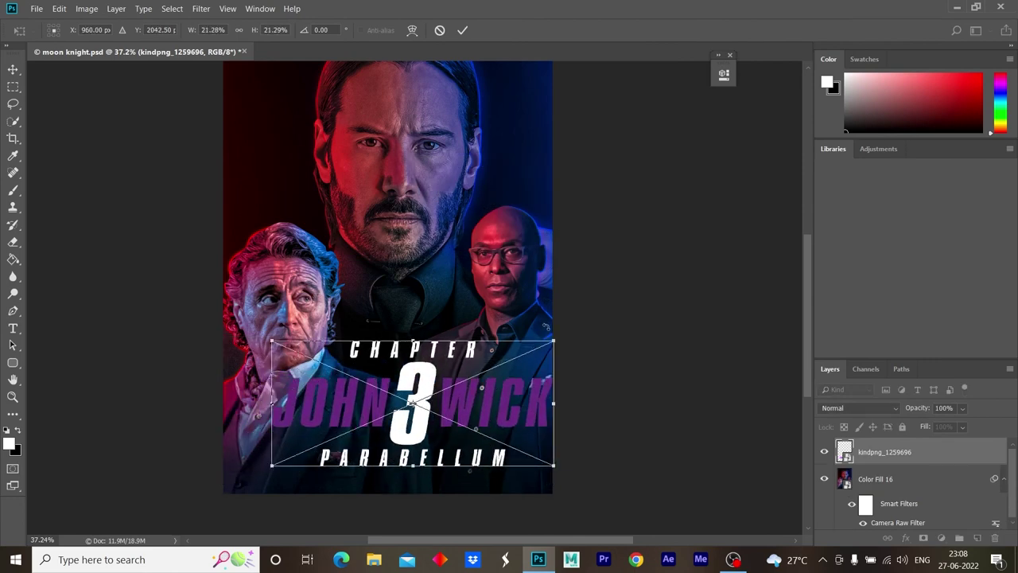
{"action": "left_click_drag", "start_coordinate": [410, 402], "coordinate": [487, 402]}
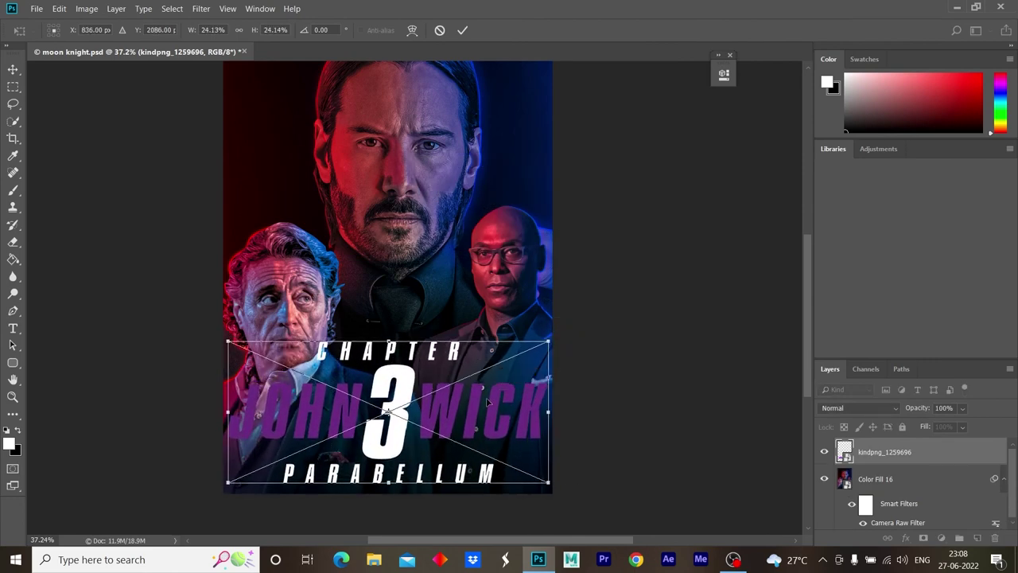
{"action": "key", "text": "Return"}
- Narrow the title slightly and move it to sit centred near the poster's bottom
{"action": "key", "text": "z"}
{"action": "mouse_move", "coordinate": [618, 334]}
{"action": "left_mouse_down"}
{"action": "mouse_move", "coordinate": [515, 340]}
{"action": "mouse_move", "coordinate": [443, 414]}
{"action": "left_mouse_up"}
{"action": "key", "text": "v"}
{"action": "key", "text": "shift+Down"}
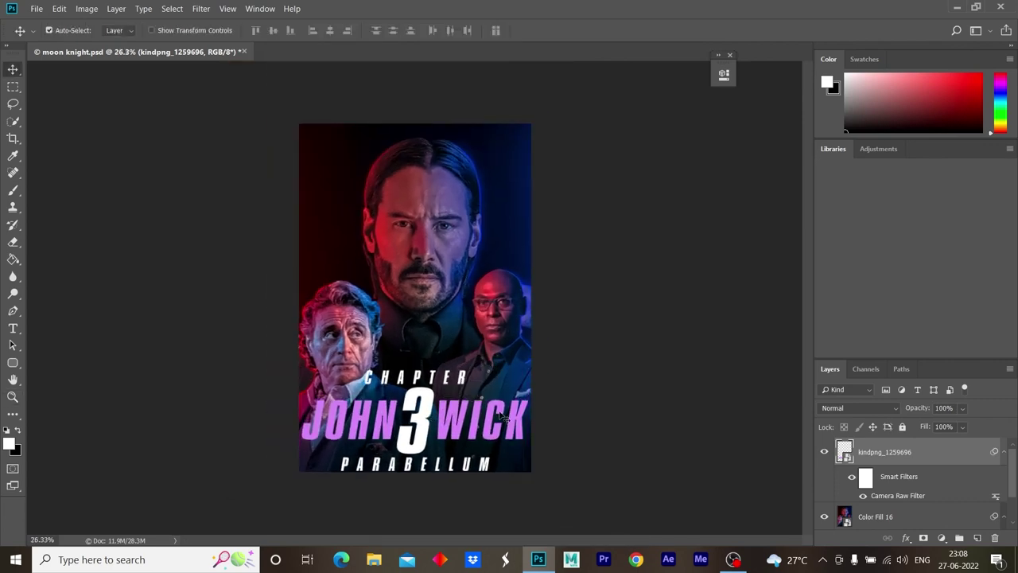
{"action": "key", "text": "ctrl+t"}
{"action": "key", "text": "Return"}
{"action": "left_click_drag", "start_coordinate": [527, 420], "coordinate": [505, 420]}
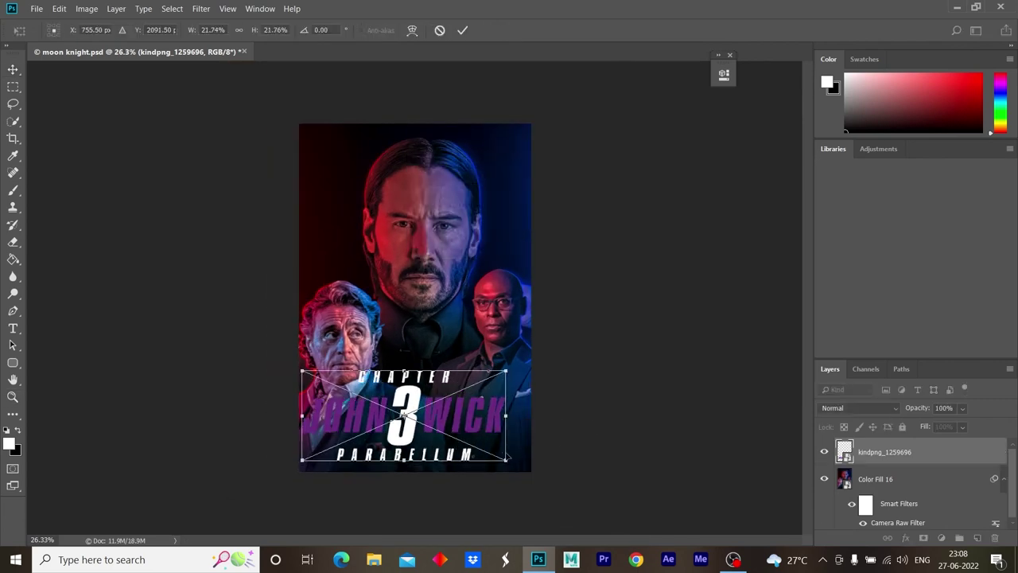
{"action": "key", "text": "Return"}
{"action": "left_click_drag", "start_coordinate": [424, 414], "coordinate": [431, 419]}
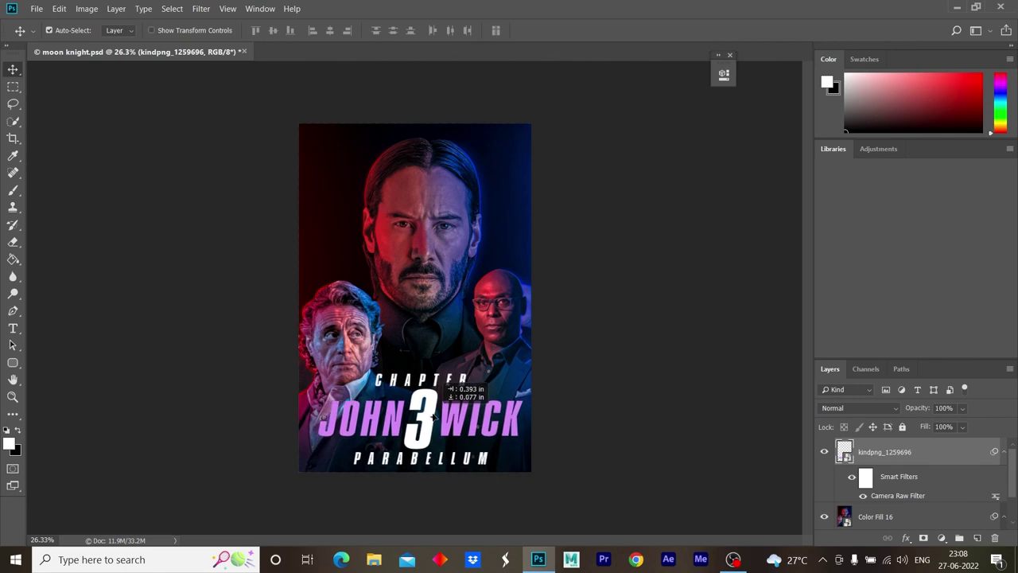
{"action": "left_click", "coordinate": [583, 440]}
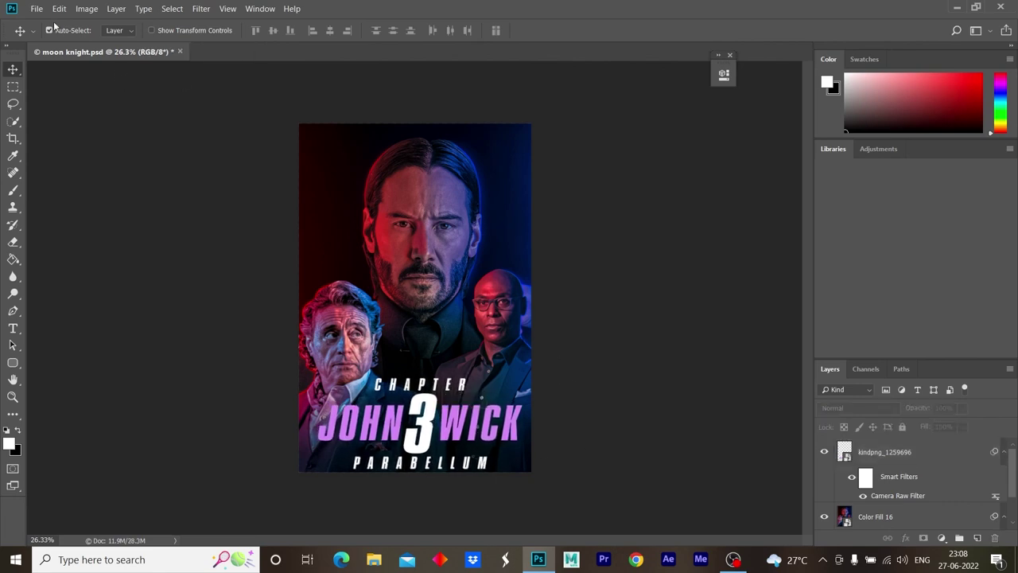
{"action": "scroll", "coordinate": [549, 404], "scroll_direction": "down", "scroll_amount": 2}
{"action": "scroll", "coordinate": [549, 405], "scroll_direction": "up", "scroll_amount": 3}
{"action": "scroll", "coordinate": [557, 414], "scroll_direction": "down", "scroll_amount": 2}
{"action": "scroll", "coordinate": [561, 424], "scroll_direction": "up", "scroll_amount": 1}
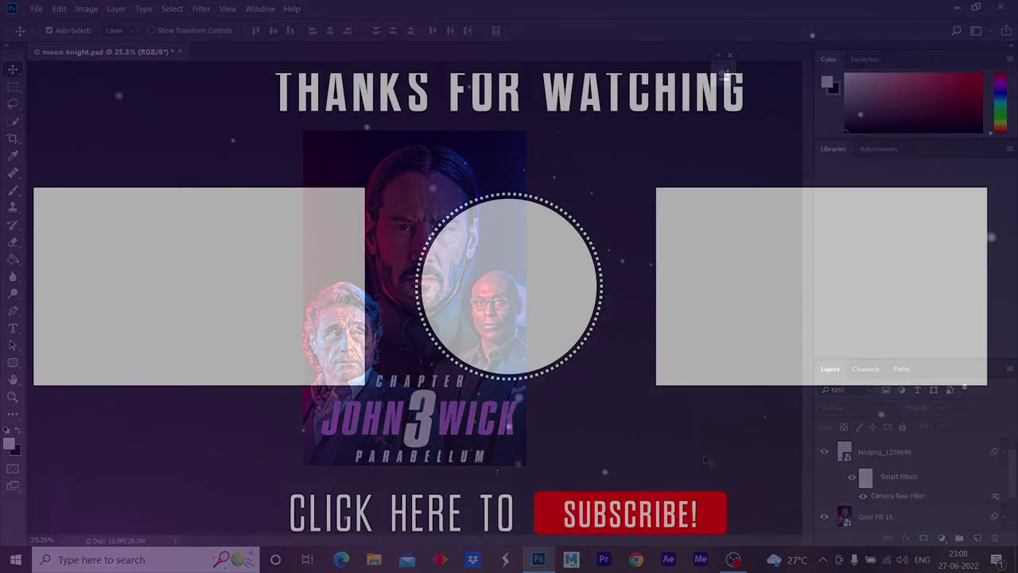